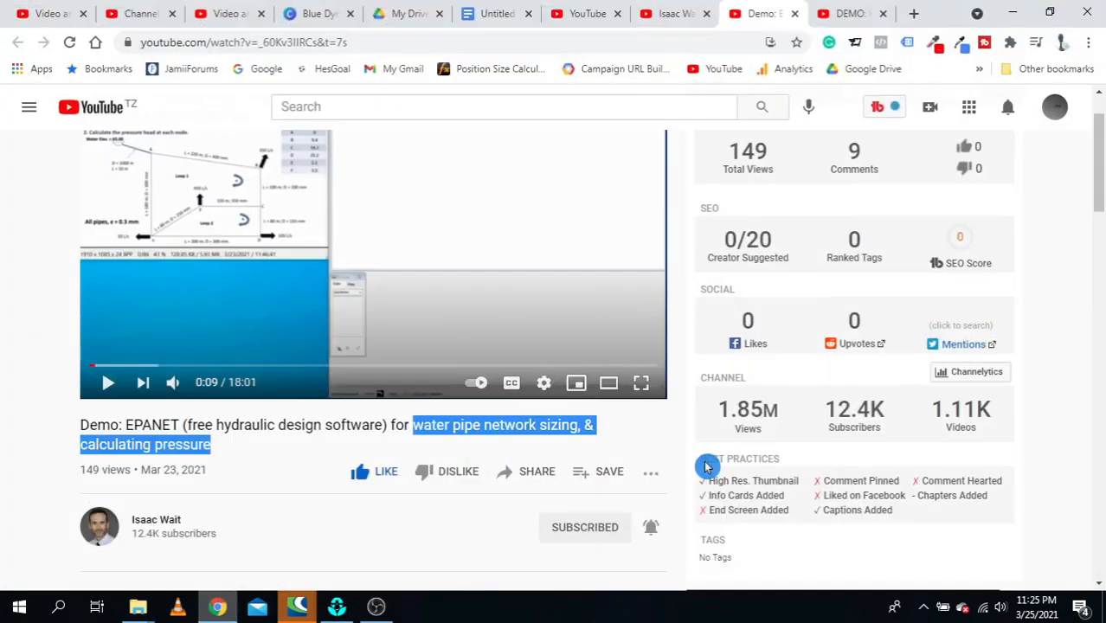
- Review the titles of the two YouTube demo videos on the Hardy Cross Method in Excel and on EPANET pipe network sizing
click(839, 9)
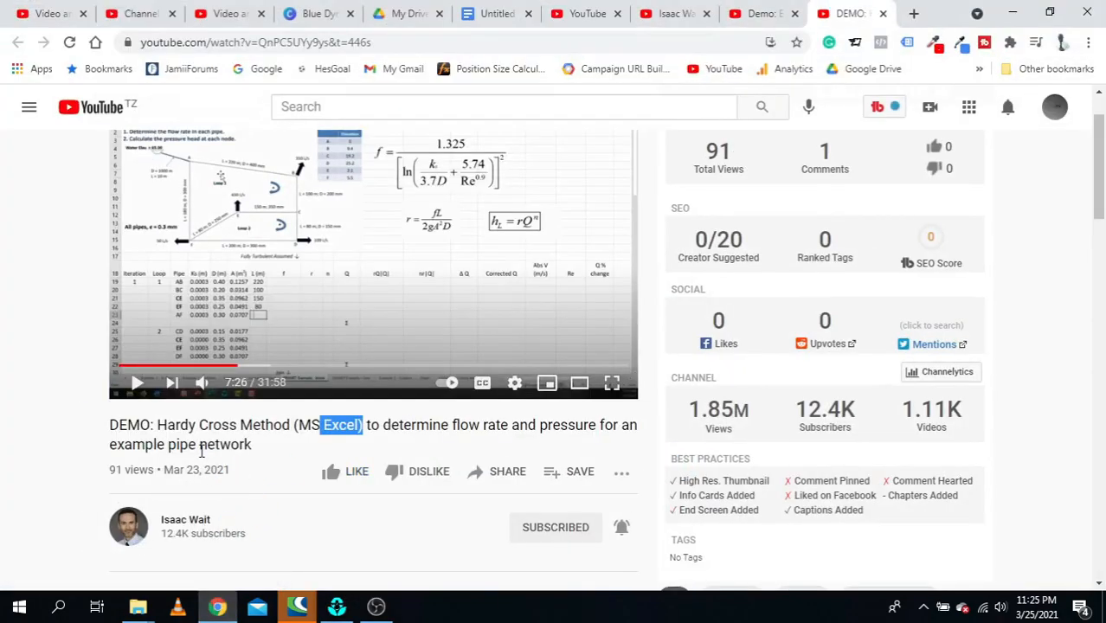
drag(159, 426, 280, 432)
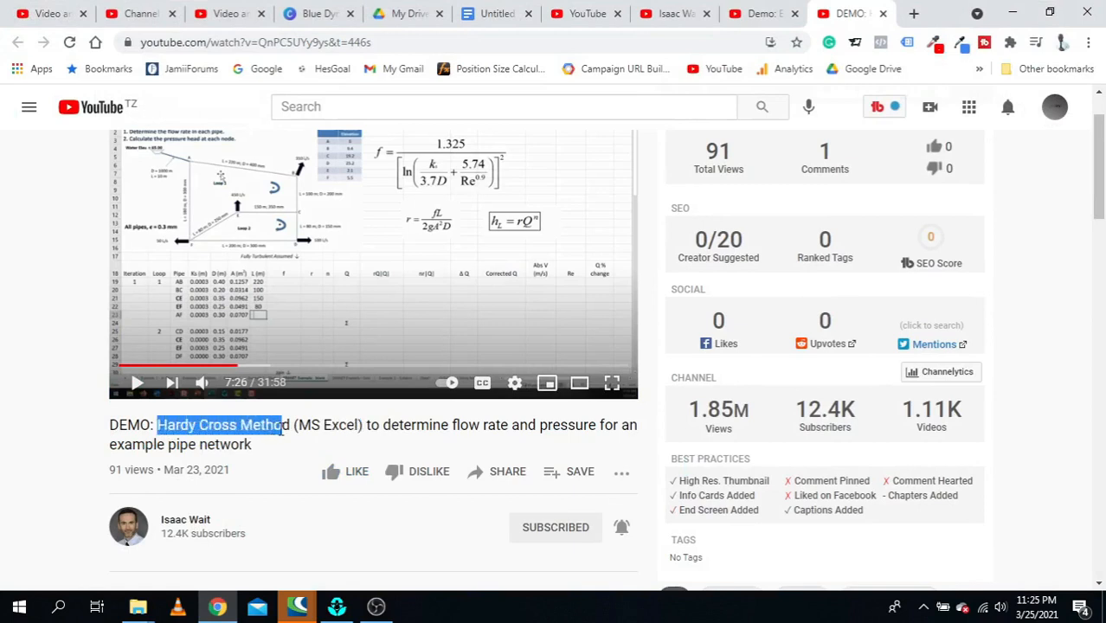
drag(319, 426, 356, 427)
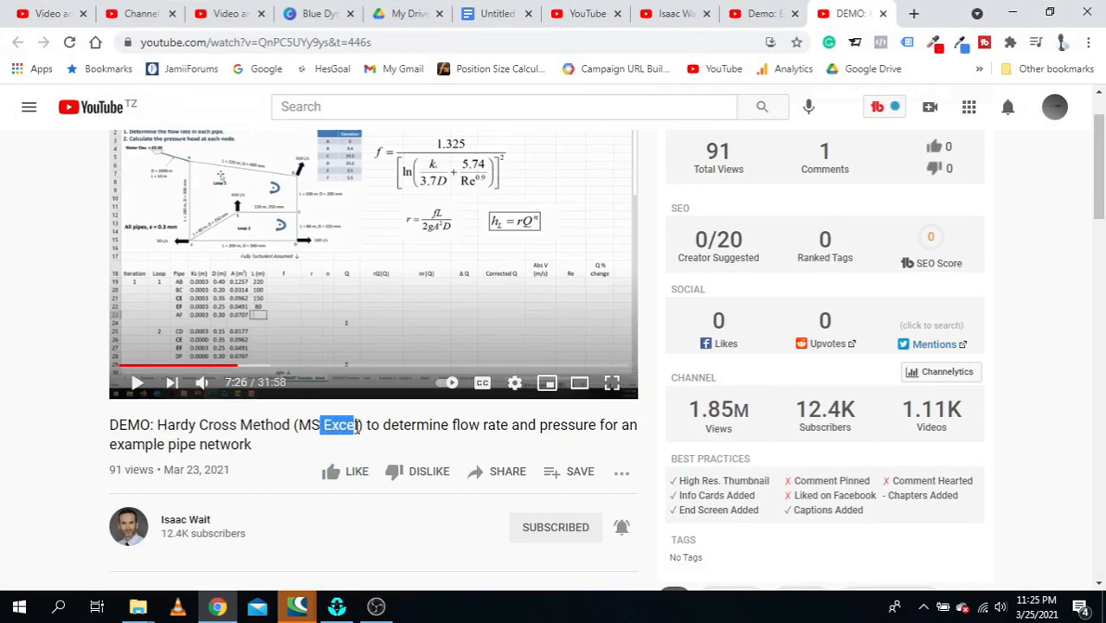
click(801, 8)
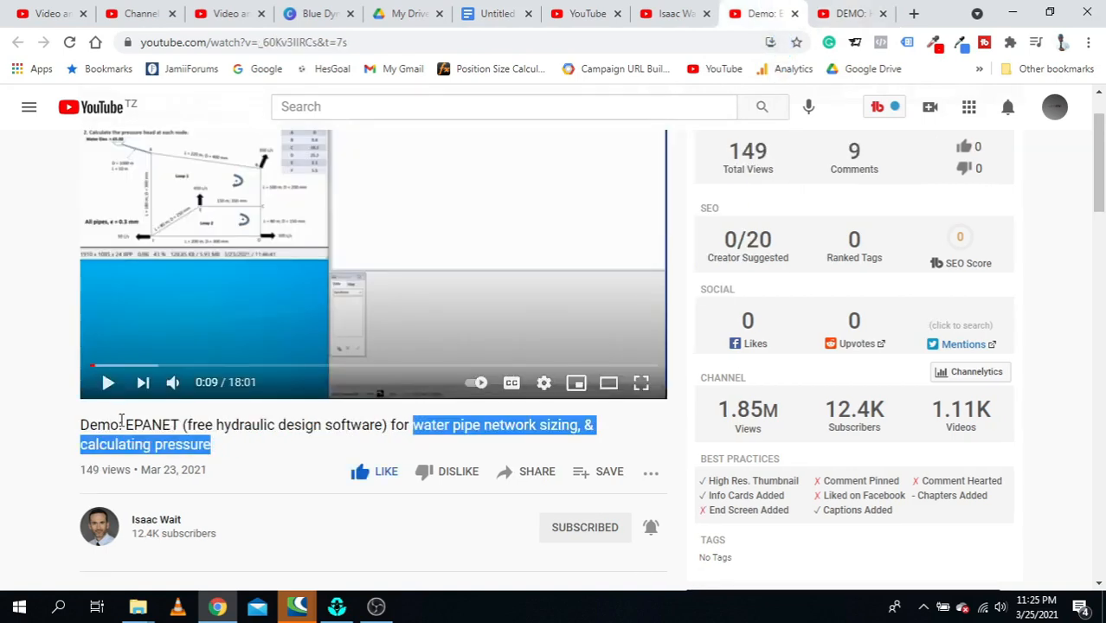
drag(122, 424, 197, 425)
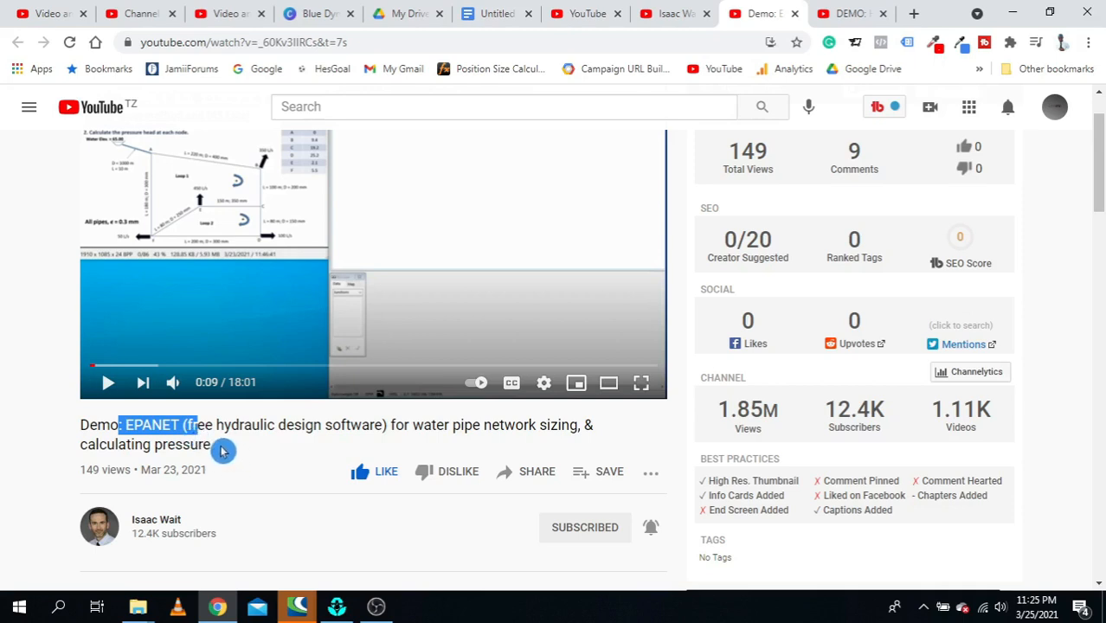
drag(221, 447, 194, 441)
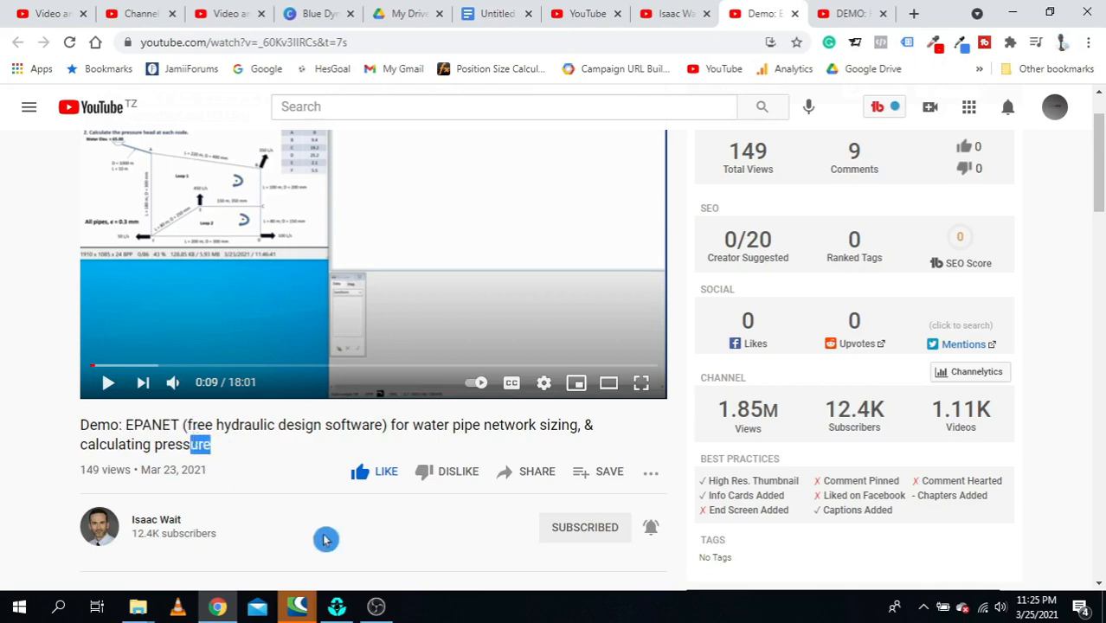
- Switch to EPANET and play the time animation of node pressures and link flows on the network map
click(336, 606)
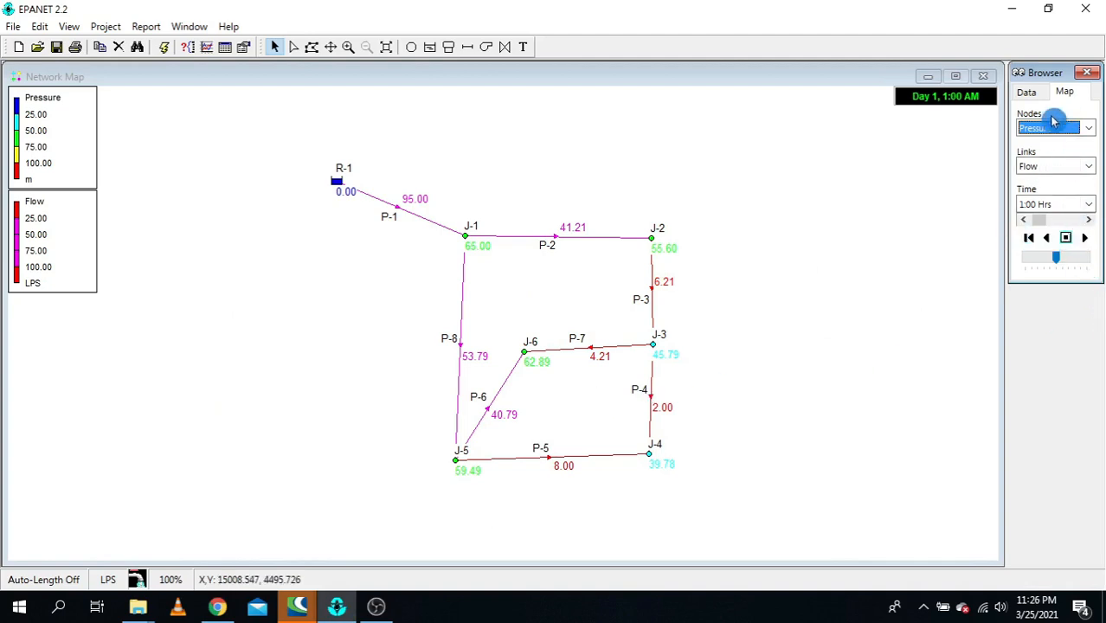
click(1089, 240)
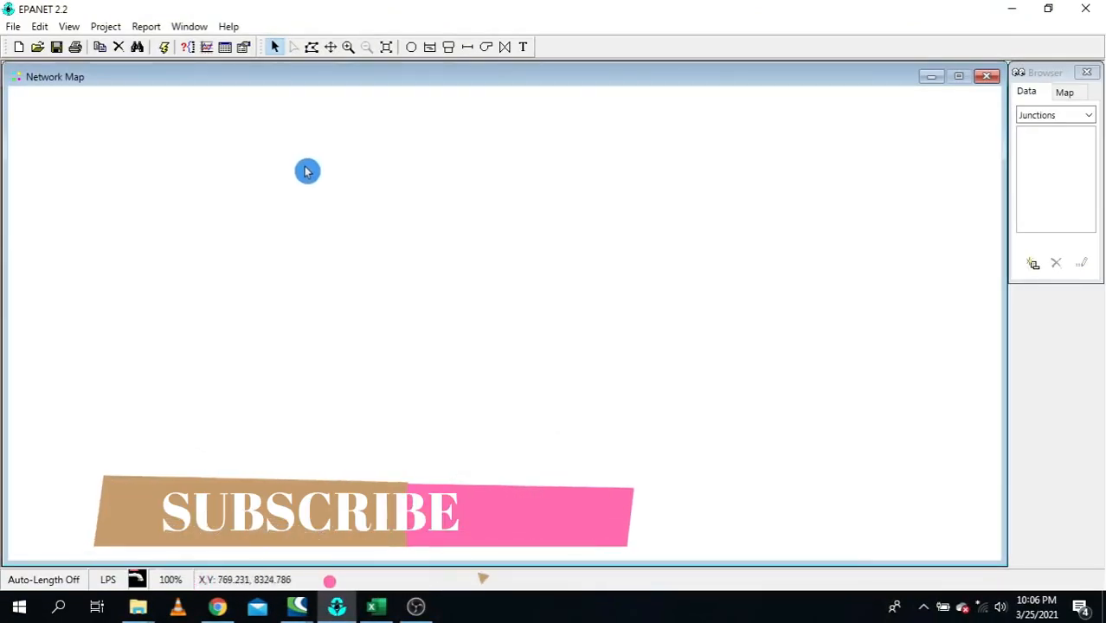
- Open the project defaults and use LPS as the default flow units in the hydraulic options
click(104, 27)
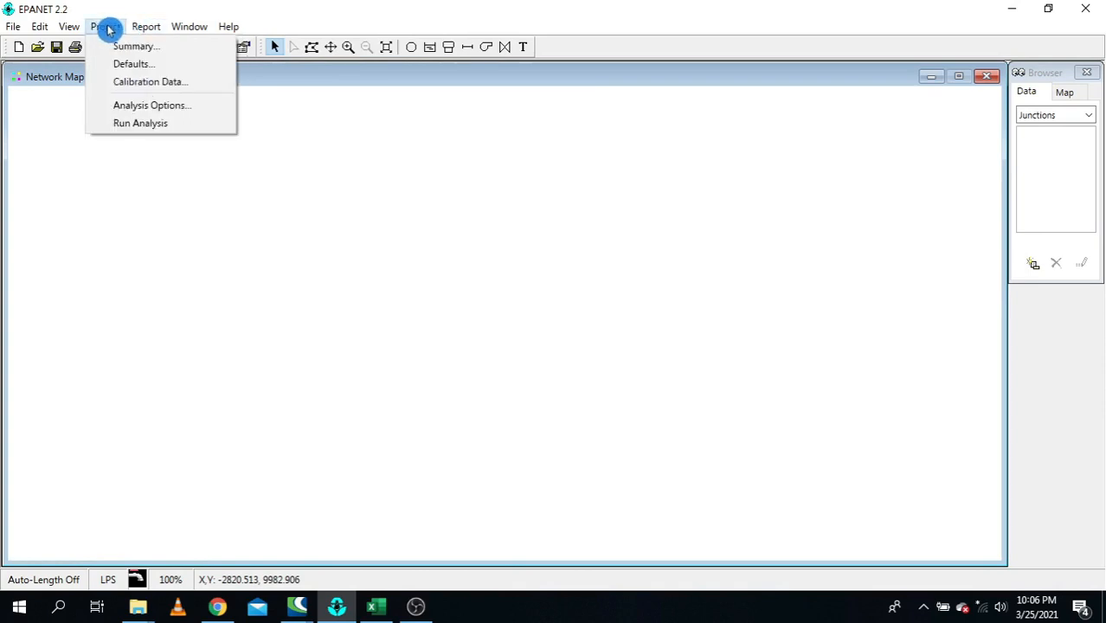
click(158, 71)
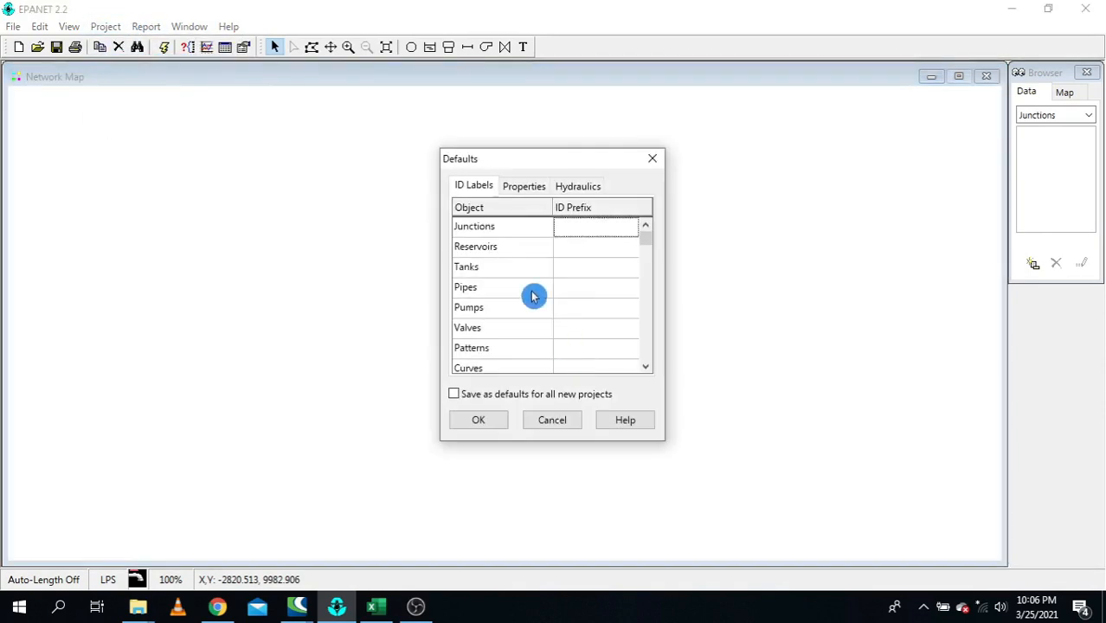
click(589, 189)
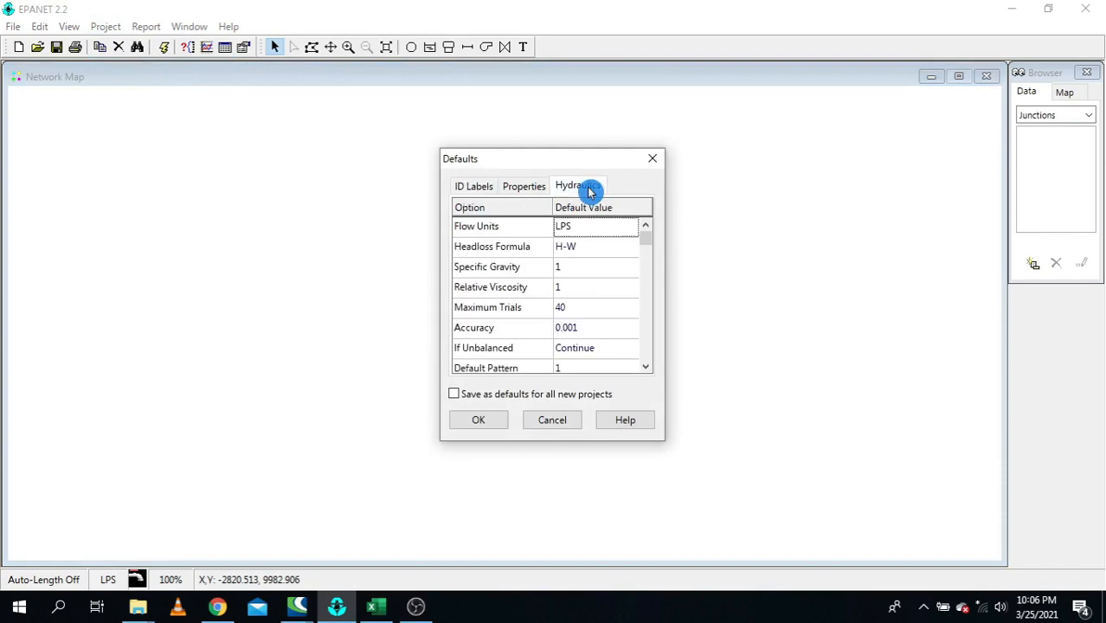
click(485, 230)
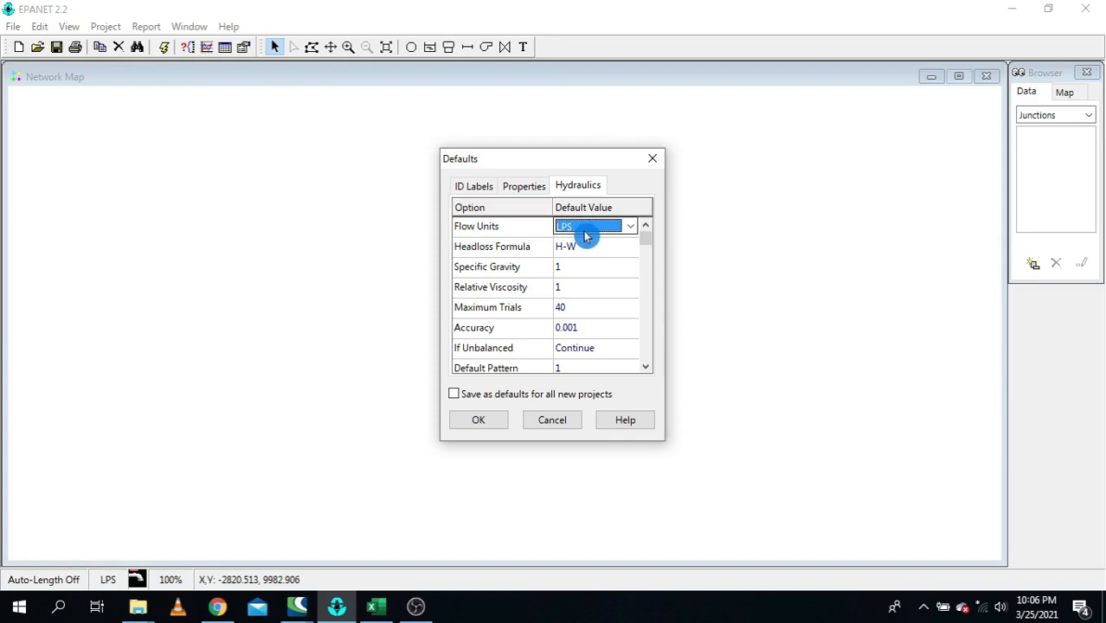
click(575, 226)
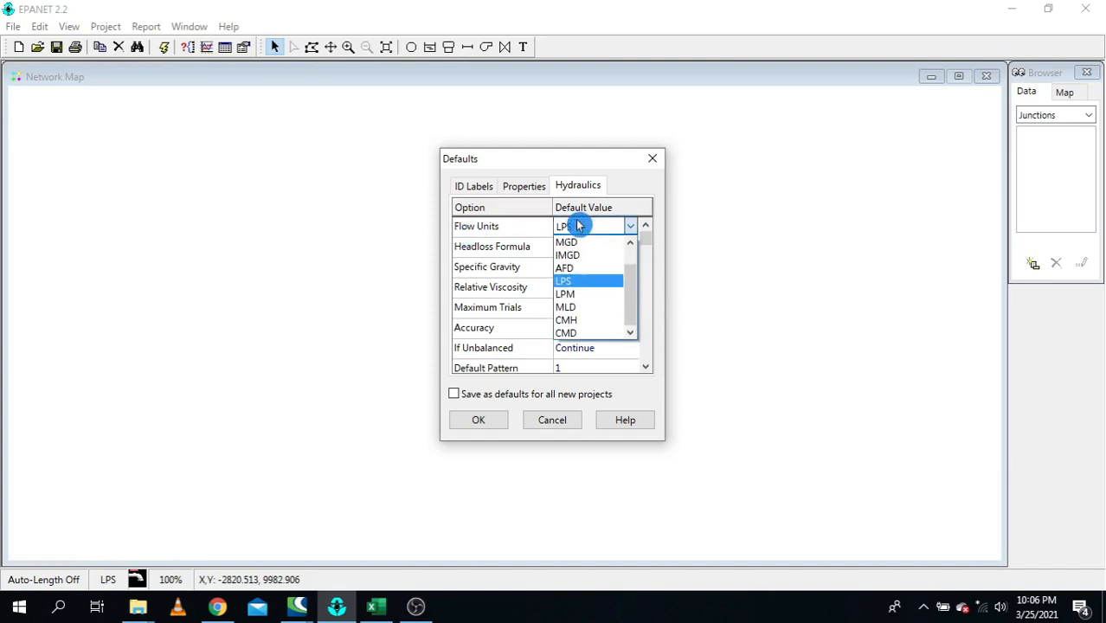
click(517, 231)
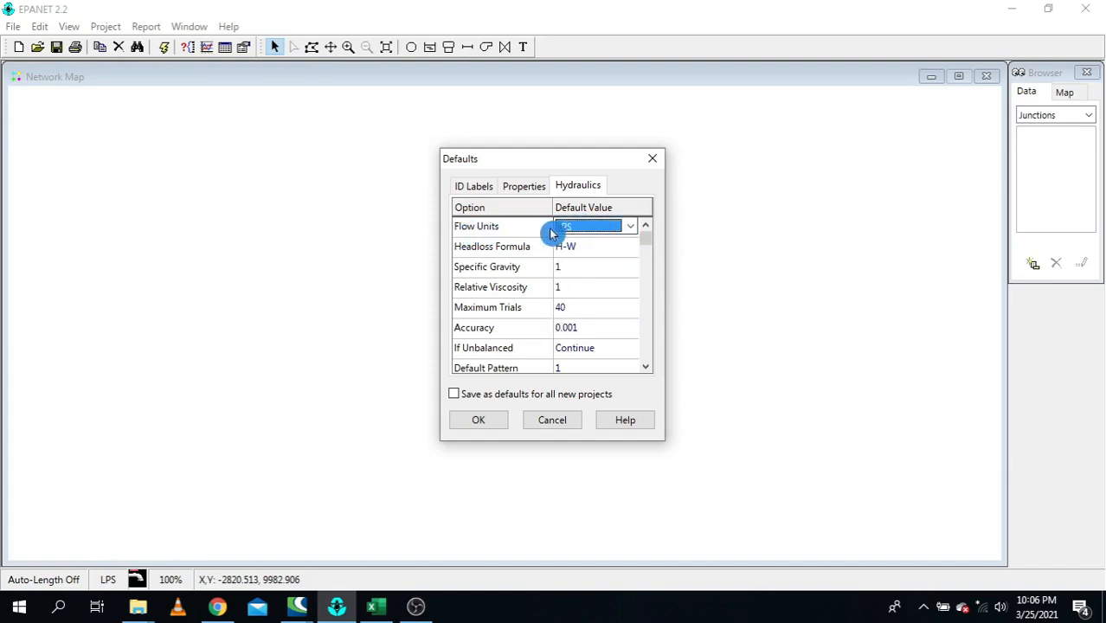
- Set the default headloss formula to D-W and review the remaining hydraulic defaults
click(494, 251)
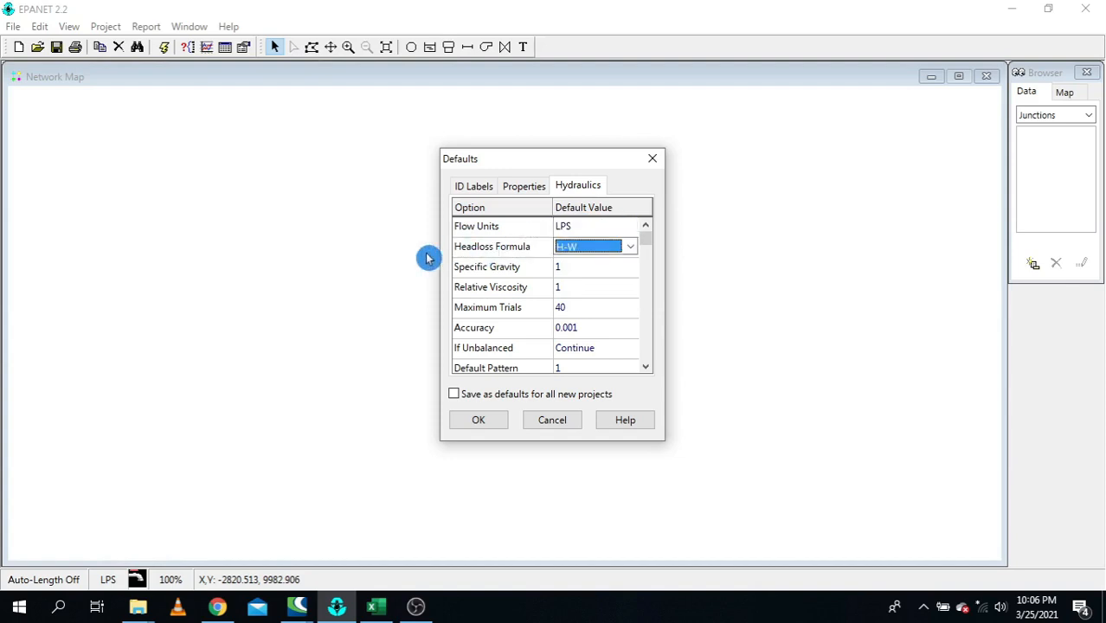
click(581, 251)
click(583, 275)
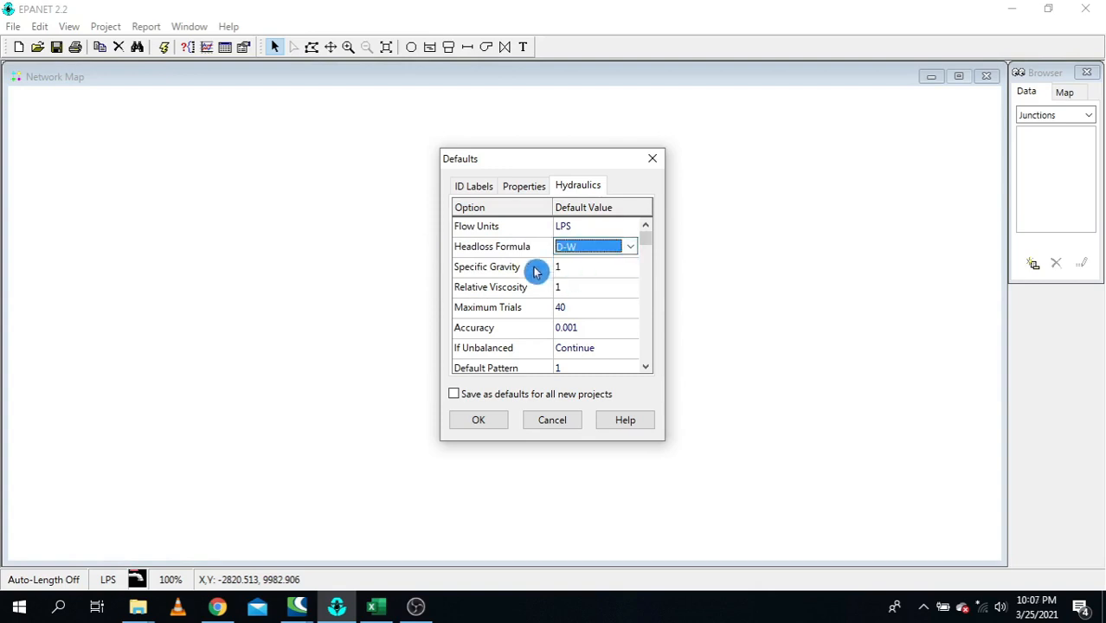
click(499, 274)
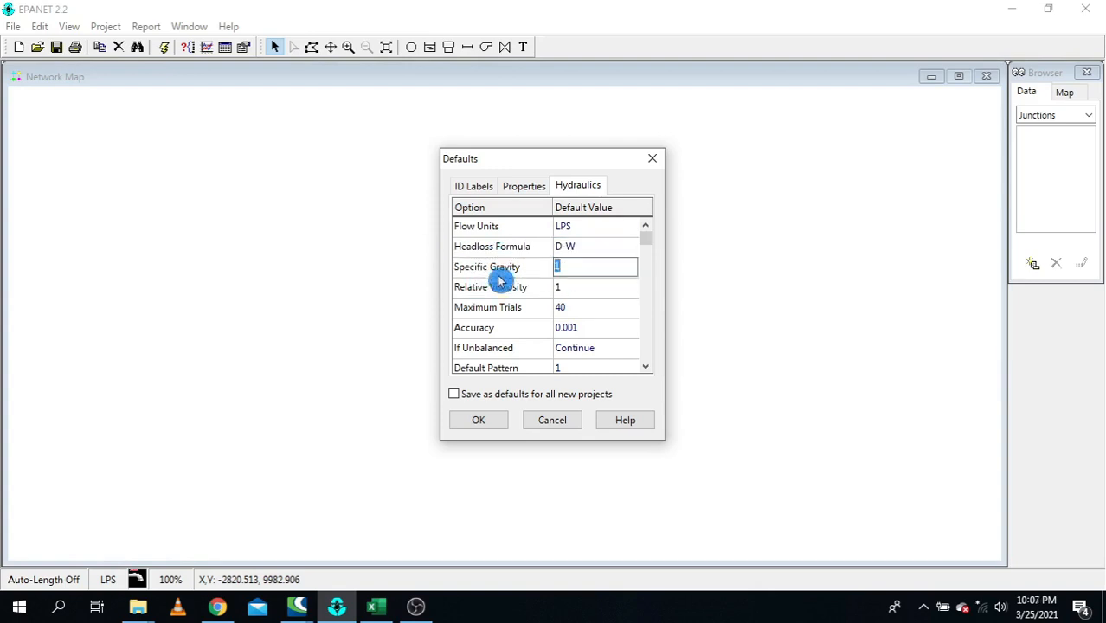
scroll(502, 313, down, 5)
scroll(504, 317, down, 3)
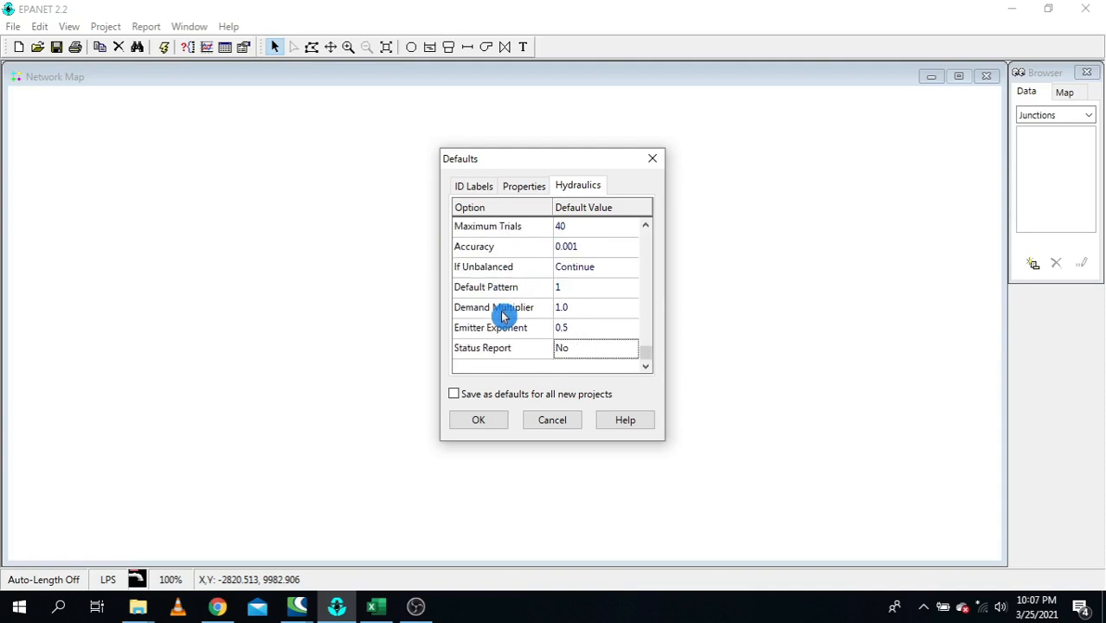
scroll(503, 316, up, 10)
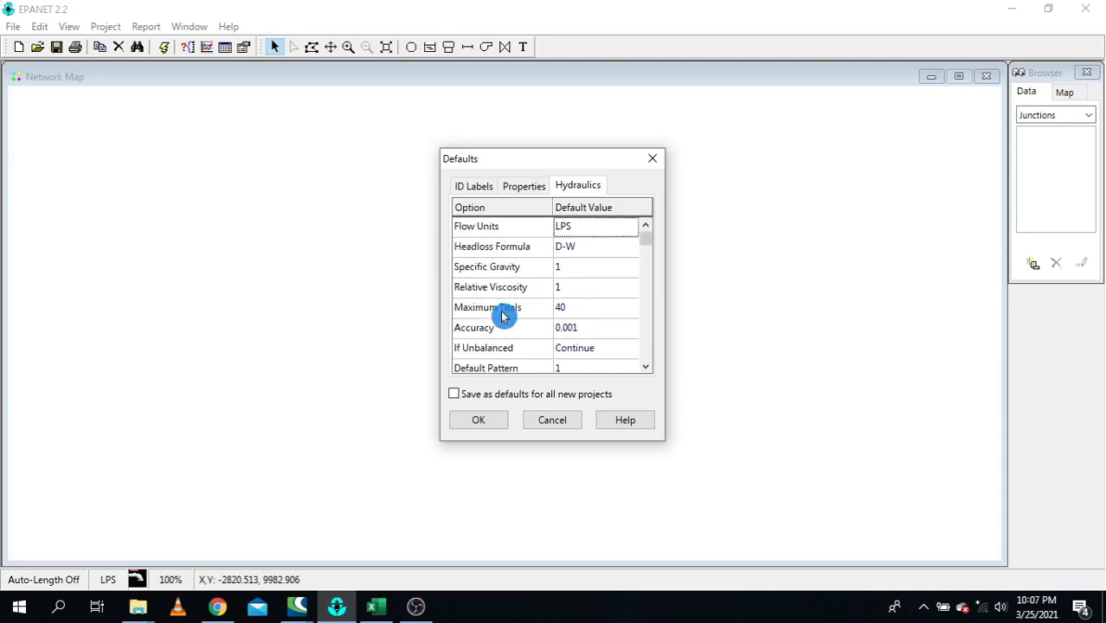
- Set the default ID prefixes to J- for junctions, R- for reservoirs and ST- for tanks
click(519, 187)
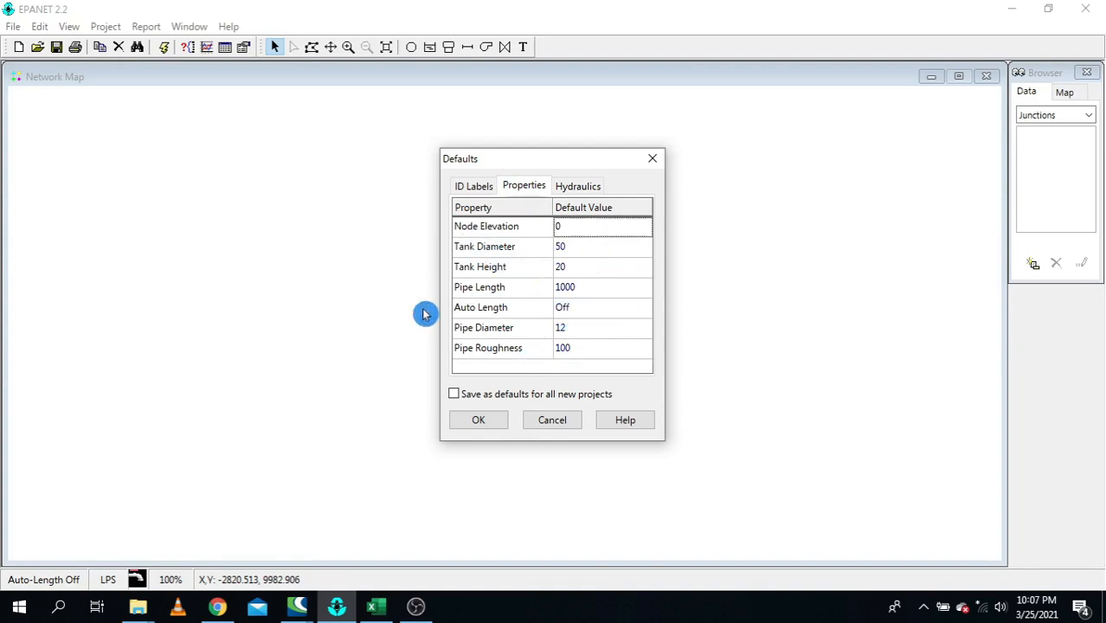
click(473, 191)
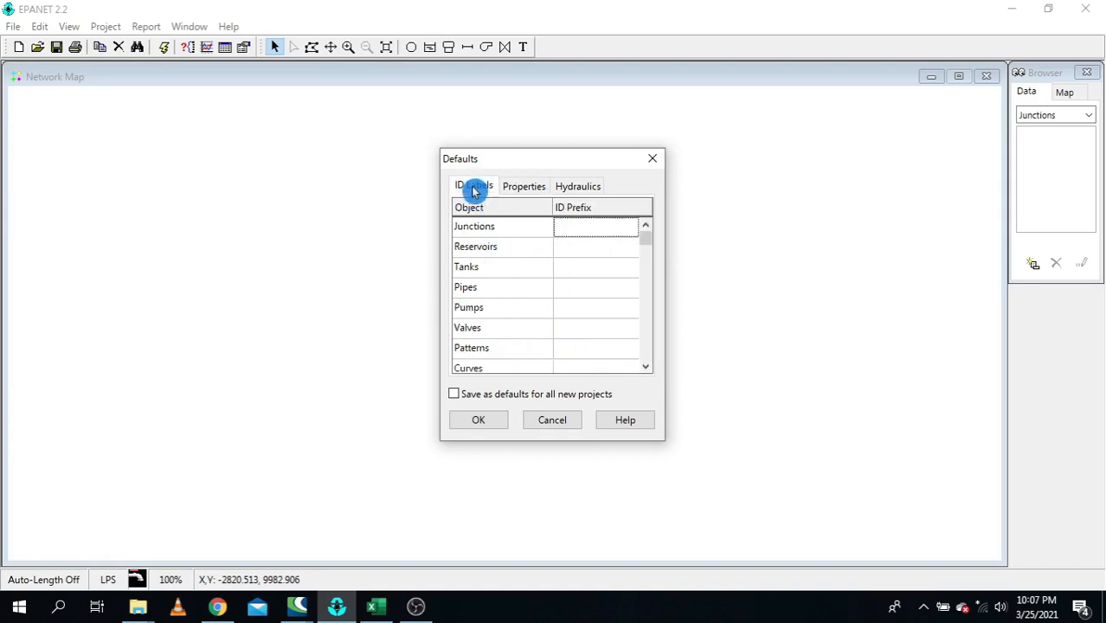
click(500, 239)
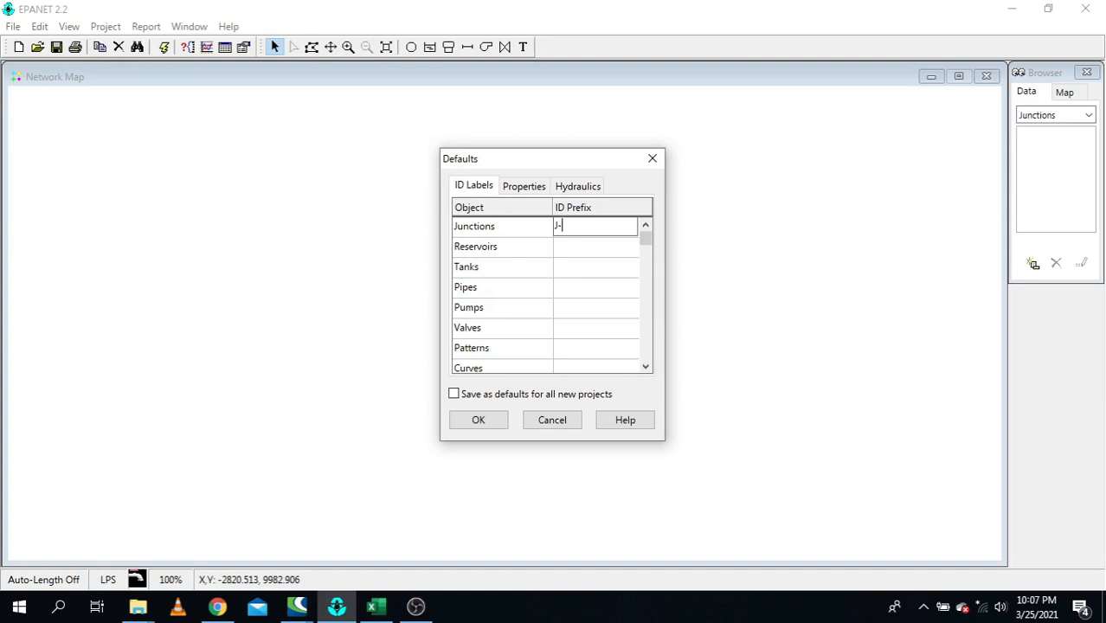
click(578, 233)
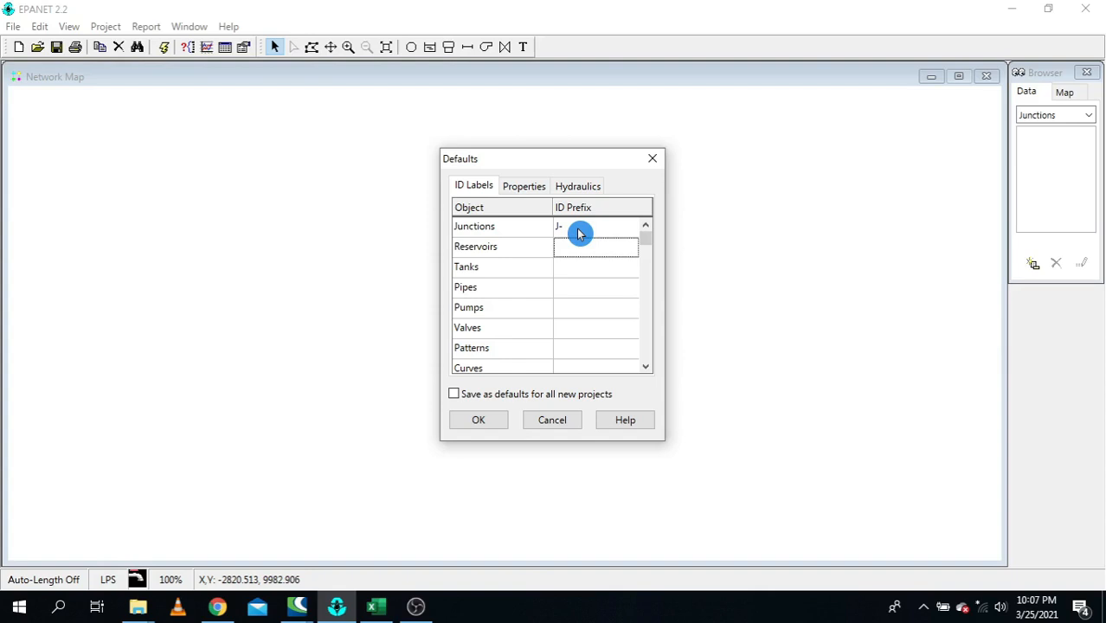
text(R-)
click(578, 234)
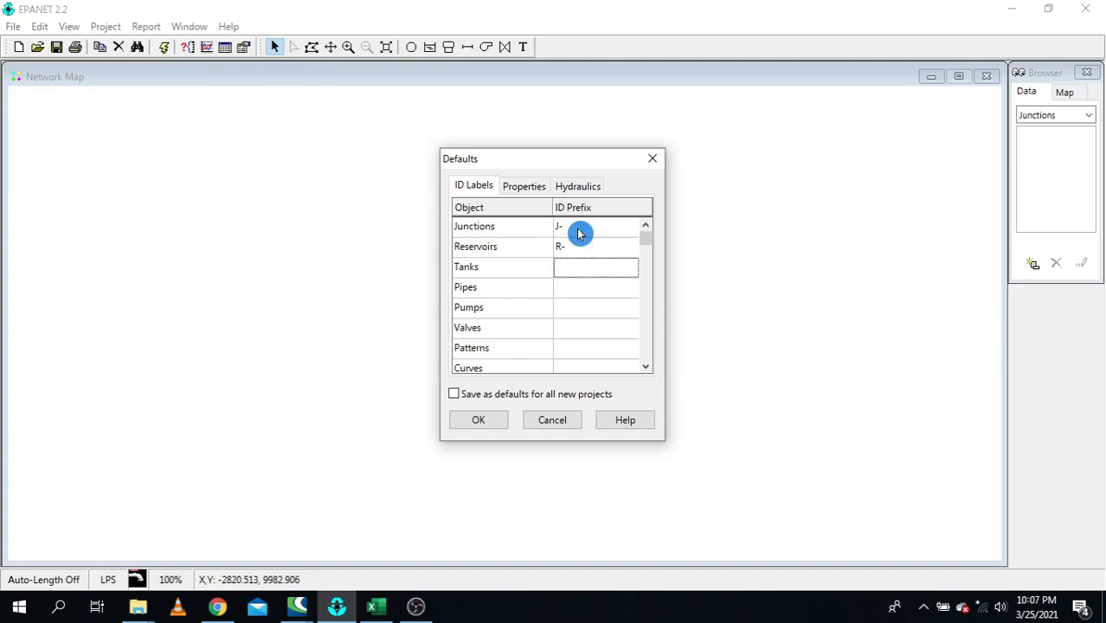
text(ST-)
click(579, 234)
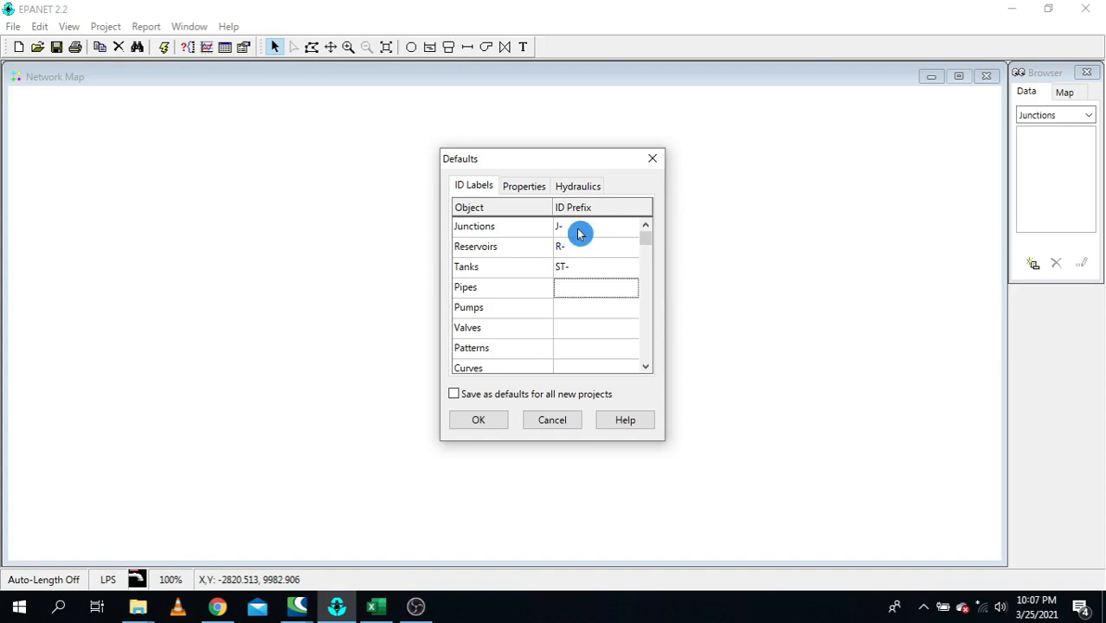
- Set the ID prefixes to P- for pipes, PMP- for pumps and V- for valves, and accept the project defaults
text(P-)
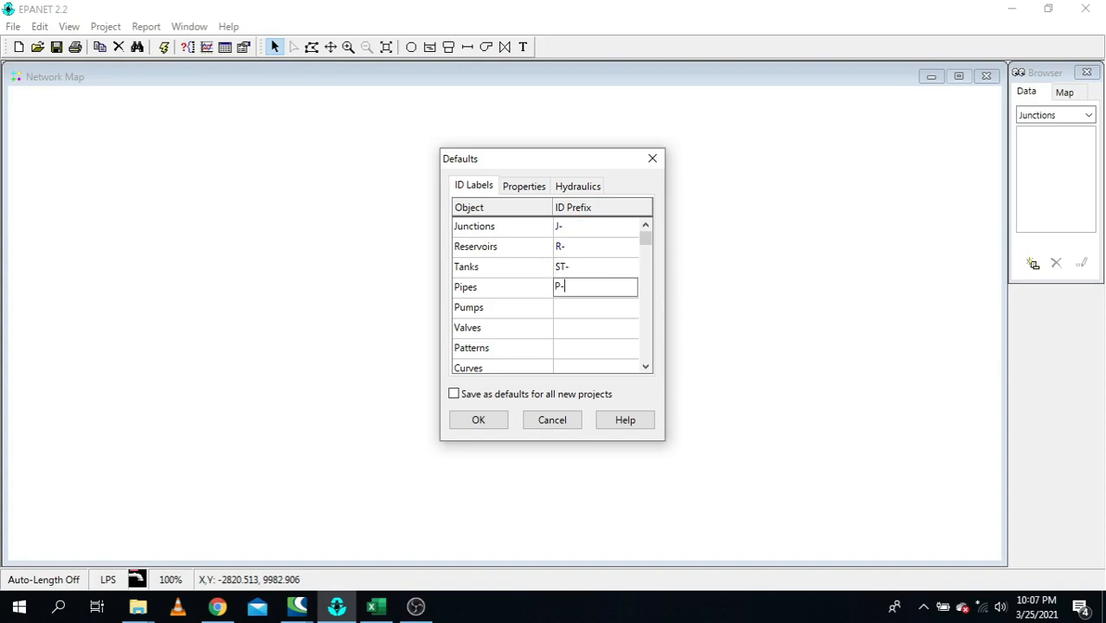
click(579, 234)
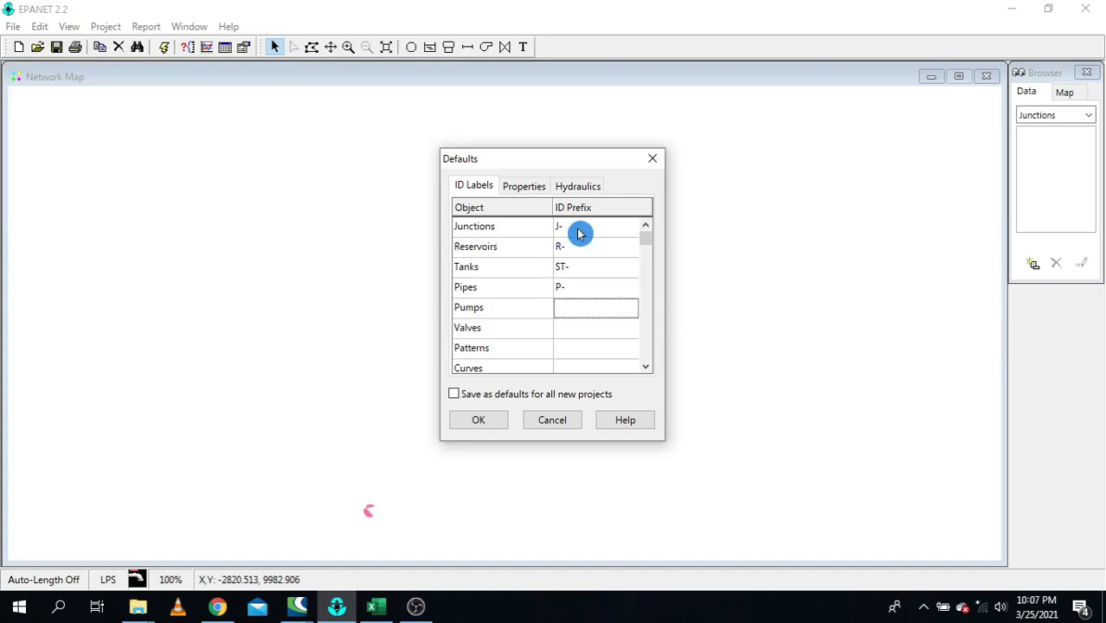
text(PMP)
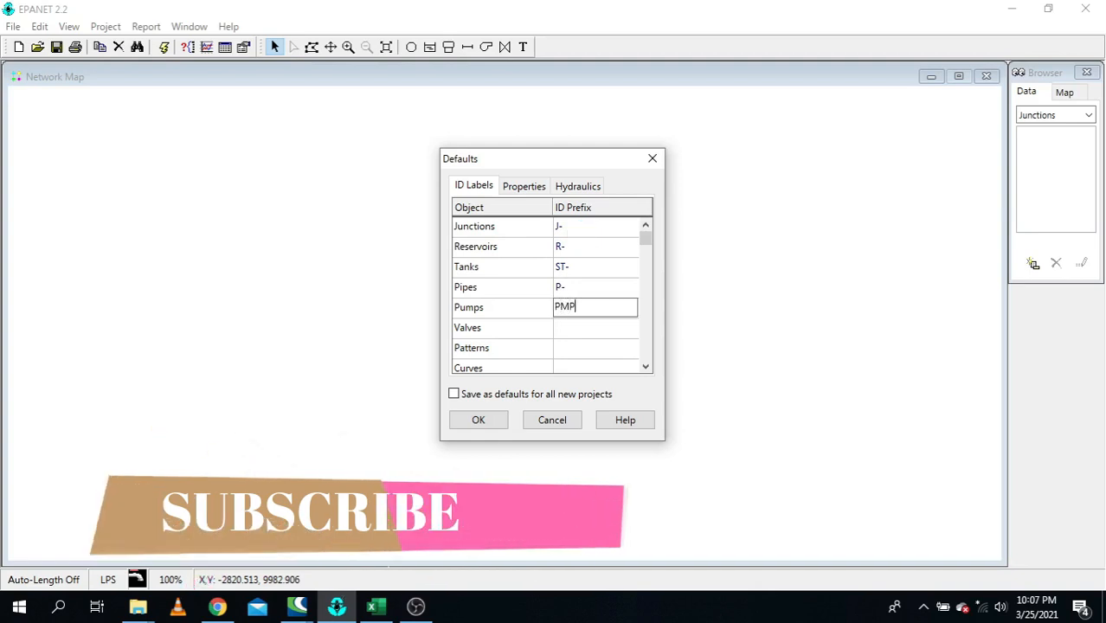
text(-)
click(579, 233)
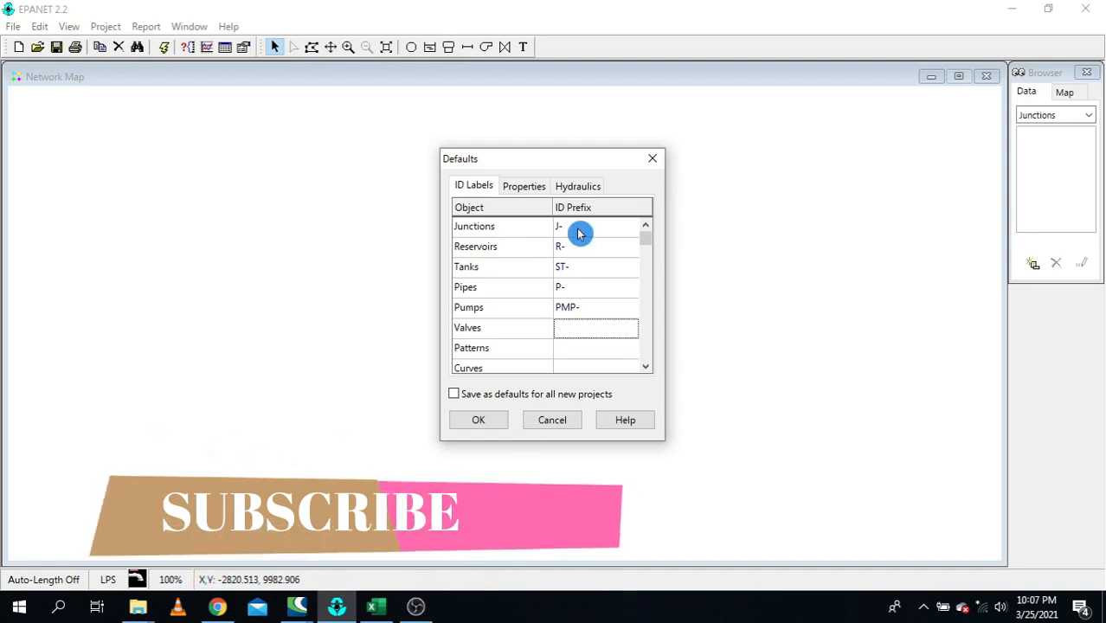
text(V-)
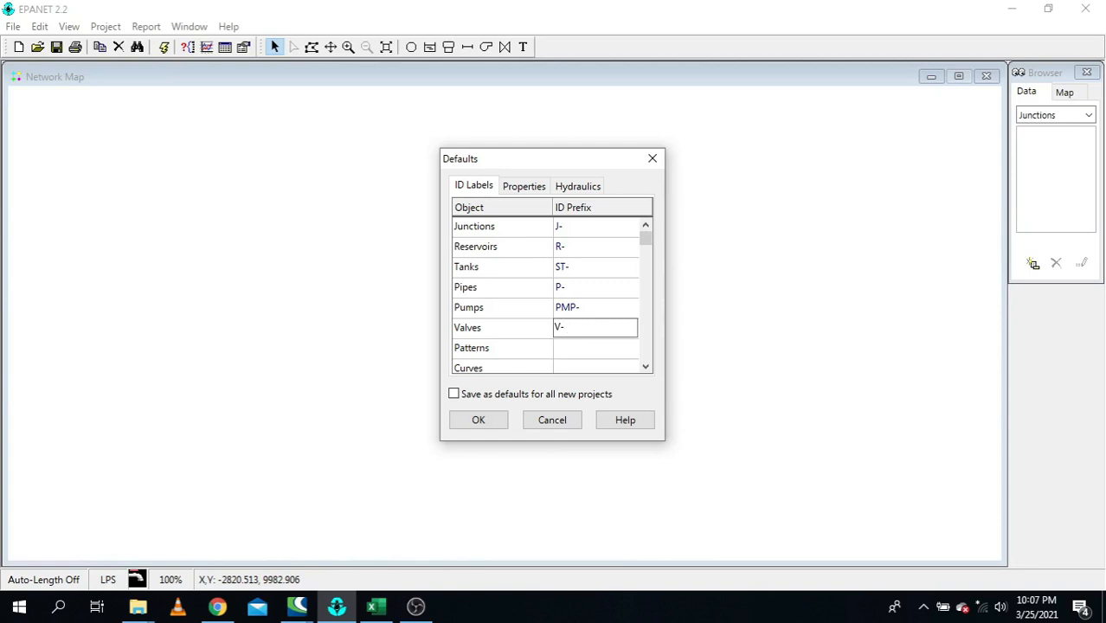
scroll(575, 304, down, 3)
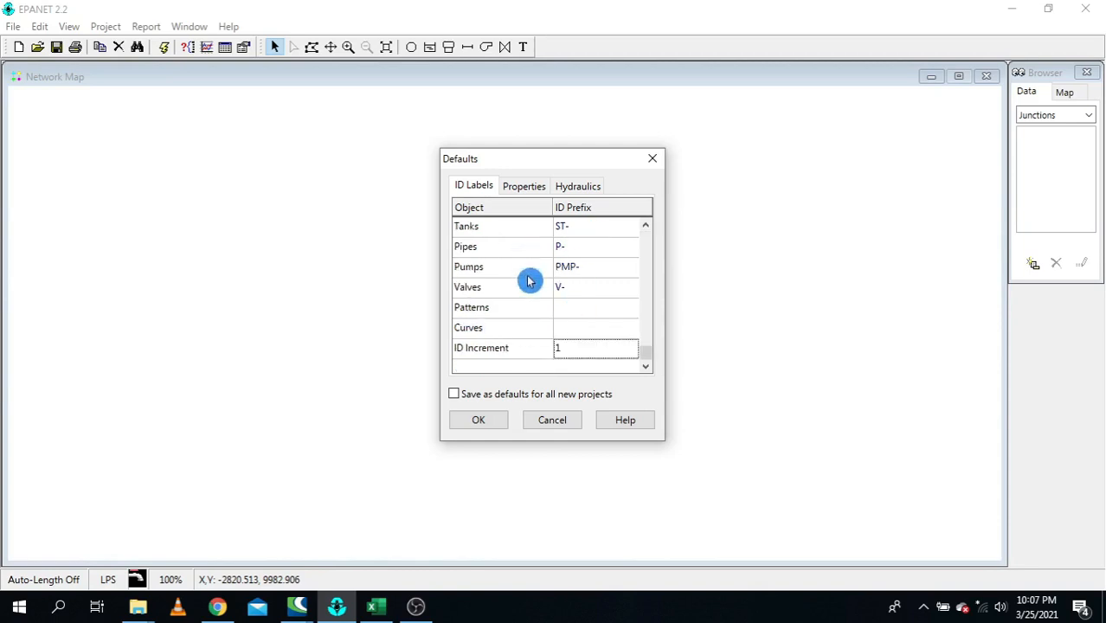
scroll(530, 282, up, 7)
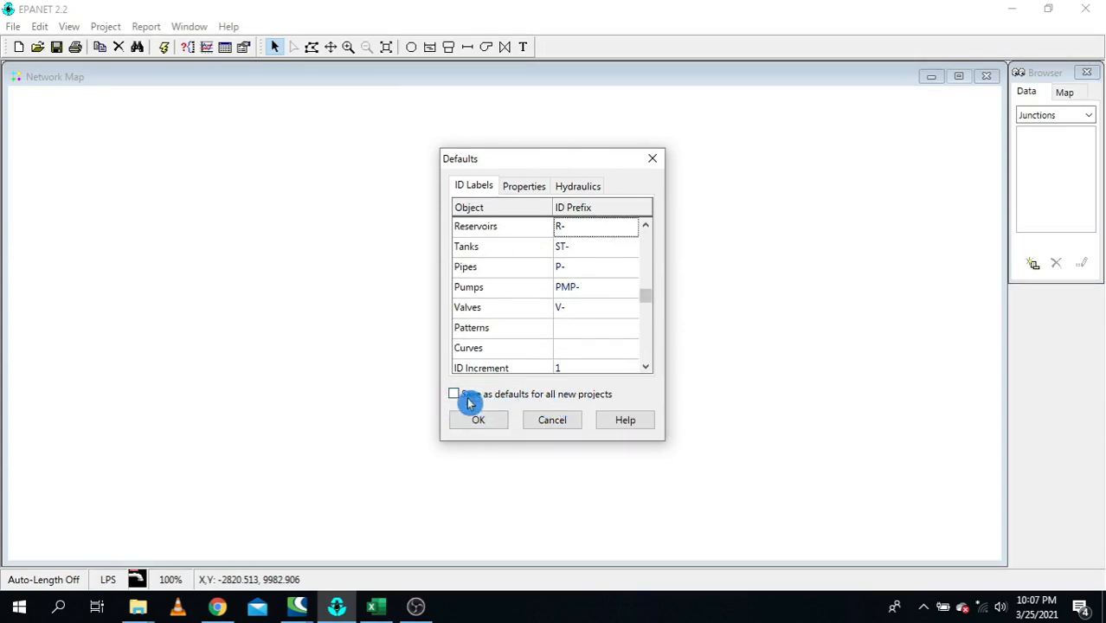
click(475, 421)
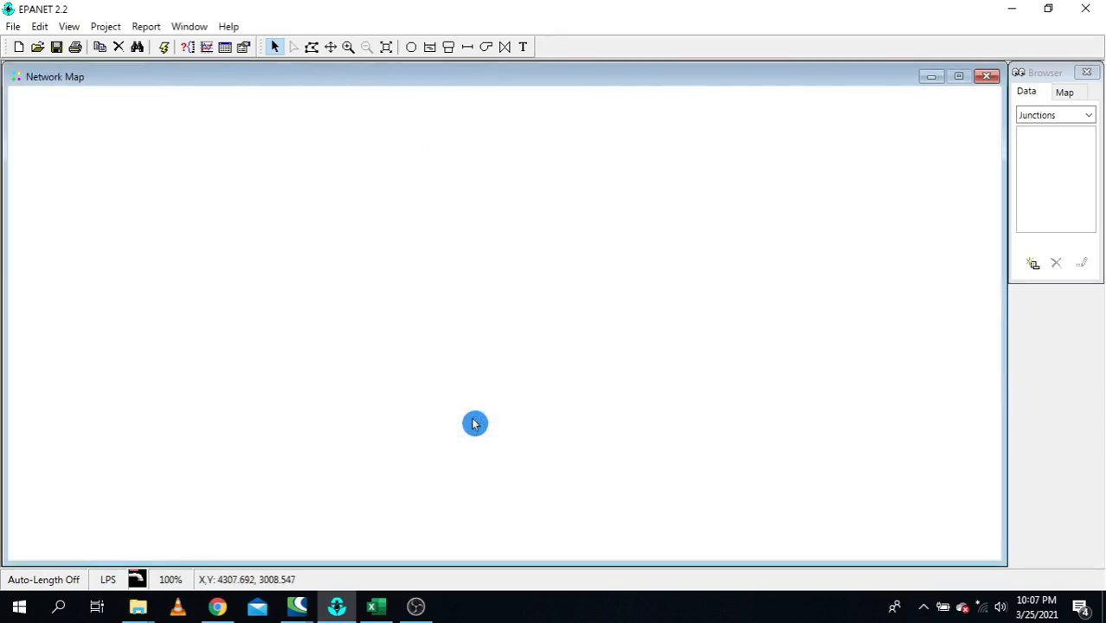
- Review the general preferences and the decimal-place formats for node and link parameters, then accept the preferences
click(16, 28)
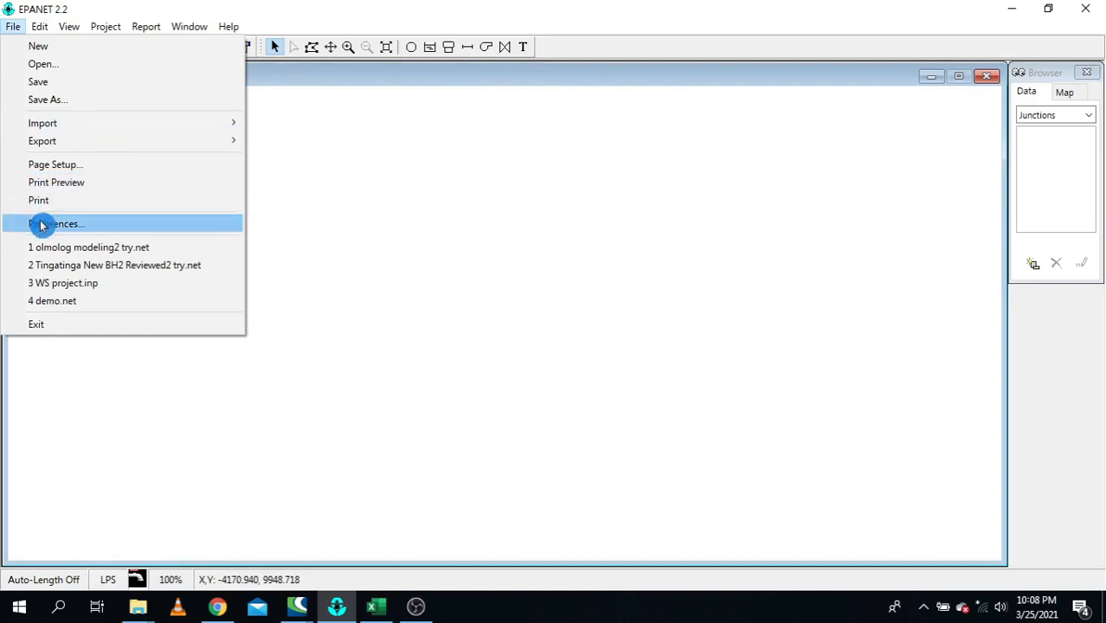
click(93, 230)
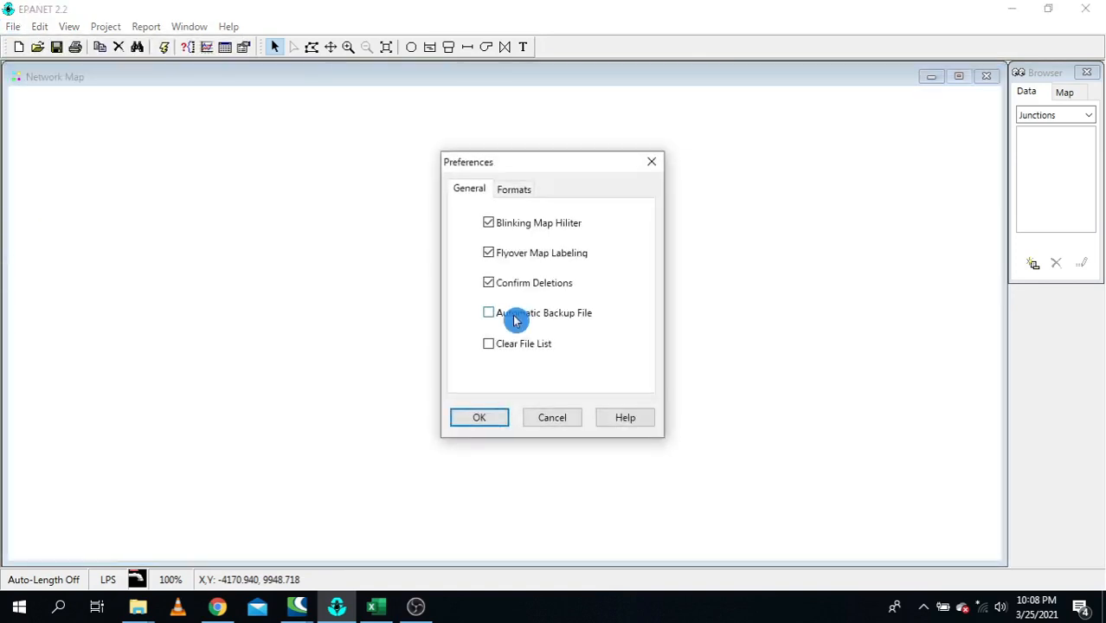
click(532, 186)
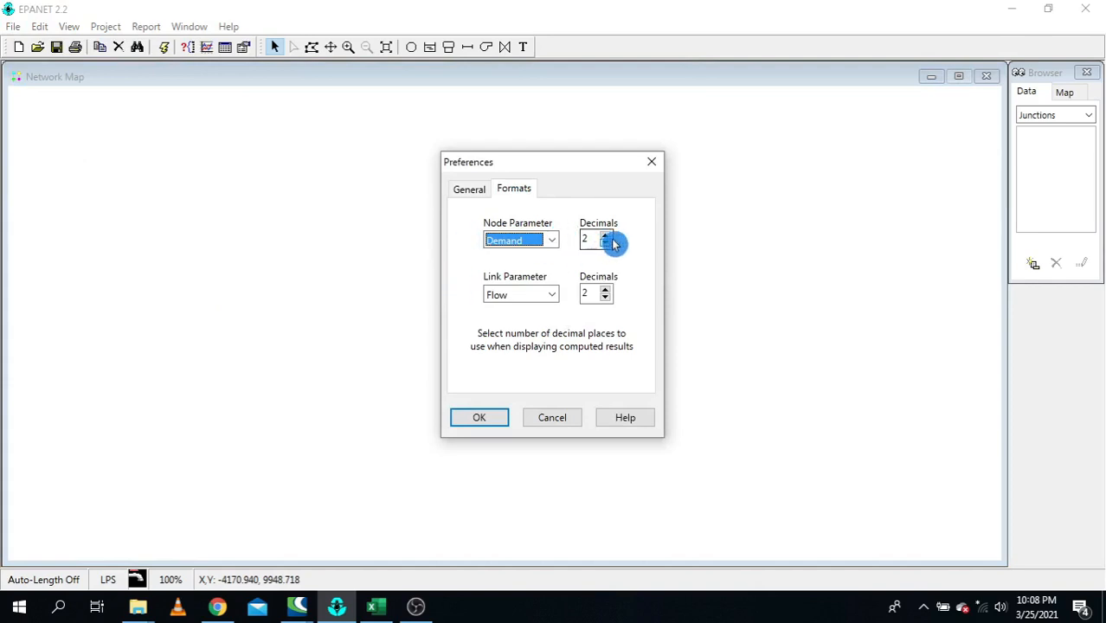
click(467, 420)
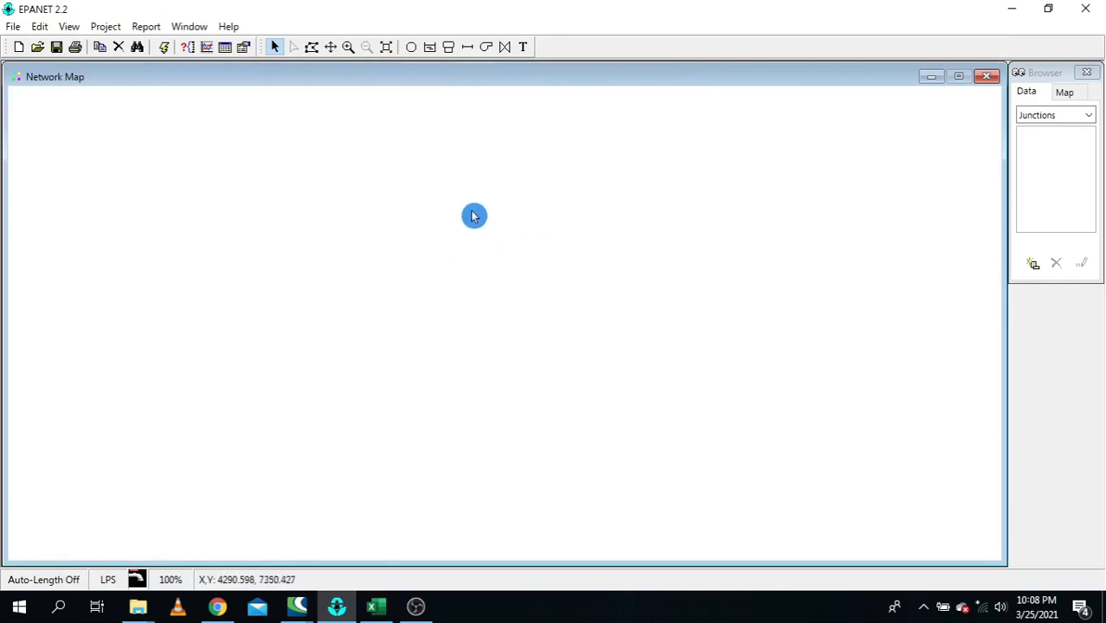
- Open the network map options and turn on the display of node values and link values in the notation settings
right_click(472, 212)
click(487, 303)
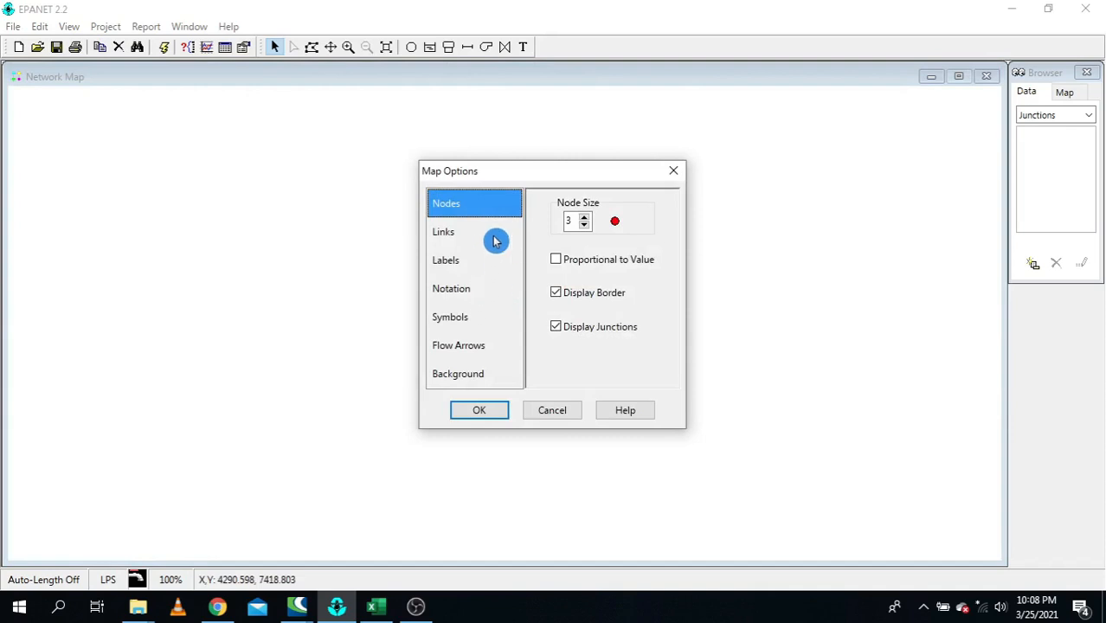
click(457, 233)
click(463, 269)
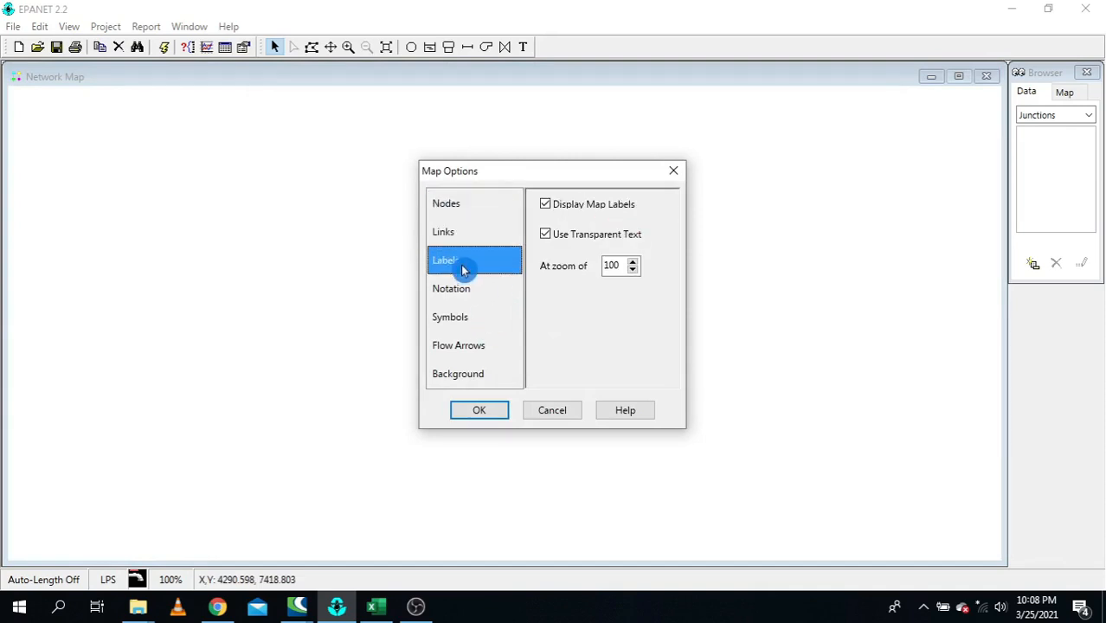
click(469, 292)
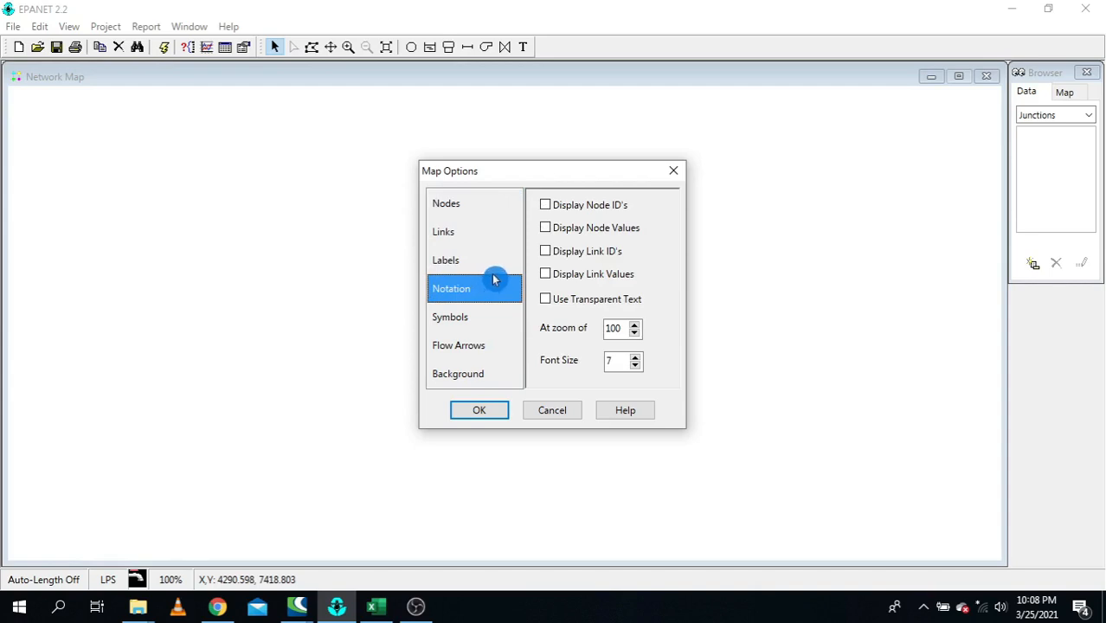
click(545, 228)
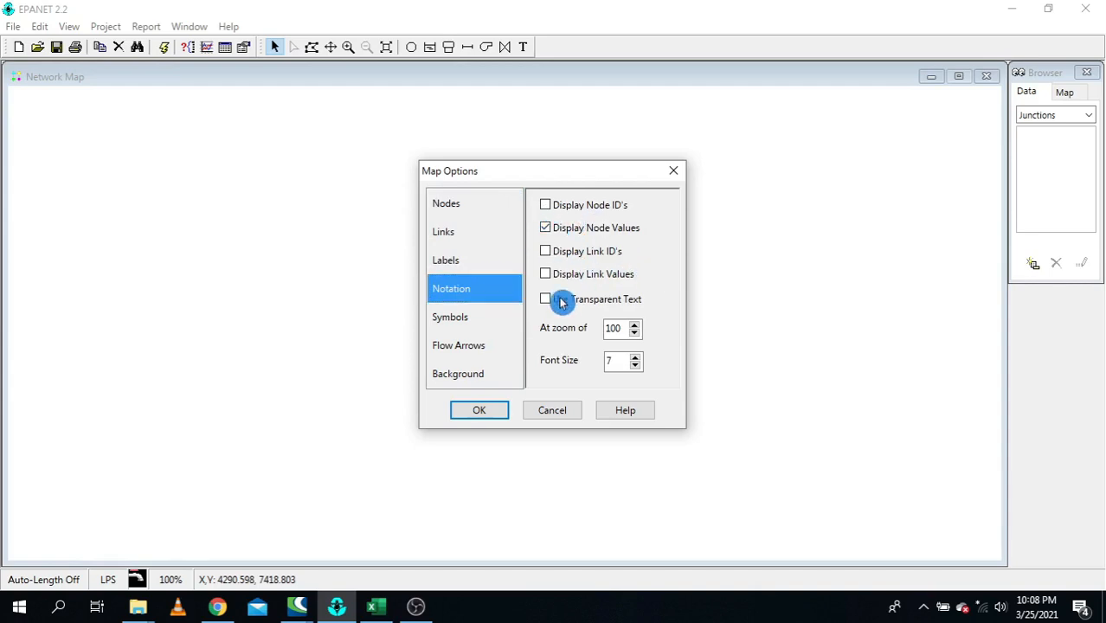
click(545, 274)
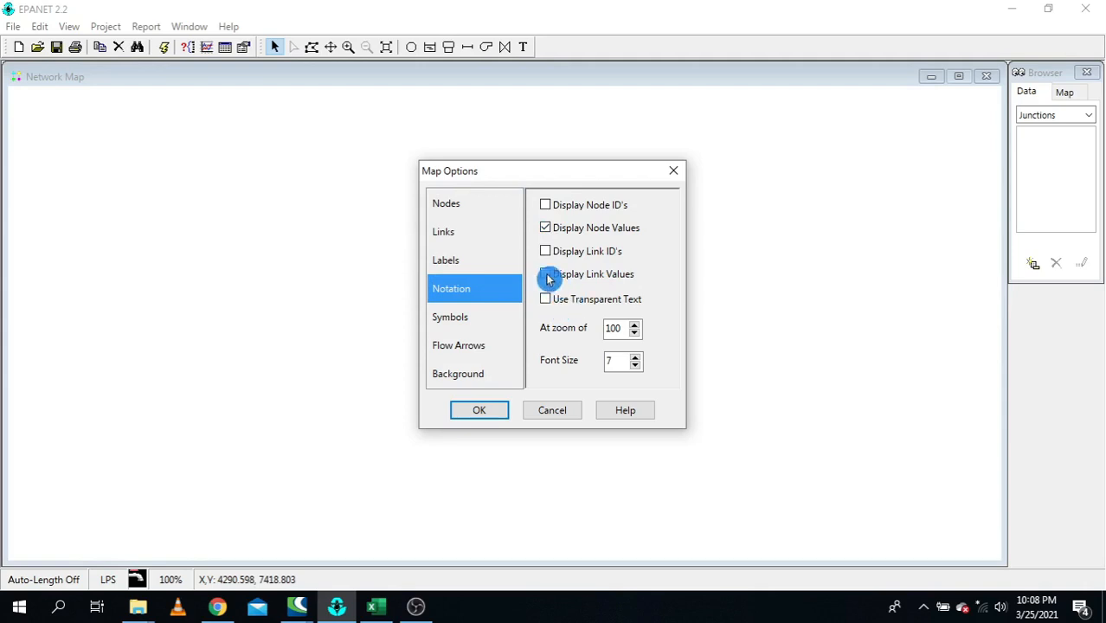
- Set the flow arrow style to Filled, recheck the notation settings and accept the map options
click(456, 348)
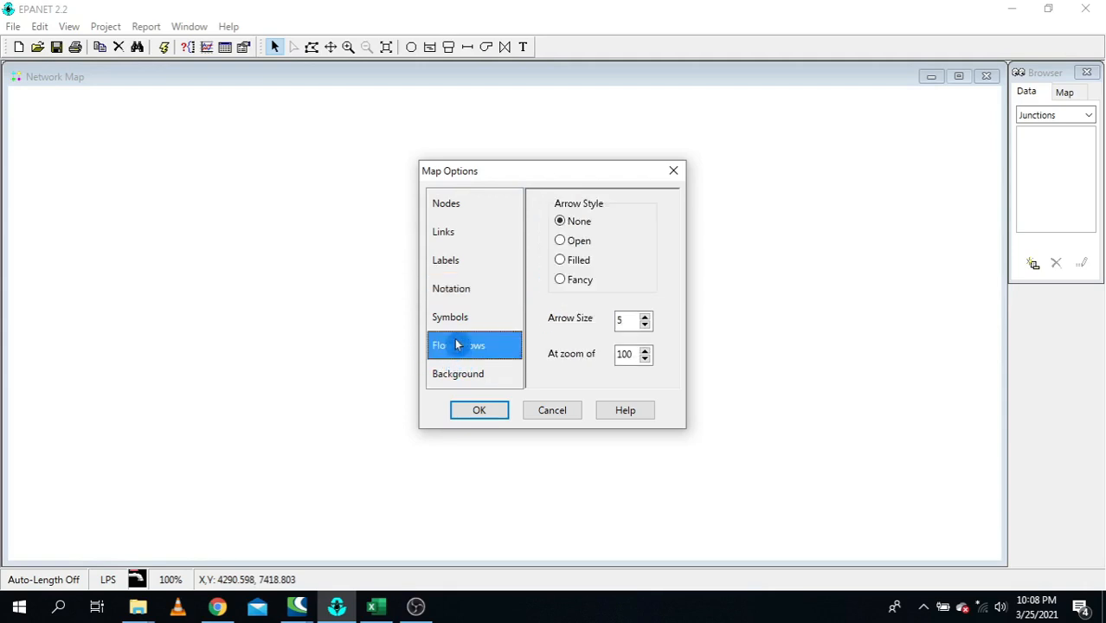
click(561, 261)
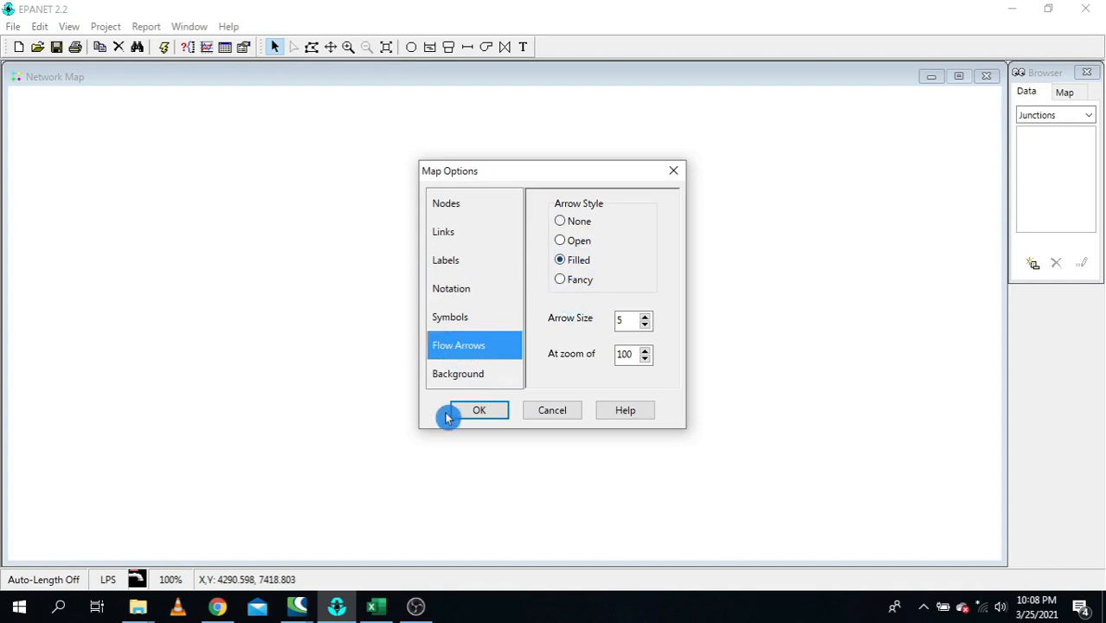
click(470, 297)
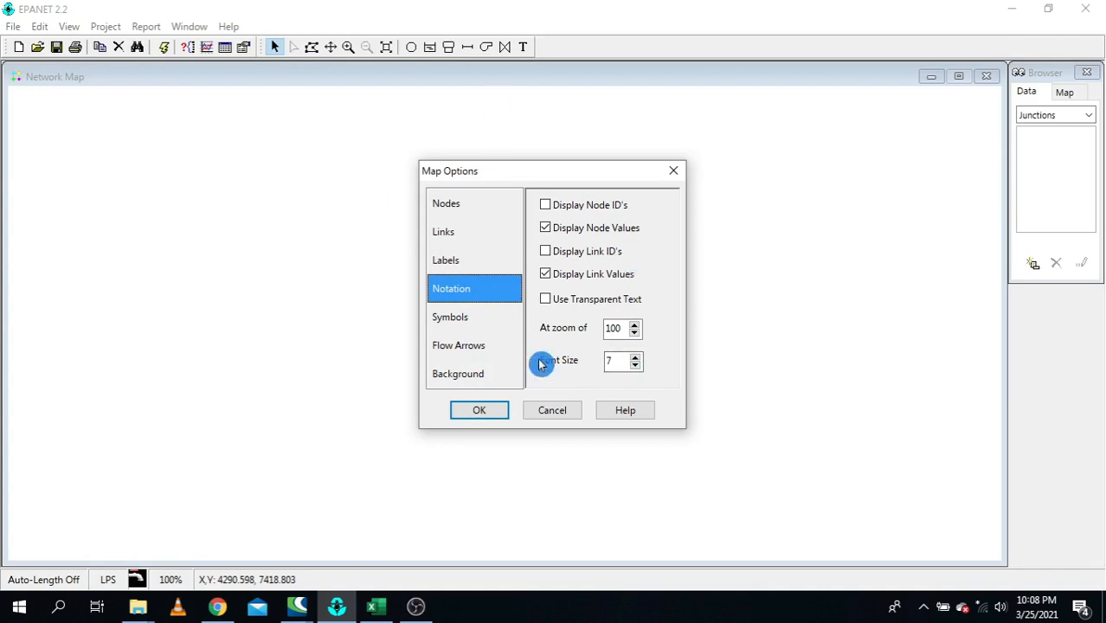
click(478, 420)
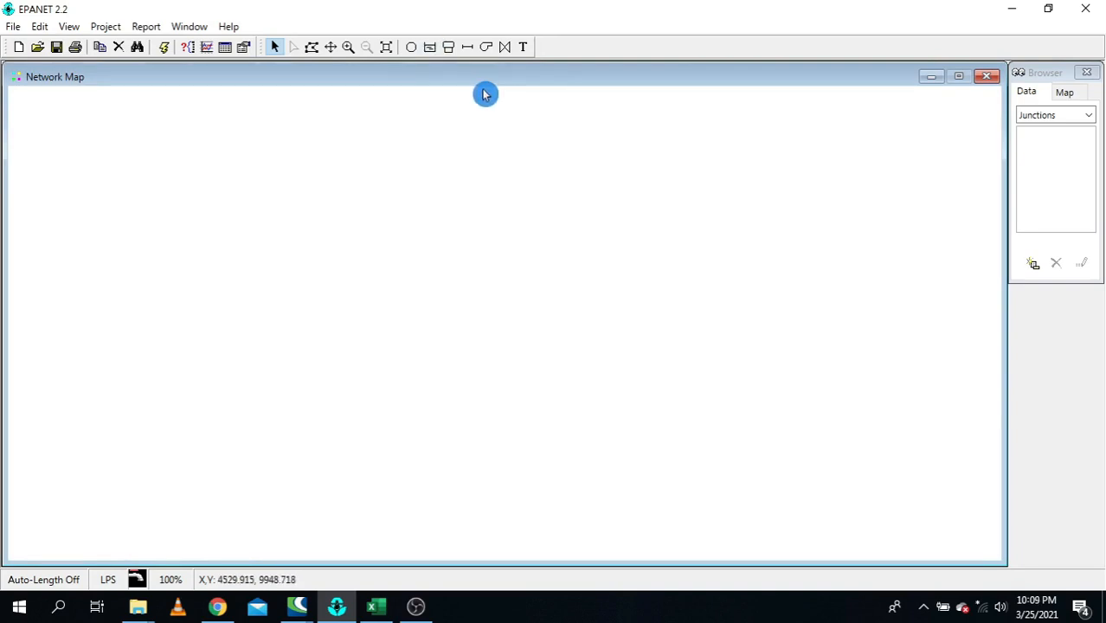
- Place a reservoir in the upper-left area of the map and six junctions: four around a rectangle's corners, one midway on its right side, one inside
click(431, 49)
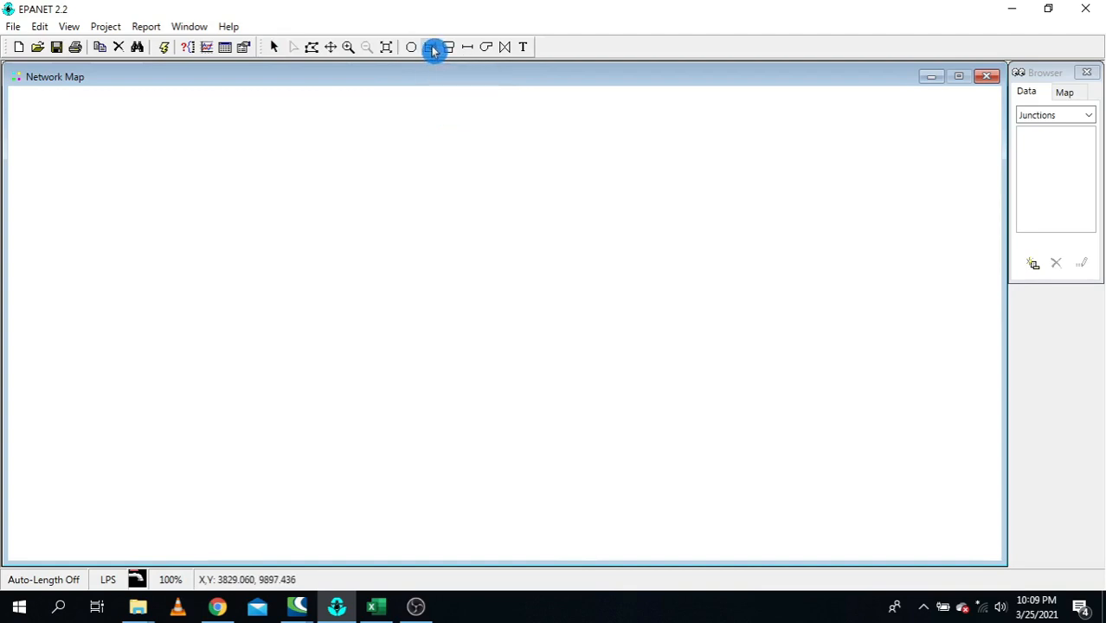
click(338, 181)
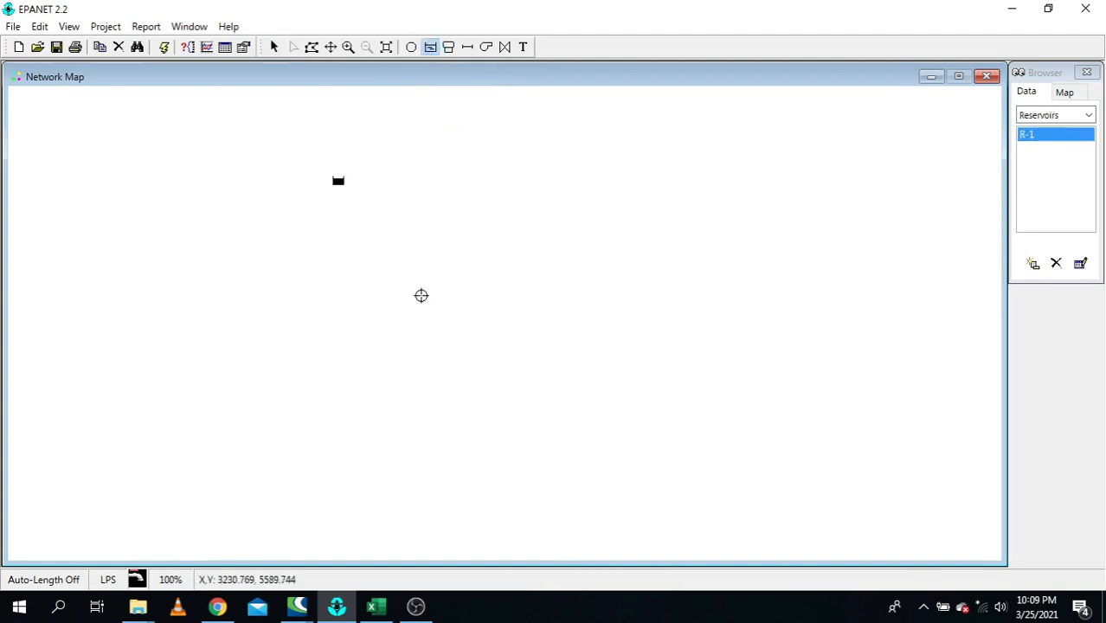
click(411, 47)
click(466, 235)
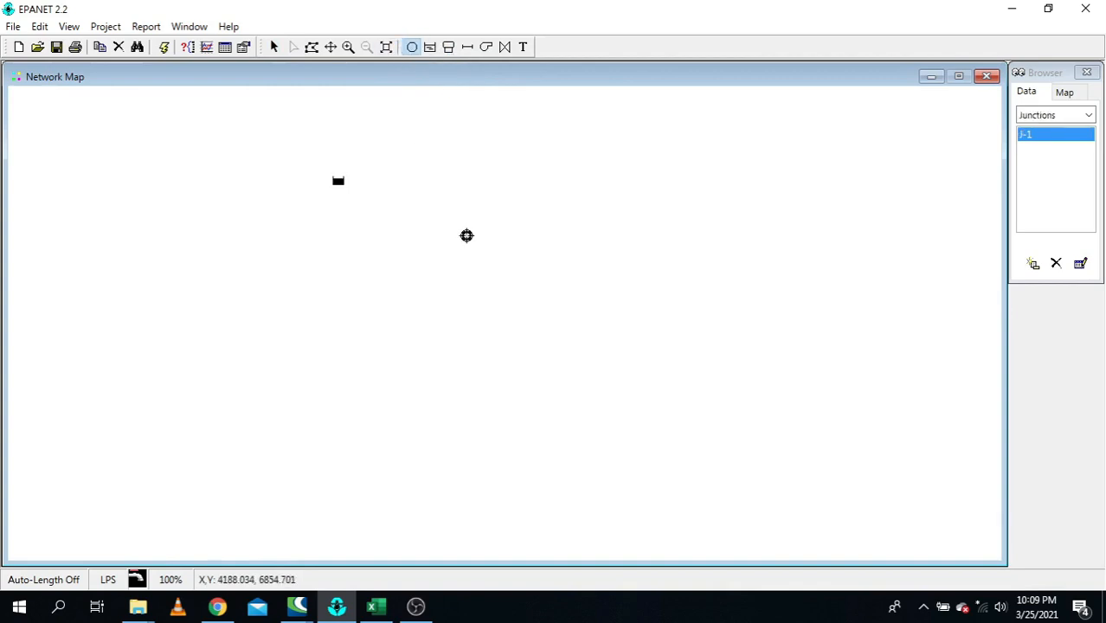
click(653, 238)
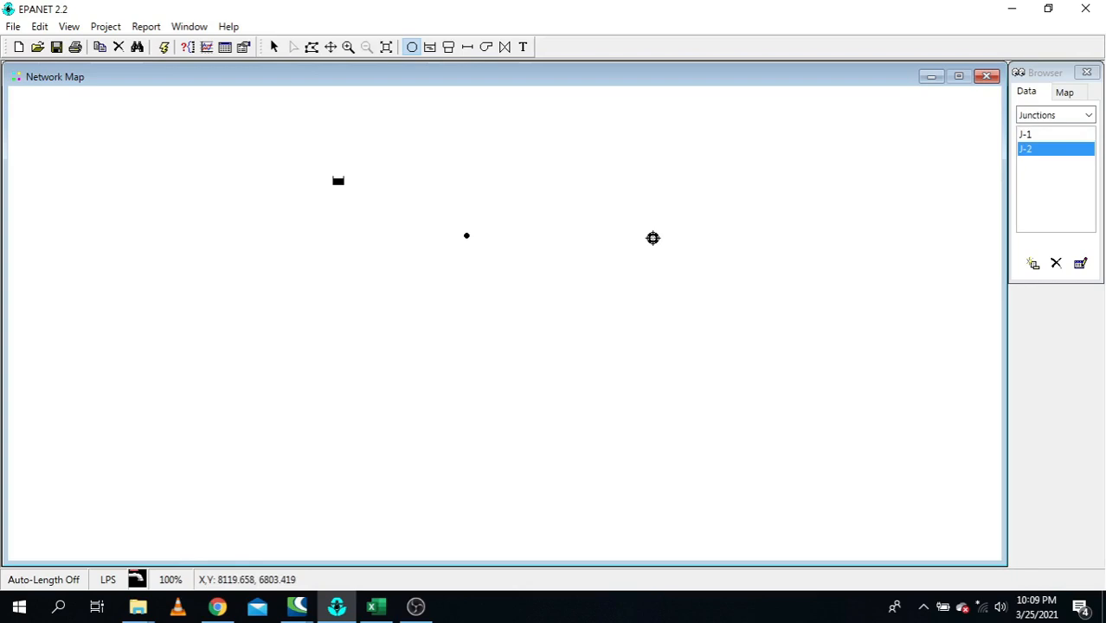
click(655, 344)
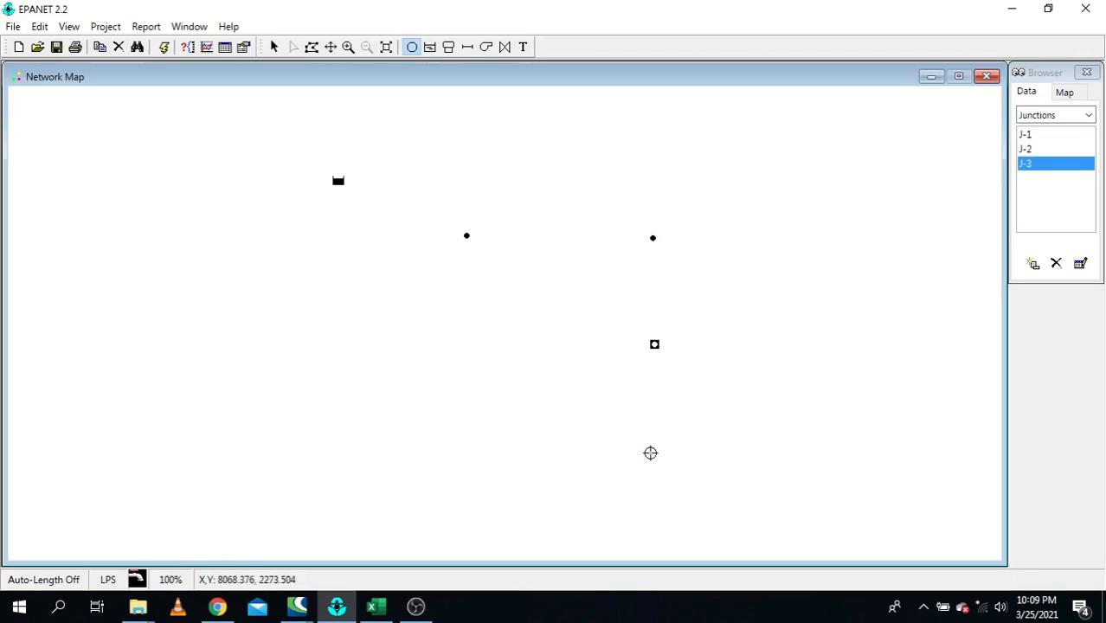
click(650, 454)
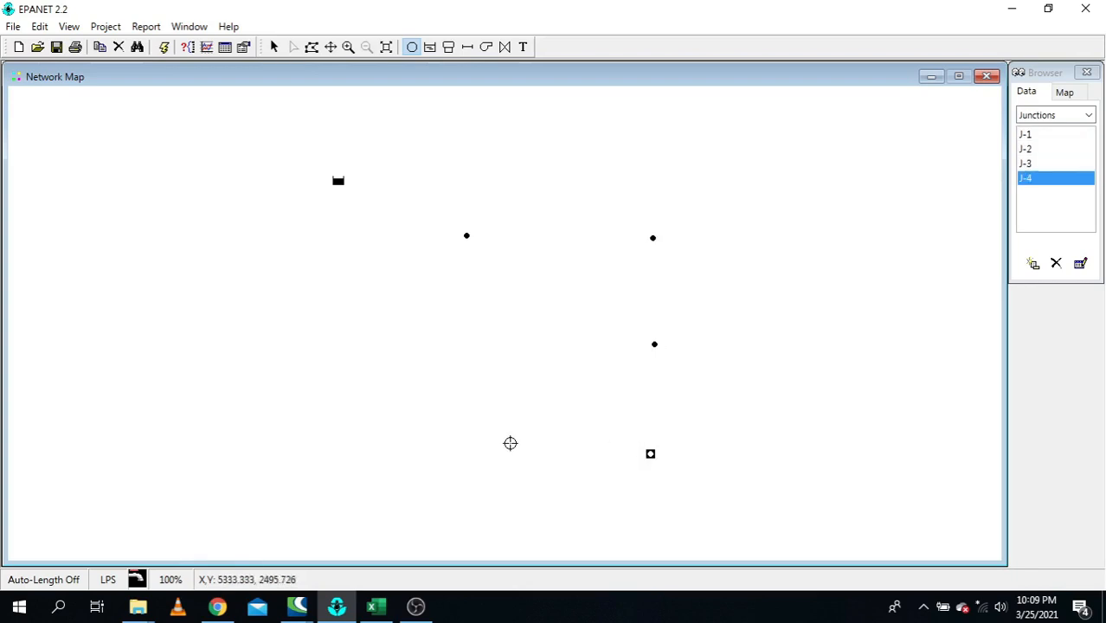
click(457, 461)
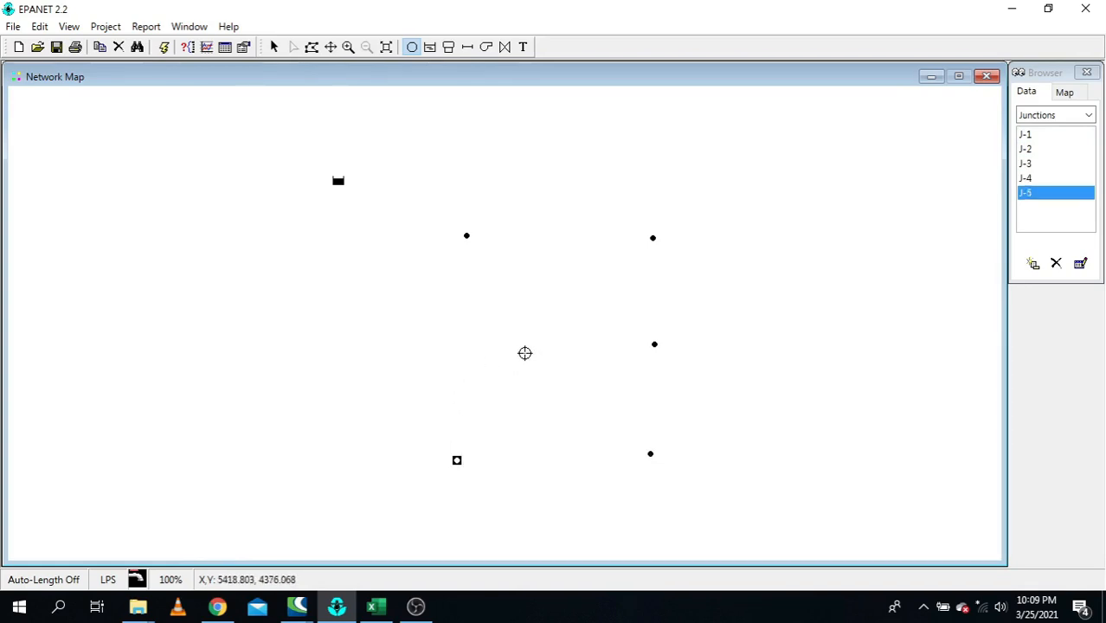
click(525, 351)
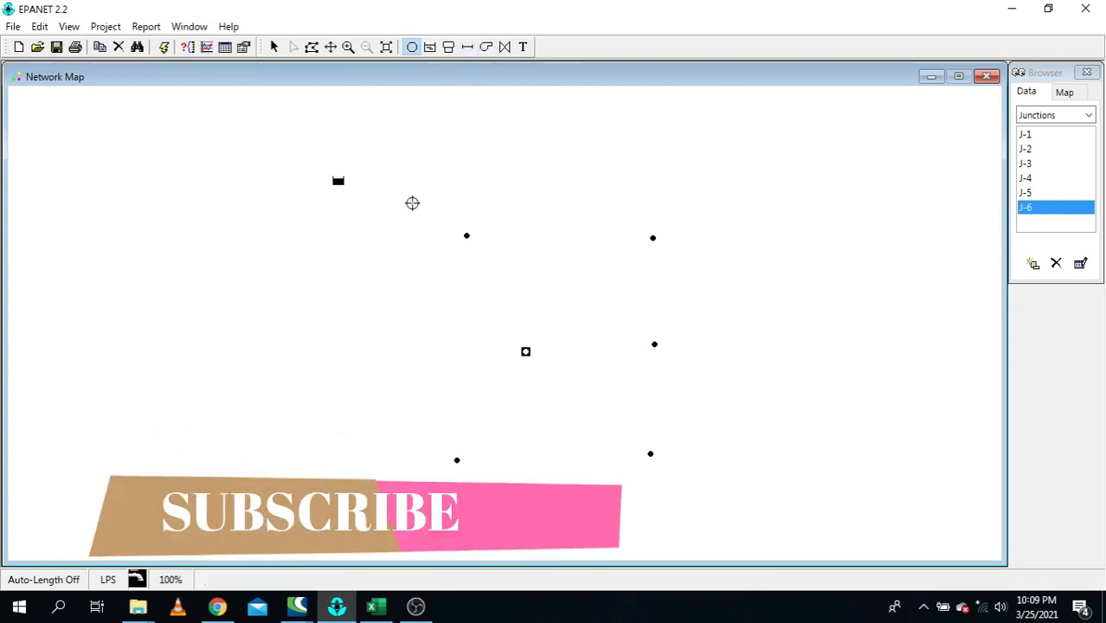
- Draw a pipe from the reservoir to the upper-left junction J-1 and another from J-1 to the upper-right junction J-2
click(470, 49)
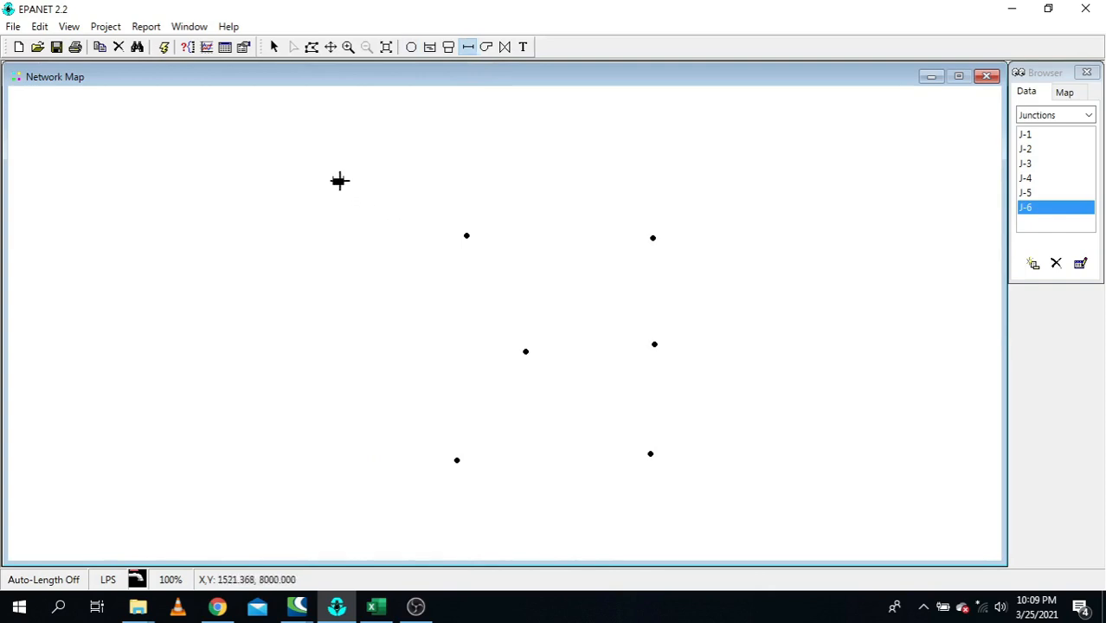
click(338, 181)
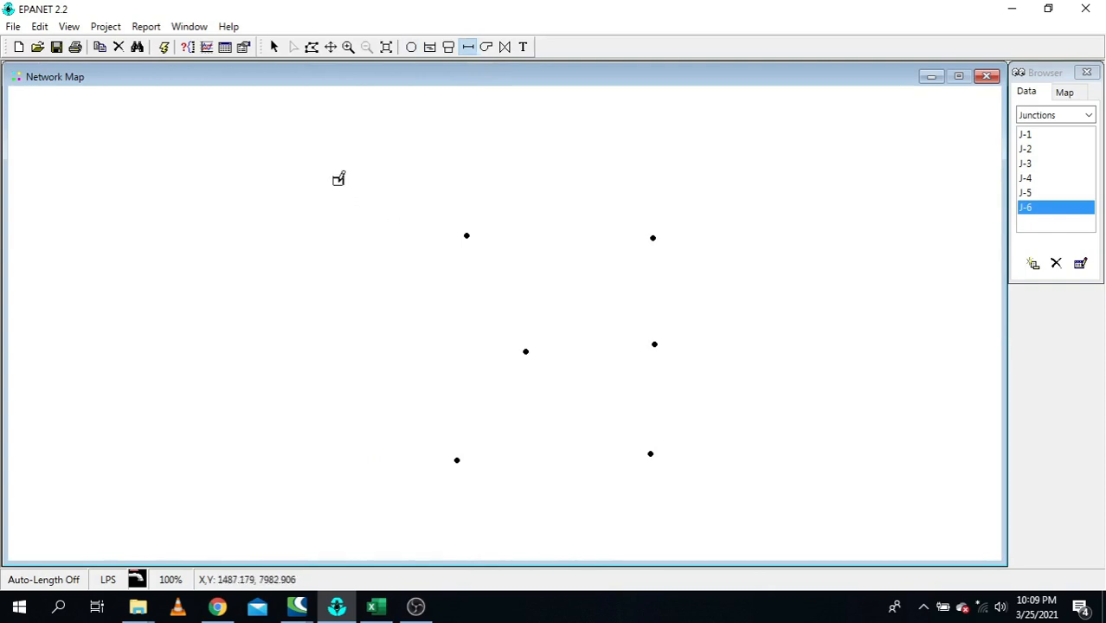
click(466, 233)
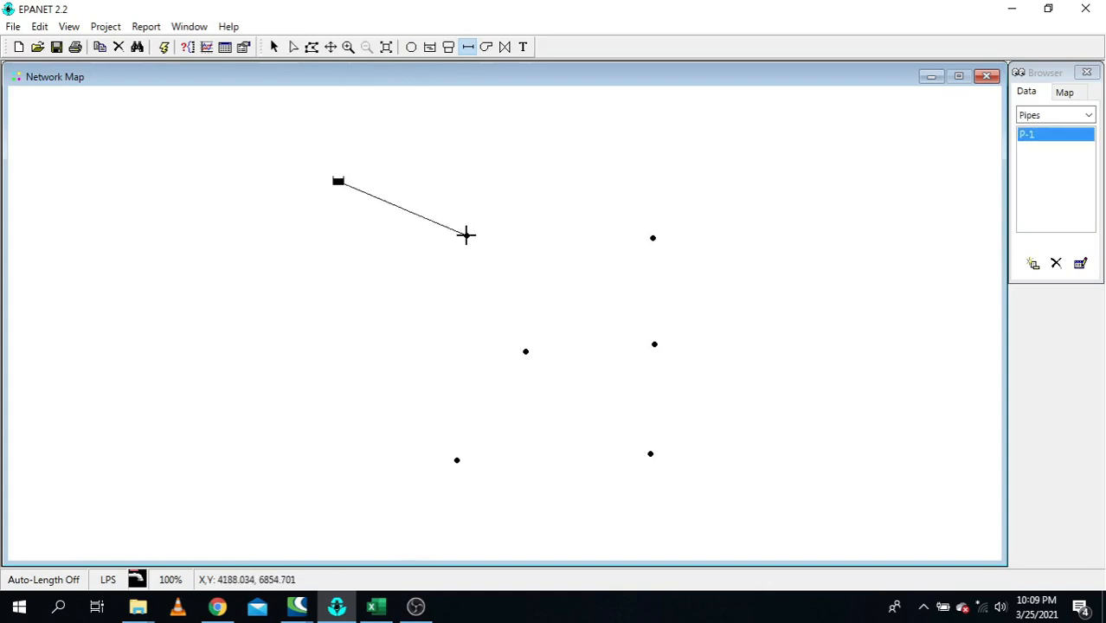
click(467, 234)
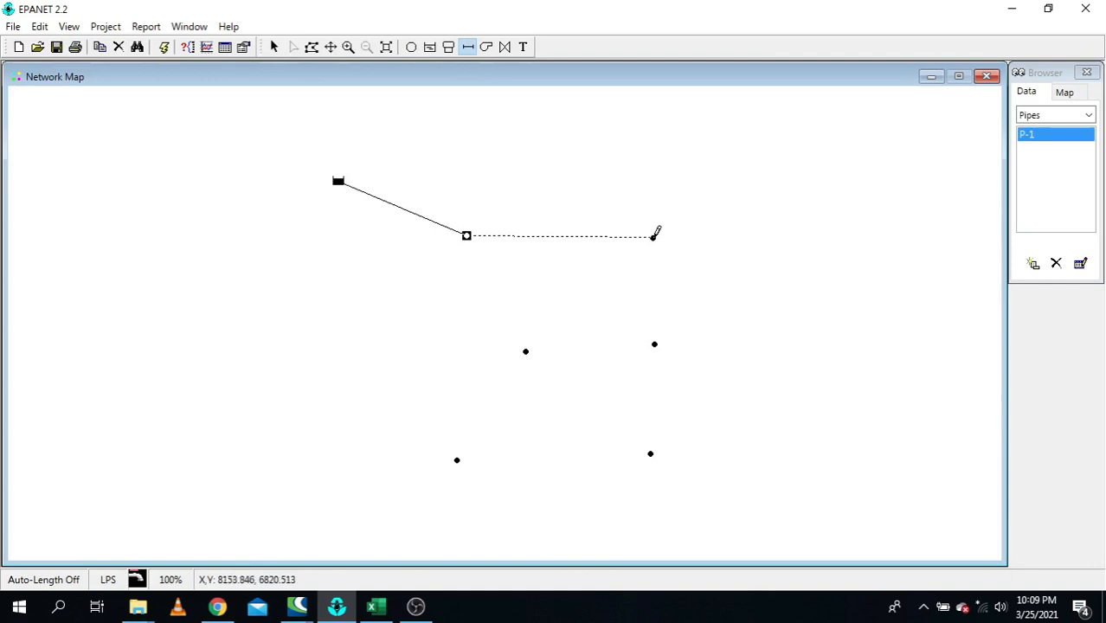
click(653, 236)
- Draw pipes down the right side of the network, from junction J-2 to J-3 and from J-3 to J-4
click(653, 236)
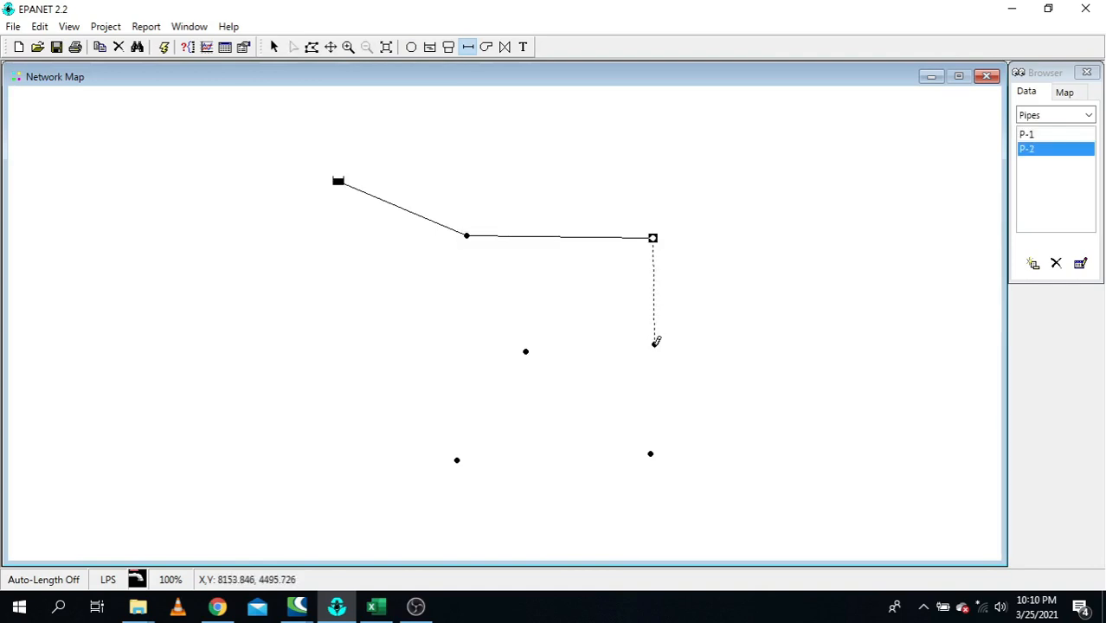
right_click(659, 323)
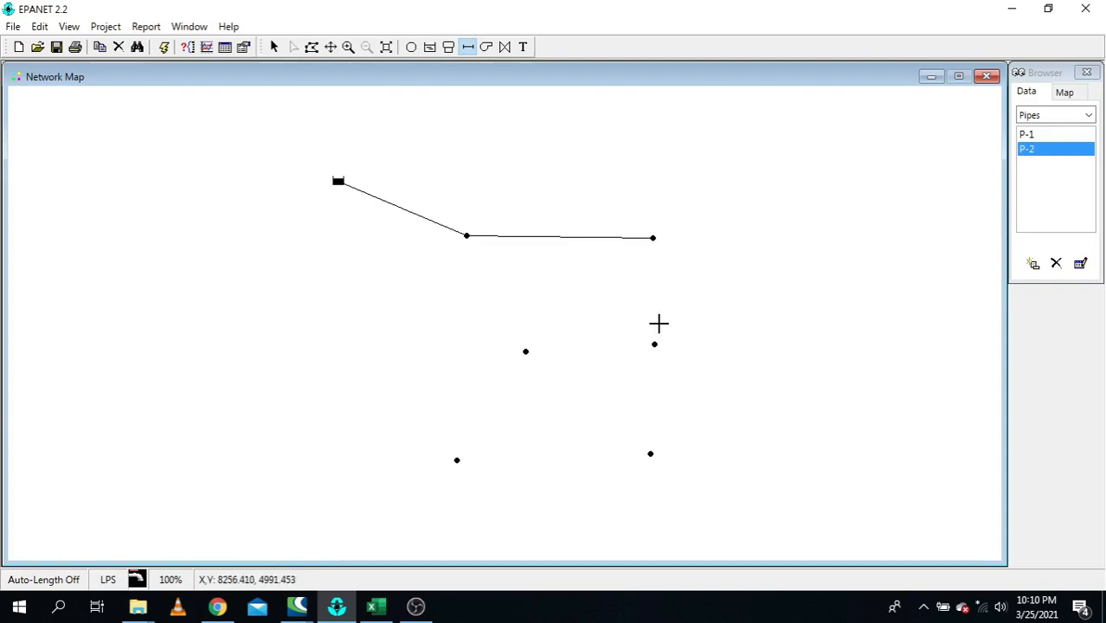
click(653, 237)
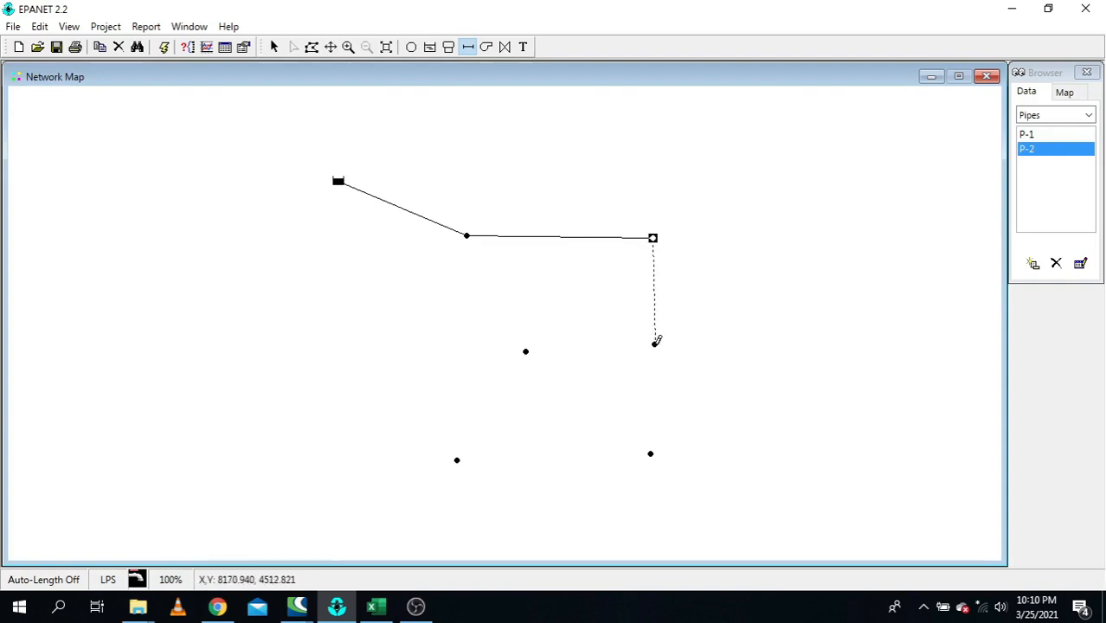
click(654, 345)
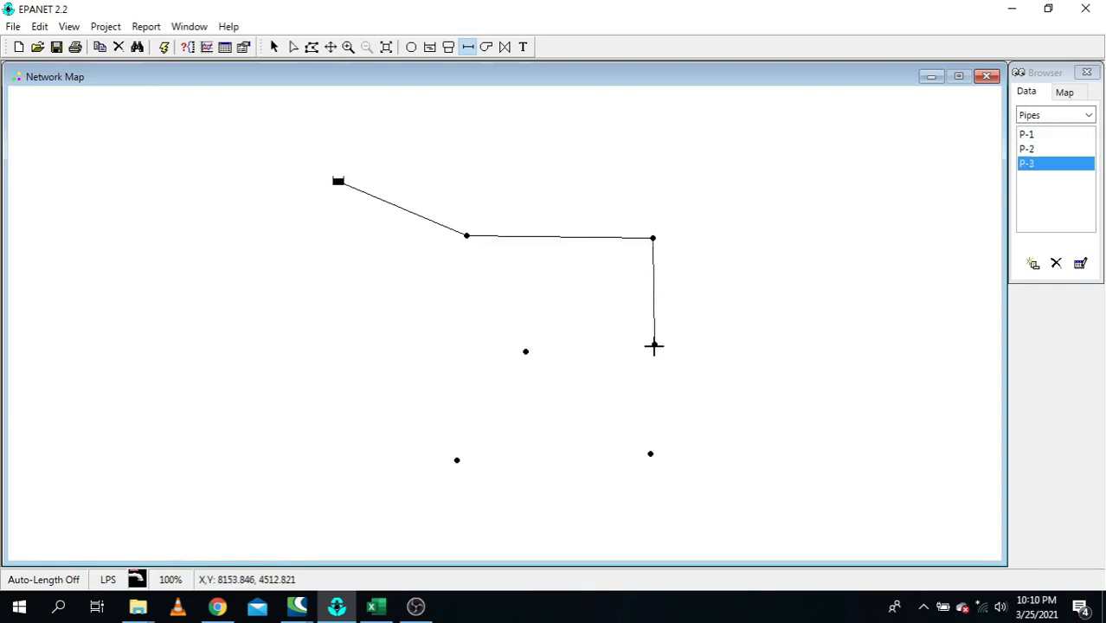
click(654, 345)
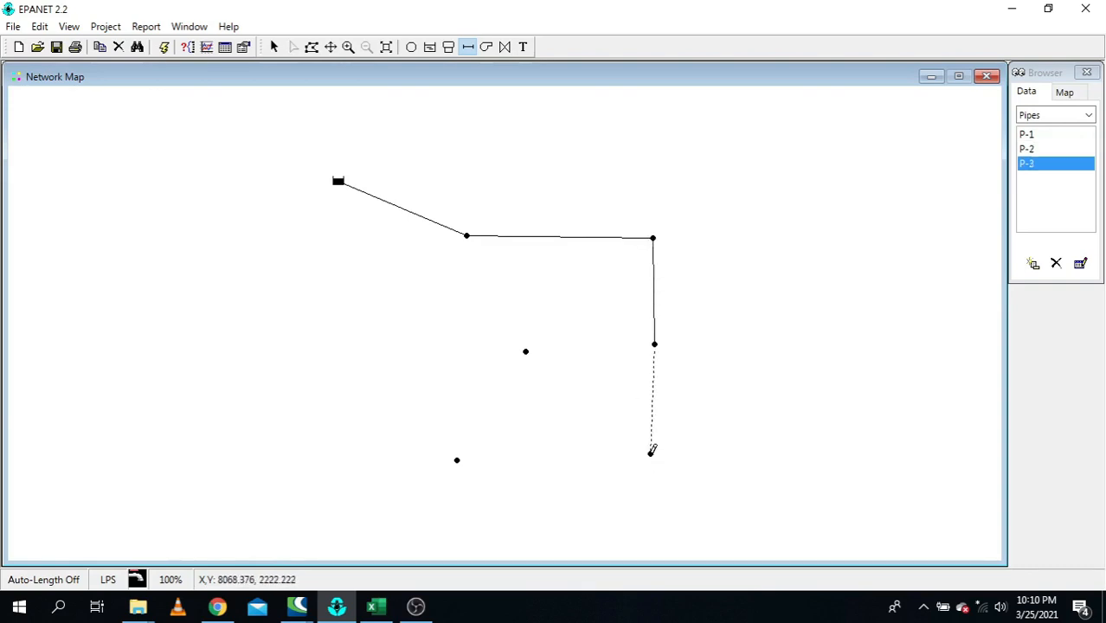
click(651, 452)
- Draw a pipe from the lower-right junction J-4 to the lower-left junction J-5 and another from J-5 to the inner junction J-6
click(651, 453)
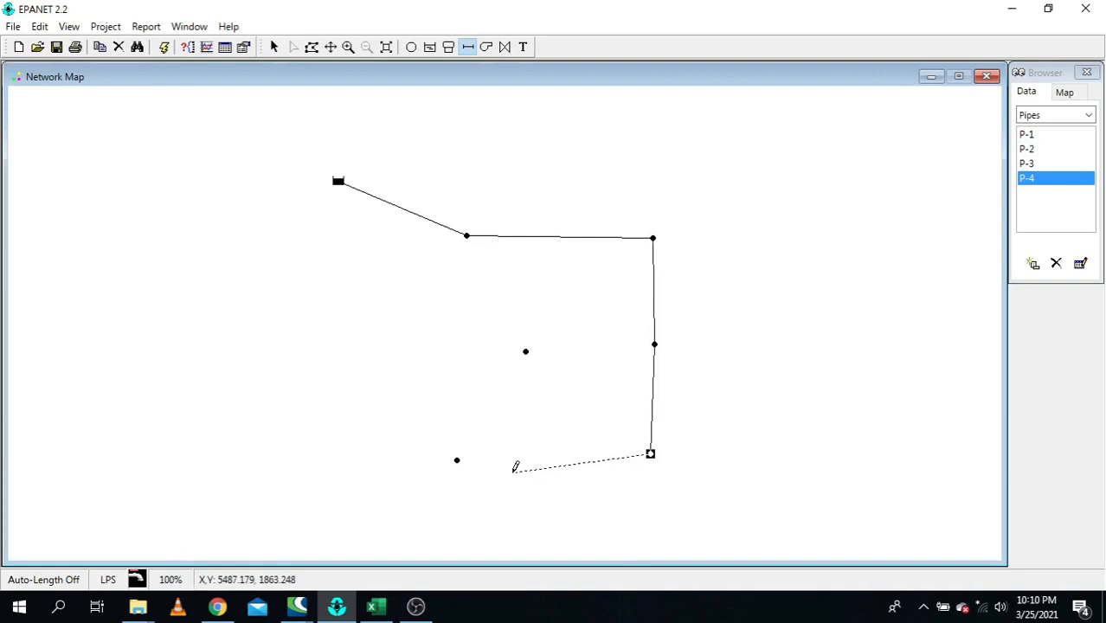
click(457, 459)
click(457, 458)
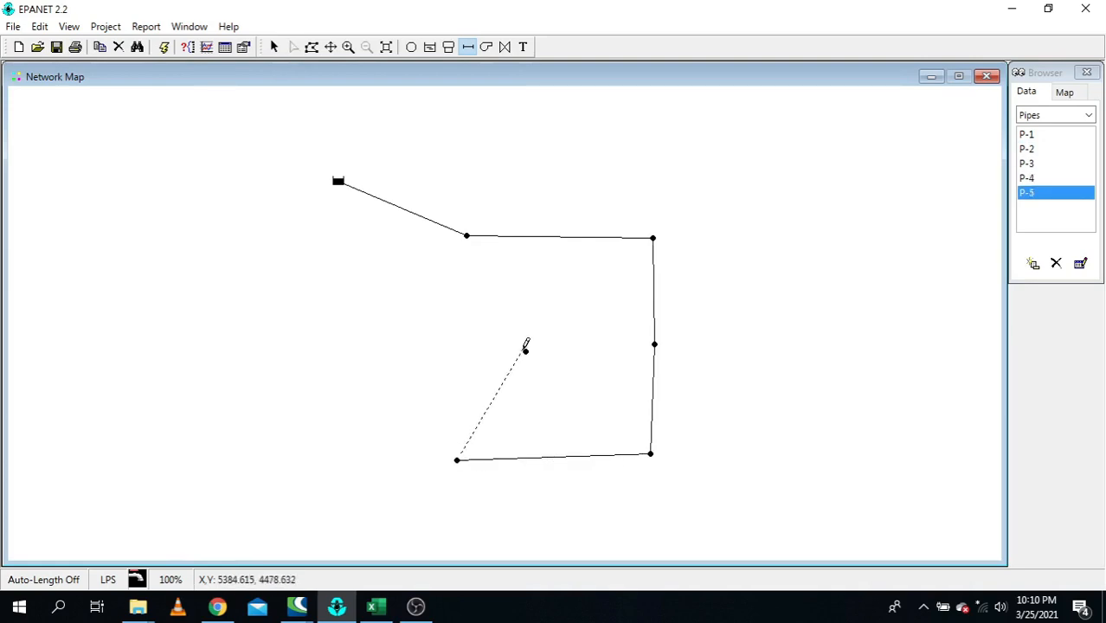
click(526, 350)
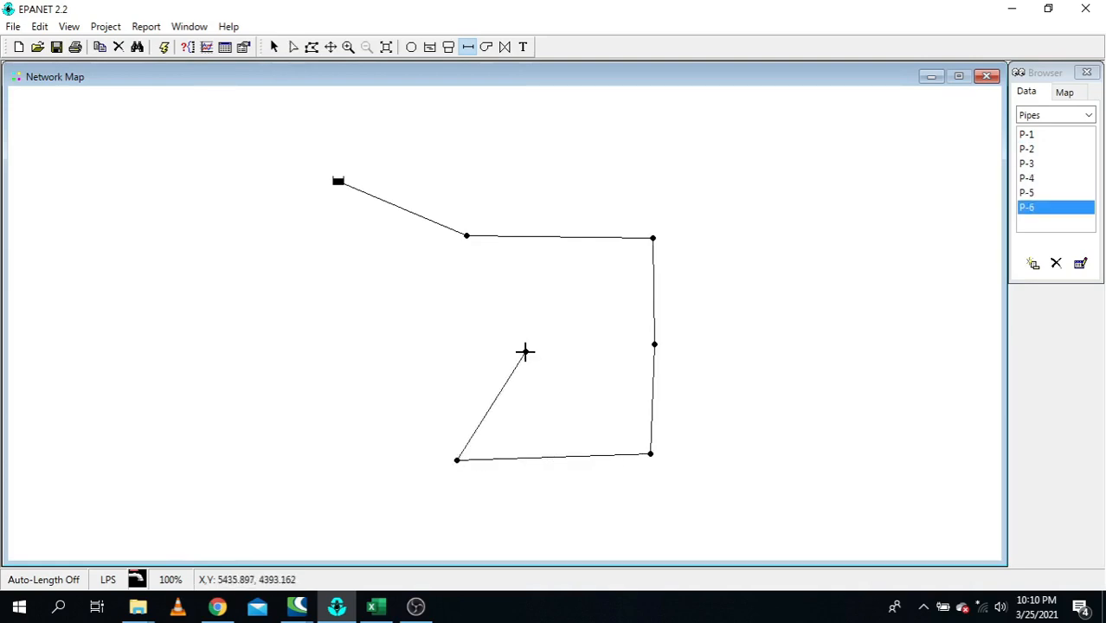
- Draw a pipe from inner junction J-6 to junction J-3 and another from lower-left junction J-5 to upper-left junction J-1
click(526, 350)
click(655, 344)
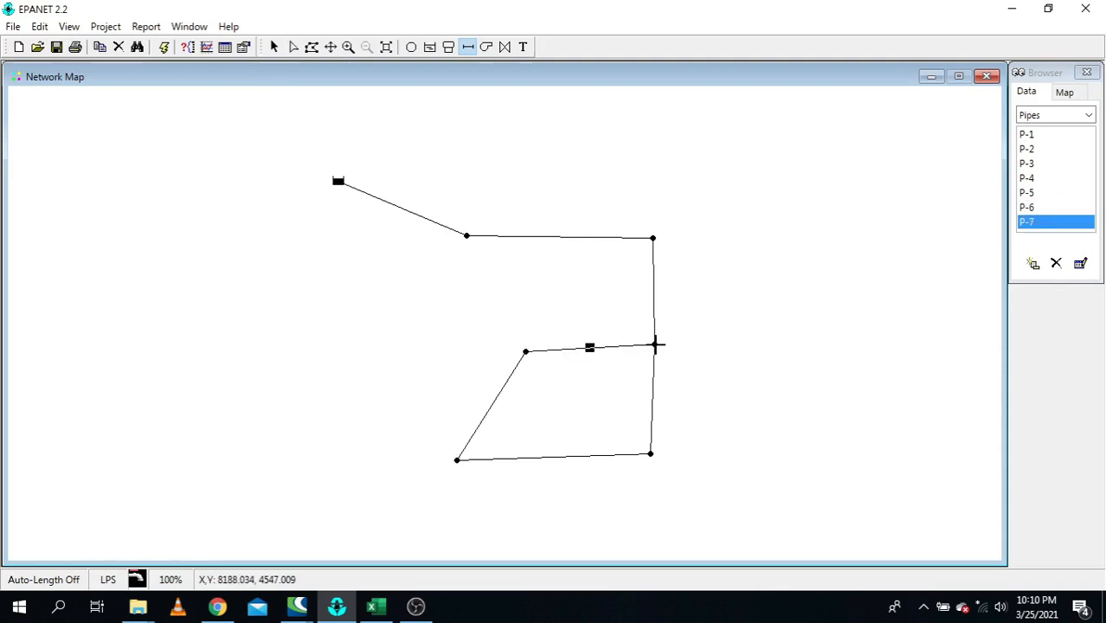
click(457, 459)
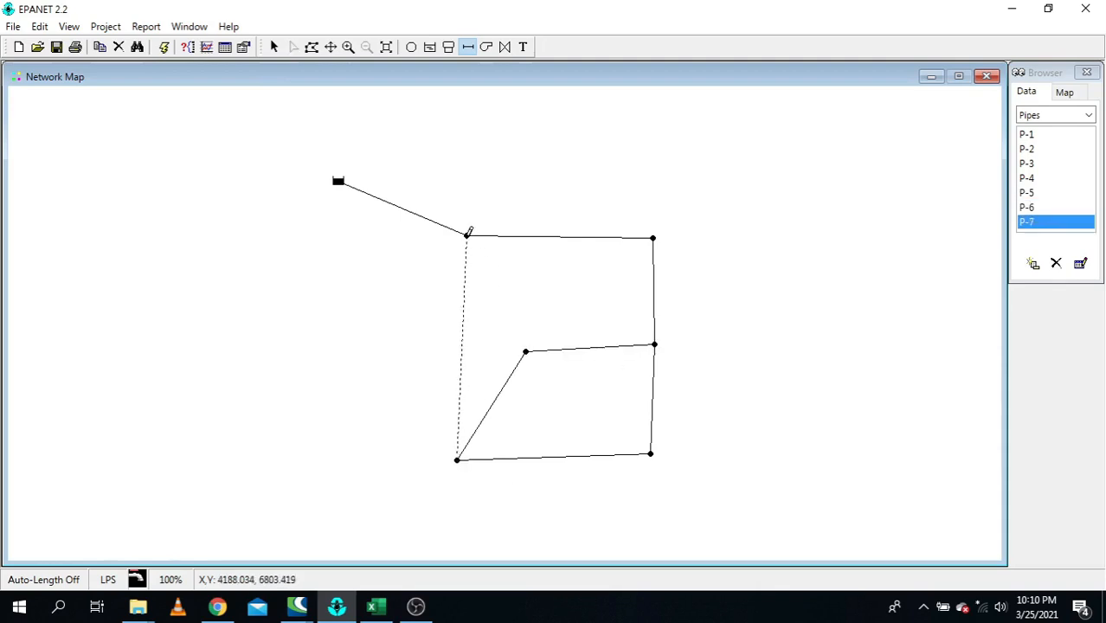
click(466, 234)
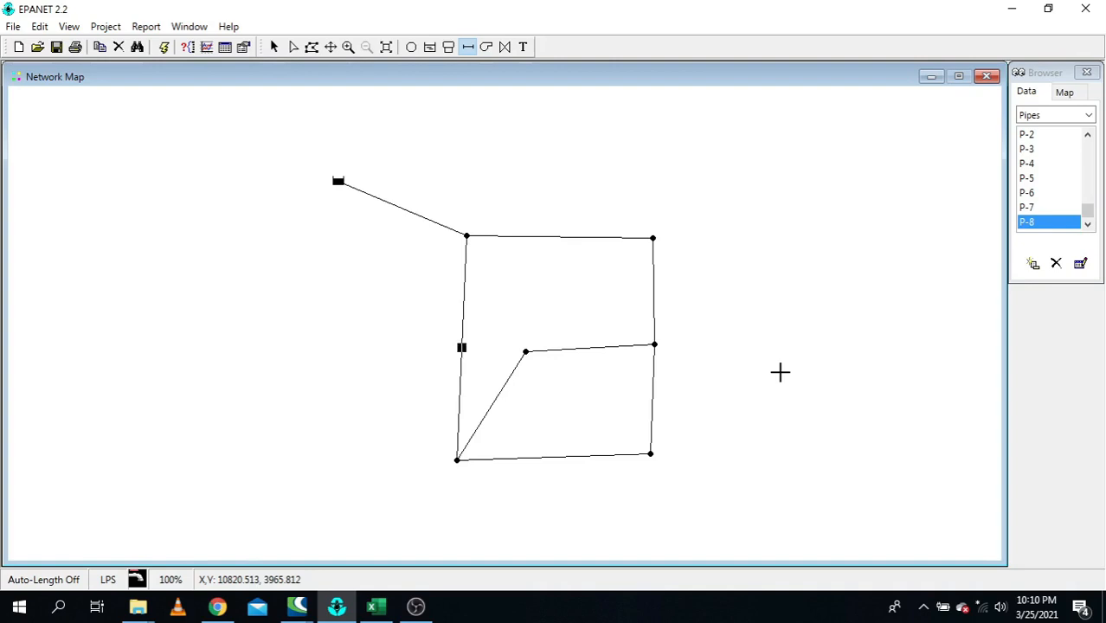
- Set the total head of reservoir R-1 to 65
click(273, 47)
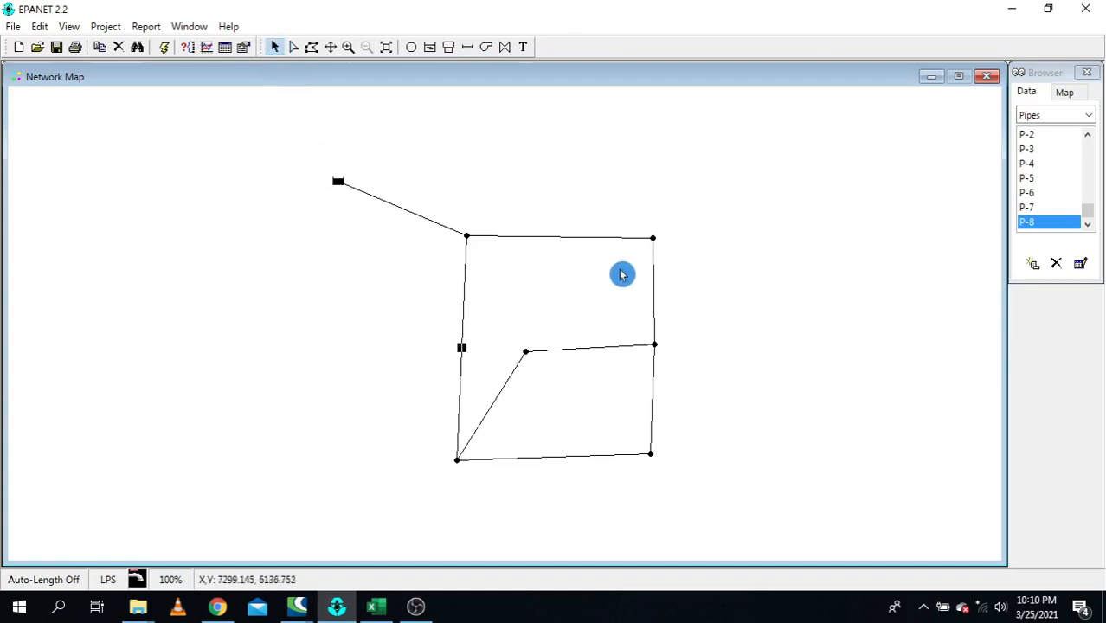
double_click(339, 185)
click(583, 298)
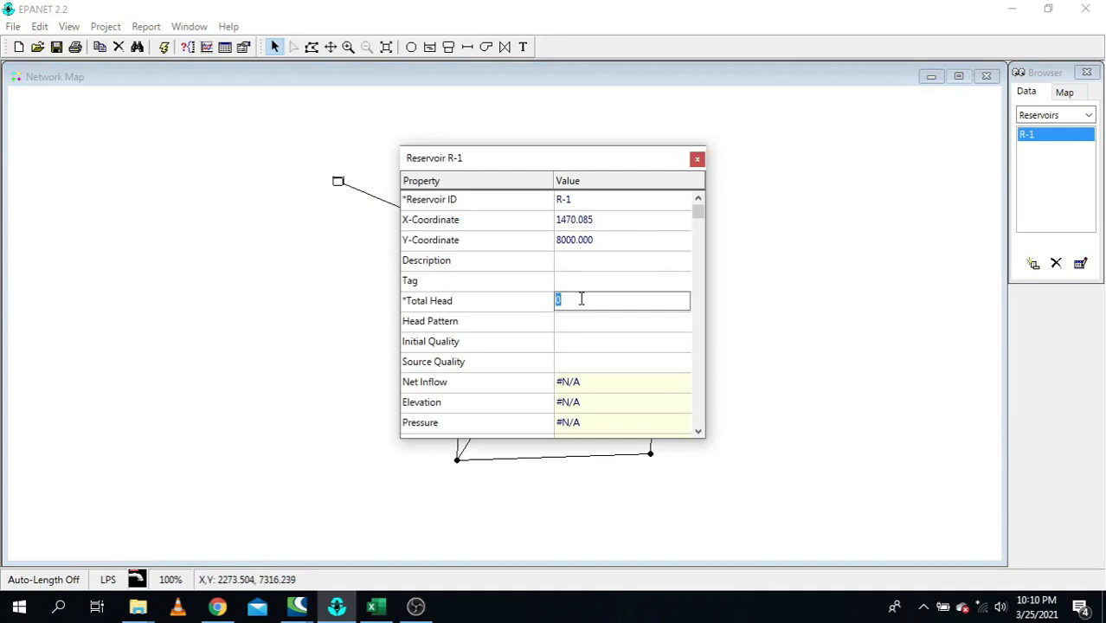
text(65)
click(697, 159)
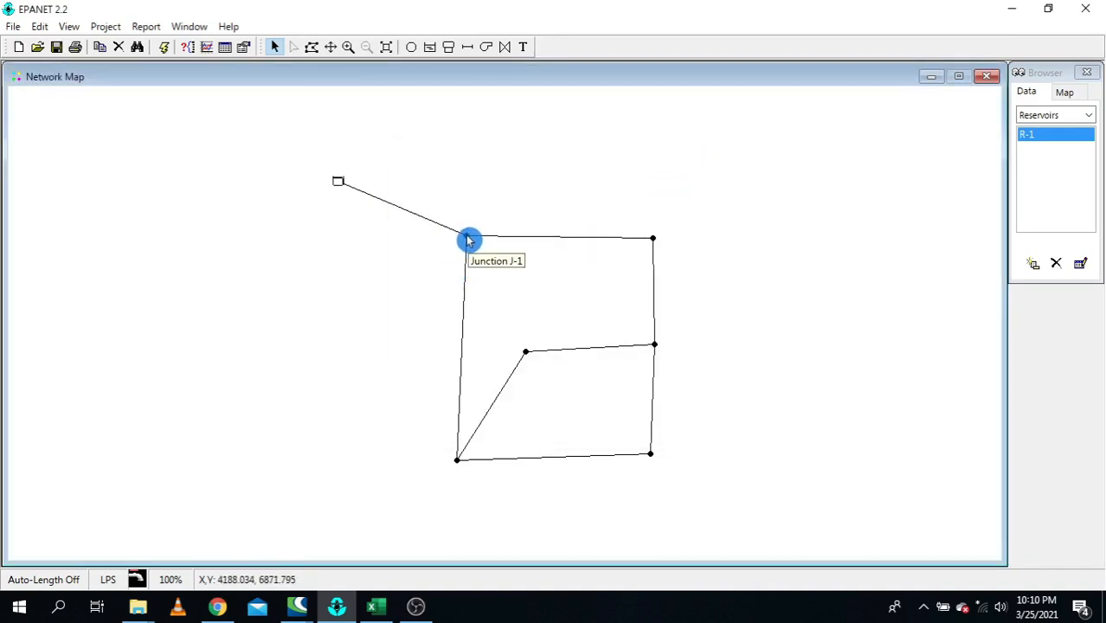
- Open the elevation of junction J-1 for editing and close its properties
double_click(470, 241)
click(593, 301)
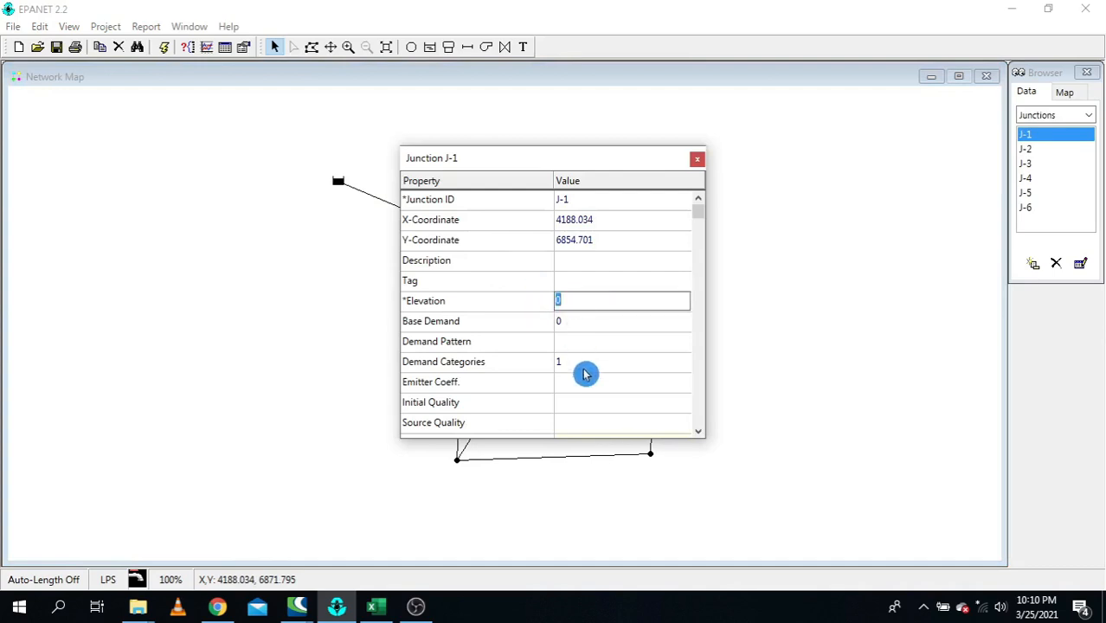
click(697, 159)
- Set the elevation of upper-right junction J-2 to 9.4 and of junction J-3 below it to 19.2
double_click(655, 241)
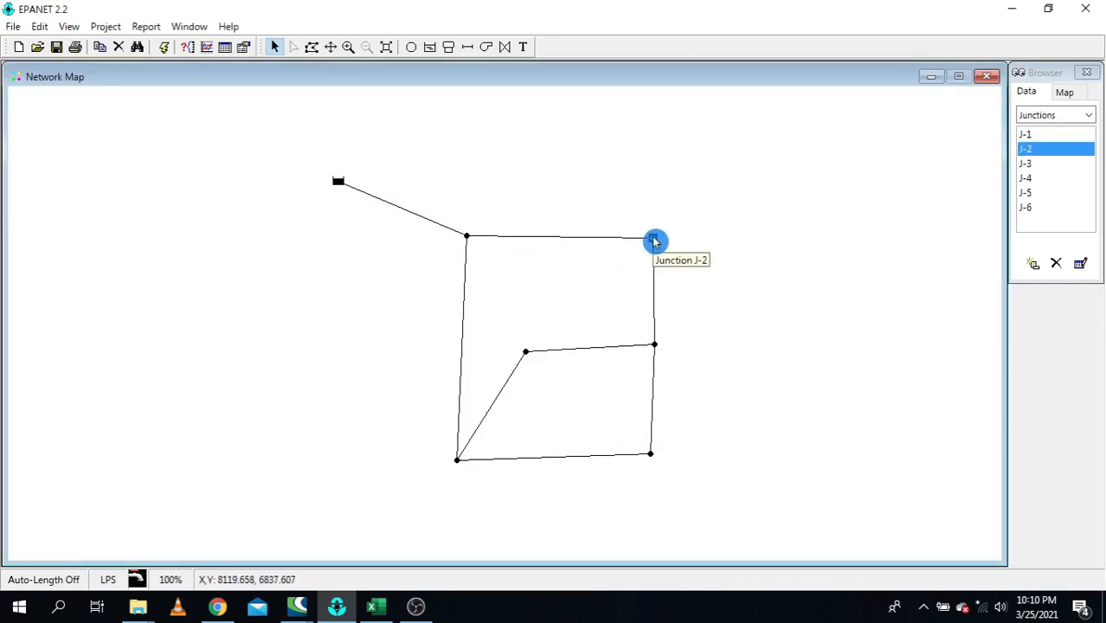
click(583, 299)
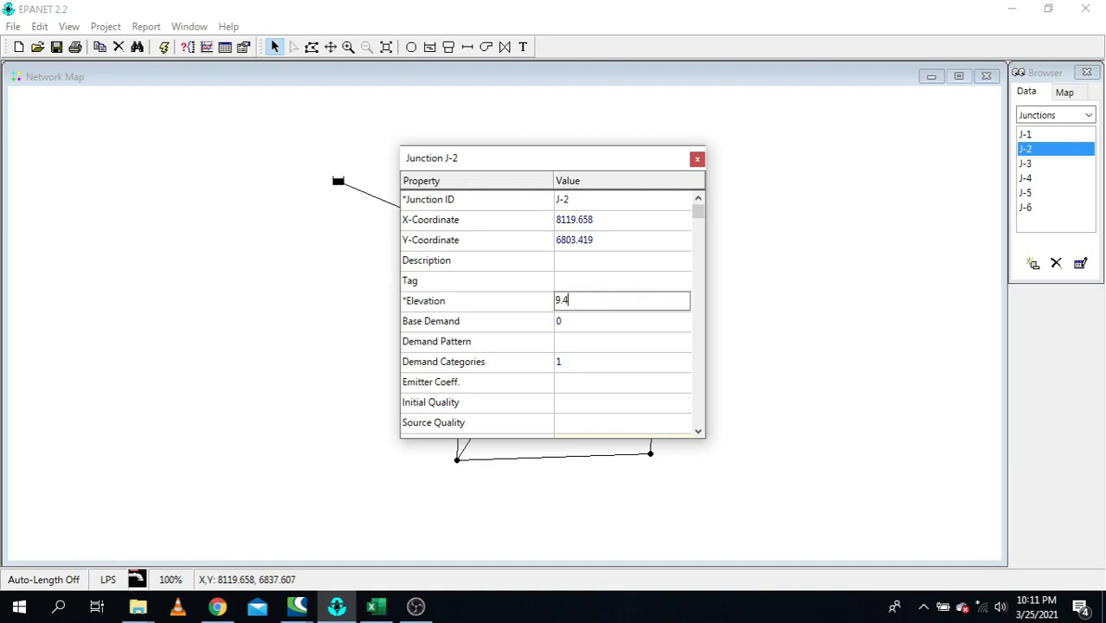
click(698, 158)
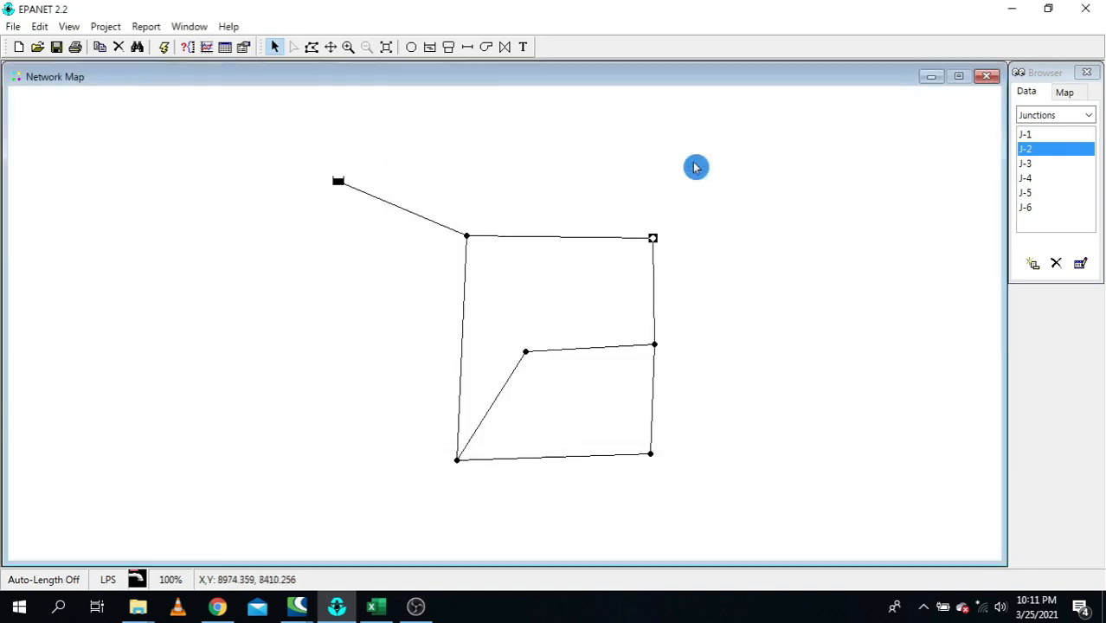
double_click(658, 350)
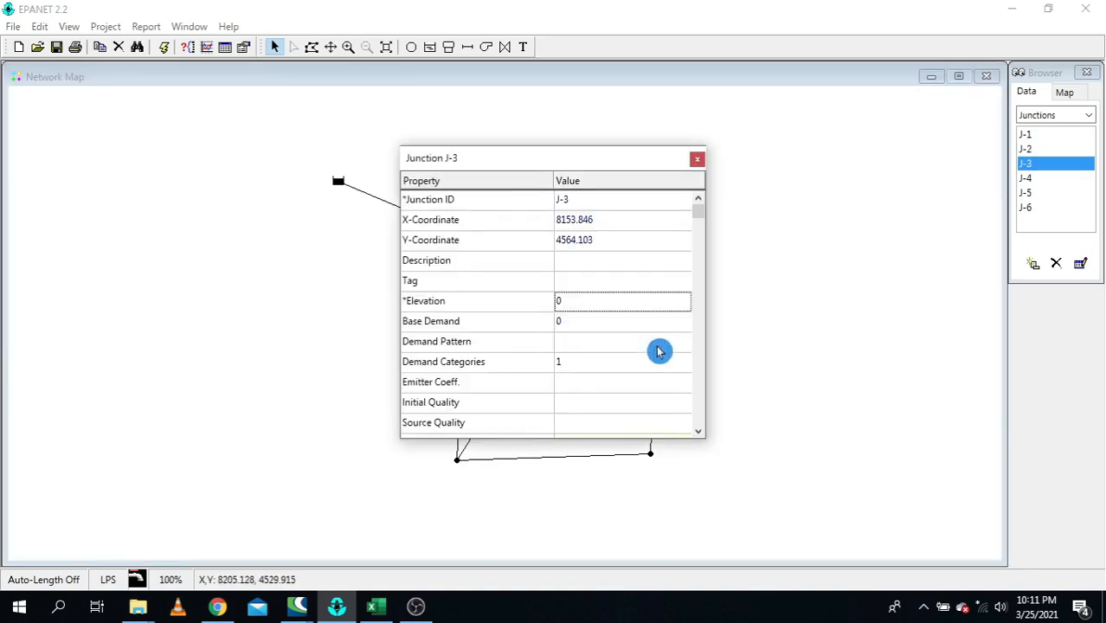
click(585, 298)
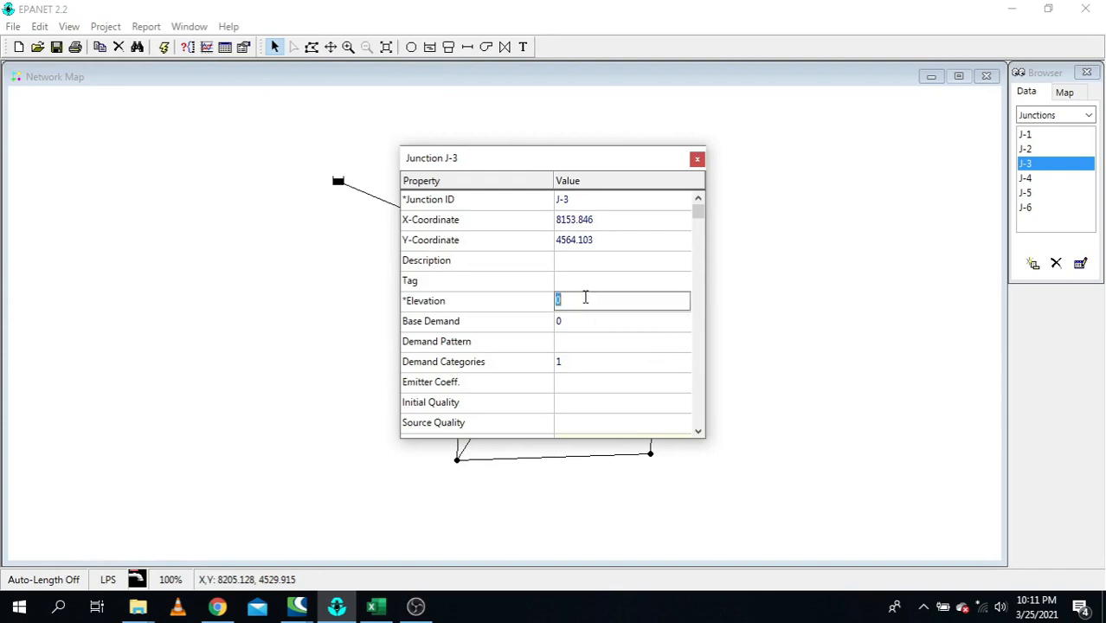
text(19.2)
click(697, 159)
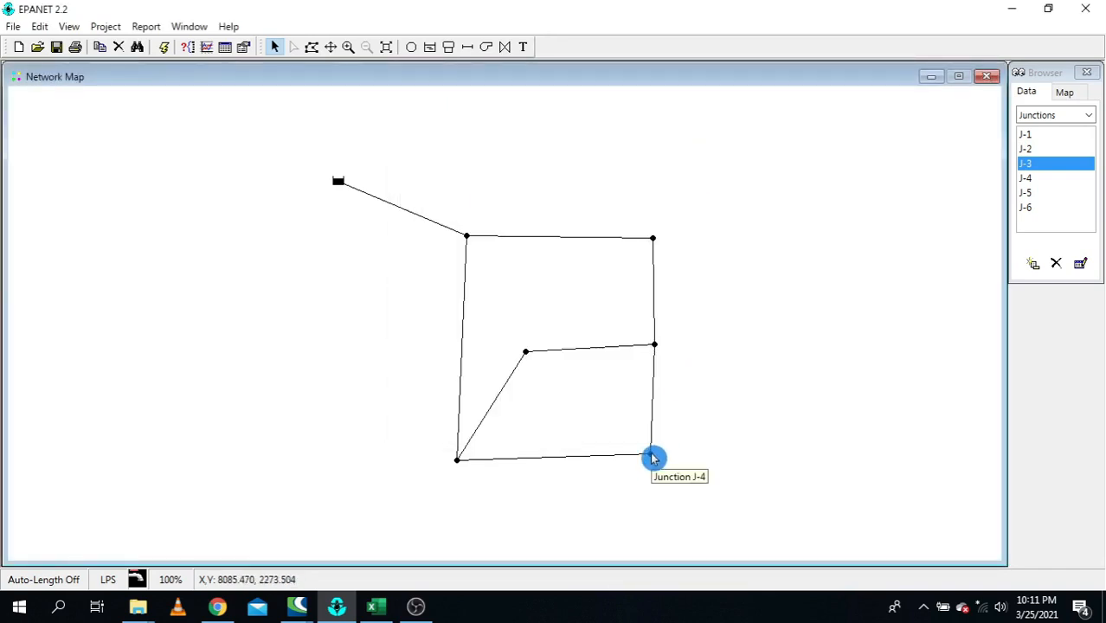
- Set the elevation of lower-right junction J-4 to 25.2
double_click(653, 457)
click(589, 302)
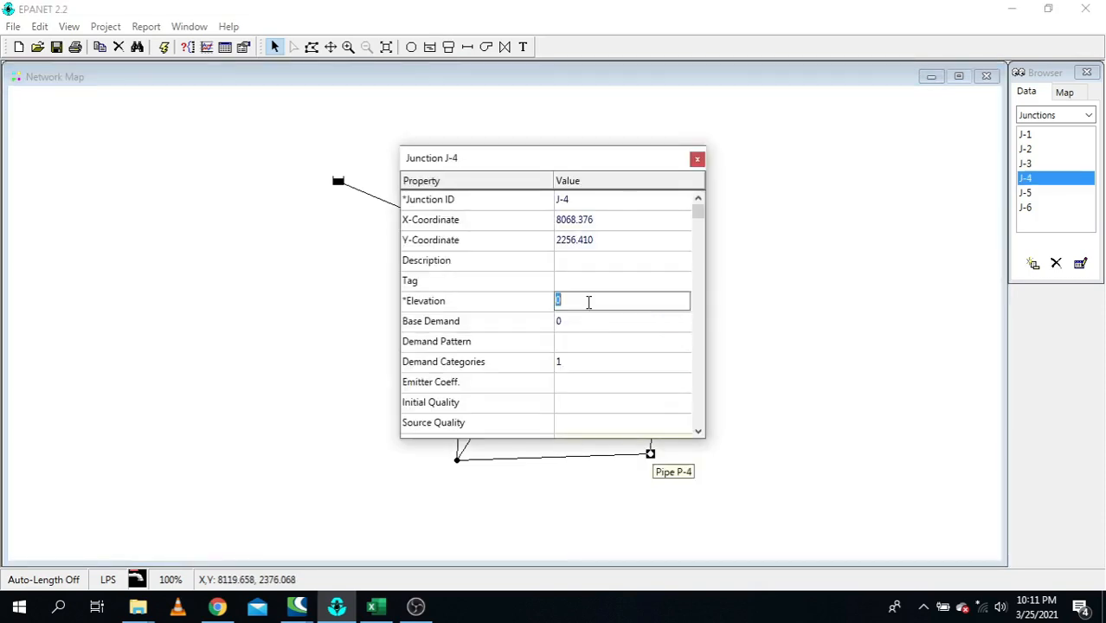
text(25)
text(2)
click(596, 317)
click(697, 159)
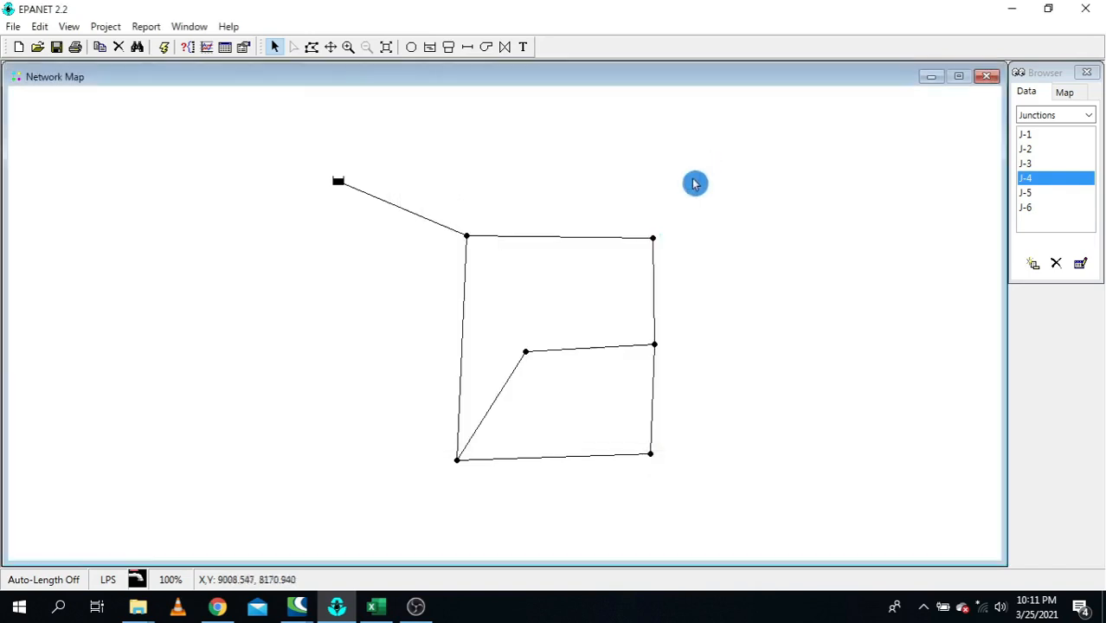
- Set the elevation of lower-left junction J-5 to 5.5 and of inner junction J-6 to 2.1
double_click(457, 460)
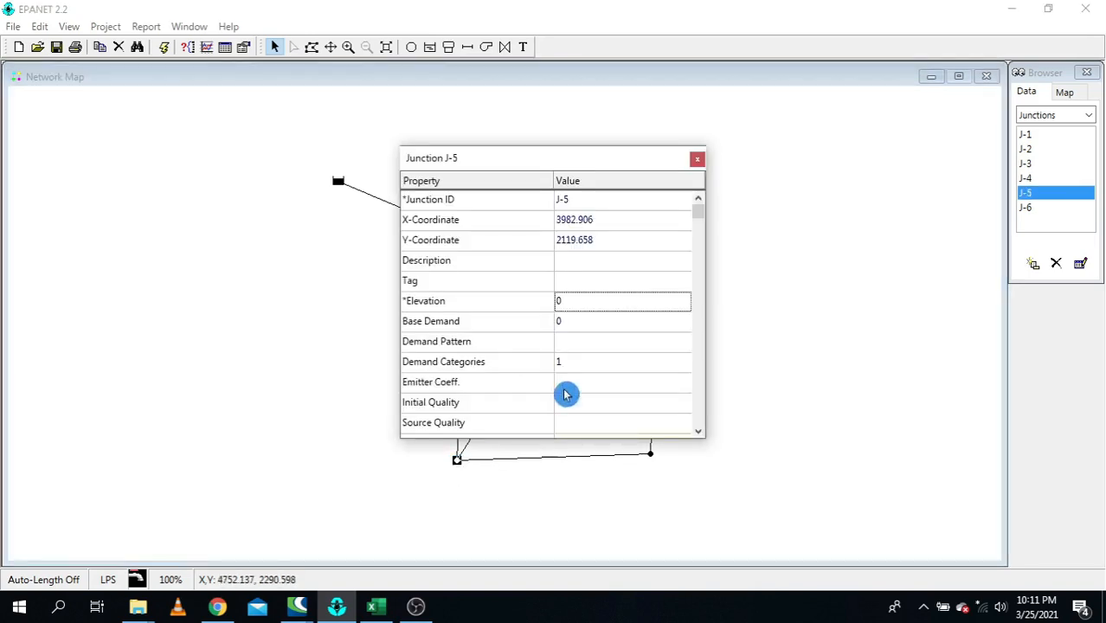
click(578, 300)
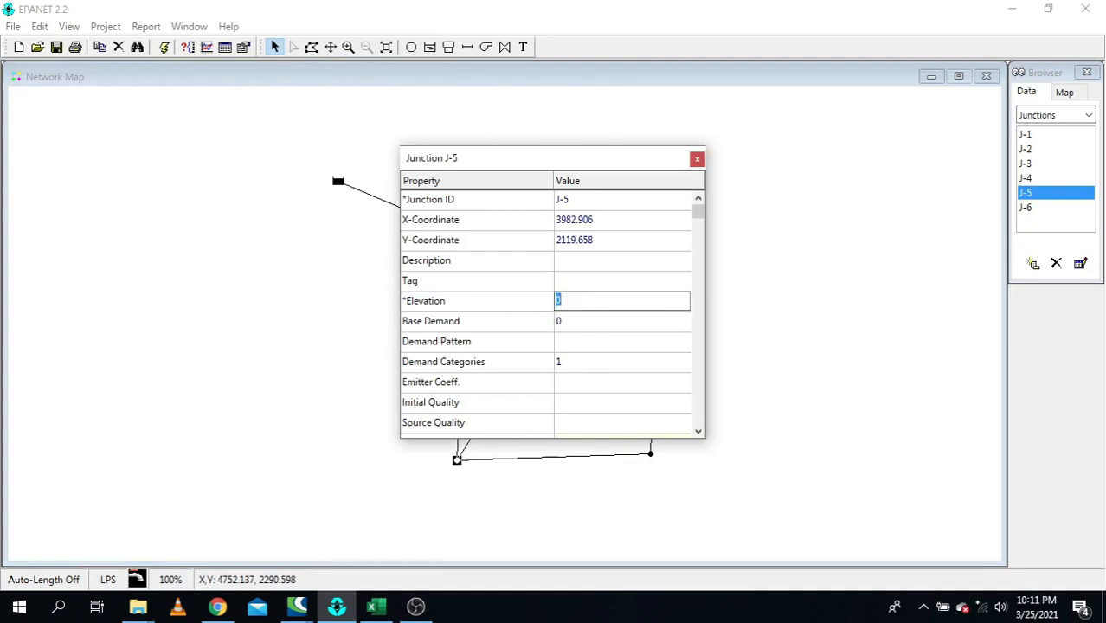
text(5.5)
click(697, 159)
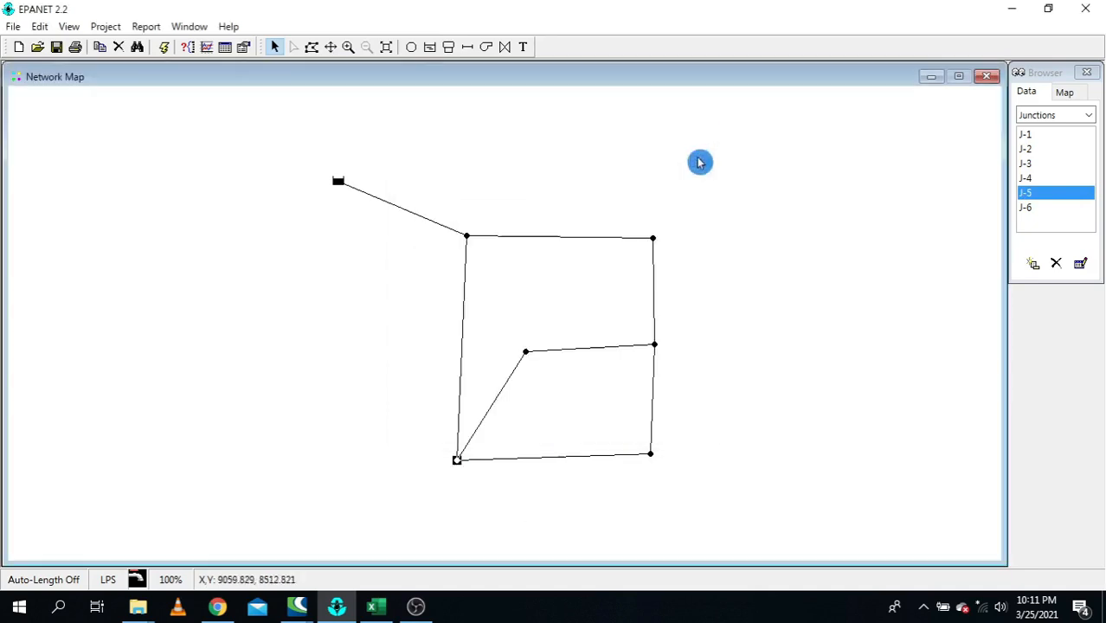
double_click(529, 357)
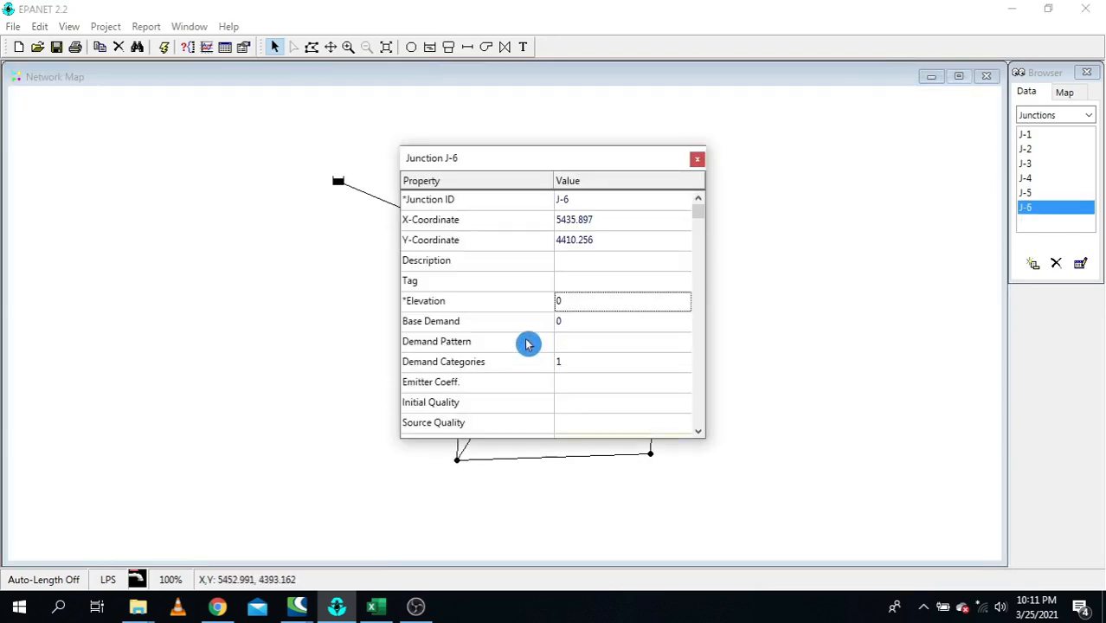
click(582, 302)
text(2.1)
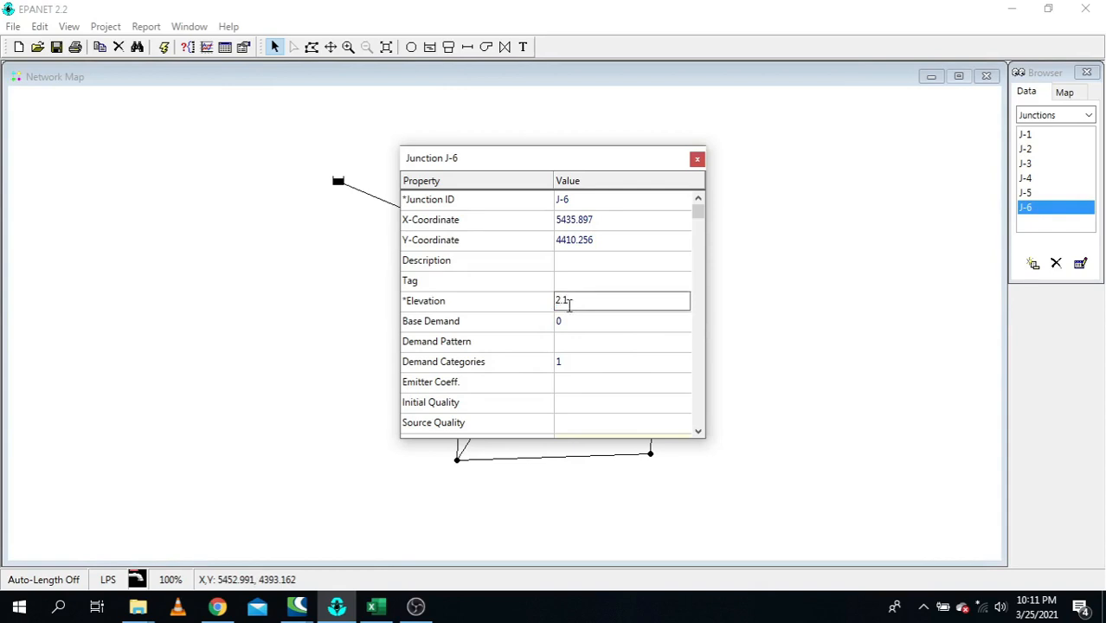
click(698, 159)
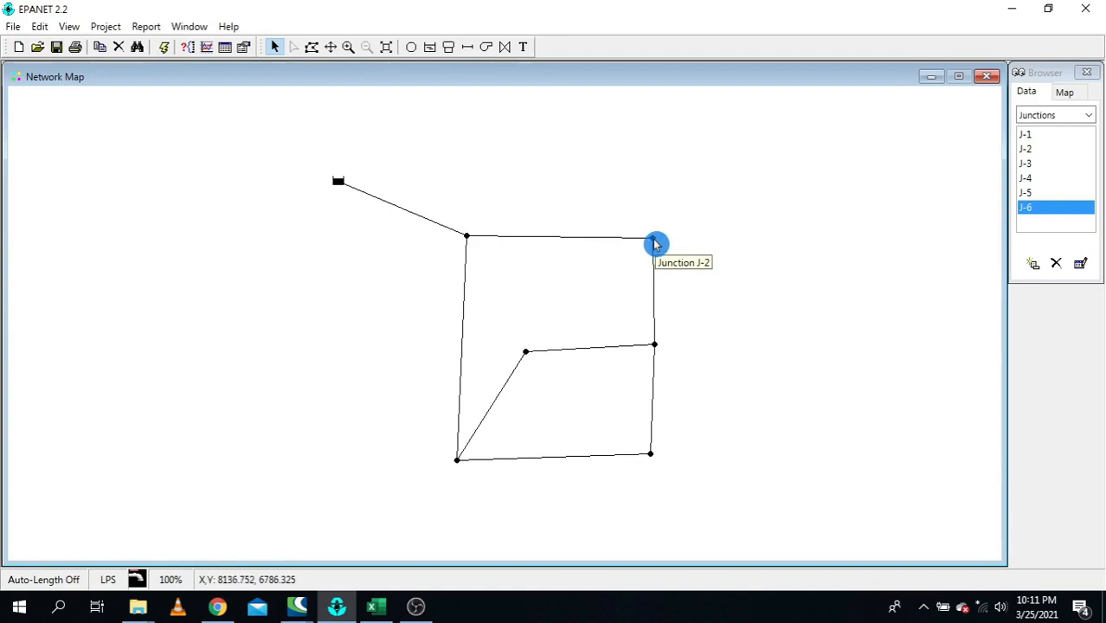
- Open the base demands of junctions J-2 and J-3 for editing, closing each junction's properties
click(468, 239)
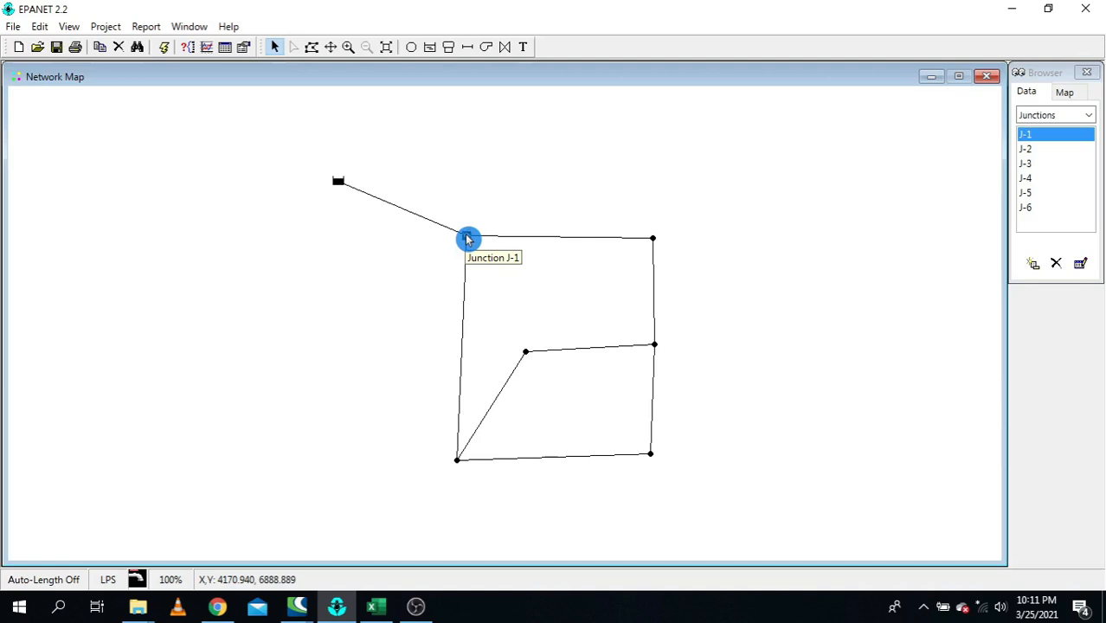
double_click(654, 239)
click(561, 325)
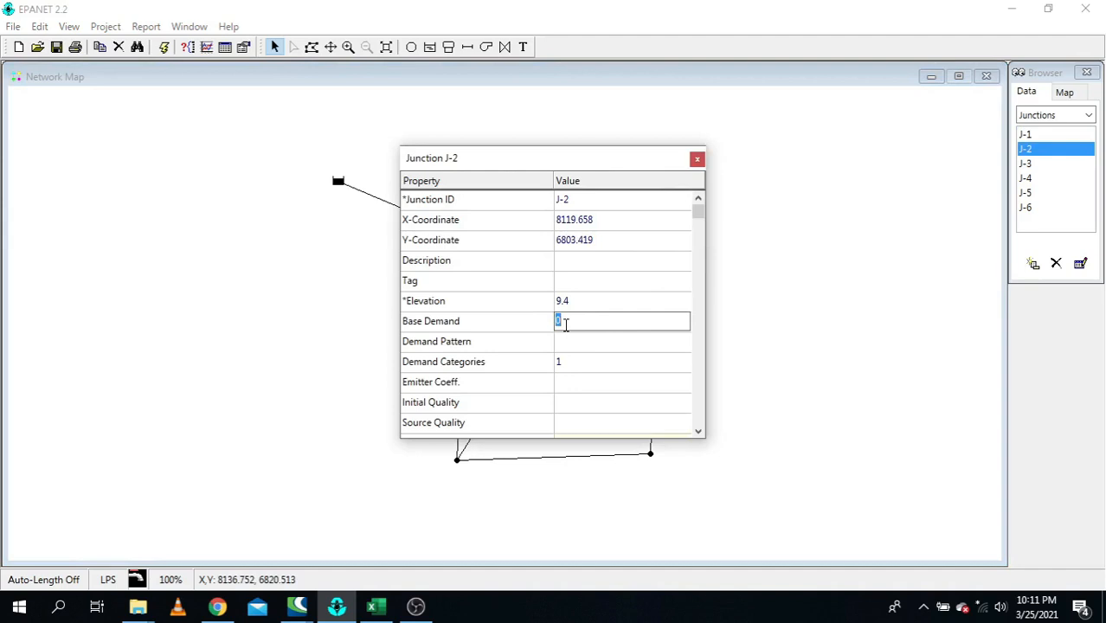
click(697, 158)
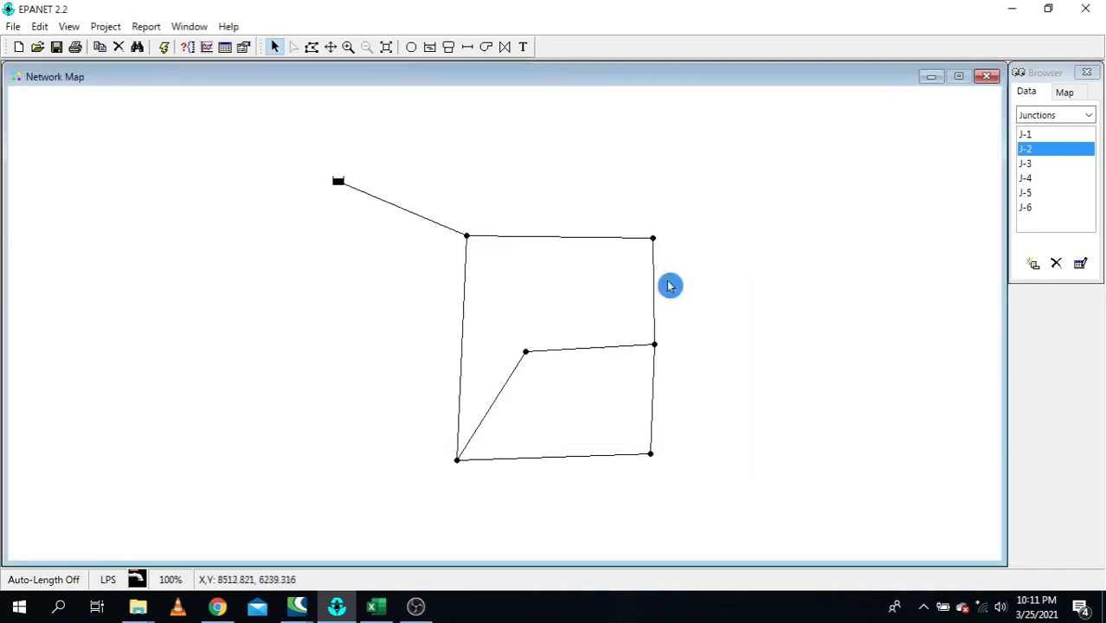
double_click(656, 350)
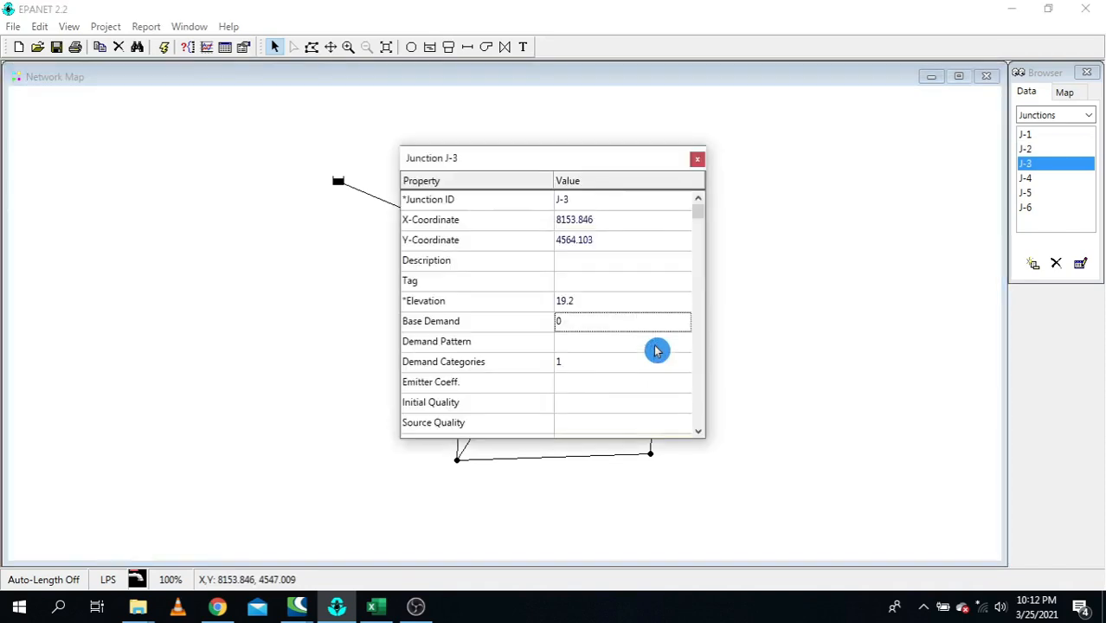
click(586, 322)
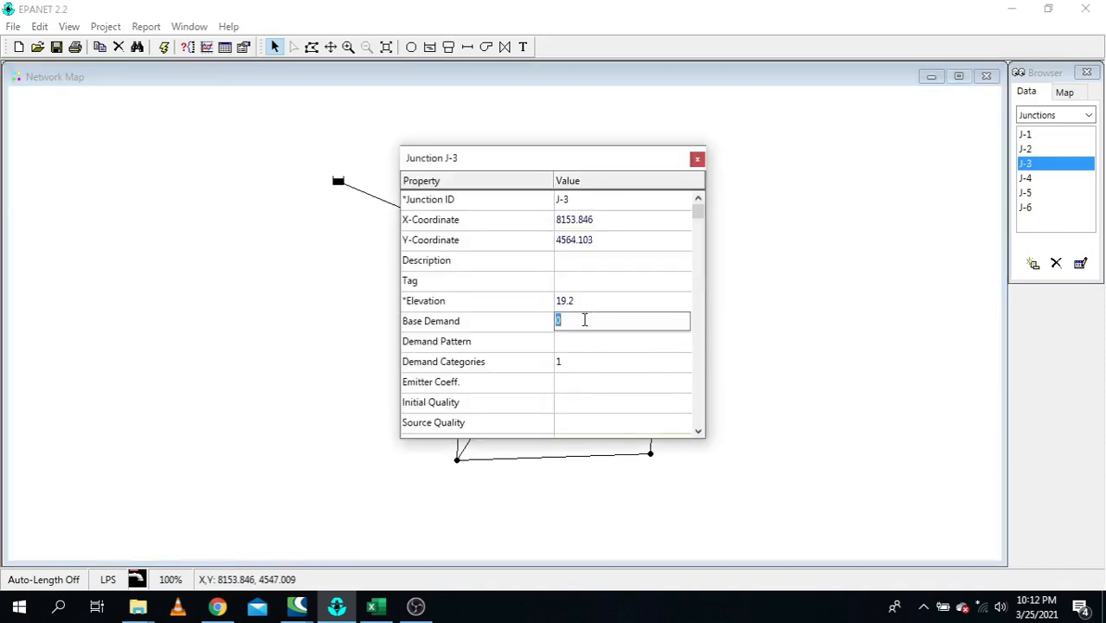
click(697, 169)
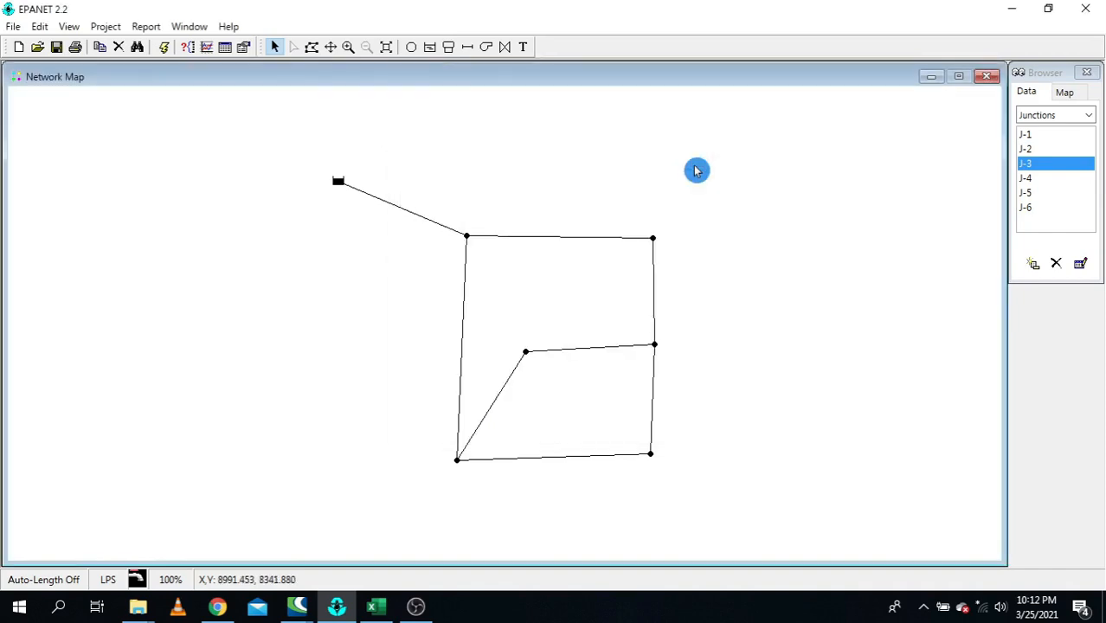
- Set the base demand of lower-right junction J-4 to 100
double_click(651, 455)
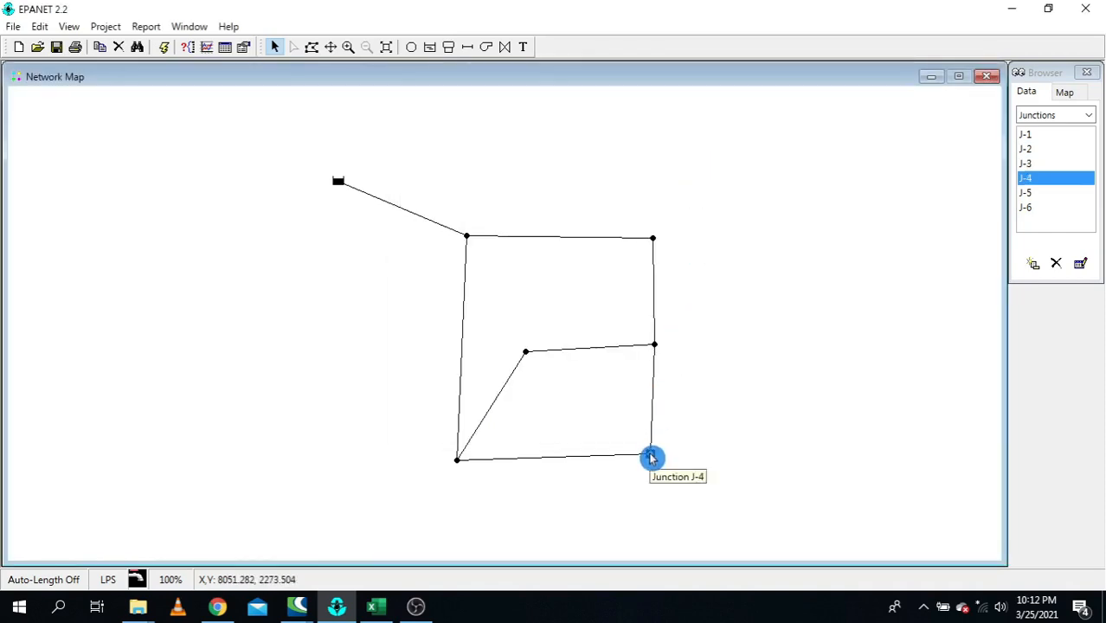
click(592, 321)
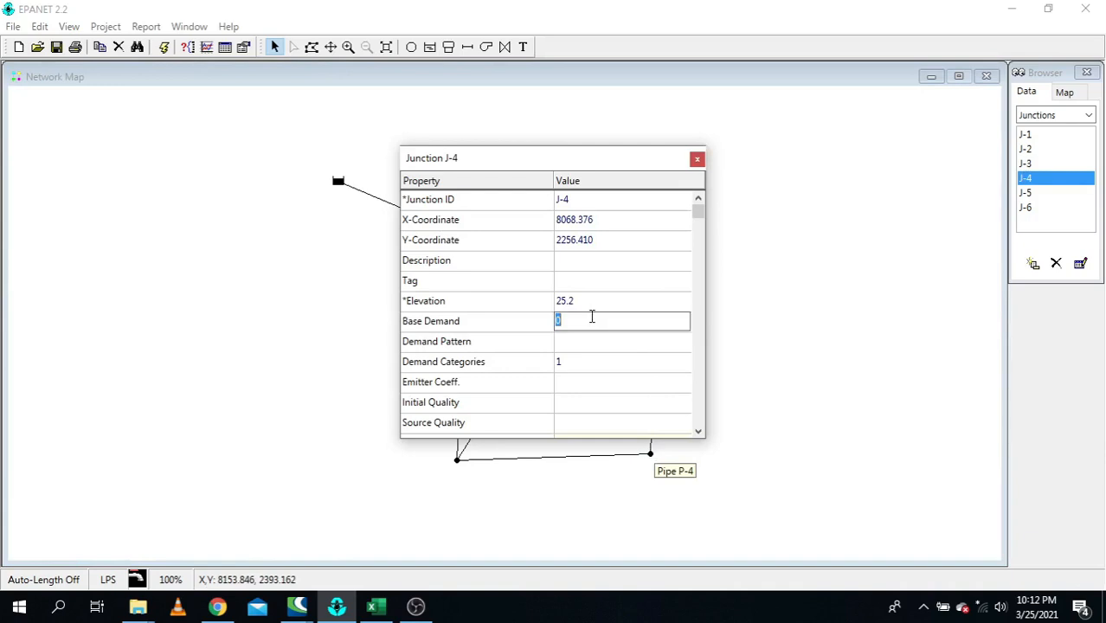
text(100)
click(699, 160)
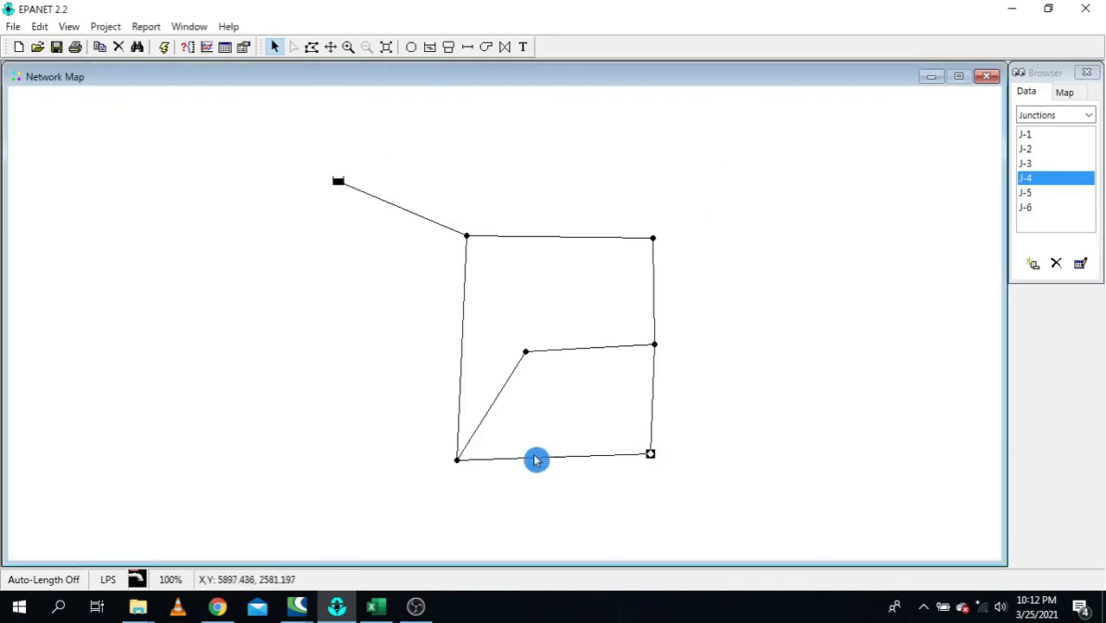
- Set the base demand of lower-left junction J-5 to 50 and of inner junction J-6 to 450
double_click(458, 467)
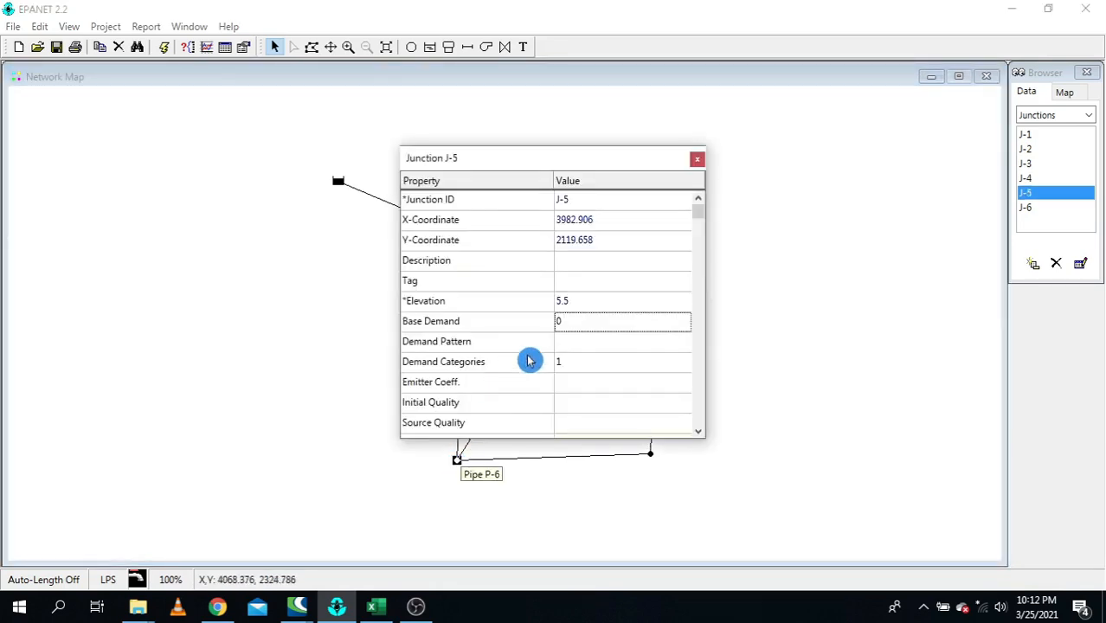
click(586, 321)
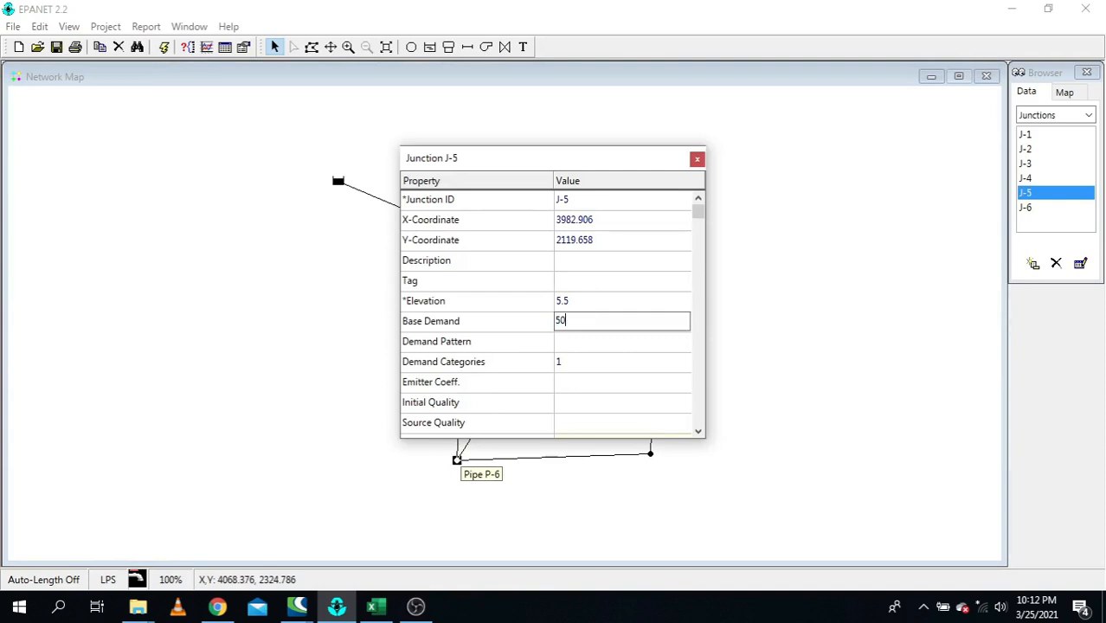
click(696, 158)
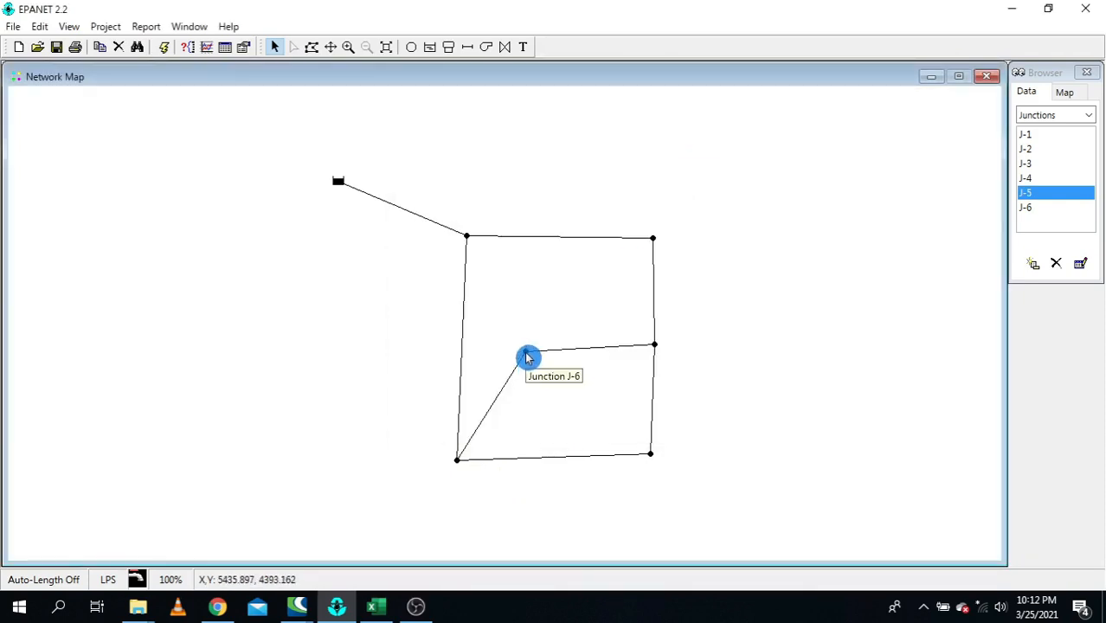
double_click(527, 358)
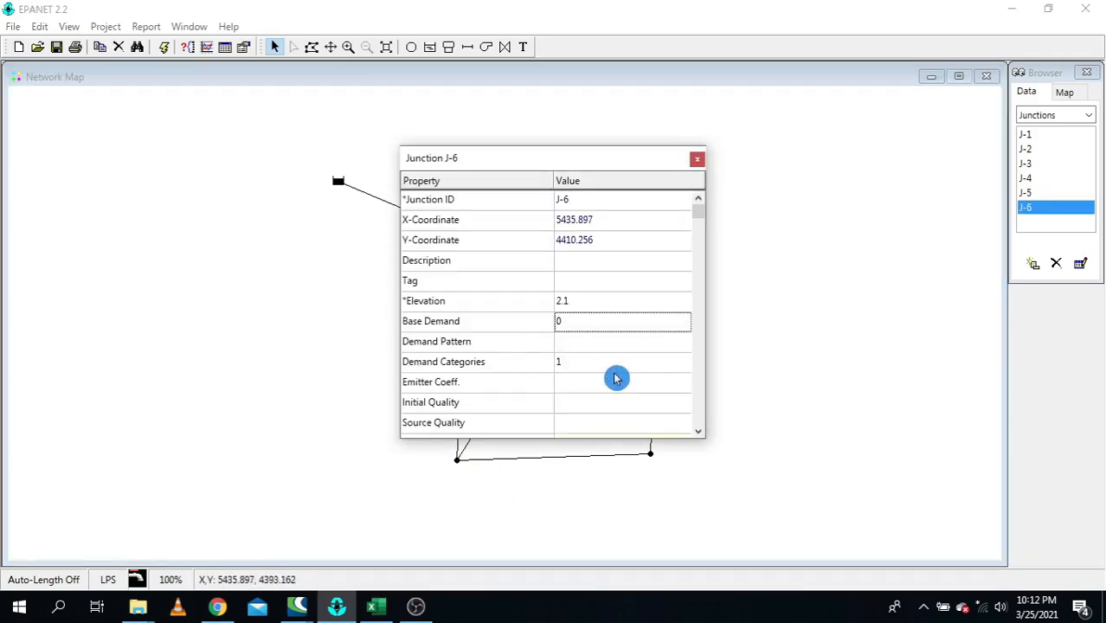
click(582, 321)
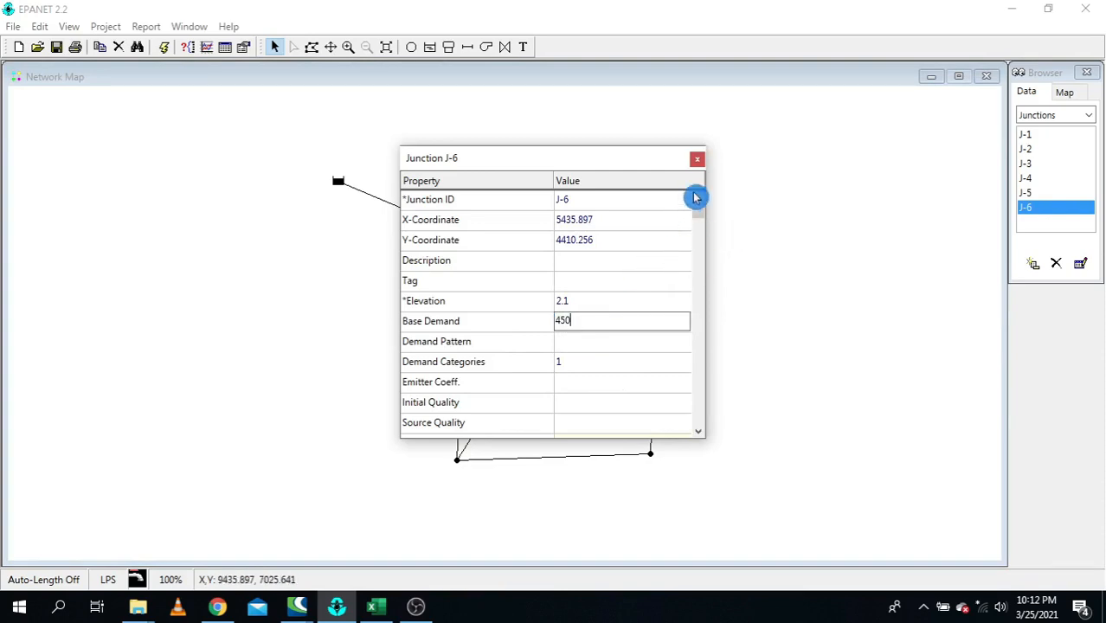
click(697, 159)
click(614, 428)
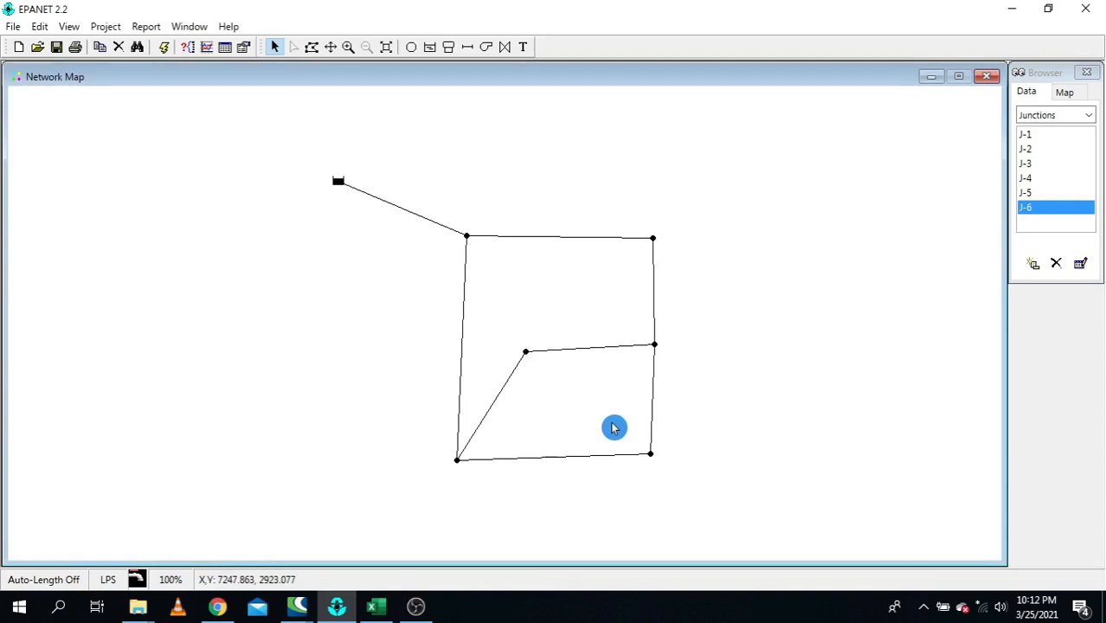
- Set the length of pipe P-1, from the reservoir to junction J-1, to 10 and its diameter to 10000
double_click(392, 210)
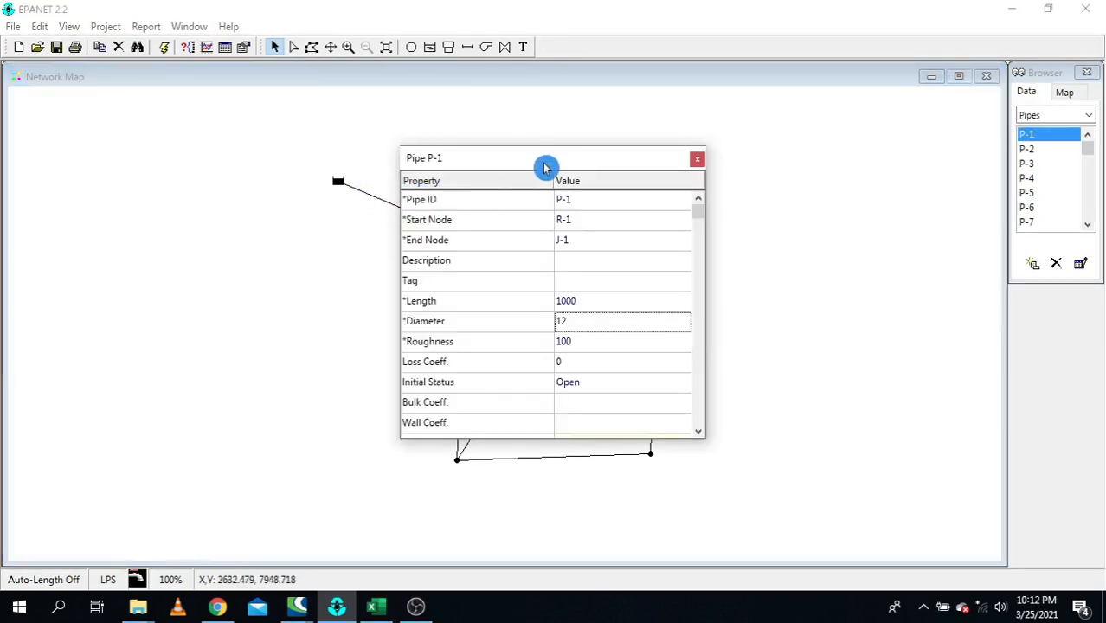
drag(545, 166, 925, 145)
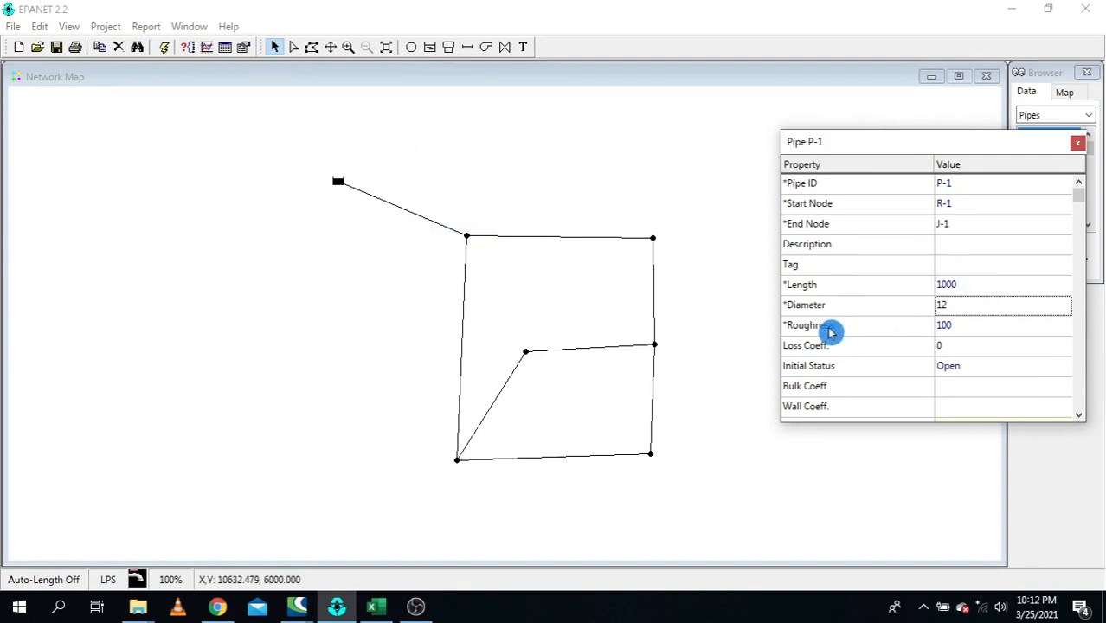
click(963, 284)
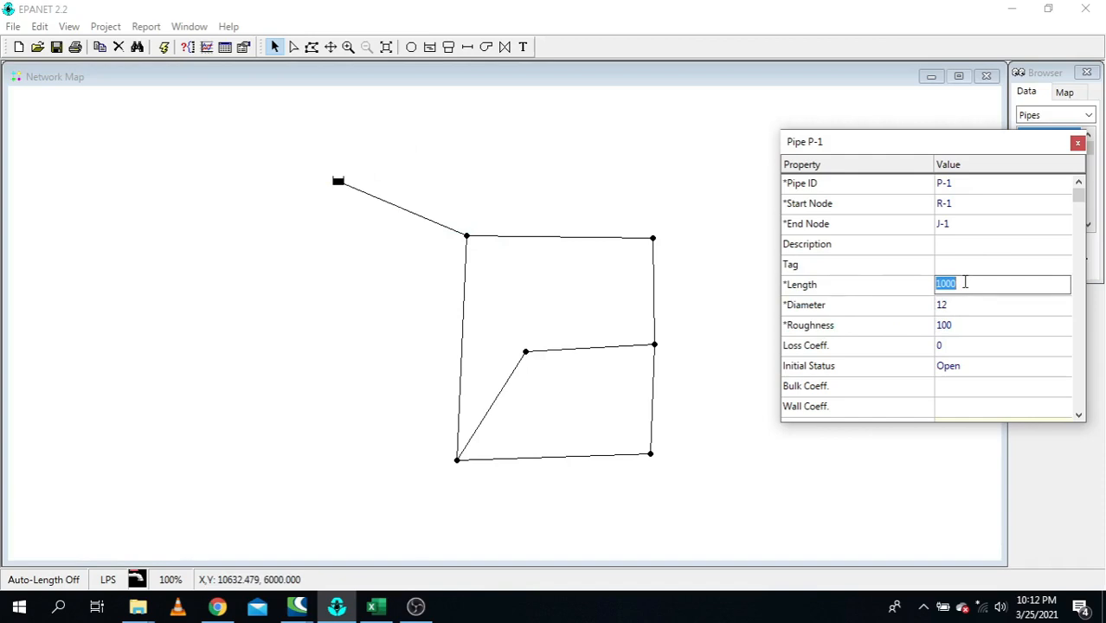
click(963, 315)
click(993, 293)
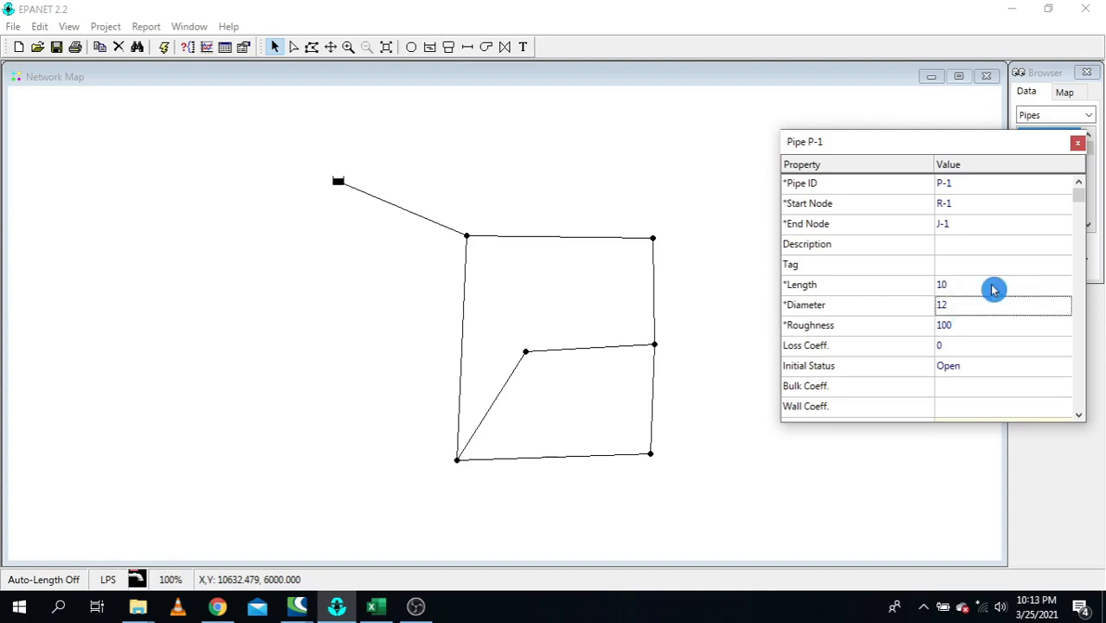
text(1000)
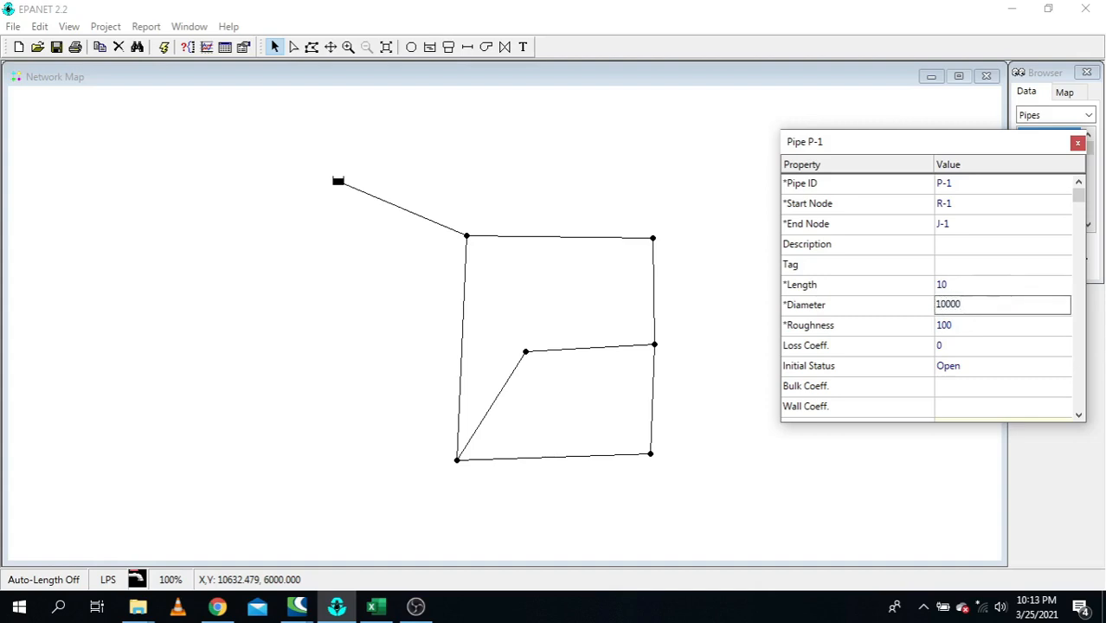
- Set the length of upper pipe P-2, between junctions J-1 and J-2, to 220 and its diameter to 400
click(528, 239)
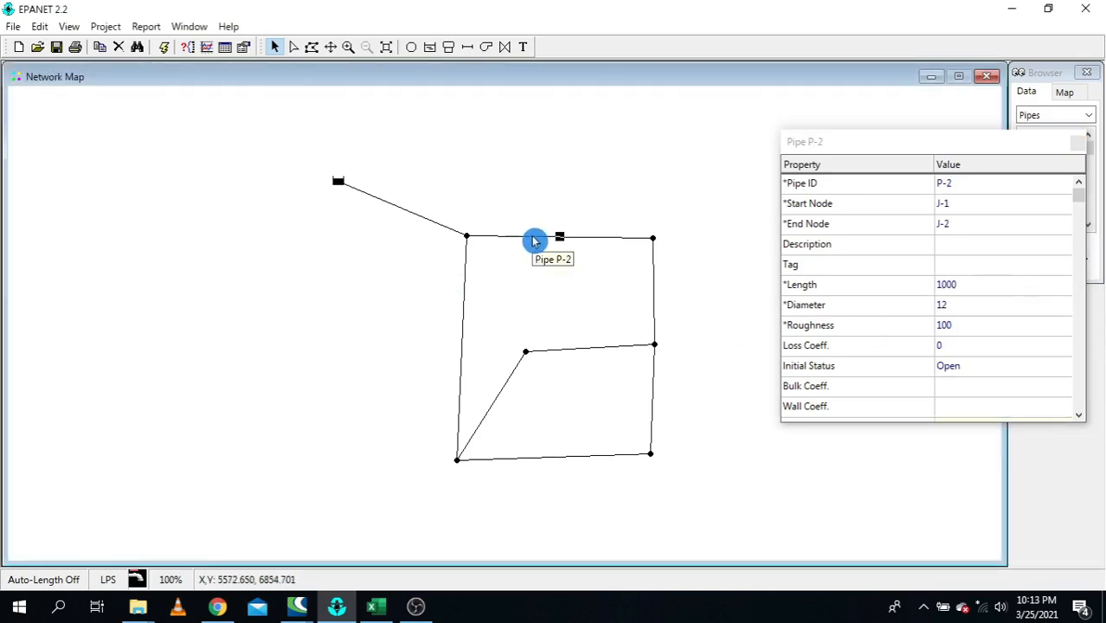
click(956, 286)
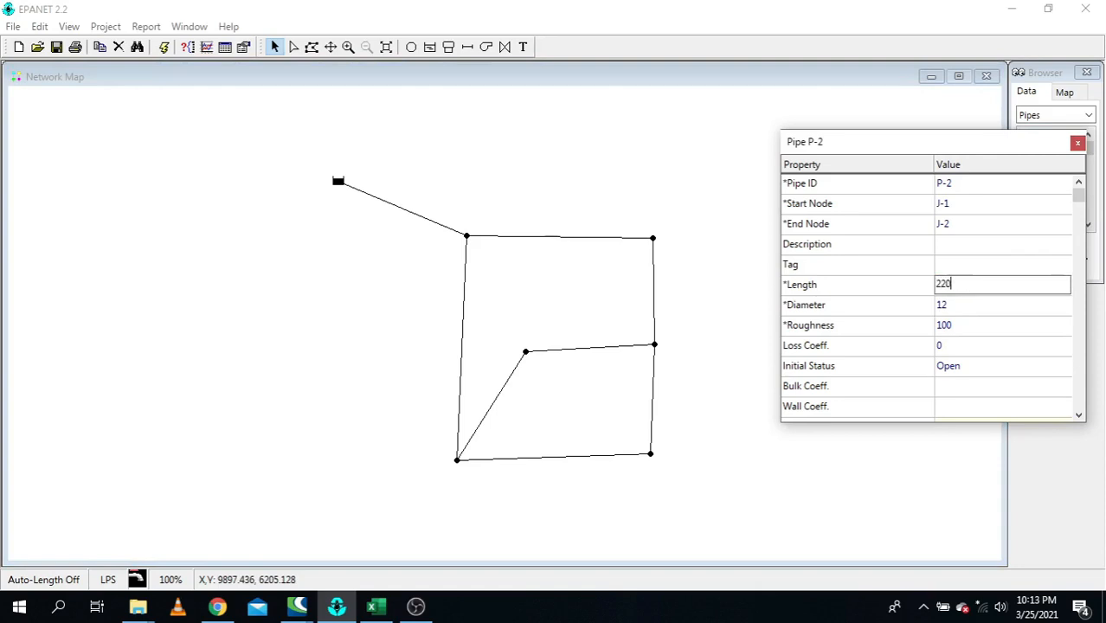
key(Return)
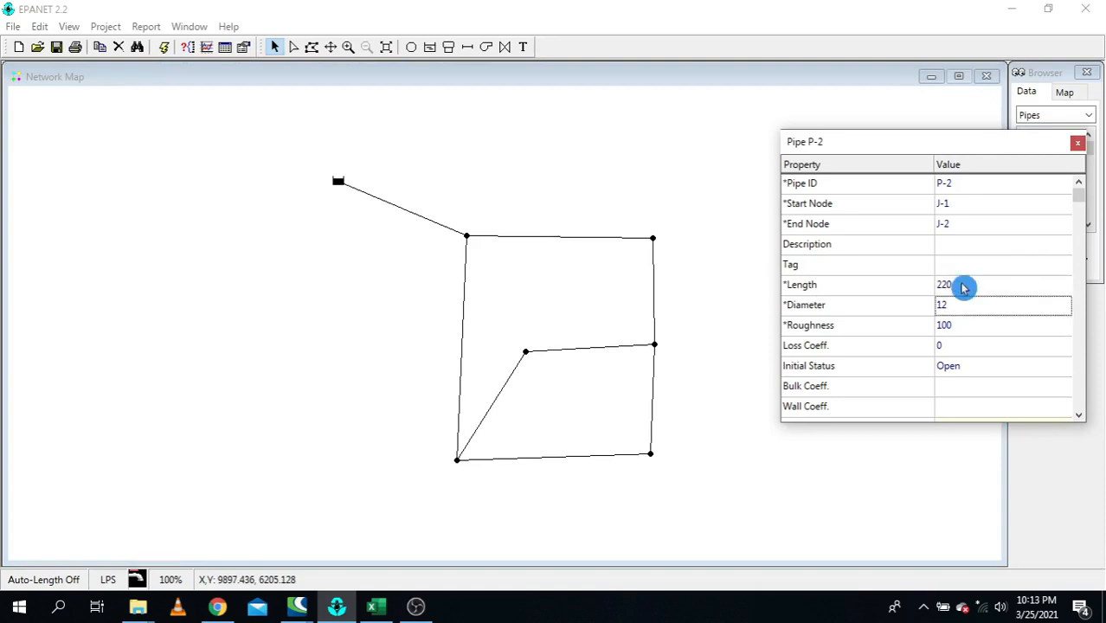
text(400)
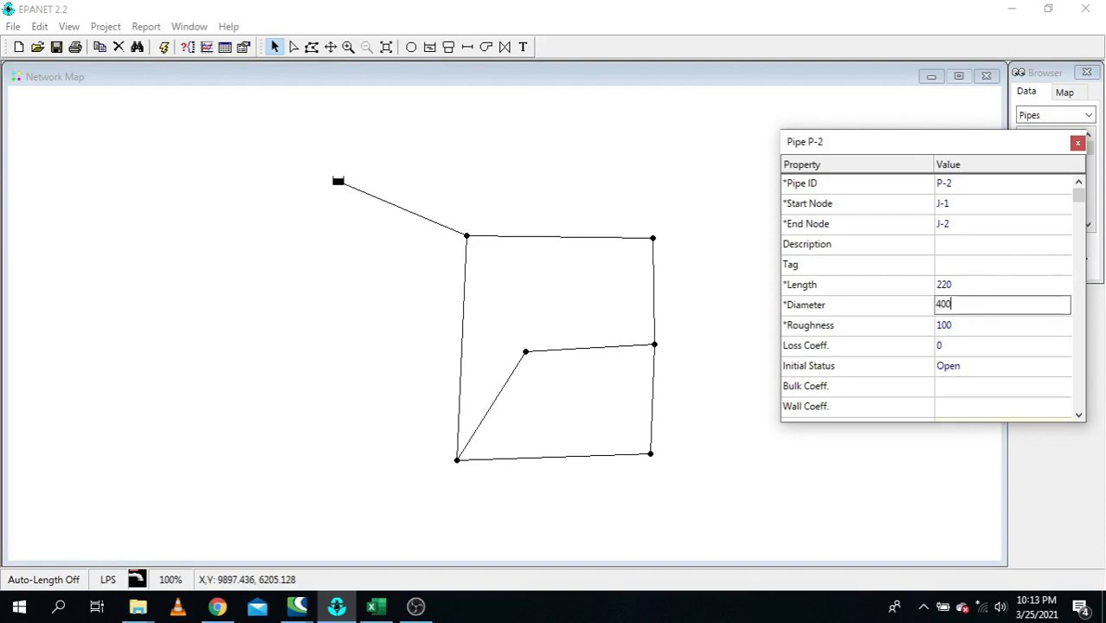
- Give pipe P-3, between junctions J-2 and J-3, a length of 100 and a diameter of 200
click(656, 285)
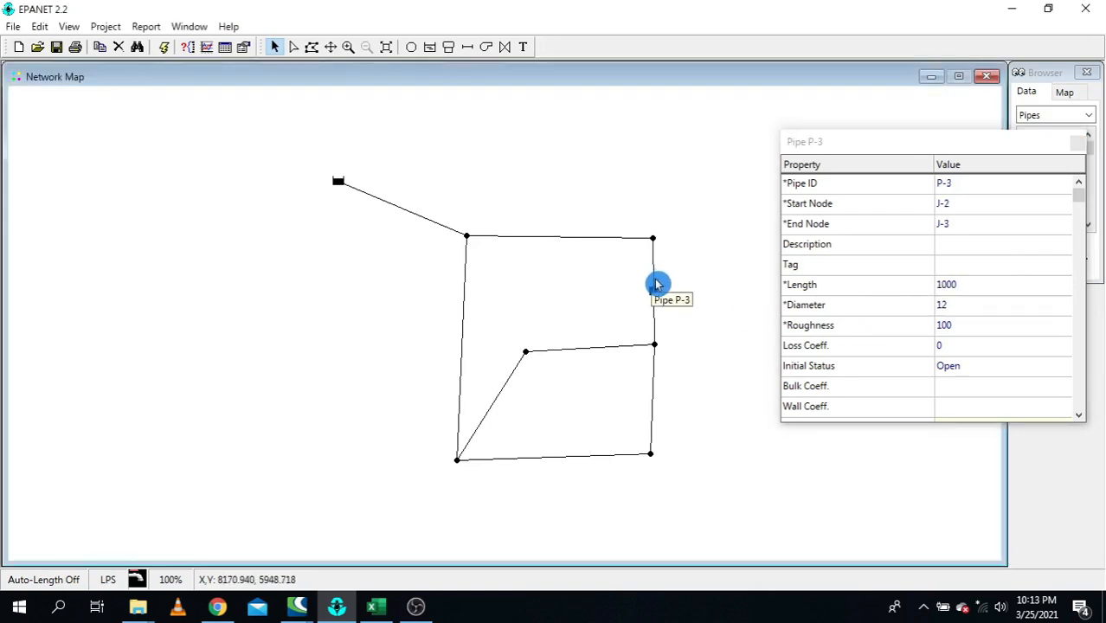
click(940, 286)
text(10)
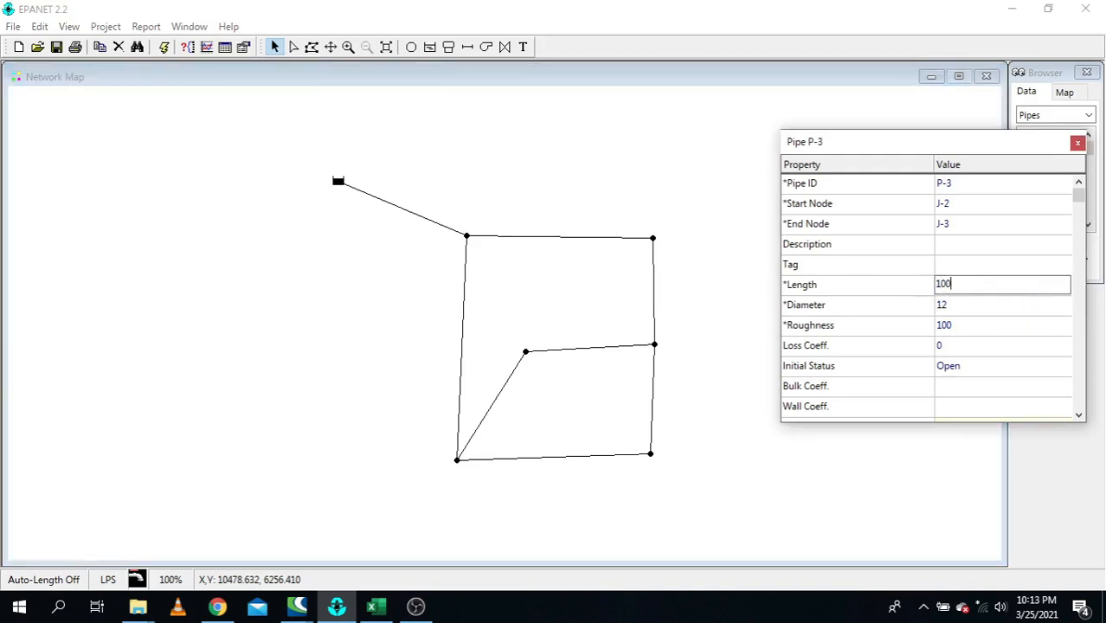
click(1027, 308)
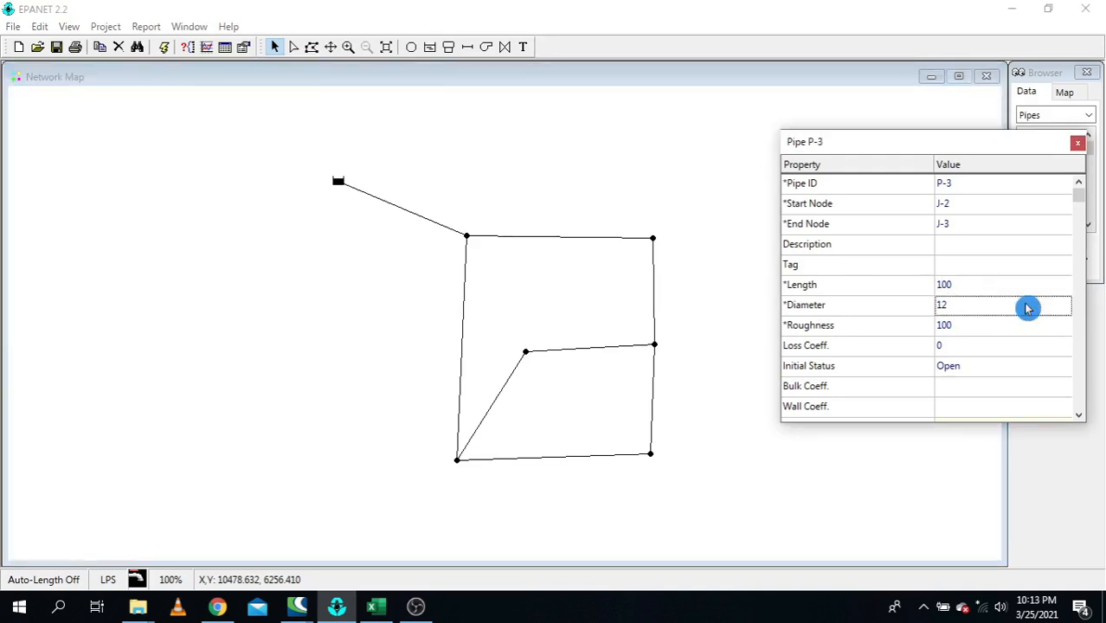
text(200)
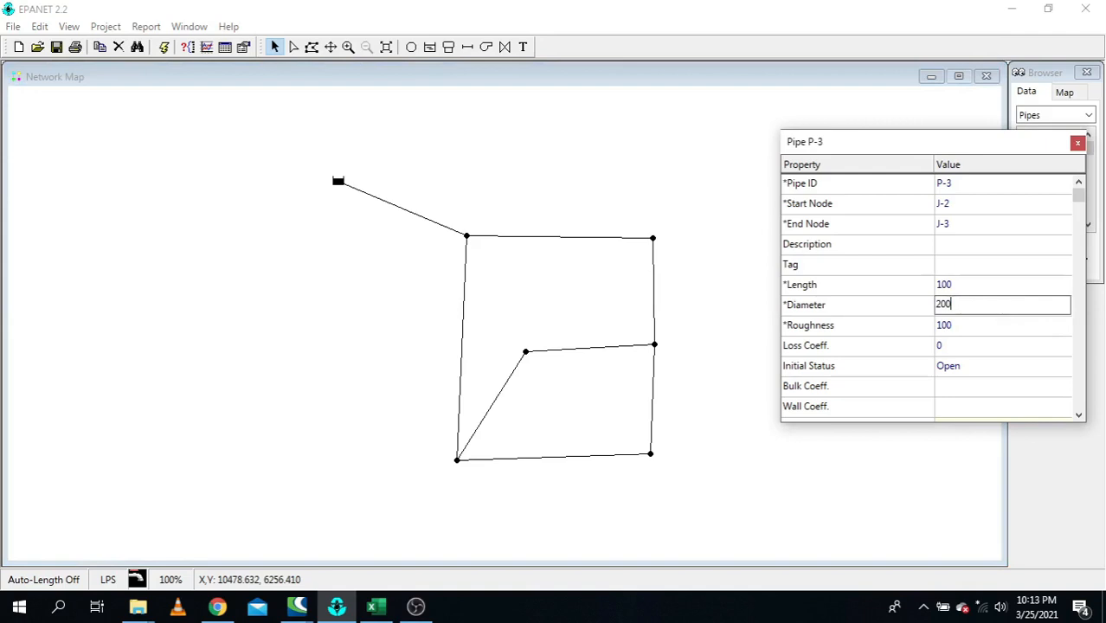
- Give pipe P-4, between junctions J-3 and J-4, a length of 80 and a diameter of 150
click(655, 404)
click(969, 285)
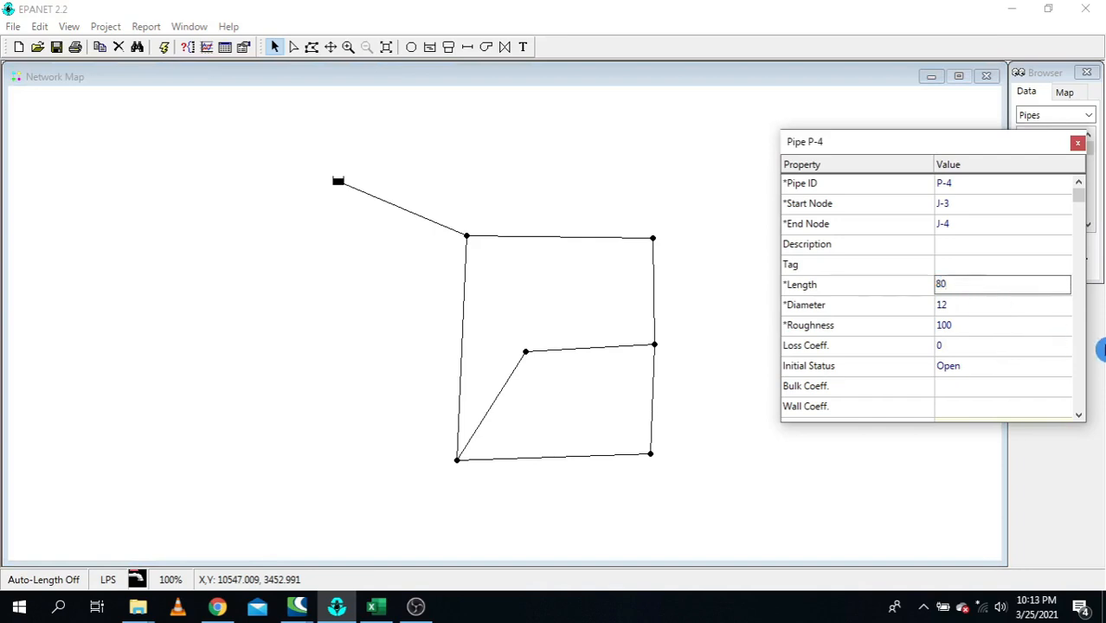
key(Return)
text(150)
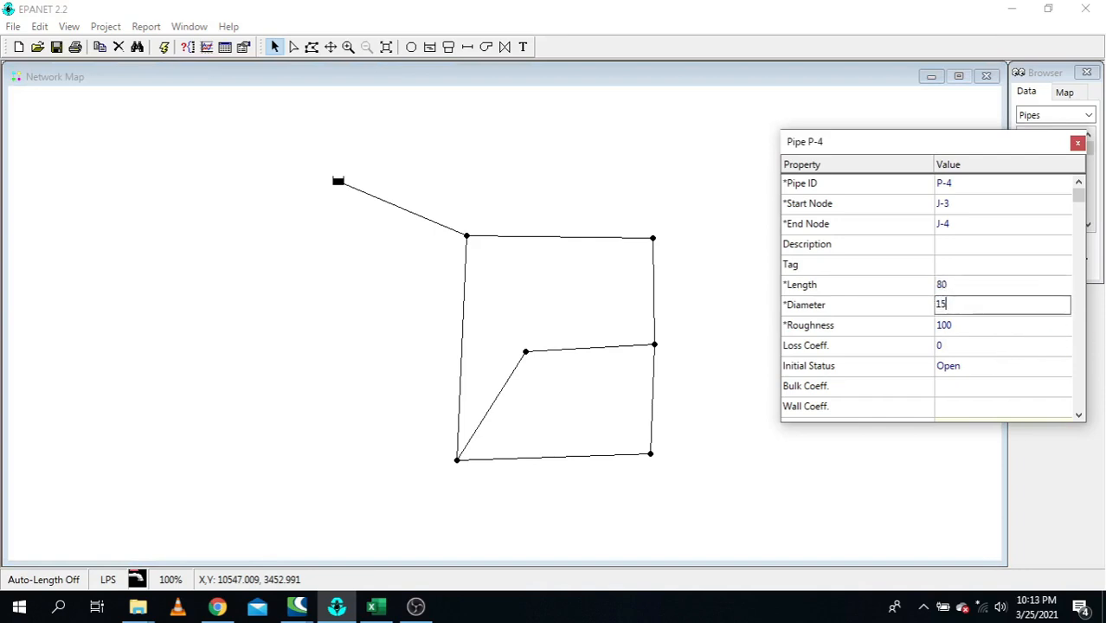
- Set the length of lower pipe P-5, between junctions J-4 and J-5, to 200 and its diameter to 300
click(593, 462)
click(976, 287)
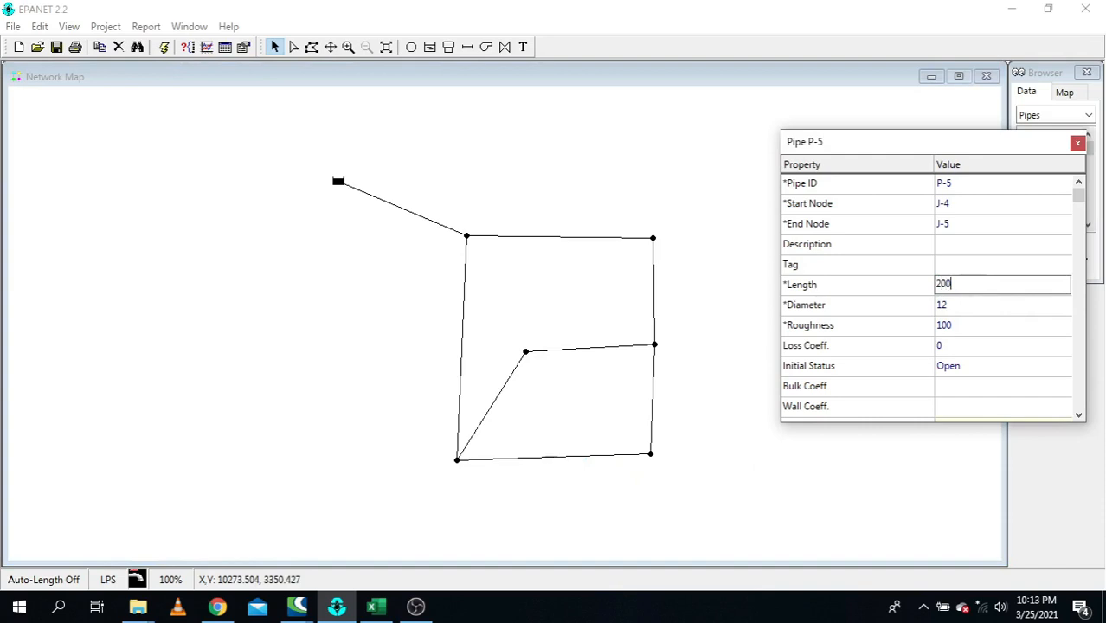
text(200)
click(971, 303)
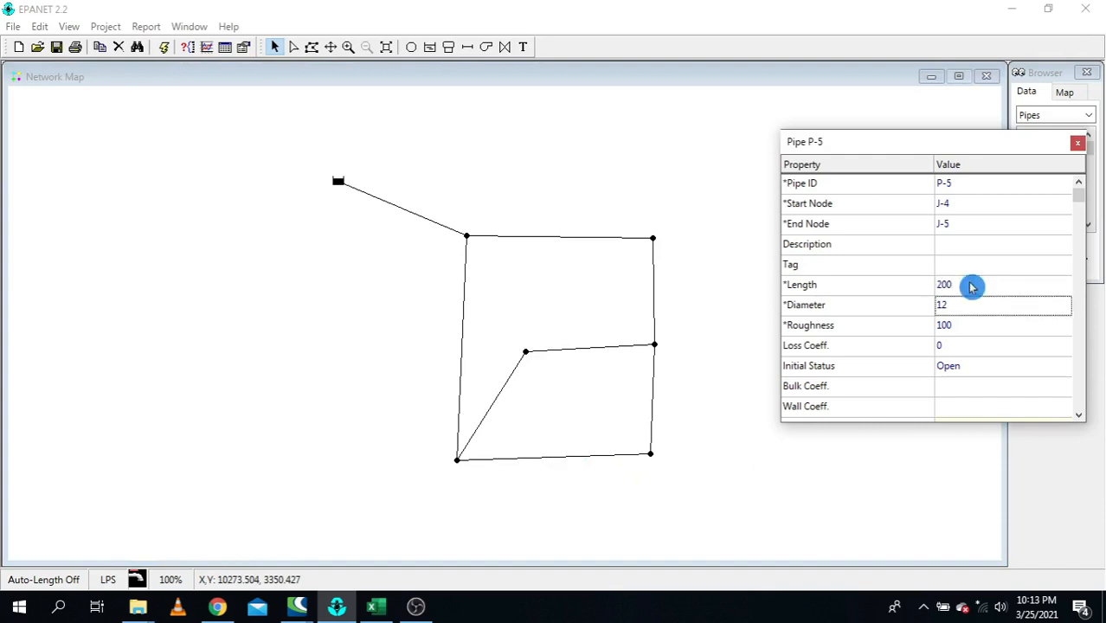
text(300)
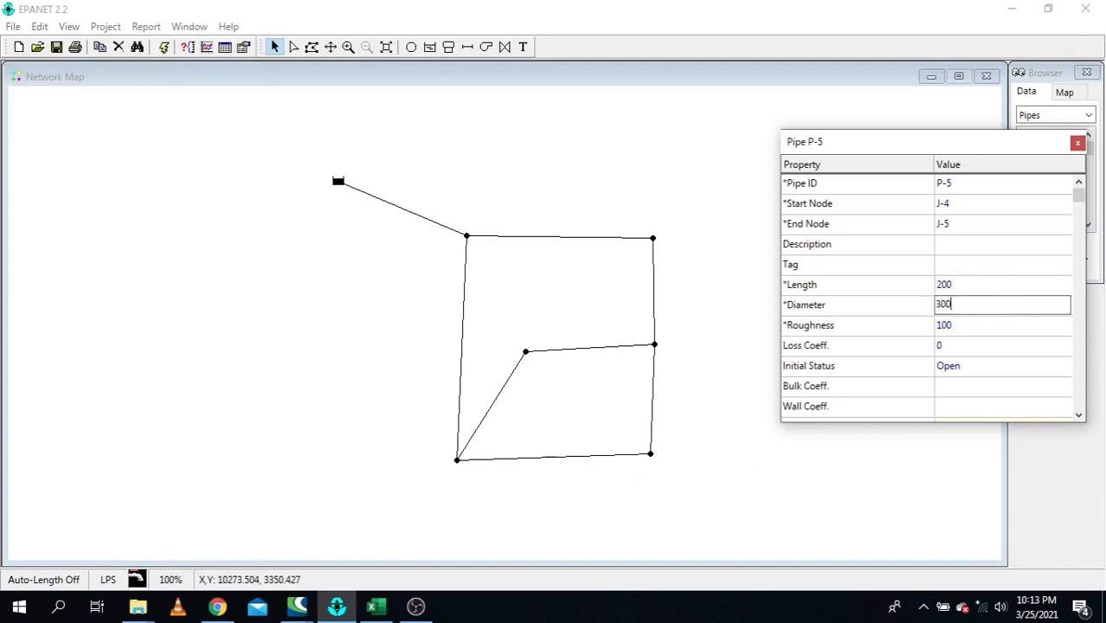
- Set the length of diagonal pipe P-6, between junctions J-5 and J-6, to 80 and its diameter to 250
click(493, 413)
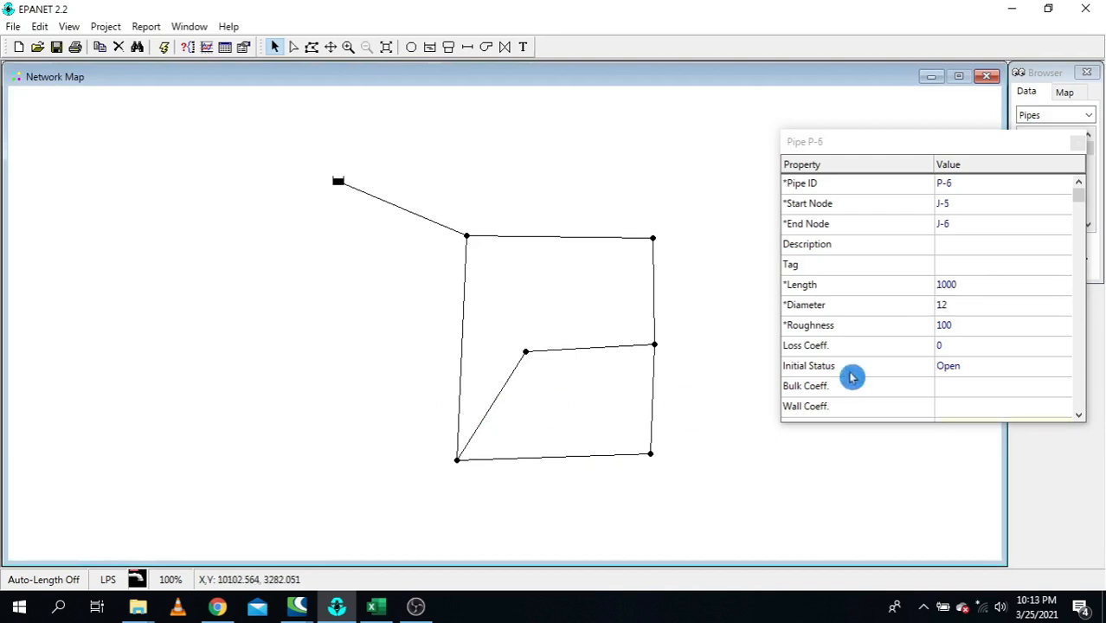
click(963, 284)
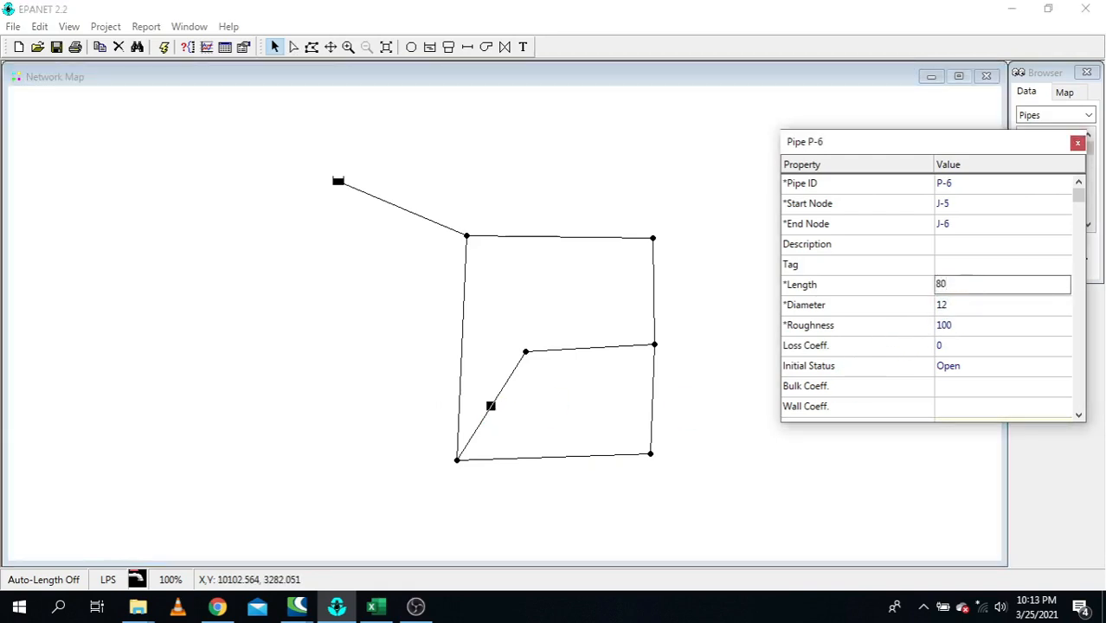
key(Down)
text(250)
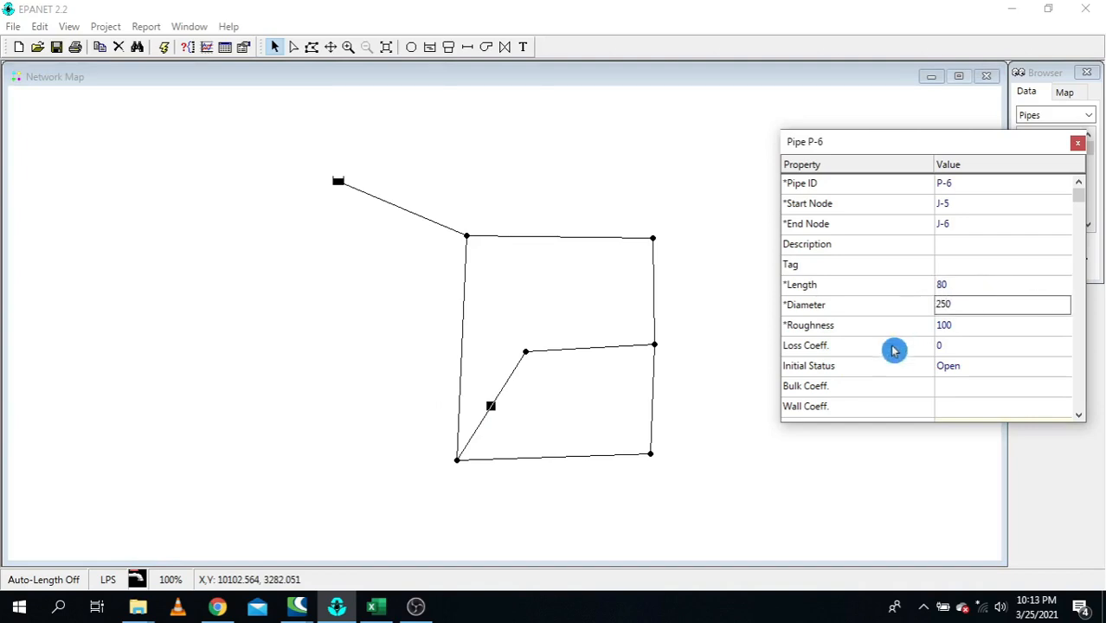
- Set the length of inner pipe P-7, between junctions J-6 and J-3, to 150 and its diameter to 350
click(585, 353)
click(968, 284)
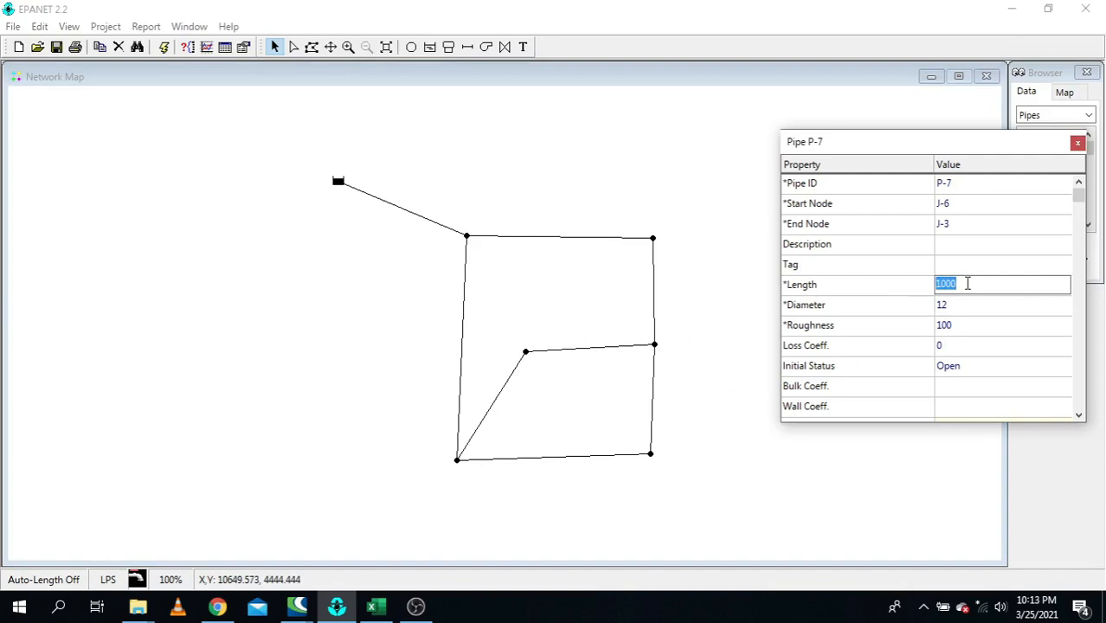
text(15)
key(Down)
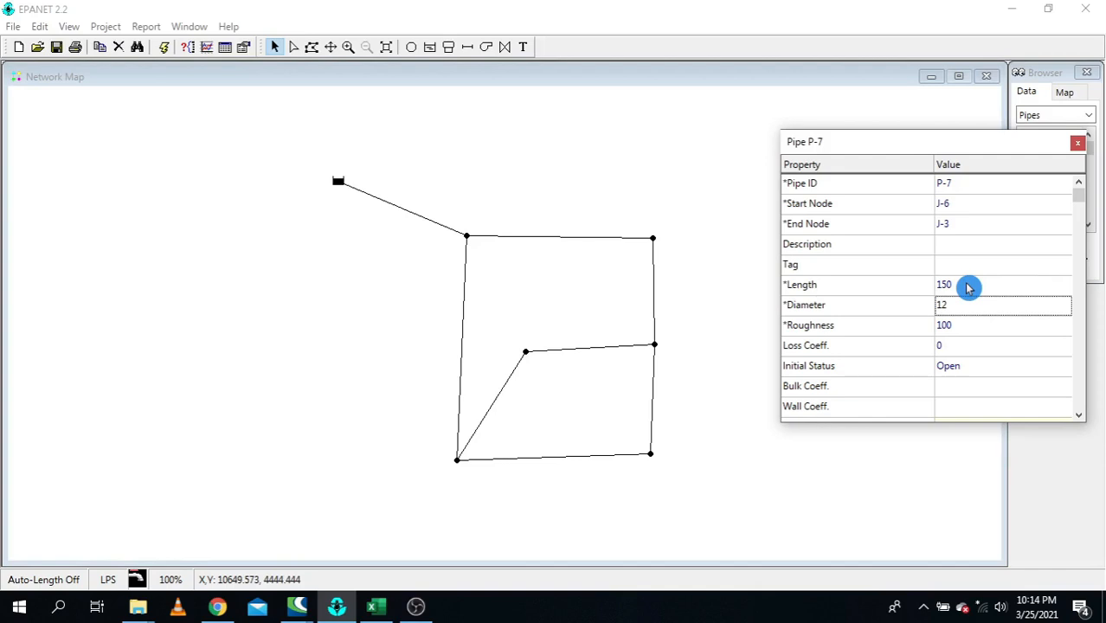
text(350)
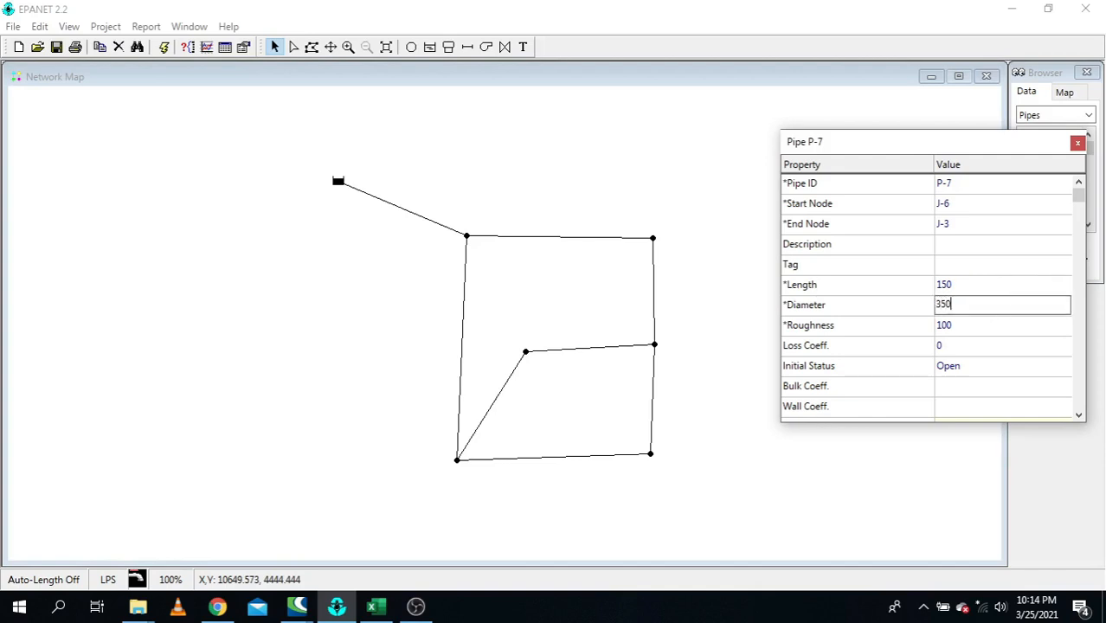
- Set the length of pipe P-8, between junctions J-5 and J-1, to 180 and its diameter to 300, and close its properties
click(464, 326)
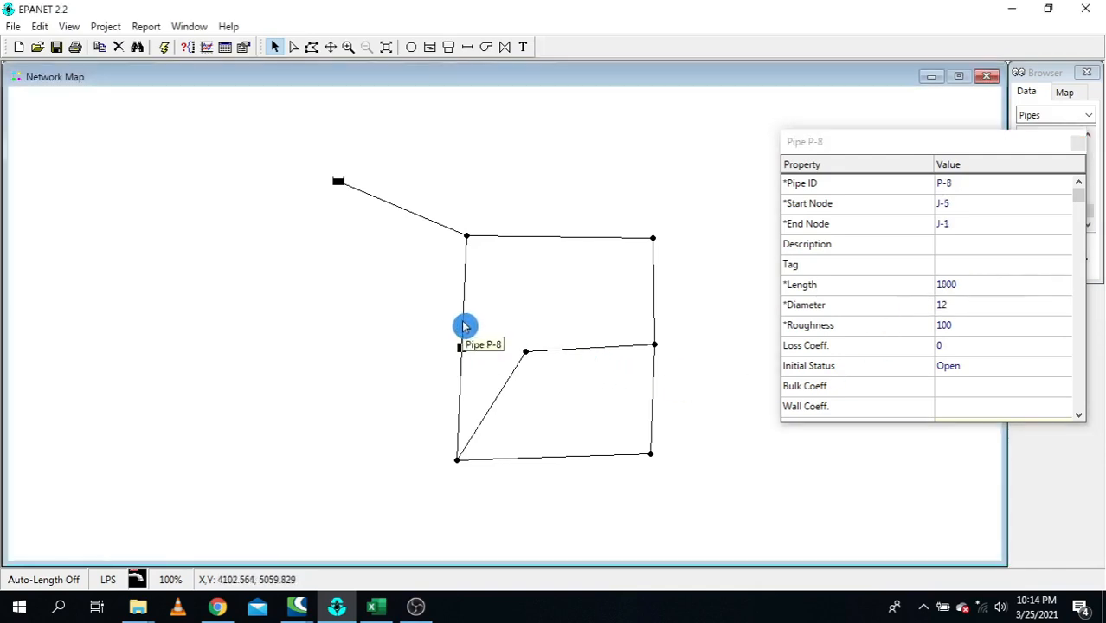
click(976, 284)
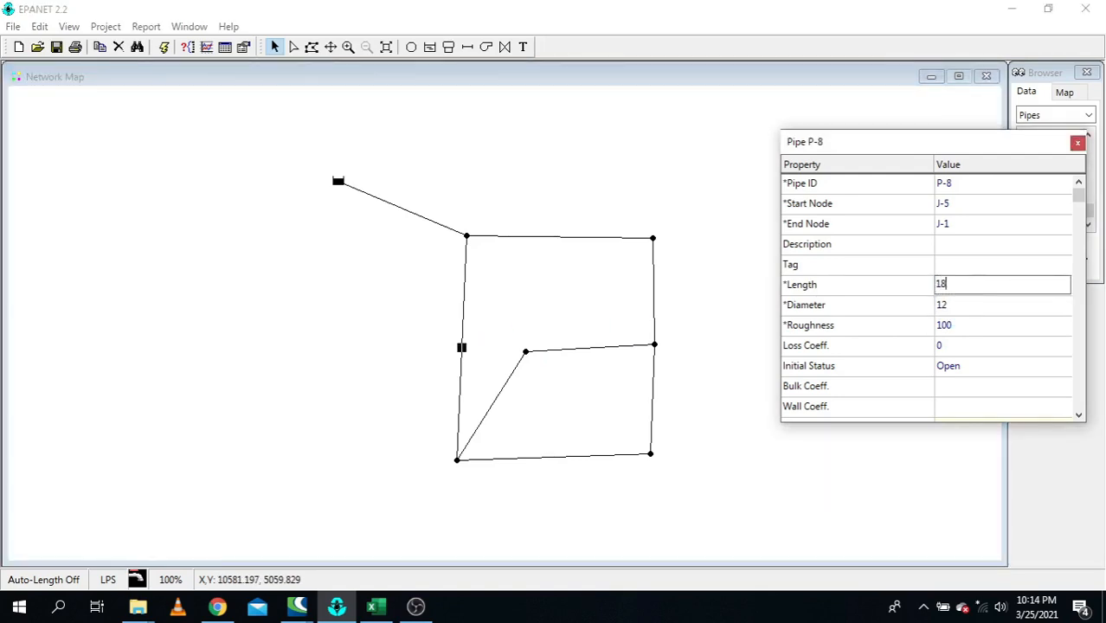
key(Return)
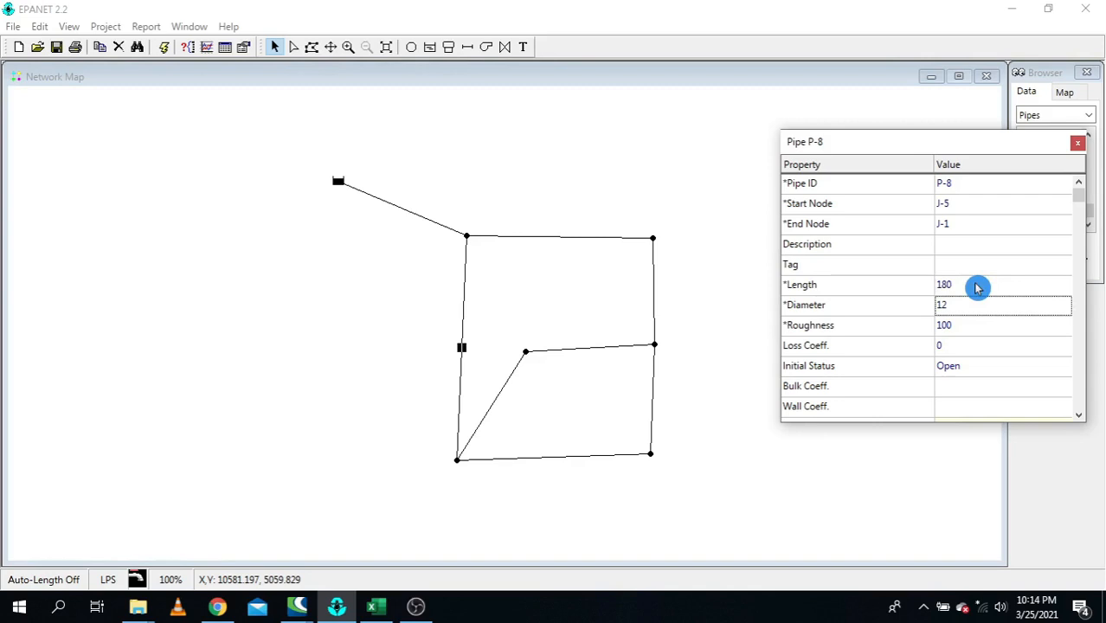
text(300)
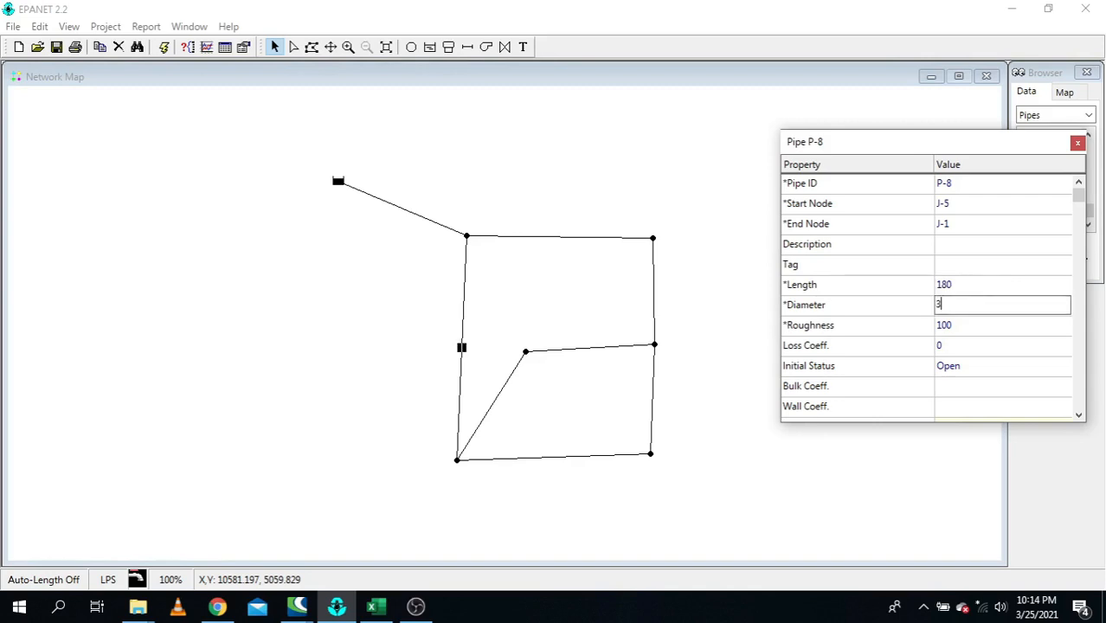
click(1077, 144)
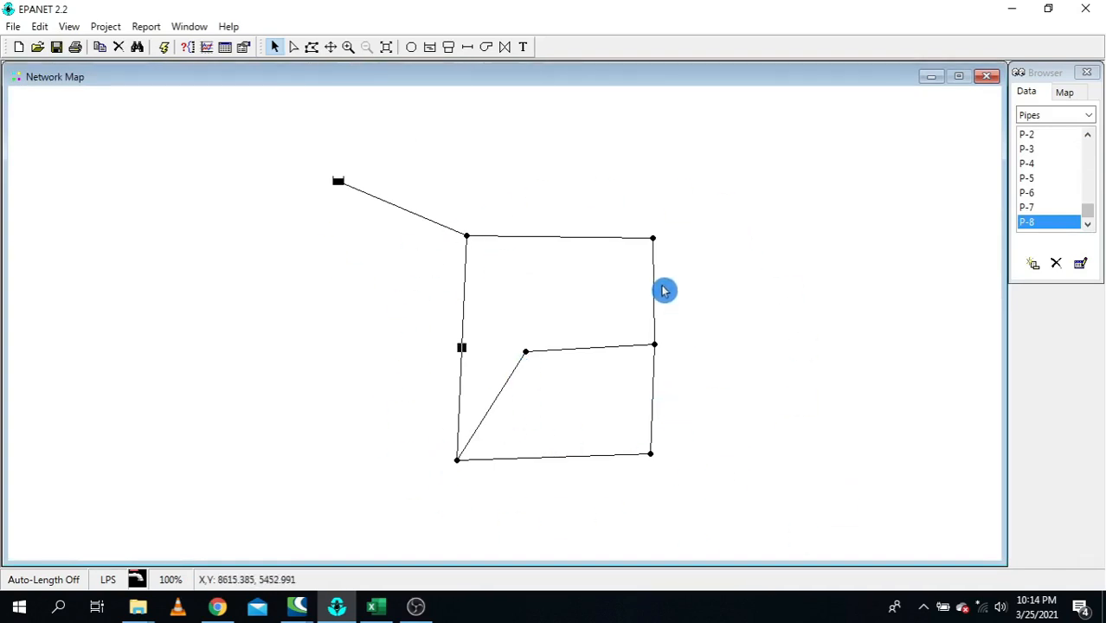
- Review the elevations and base demands of junctions J-2, J-4 and J-6
double_click(654, 242)
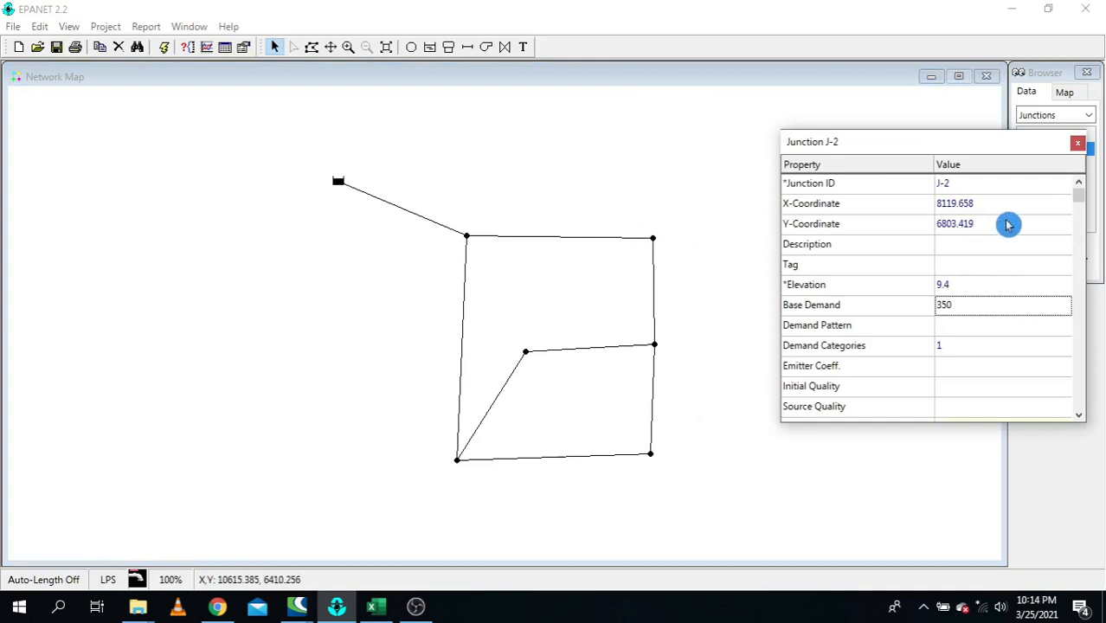
click(1077, 148)
double_click(652, 454)
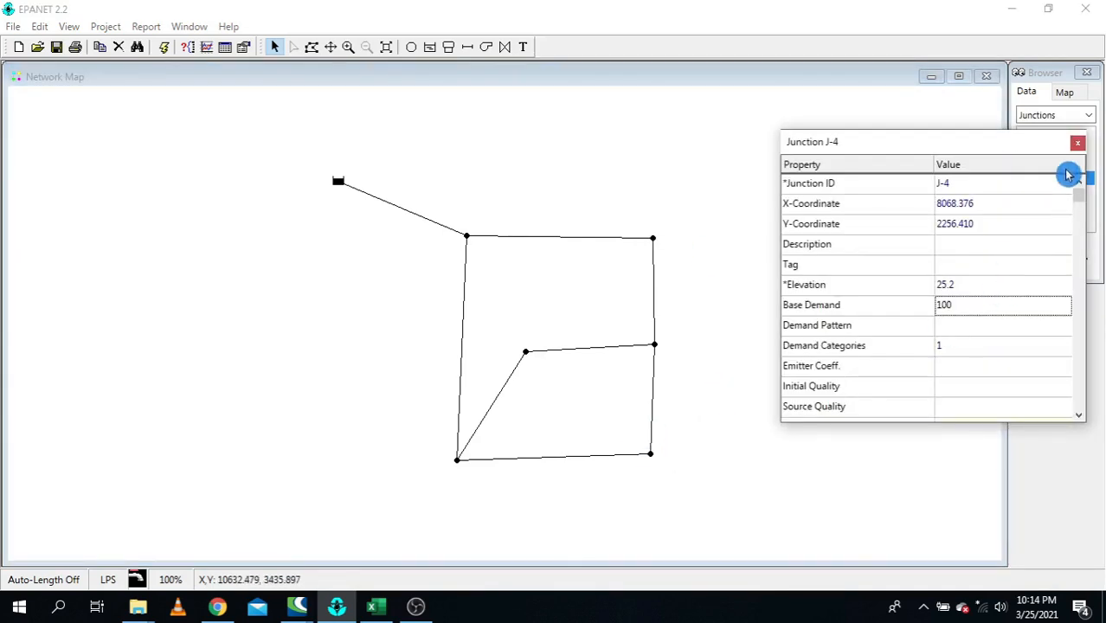
click(1078, 143)
click(527, 354)
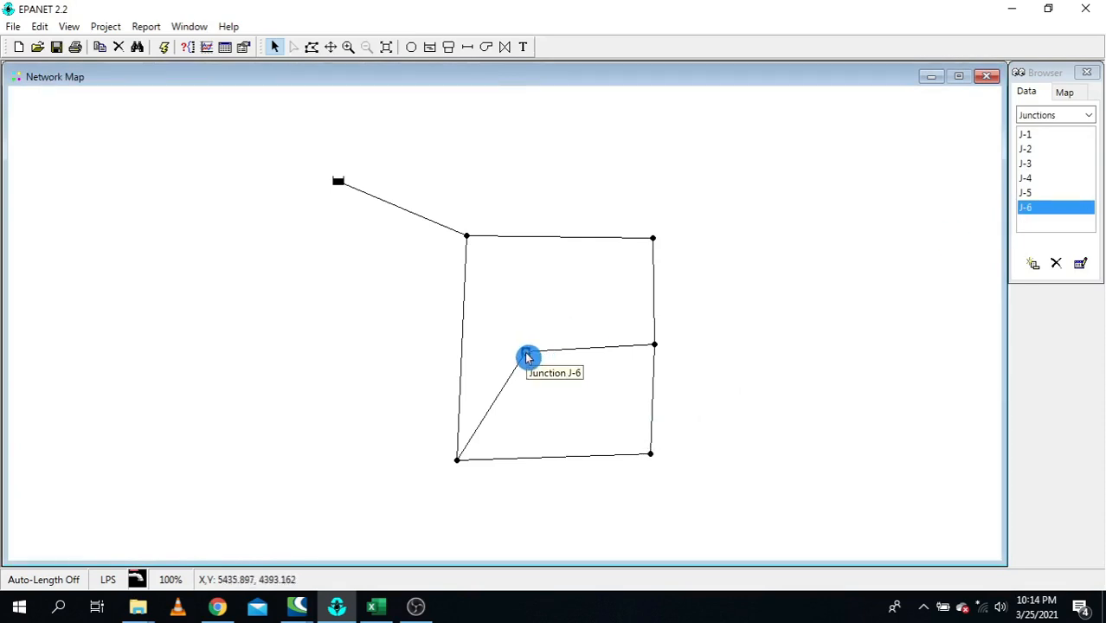
double_click(526, 355)
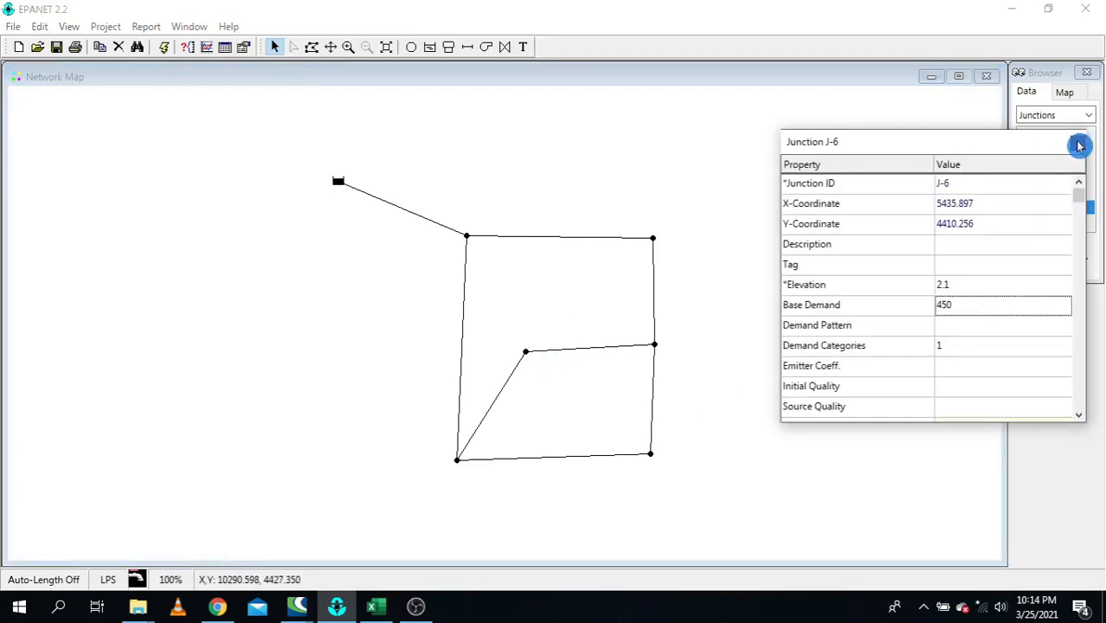
click(1079, 145)
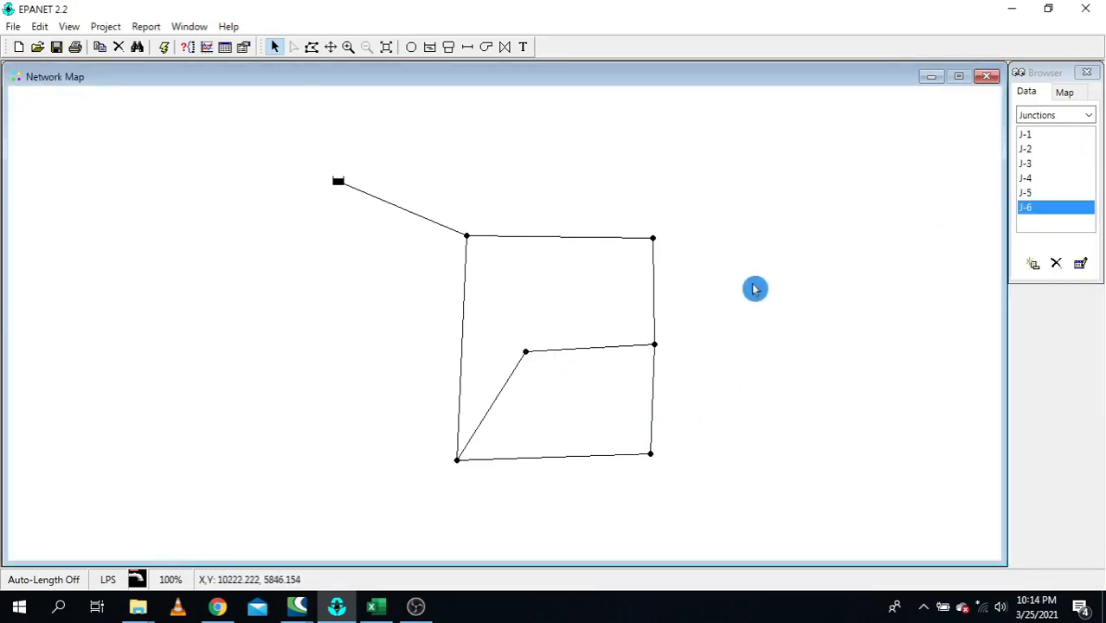
- Run the hydraulic analysis of the network and close its status report
click(166, 49)
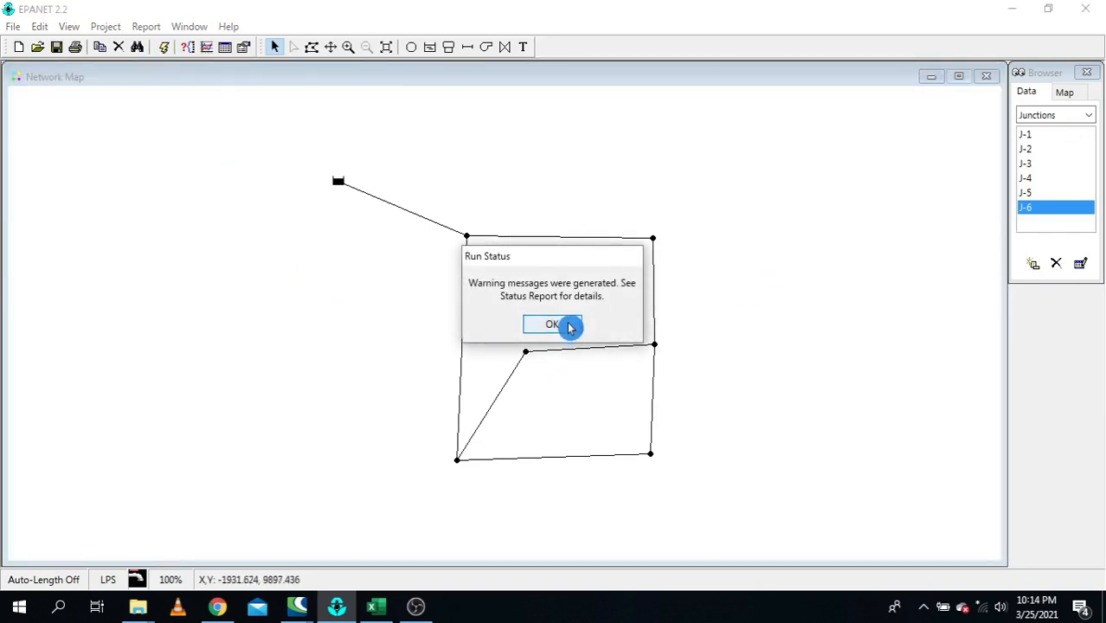
click(567, 325)
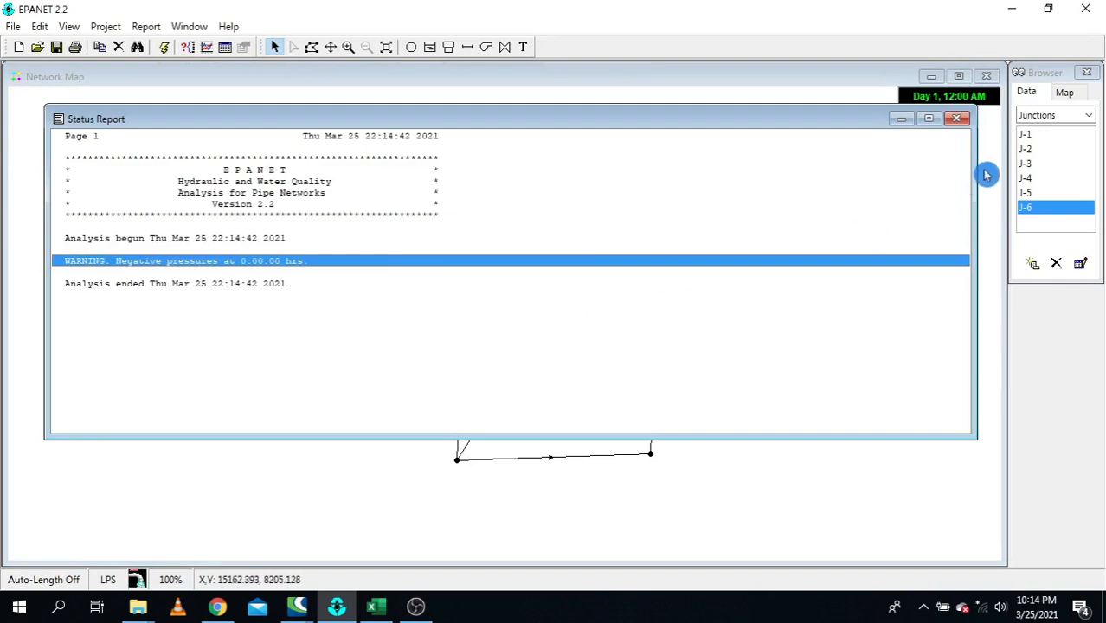
click(957, 118)
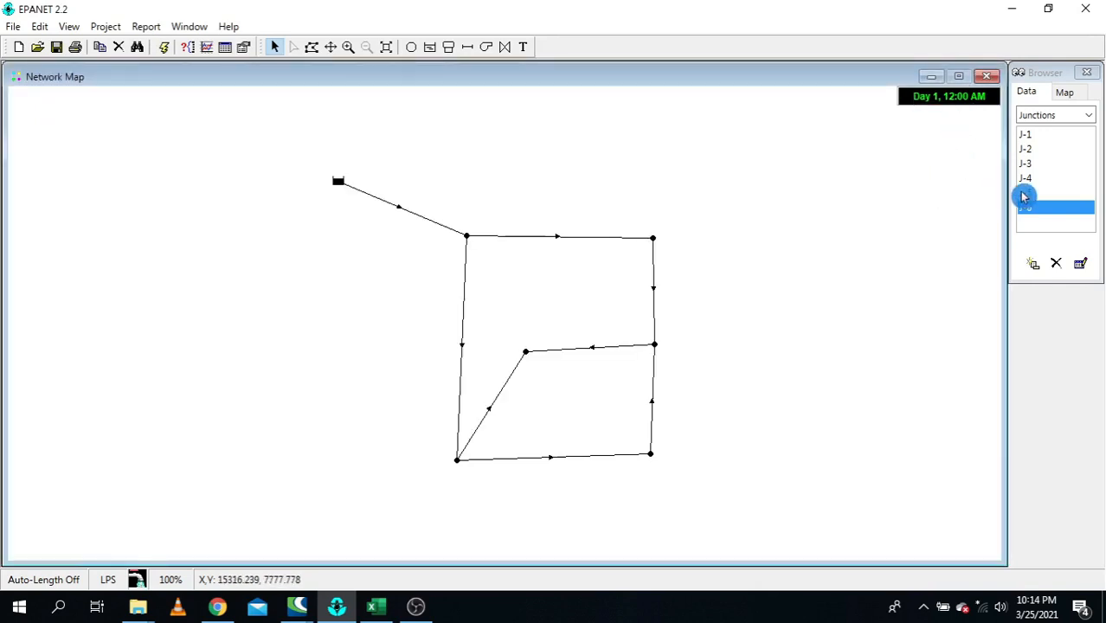
- Display Pressure as the node parameter on the network map
click(1065, 92)
click(1062, 129)
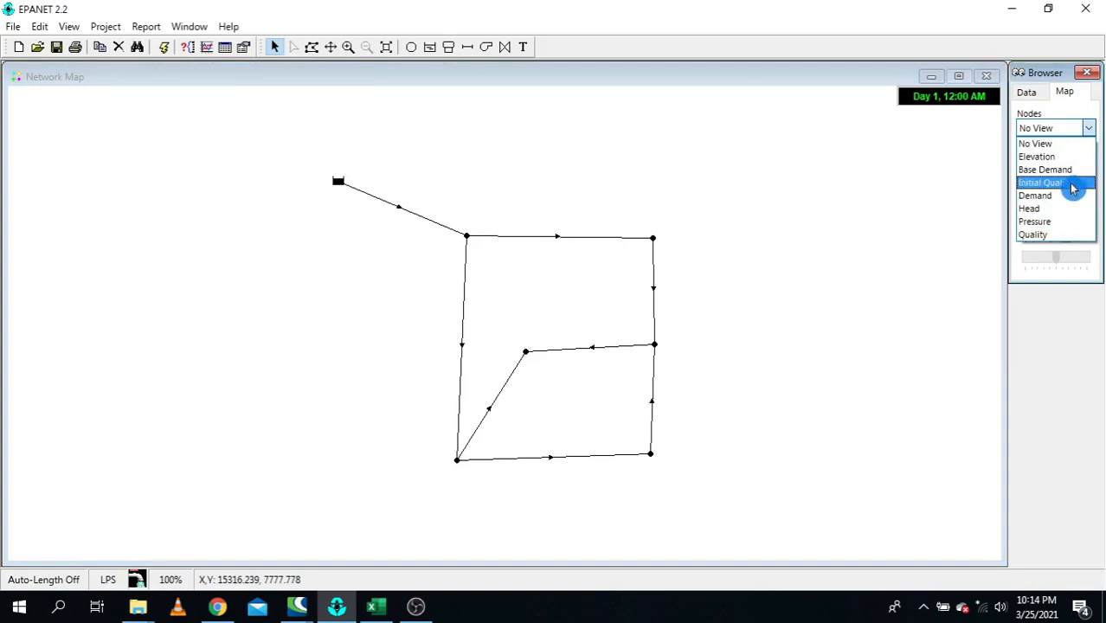
click(1073, 133)
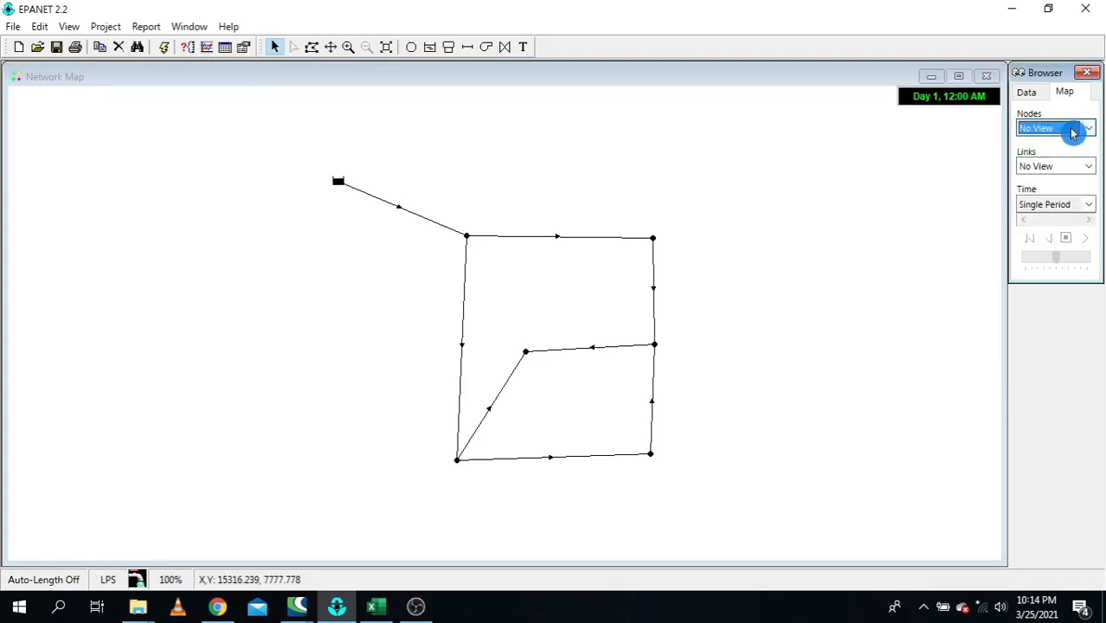
click(1072, 132)
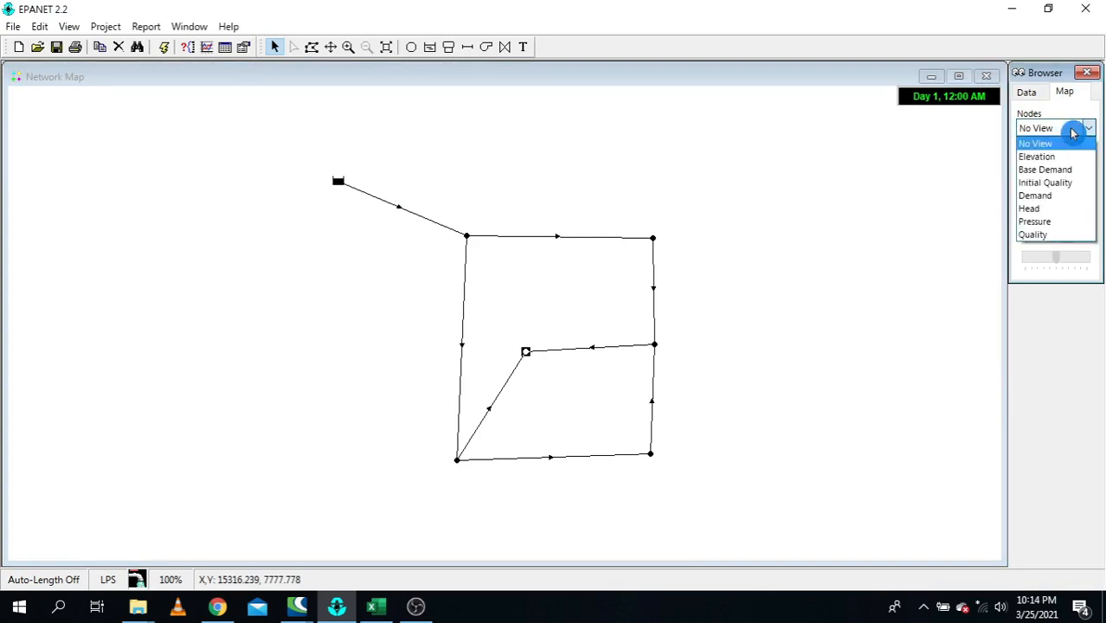
click(1069, 222)
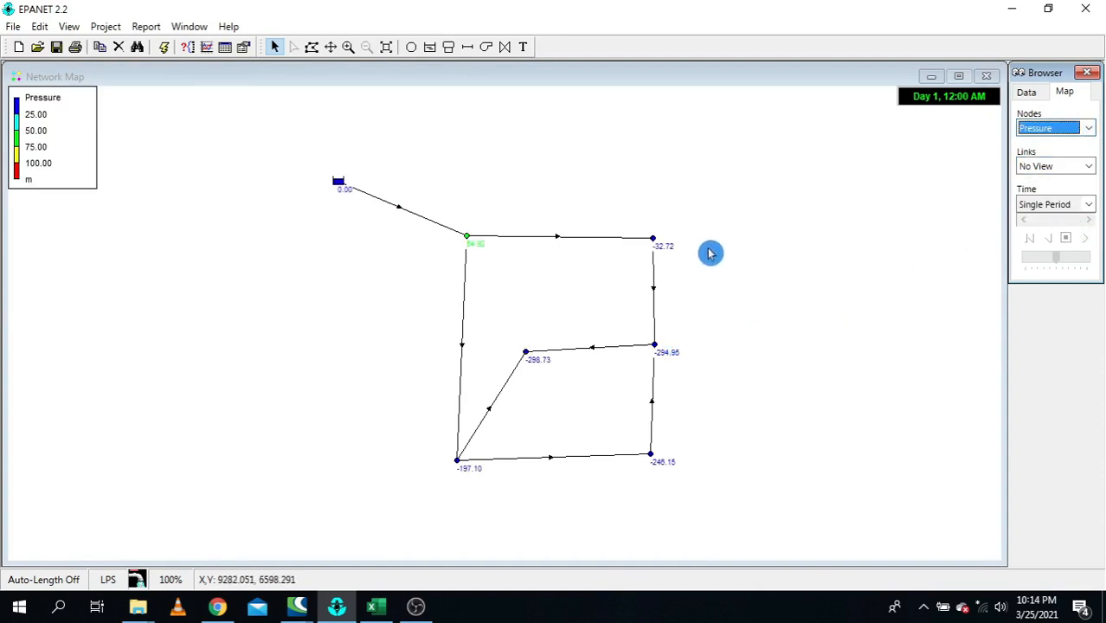
- Check the length, diameter and roughness of pipe P-2 and reservoir pipe P-1
double_click(558, 244)
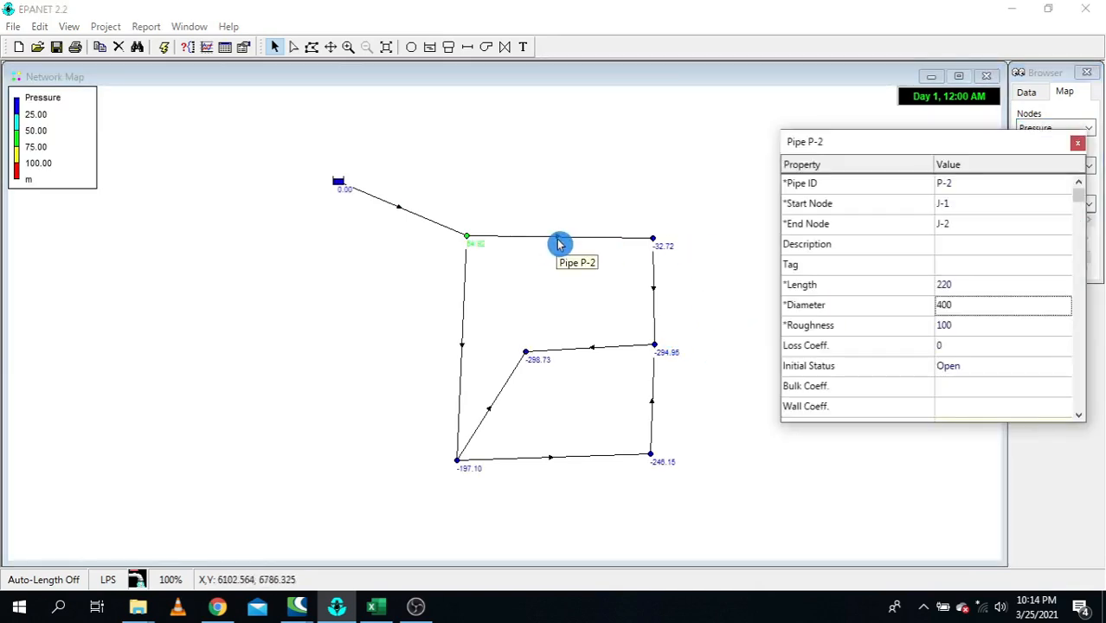
click(954, 287)
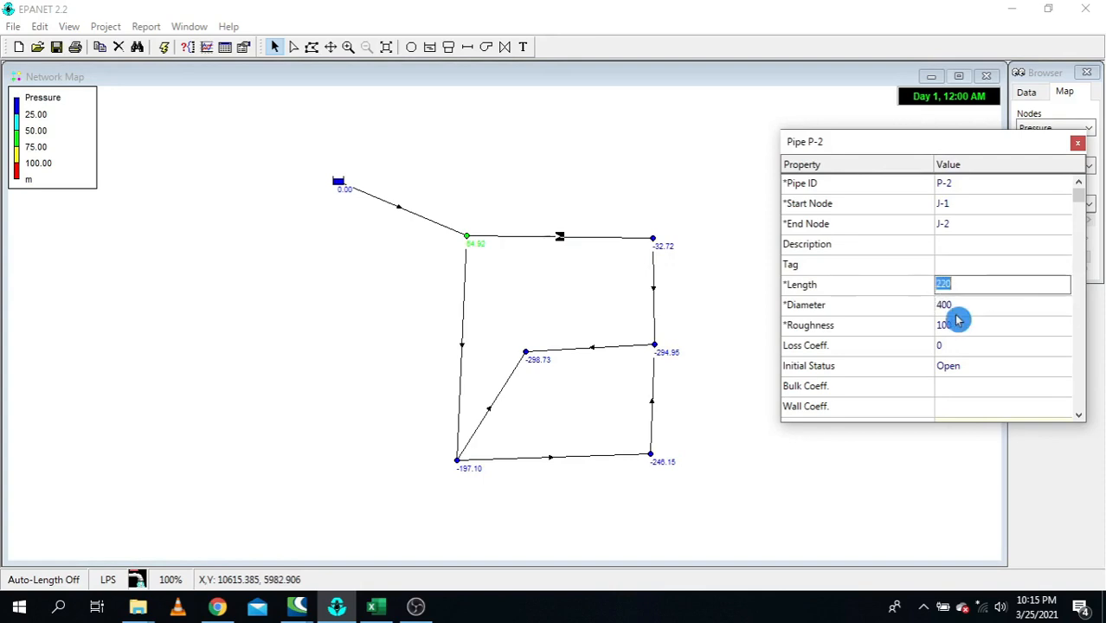
click(967, 310)
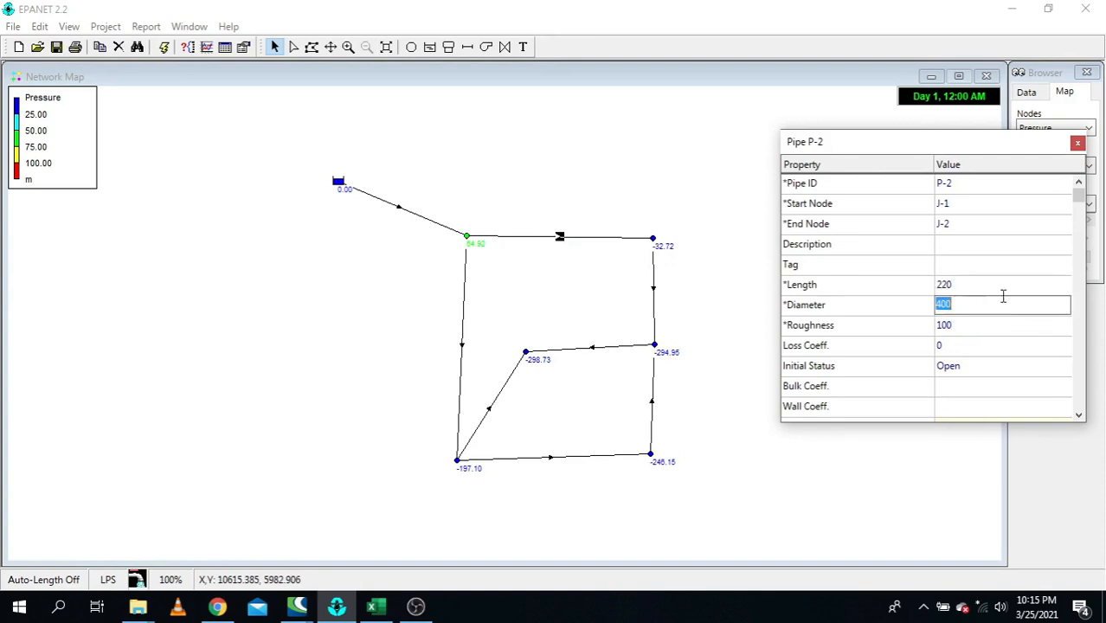
click(1079, 143)
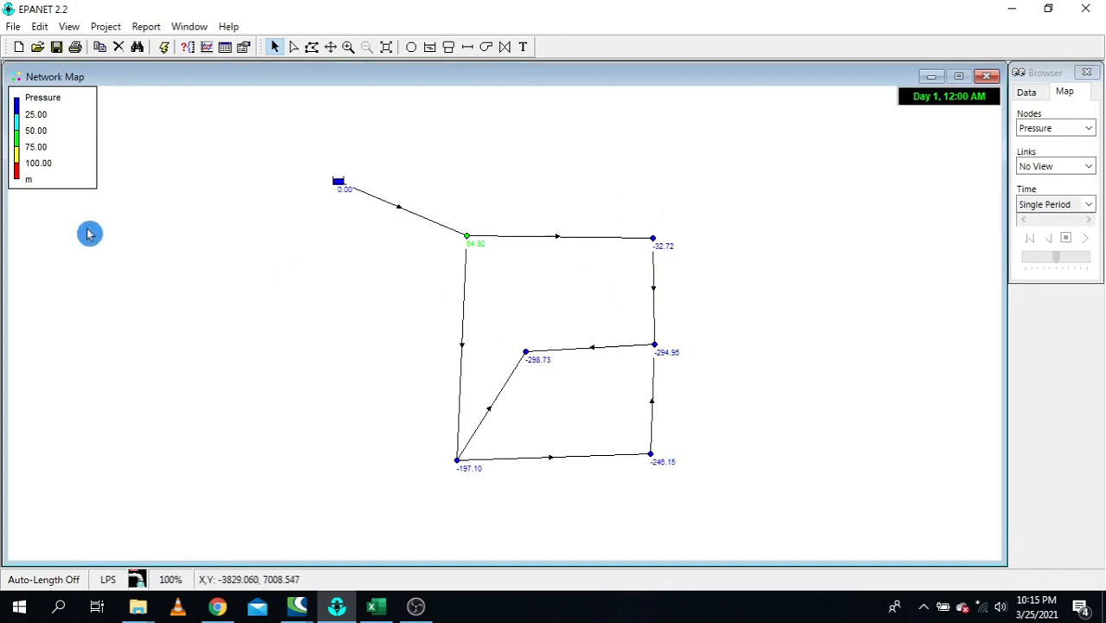
double_click(412, 218)
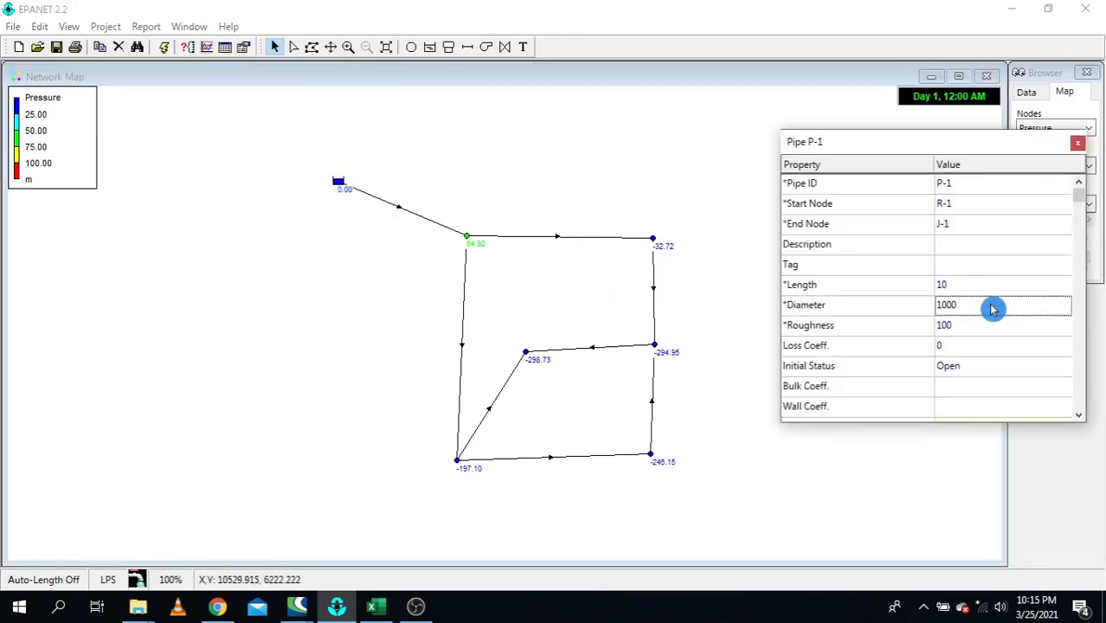
click(1077, 142)
- Select the whole network and group-edit all pipes to replace their roughness with 0.3, ending the group editing
click(43, 27)
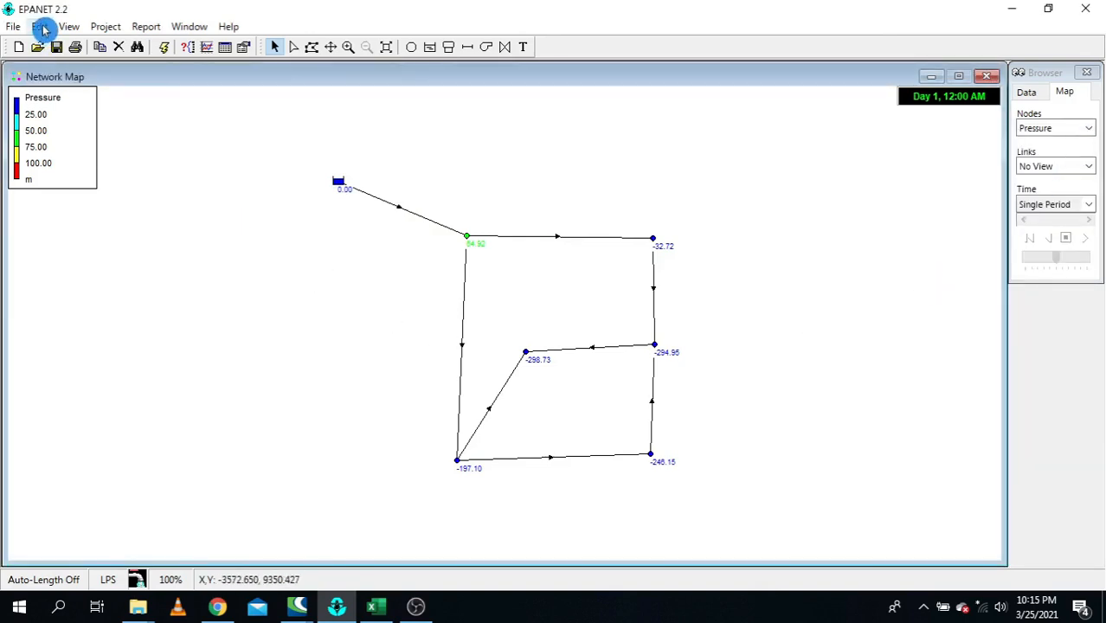
click(113, 124)
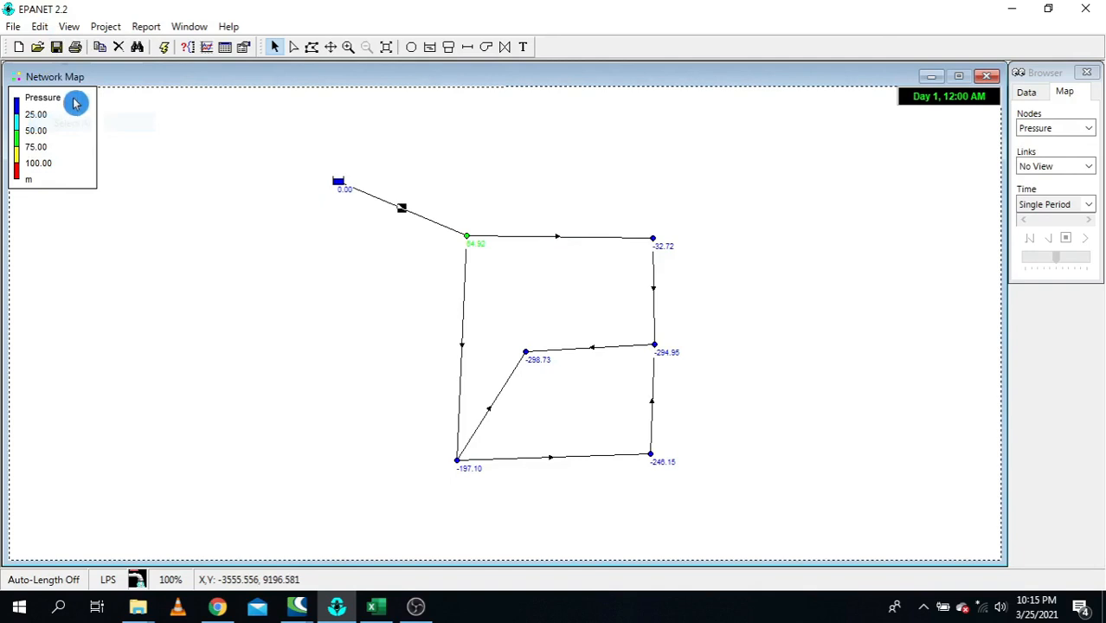
click(41, 28)
click(96, 145)
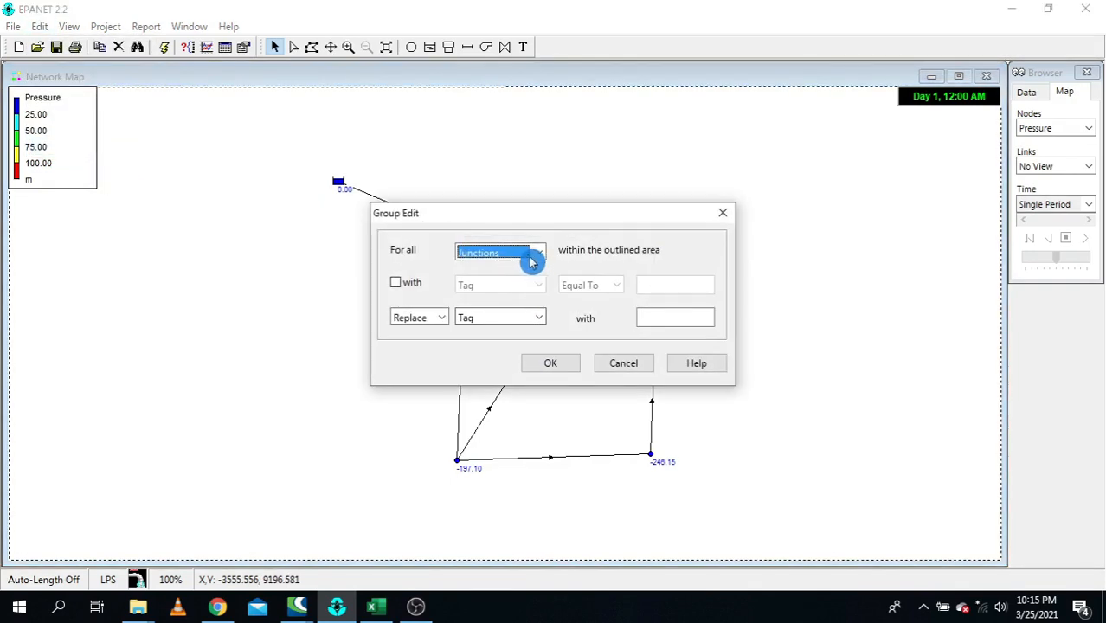
click(532, 262)
click(491, 279)
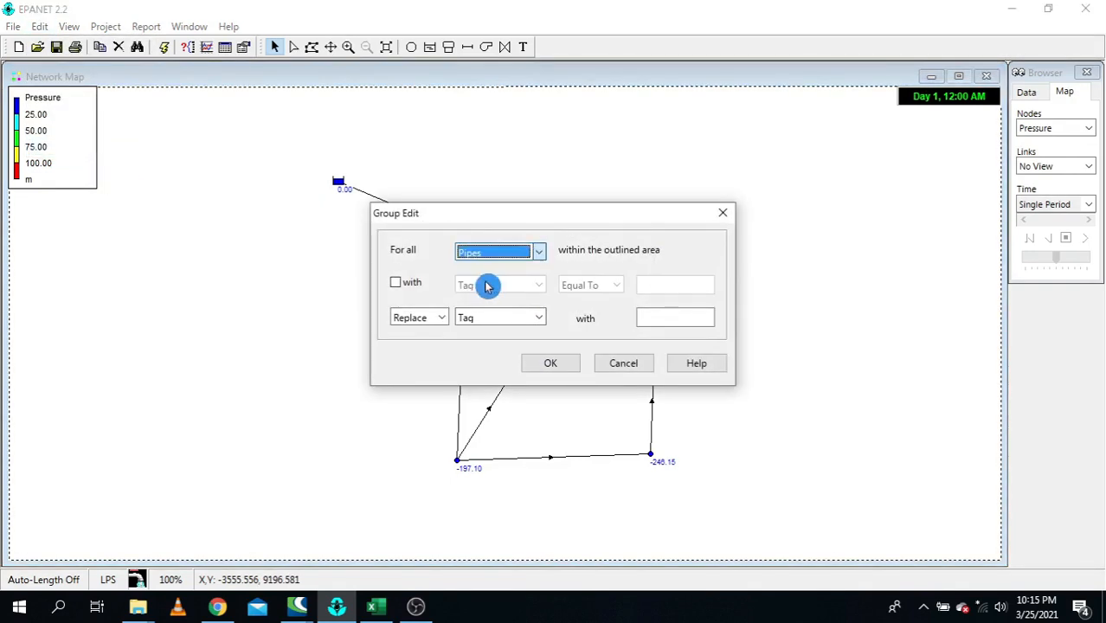
click(491, 318)
click(502, 363)
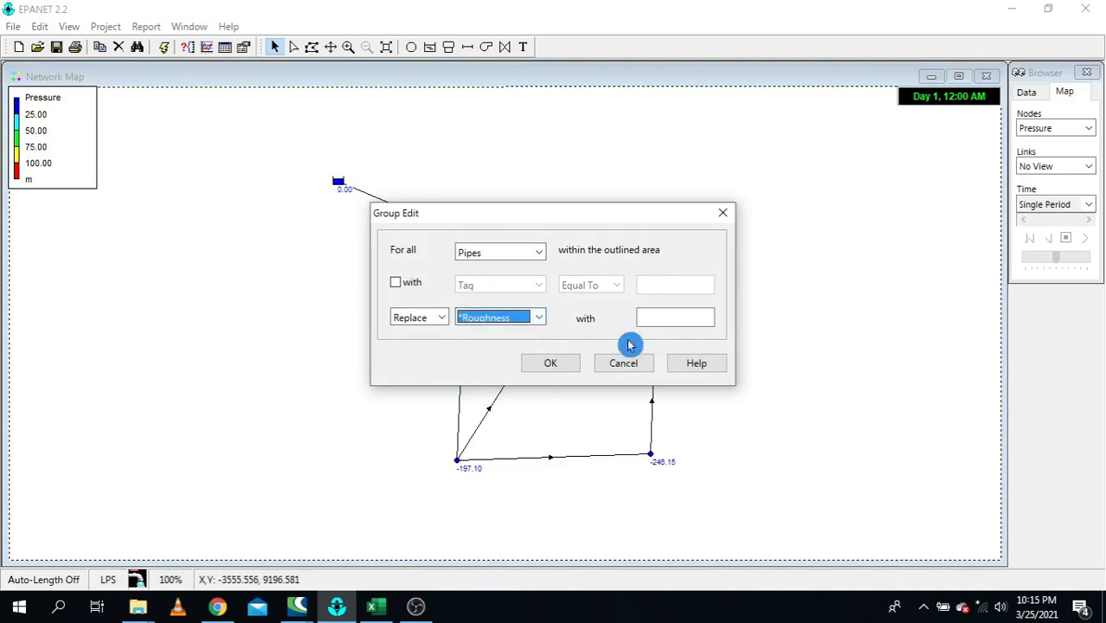
click(663, 318)
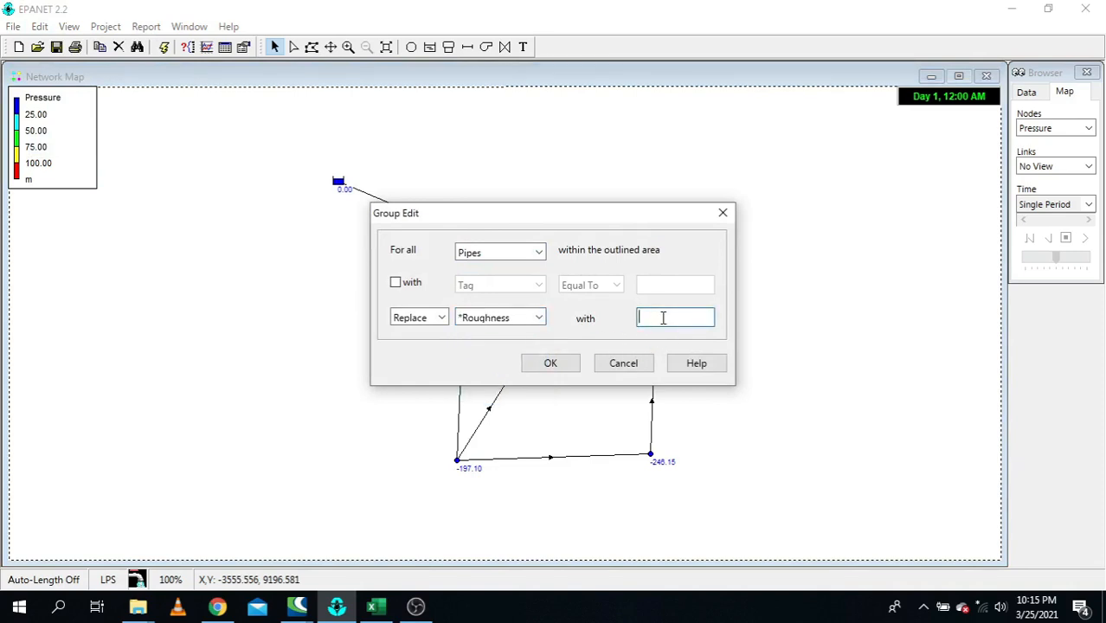
click(549, 364)
click(506, 339)
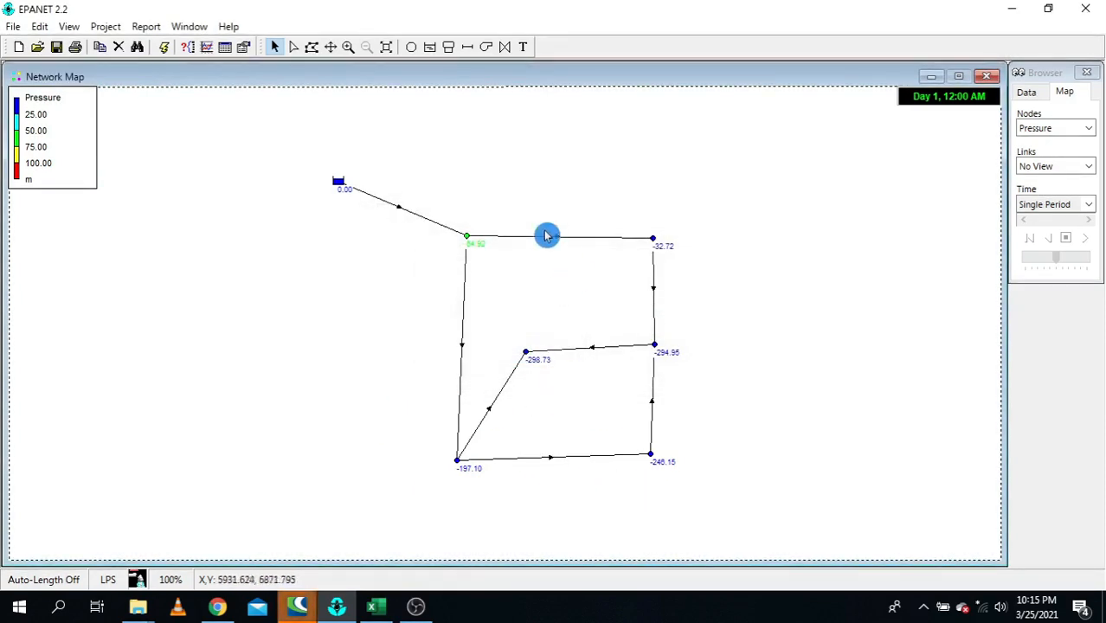
- Check the roughness values of pipes P-2 and P-4
double_click(596, 239)
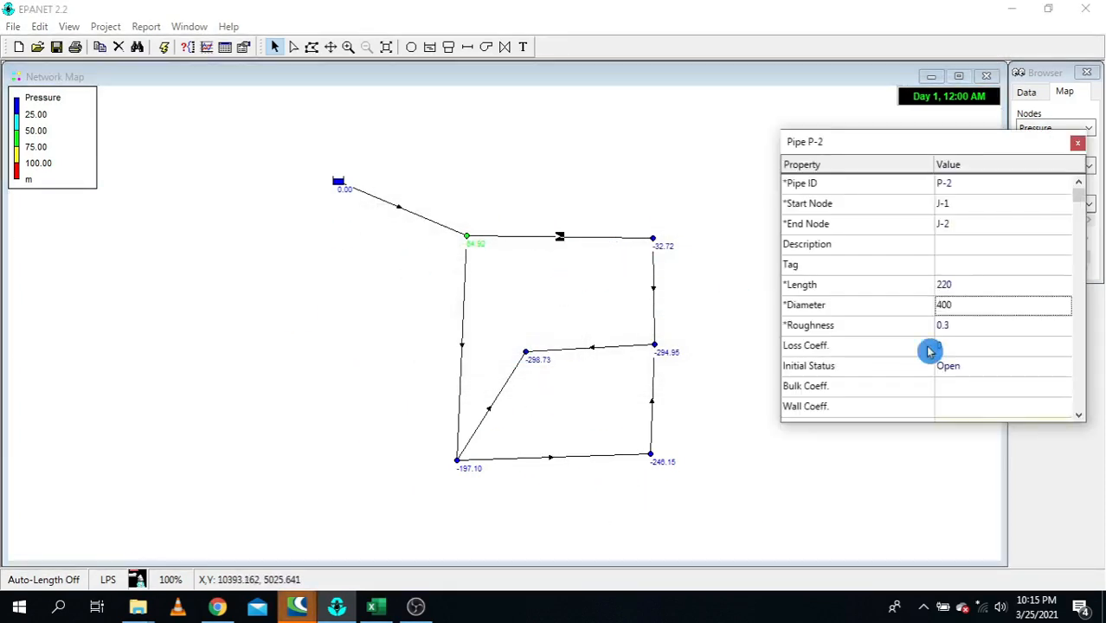
click(950, 326)
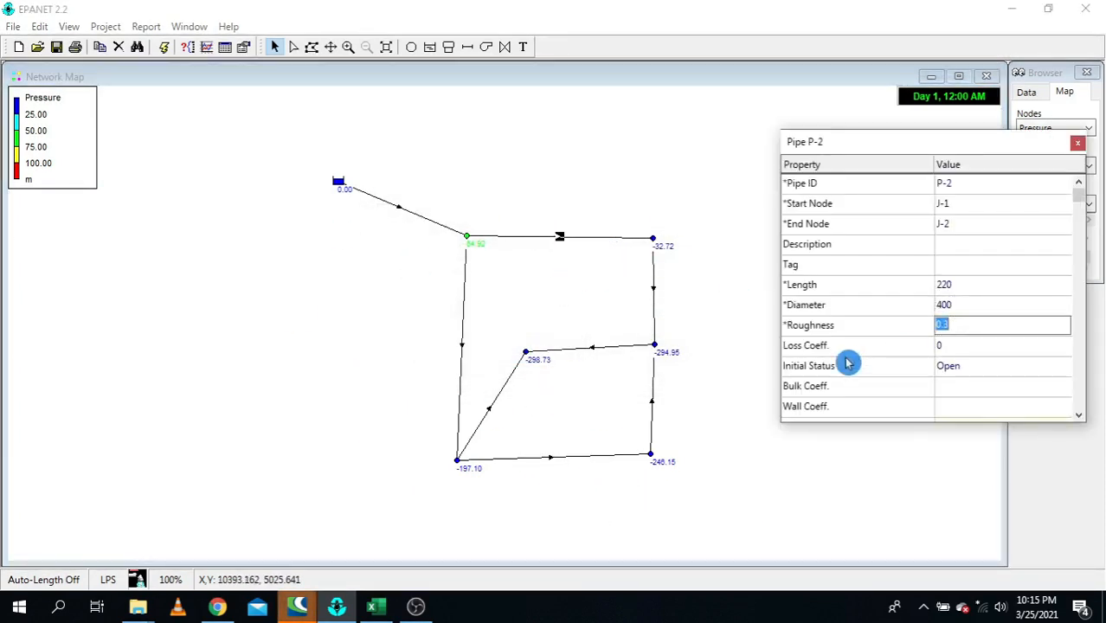
click(1078, 143)
double_click(650, 397)
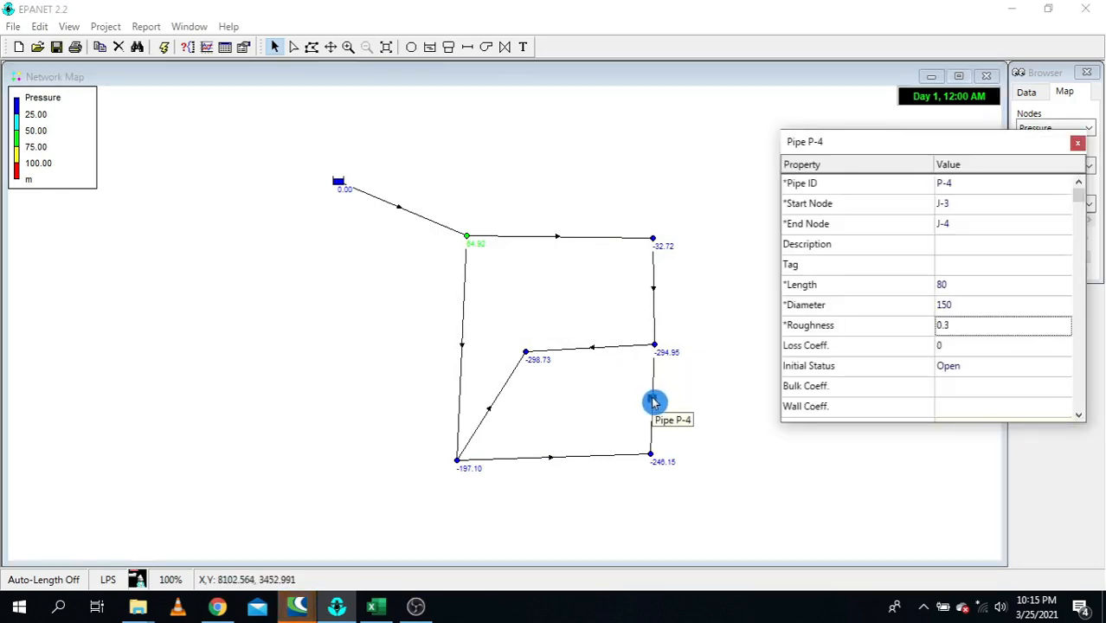
click(971, 329)
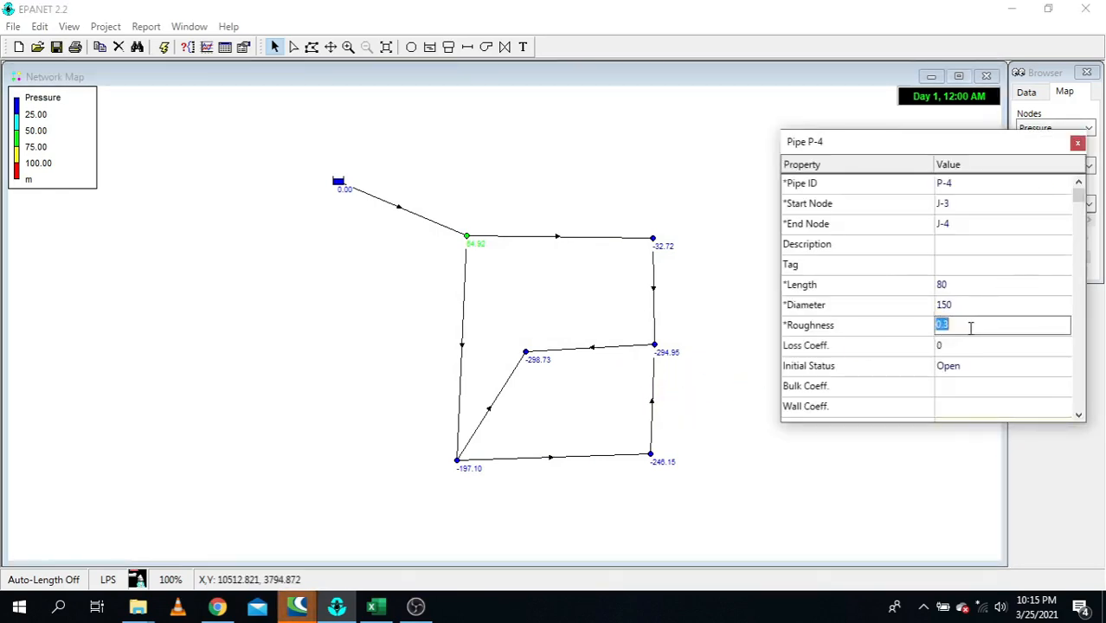
click(1077, 143)
- Rerun the hydraulic analysis and review the properties of inner junction J-6
click(165, 48)
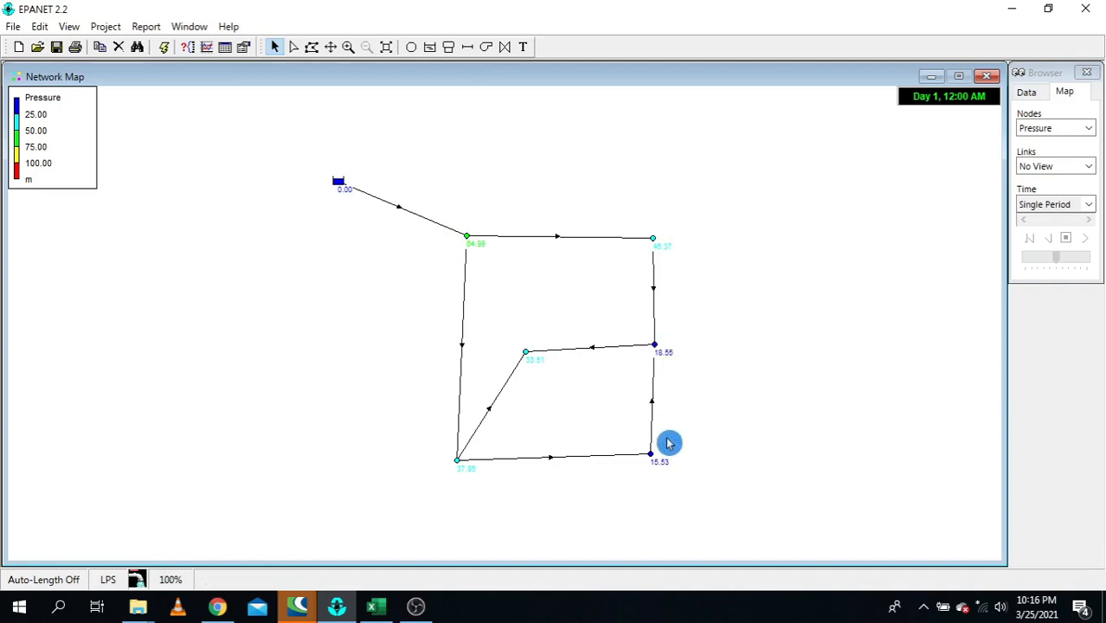
double_click(526, 353)
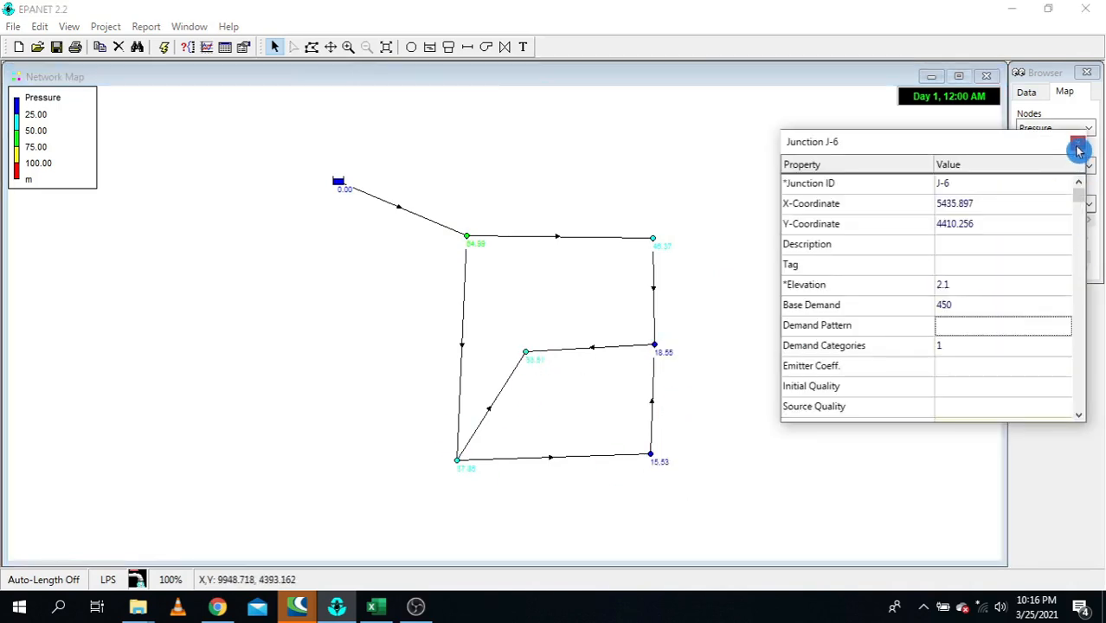
click(1078, 143)
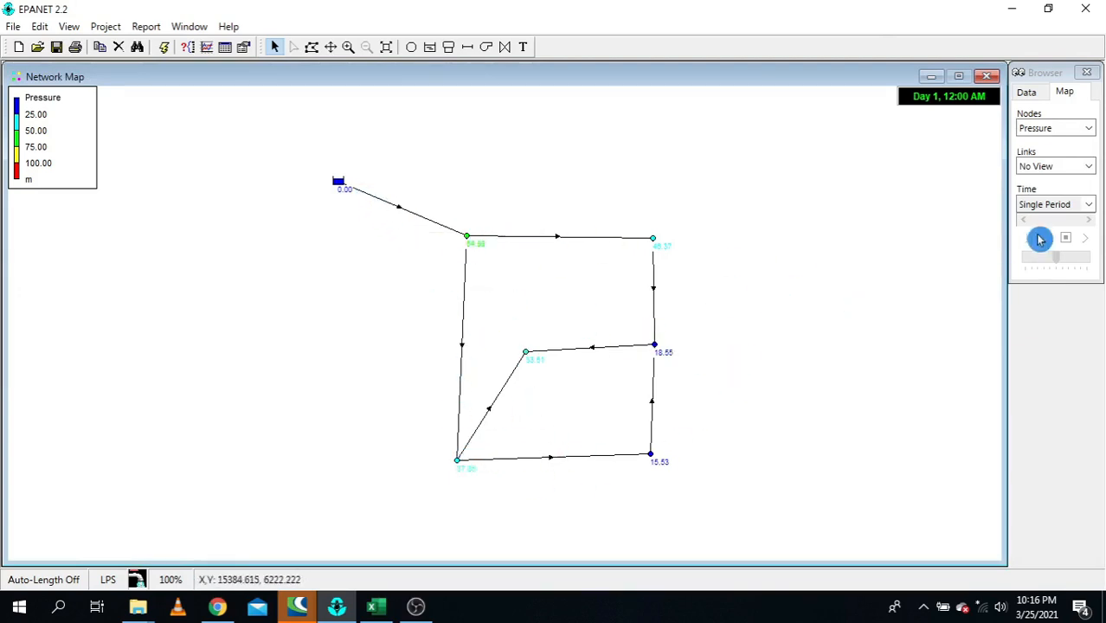
- Look through the node display options for the map and choose Pressure again to examine the junction pressures
click(1057, 129)
click(1039, 92)
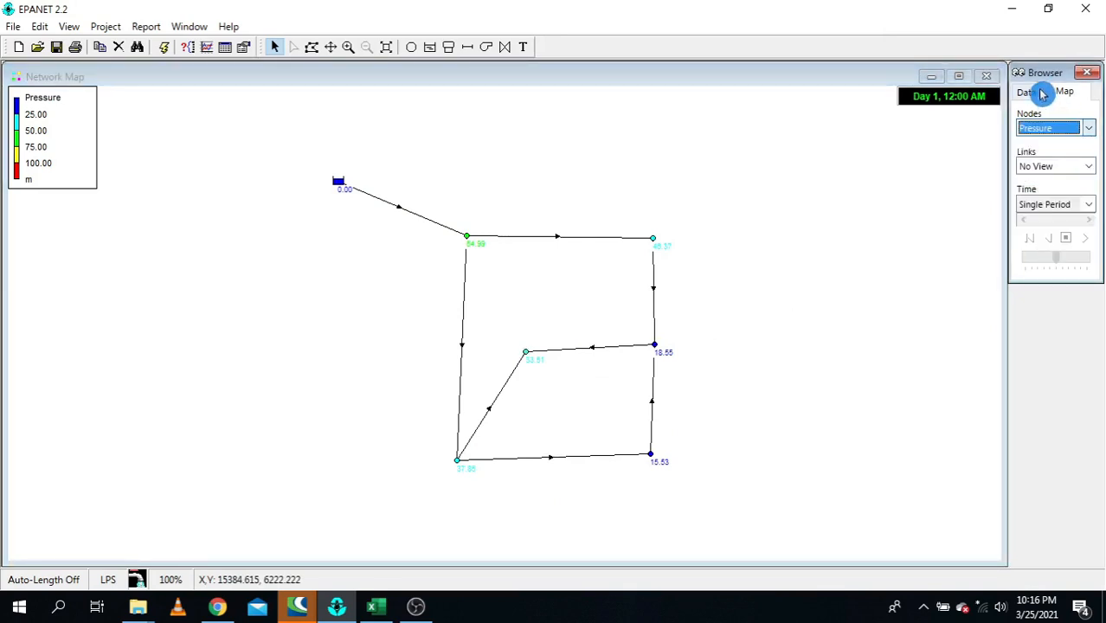
click(1026, 93)
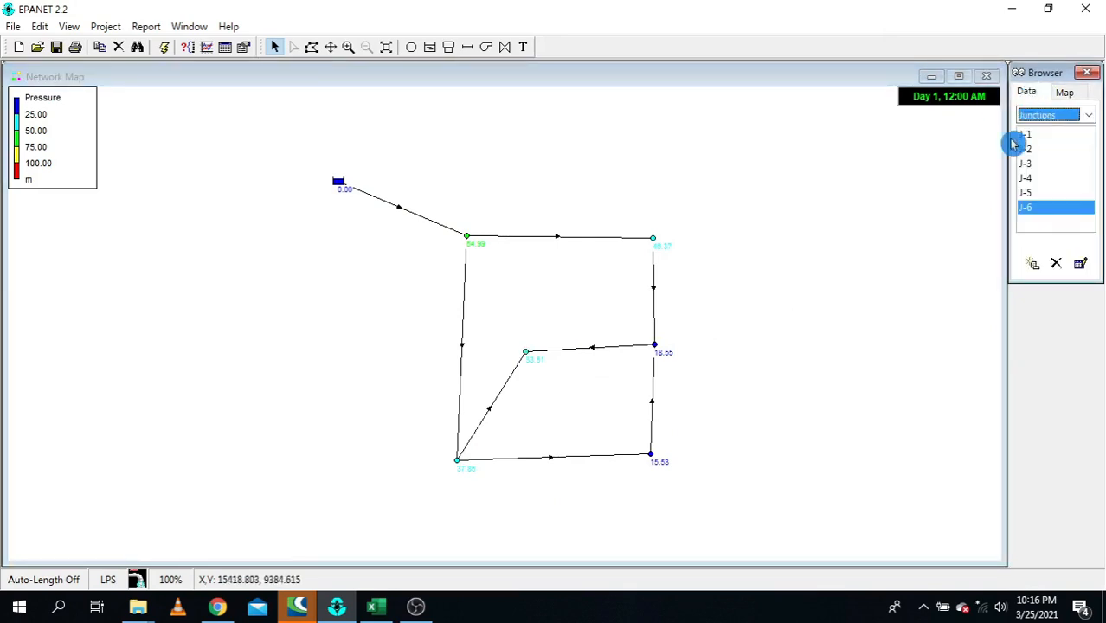
click(1066, 92)
click(1054, 130)
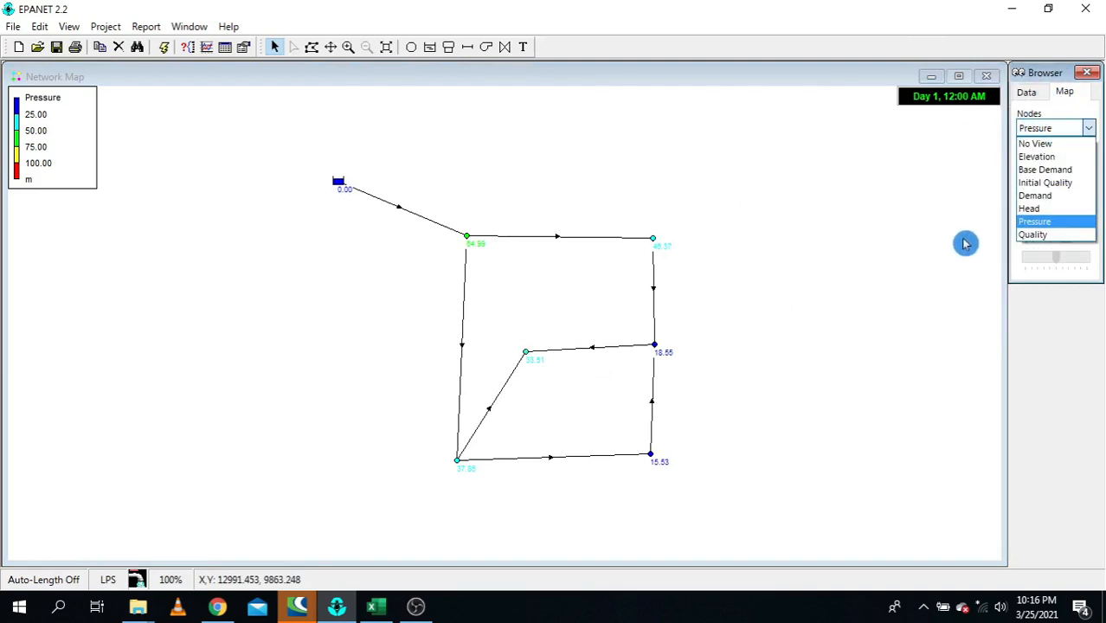
click(1044, 225)
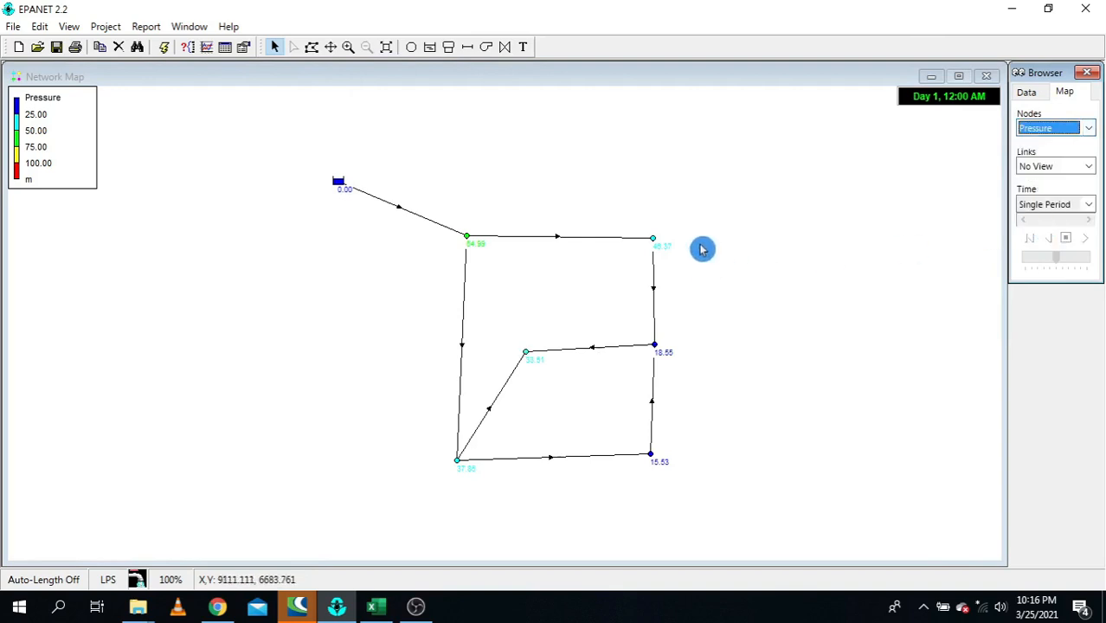
- Display Flow as the link value on the network map and examine the pipe flows, including pipe P-2
click(1057, 164)
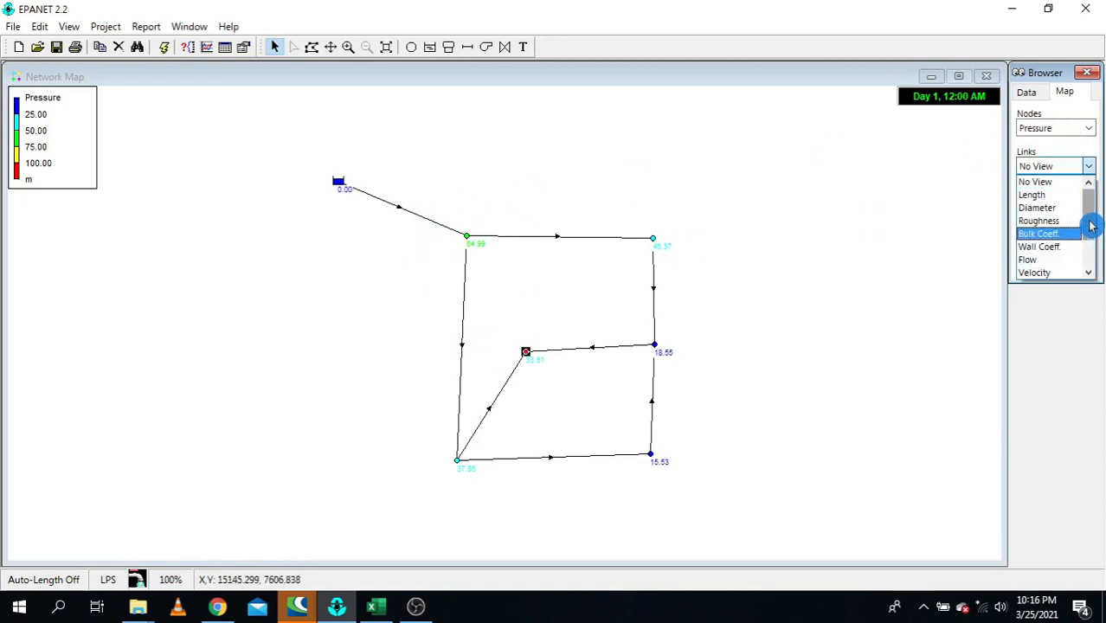
click(1049, 261)
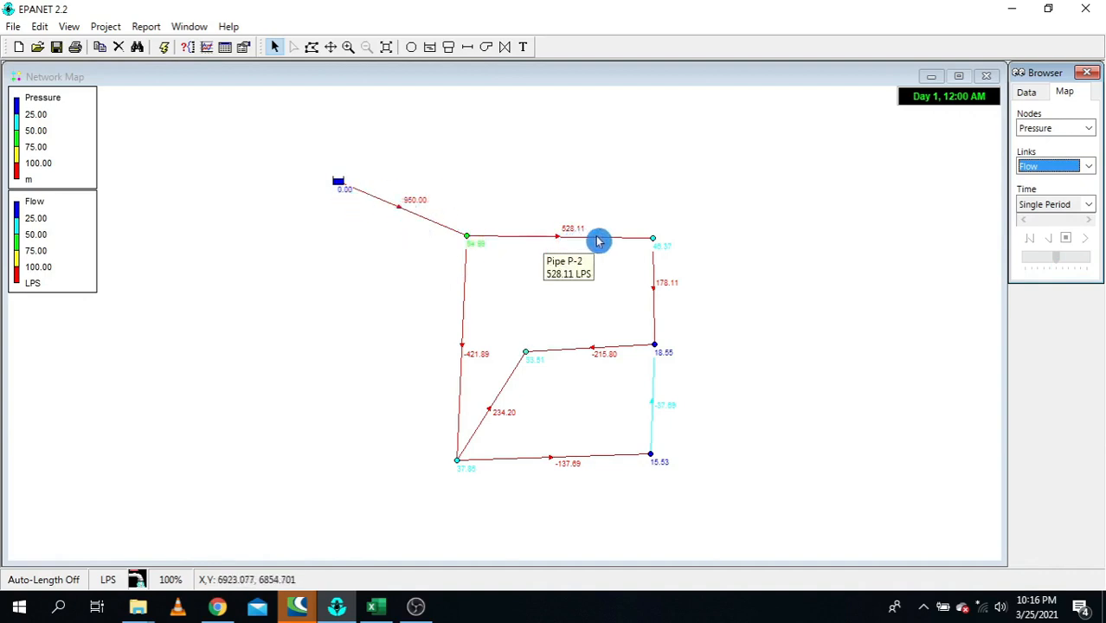
click(468, 239)
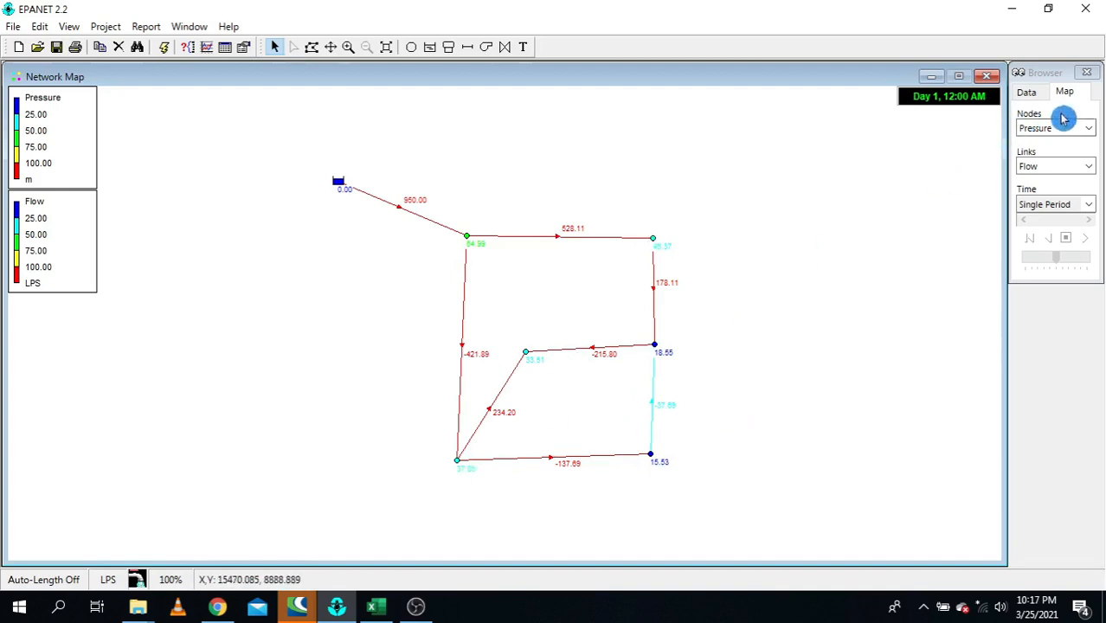
- View the node elevations on the map and return the node display to Pressure, with Flow as the link display
click(1030, 92)
click(1060, 93)
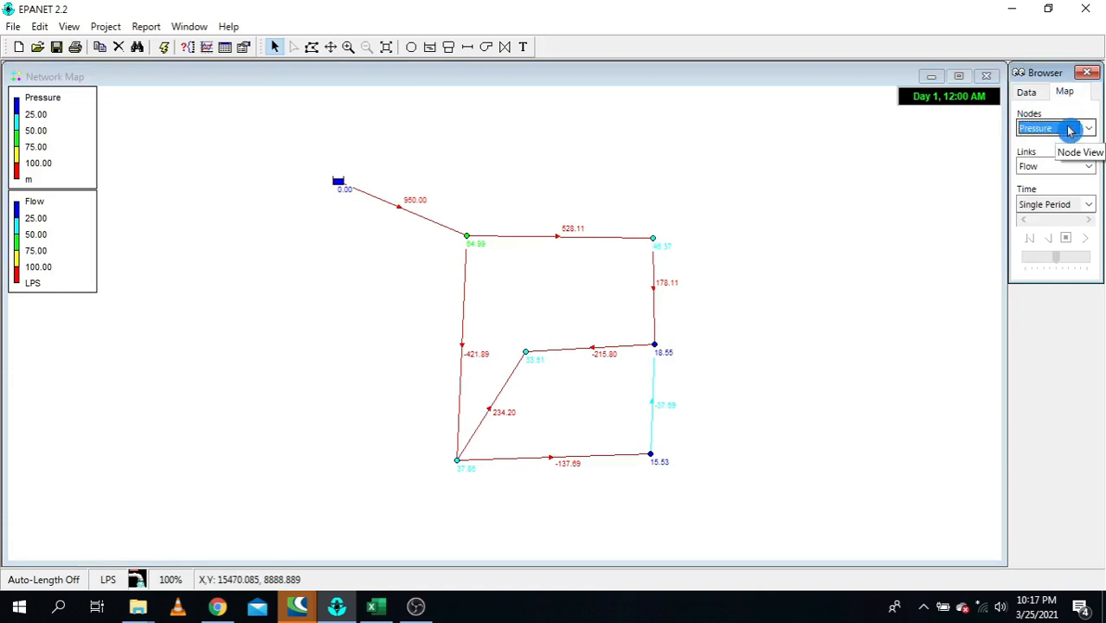
click(1070, 130)
click(1071, 130)
click(1071, 130)
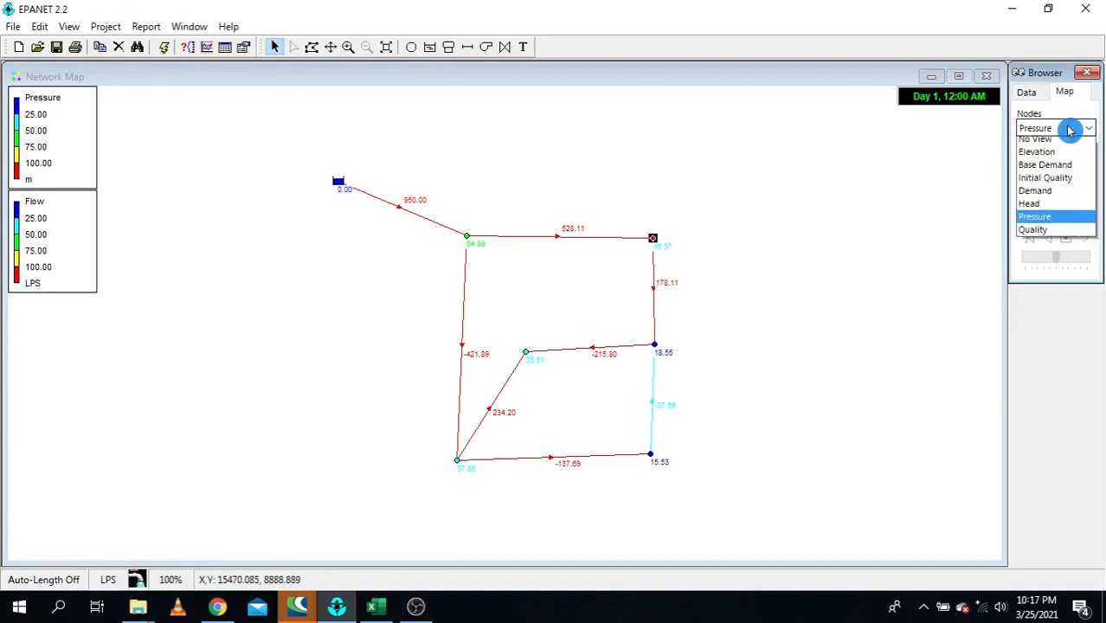
click(1055, 164)
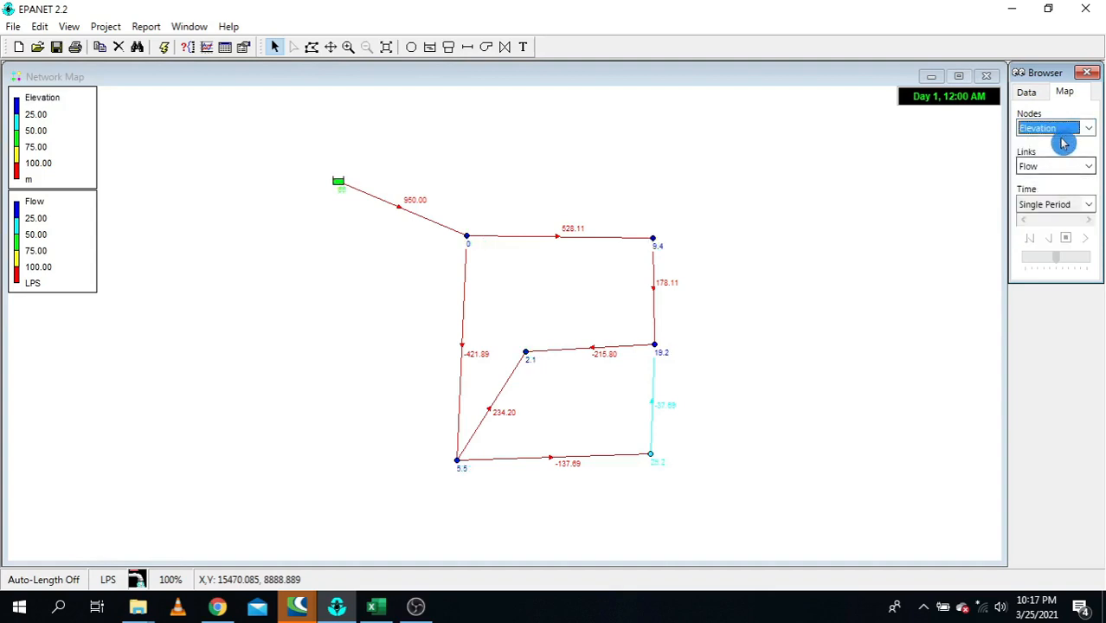
click(1063, 131)
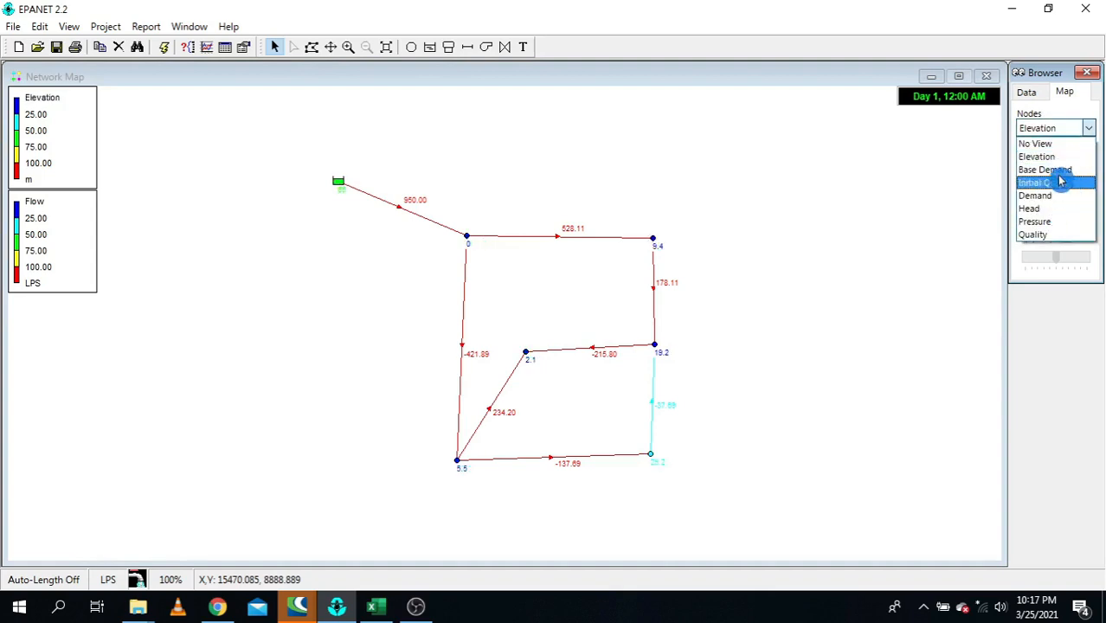
click(1054, 223)
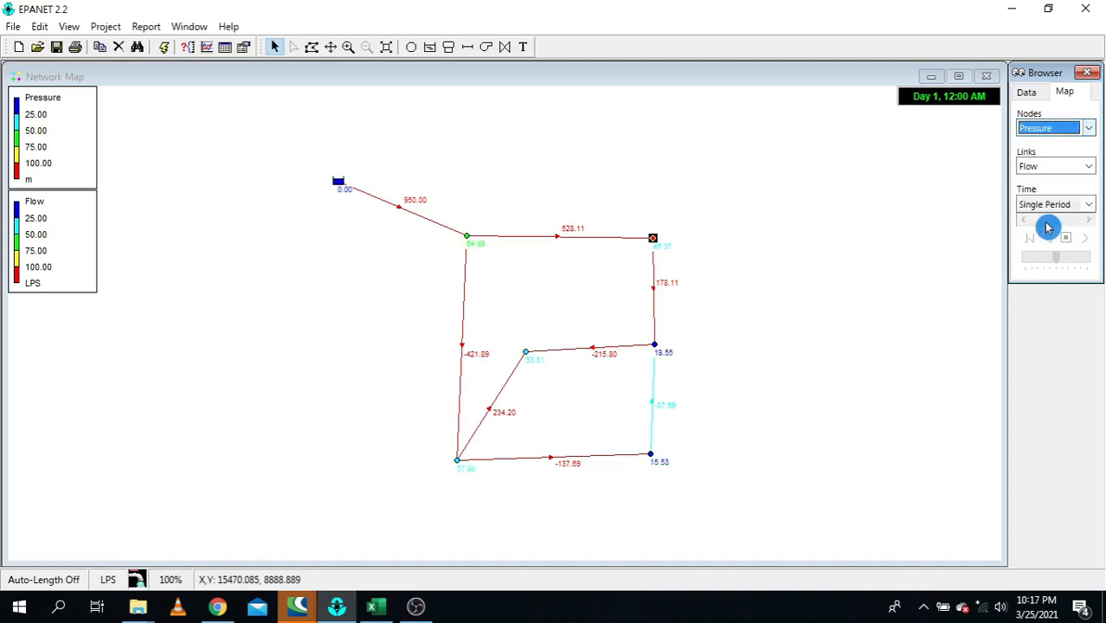
click(1042, 167)
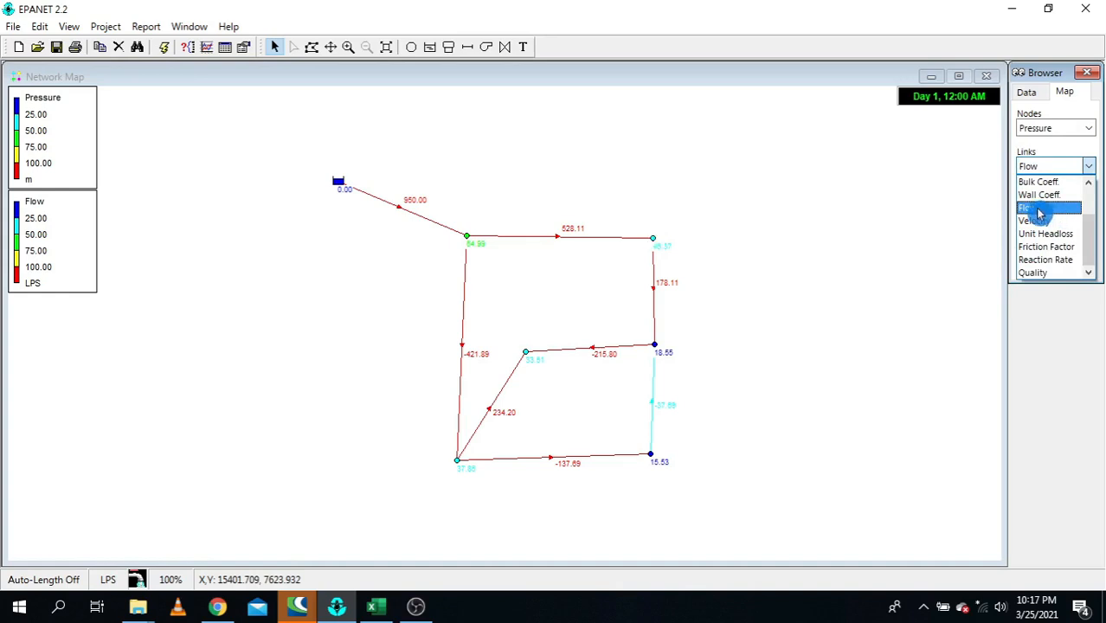
click(1039, 209)
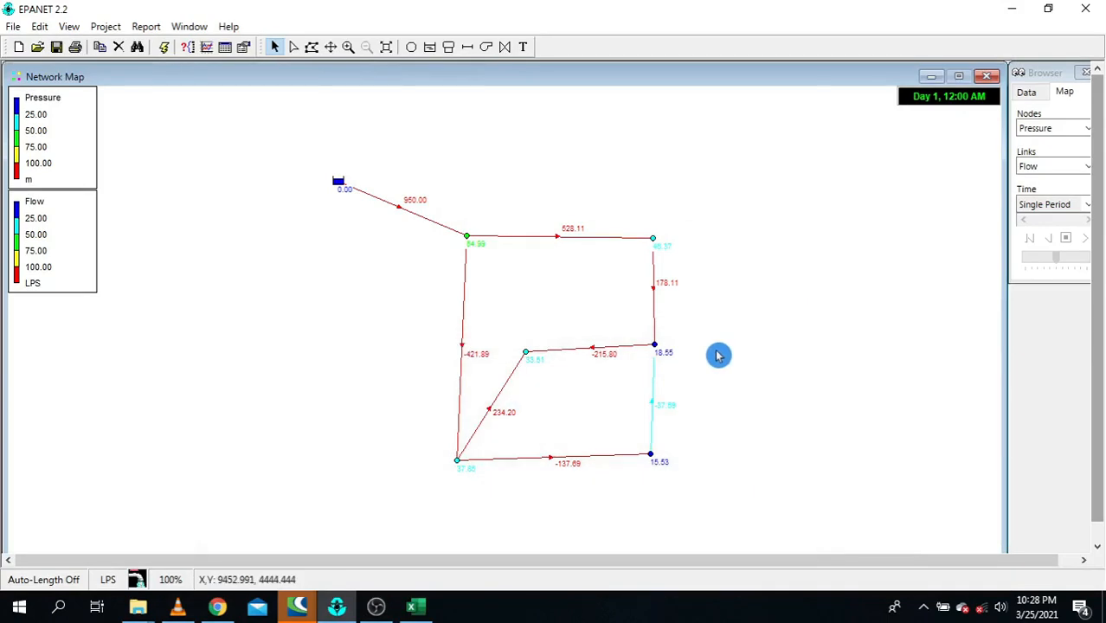
- Reverse the direction of pipe P-8 between junctions J-1 and J-5, which carries a negative flow
mouse_move(356, 194)
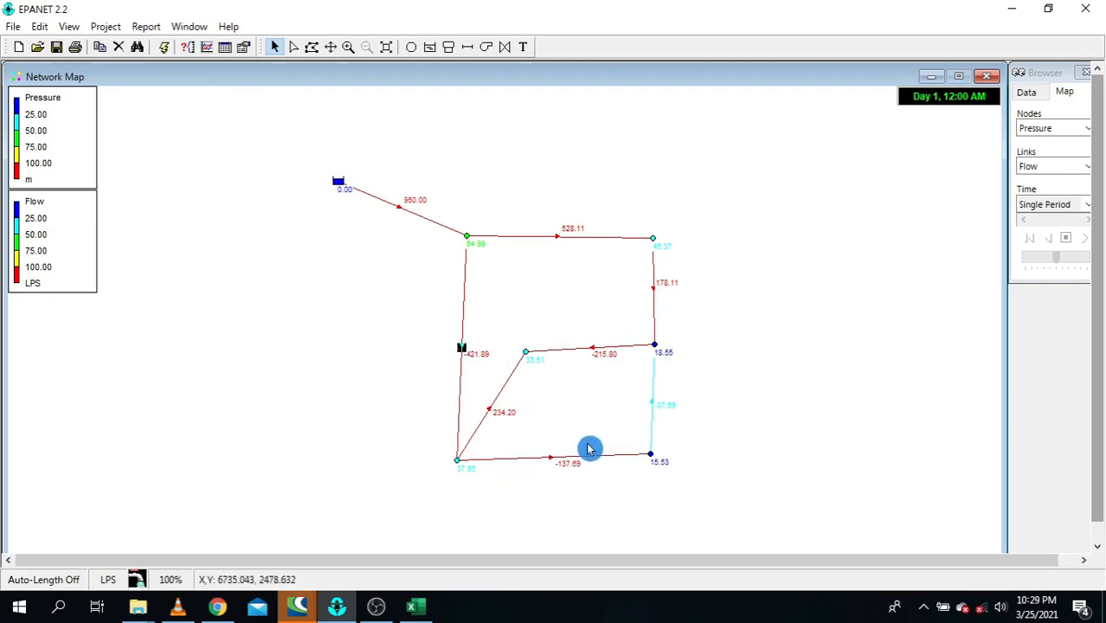
mouse_move(460, 314)
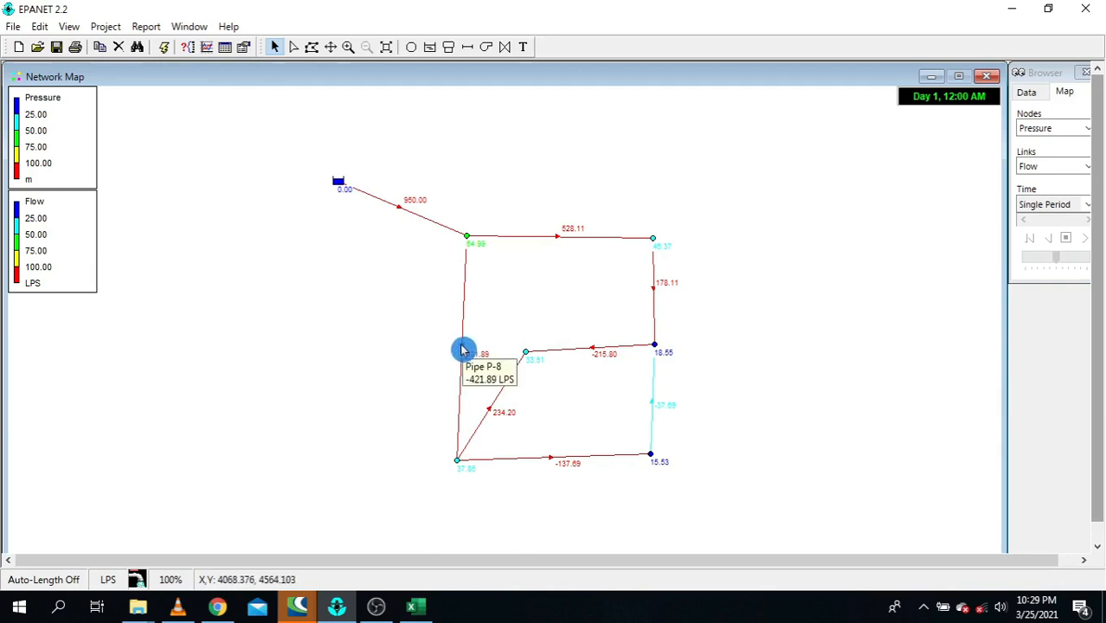
right_click(463, 350)
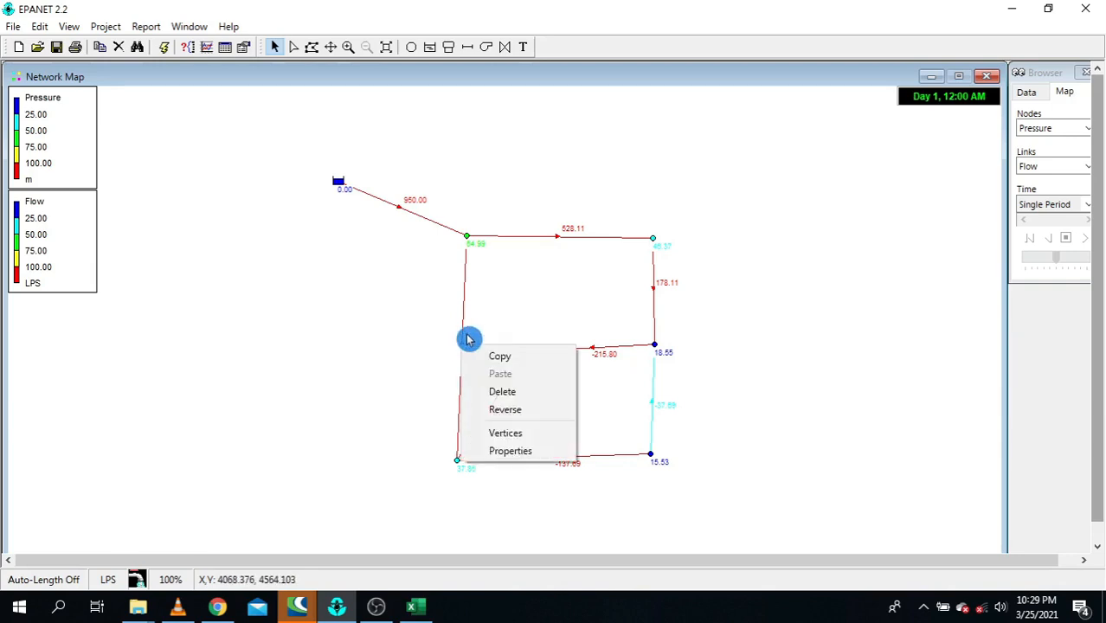
click(497, 342)
right_click(461, 349)
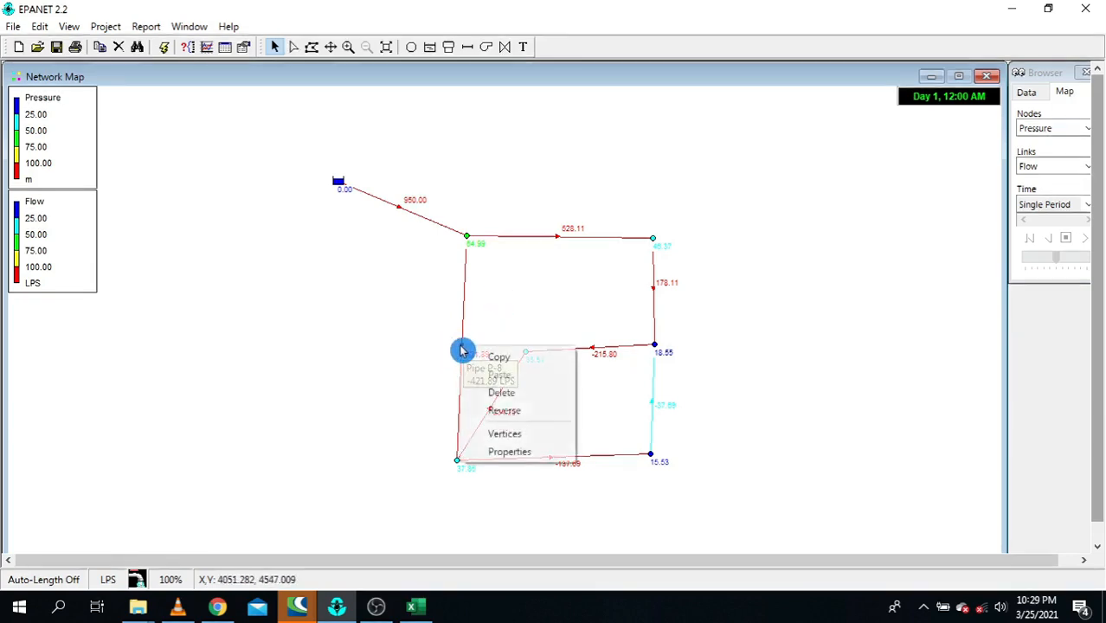
click(532, 418)
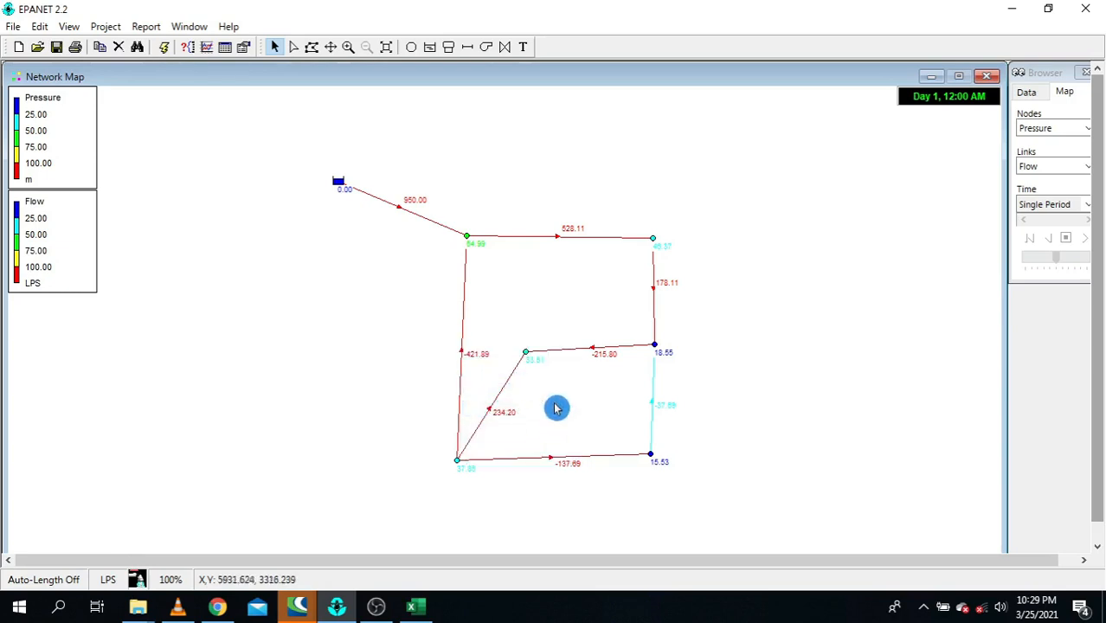
- Reverse the other negative-flow pipes P-7, P-5 and P-4, and rerun the hydraulic analysis
right_click(600, 353)
click(632, 414)
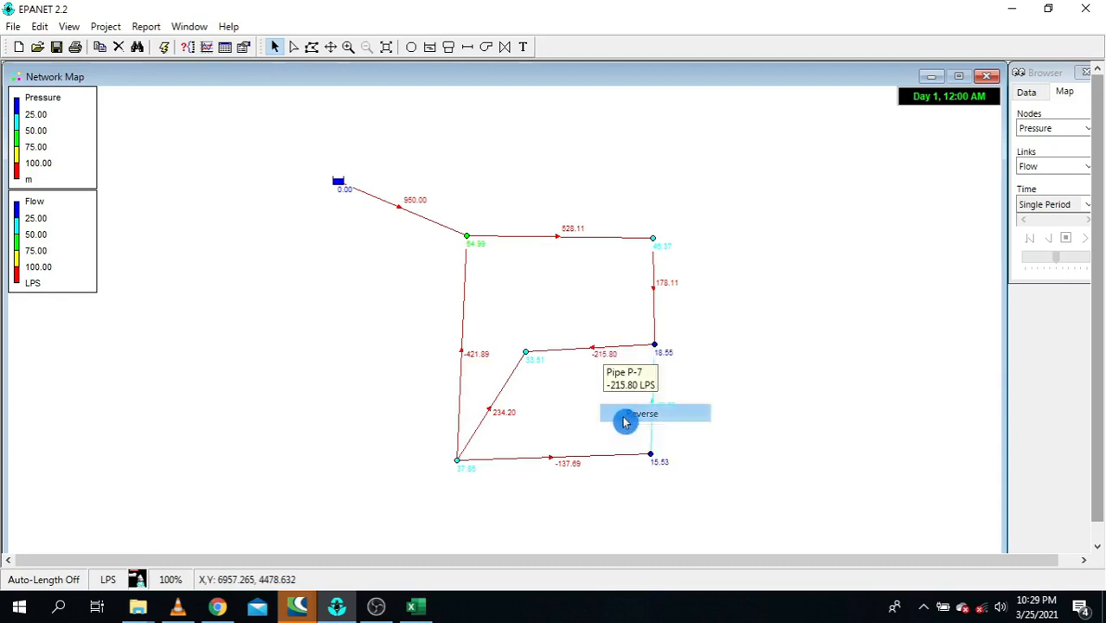
right_click(569, 462)
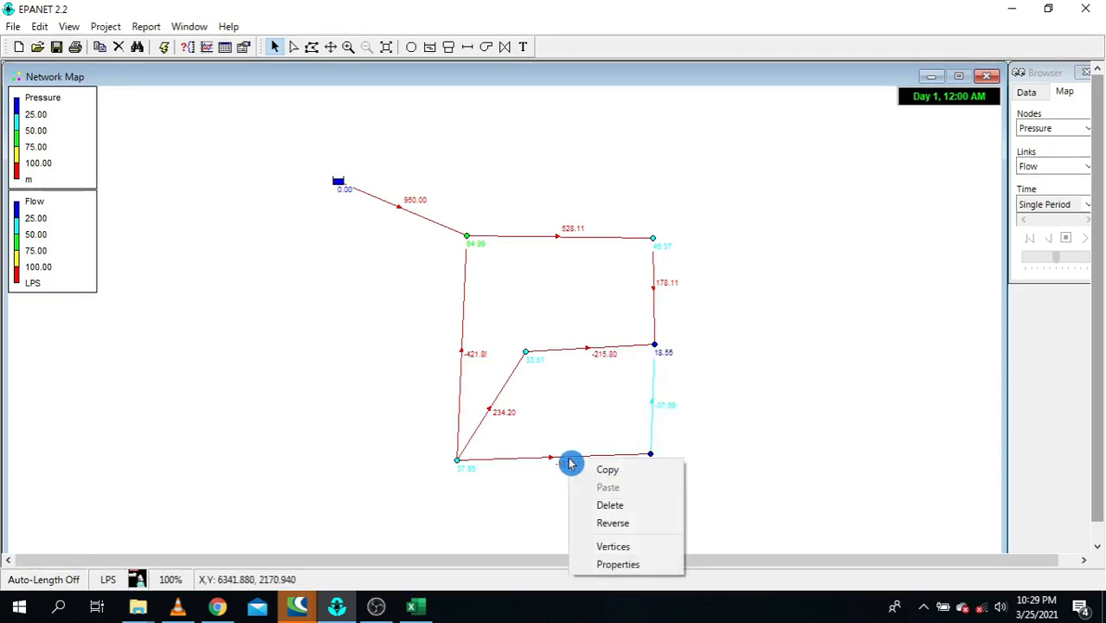
click(627, 524)
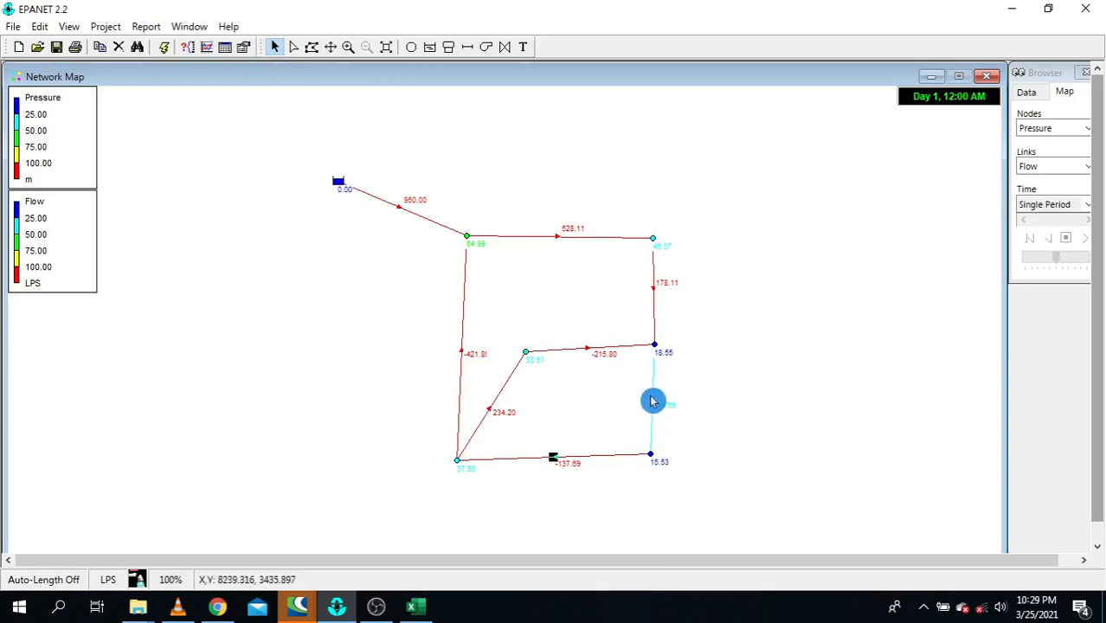
right_click(654, 407)
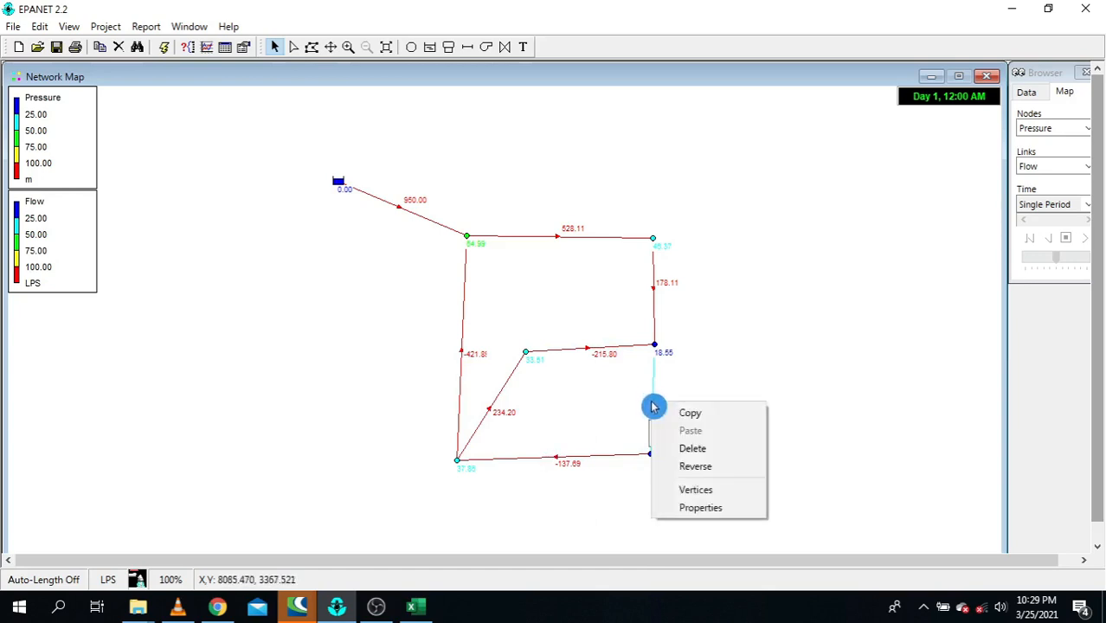
click(685, 468)
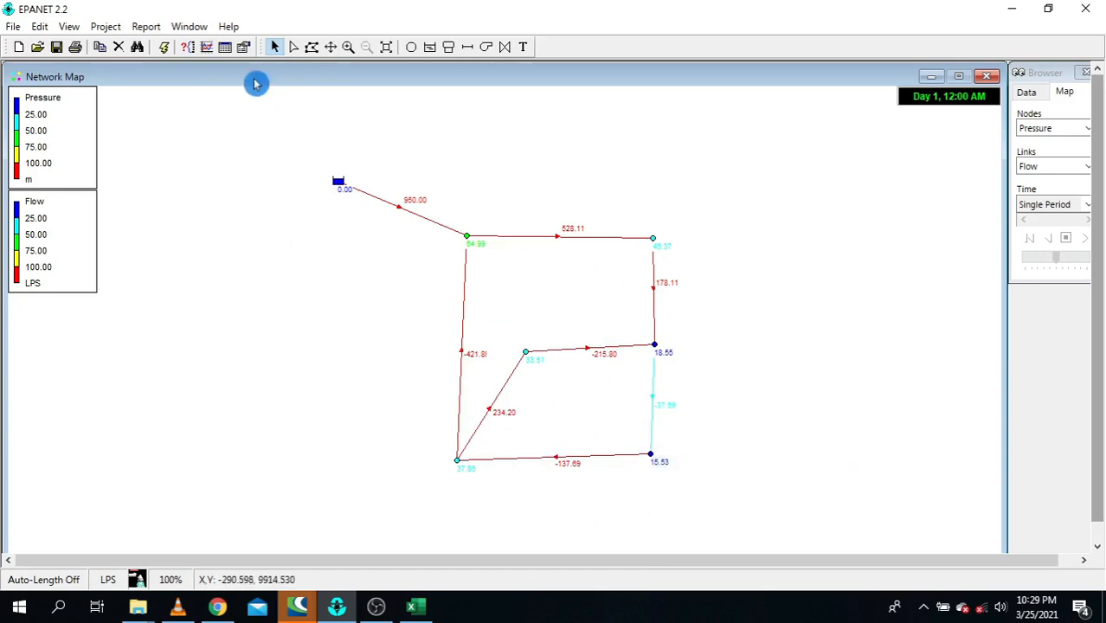
click(165, 47)
click(552, 322)
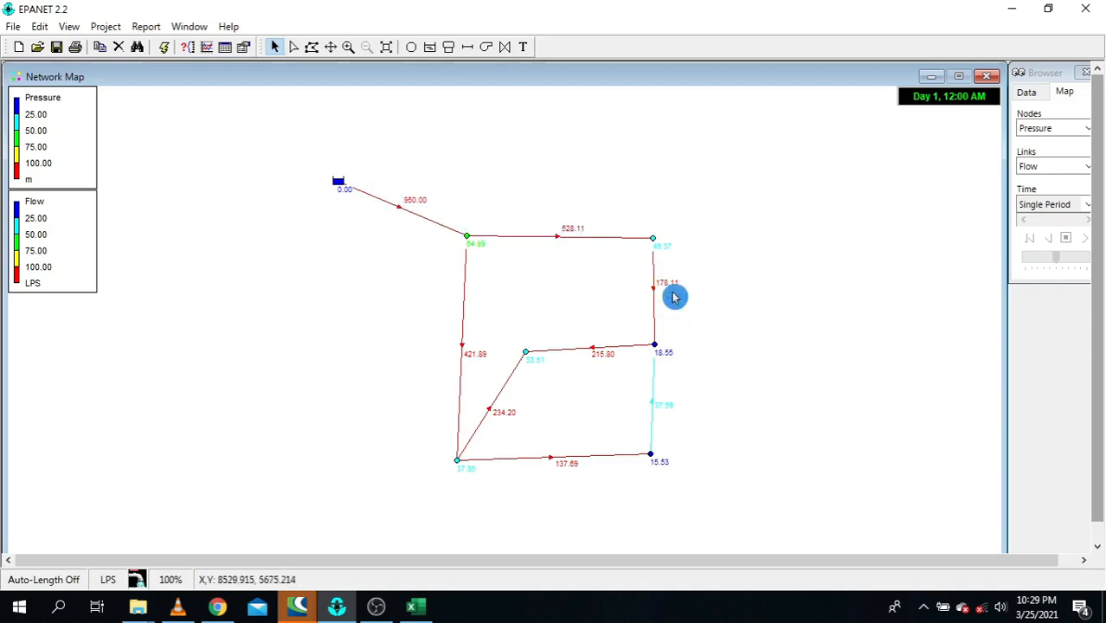
- Set the notation font size to 10 in the map options to enlarge the node and link values
right_click(759, 259)
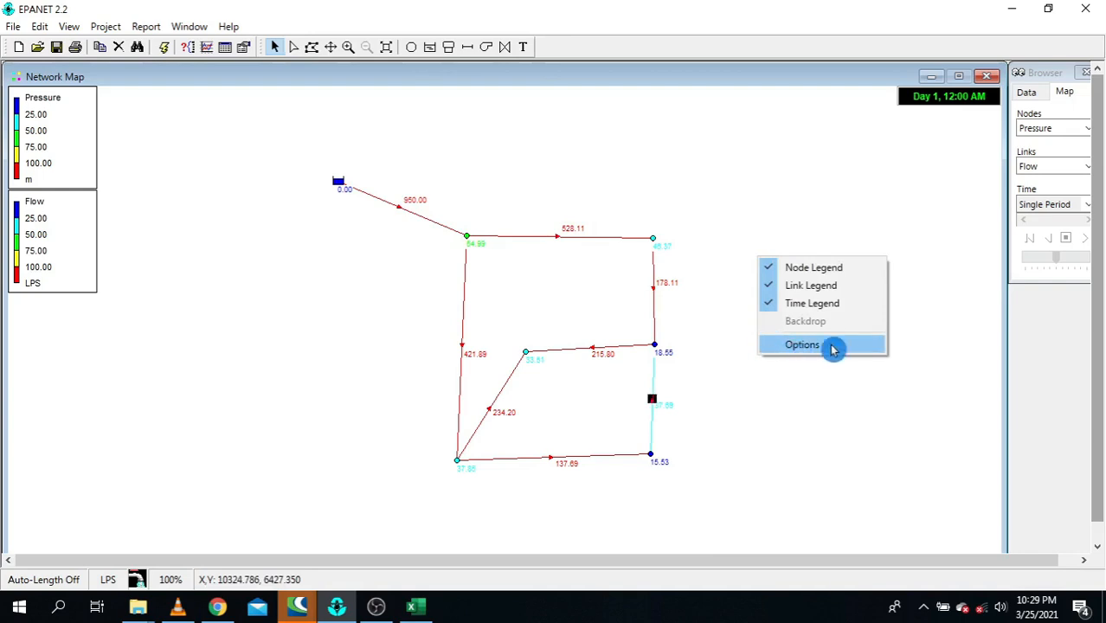
right_click(760, 207)
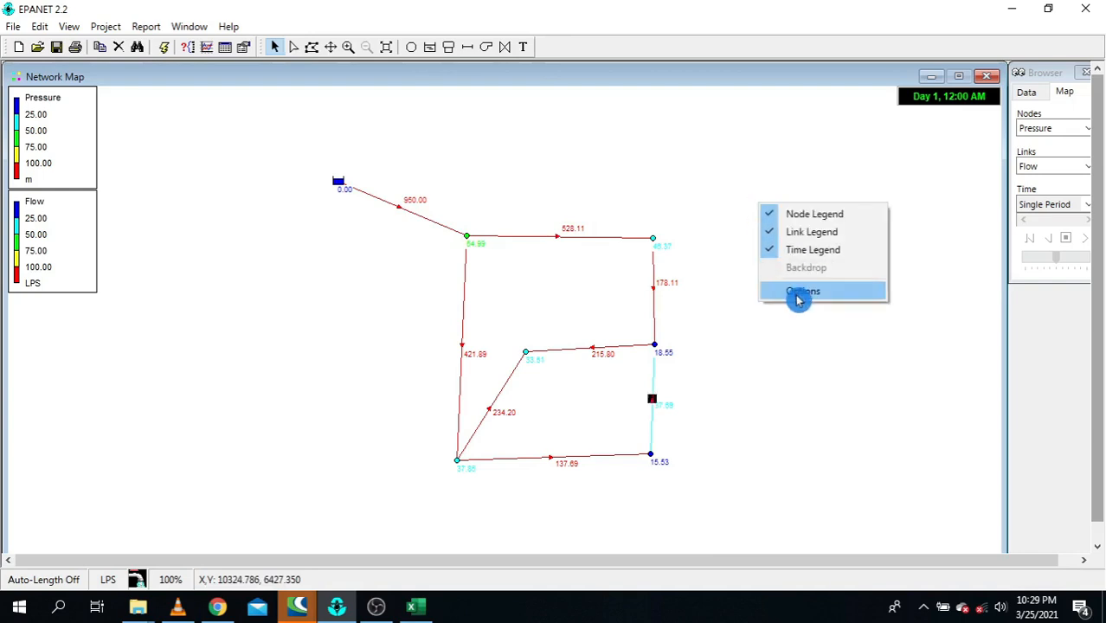
click(798, 293)
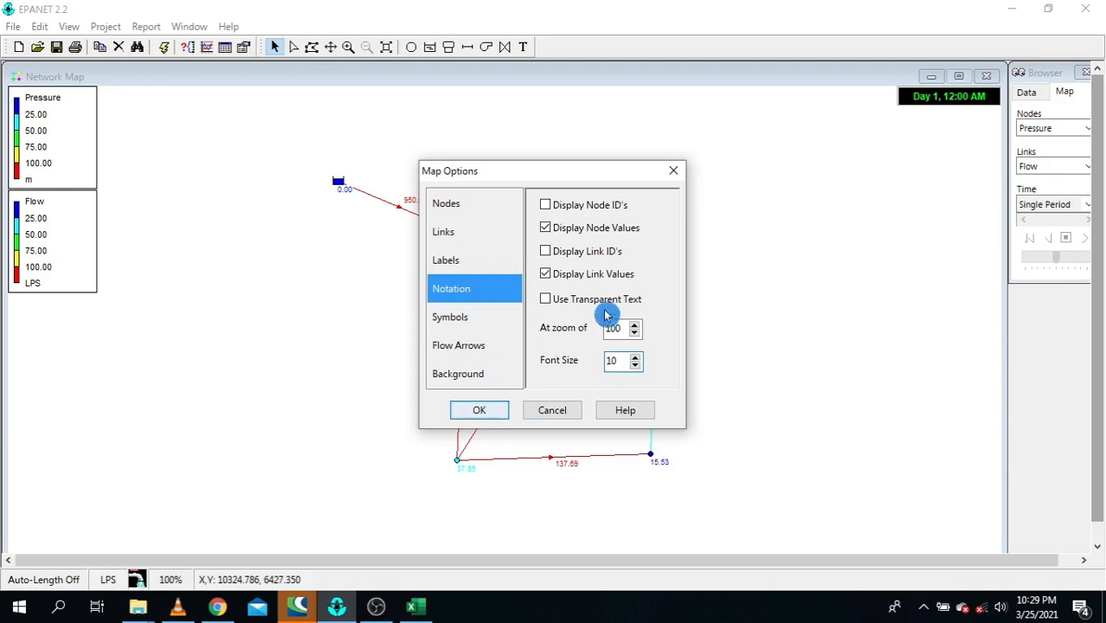
click(489, 411)
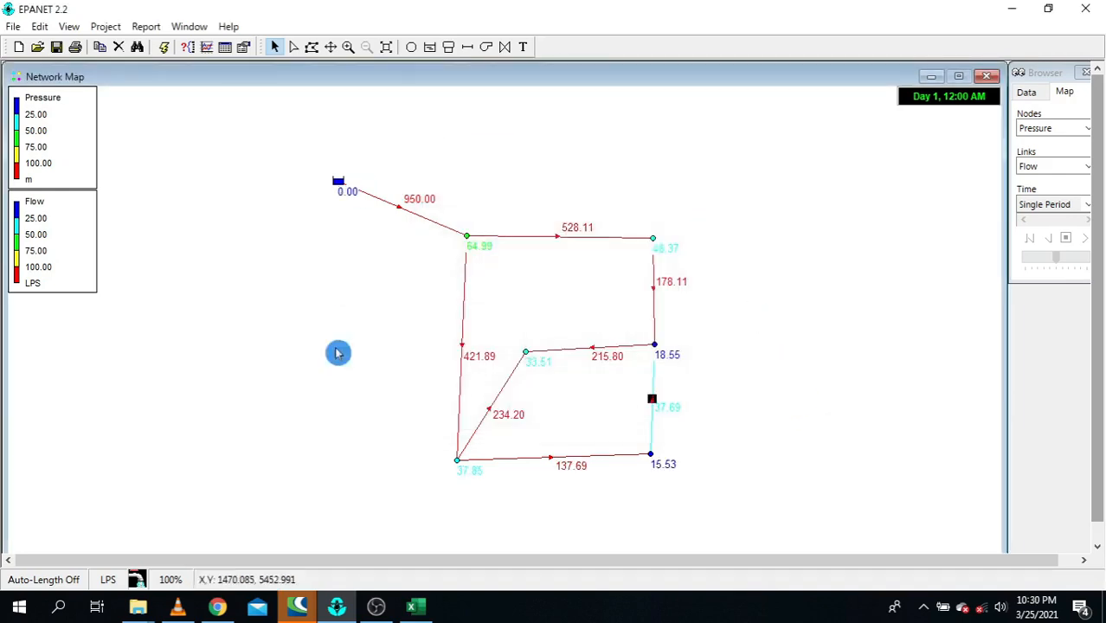
click(653, 399)
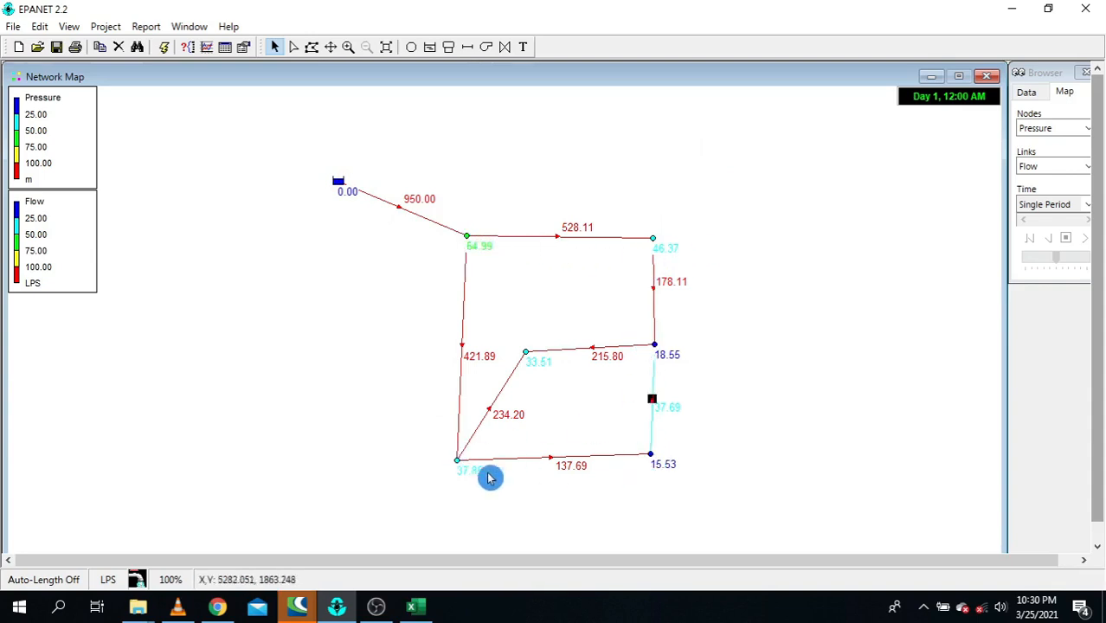
- Turn on the display of node IDs and link IDs in the map's notation options
right_click(765, 238)
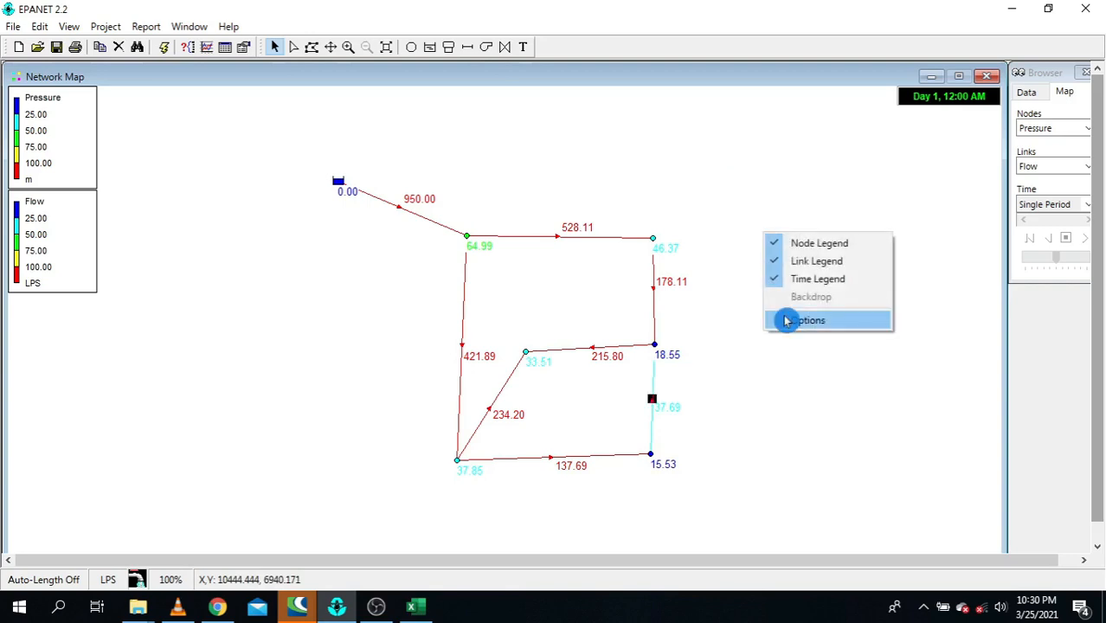
click(785, 319)
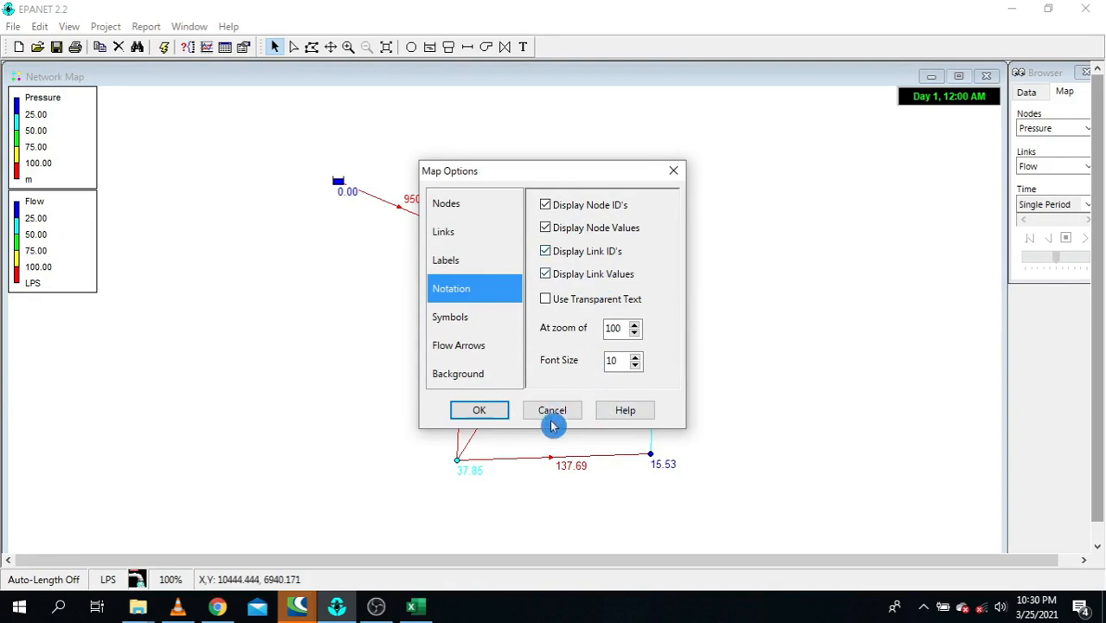
click(475, 419)
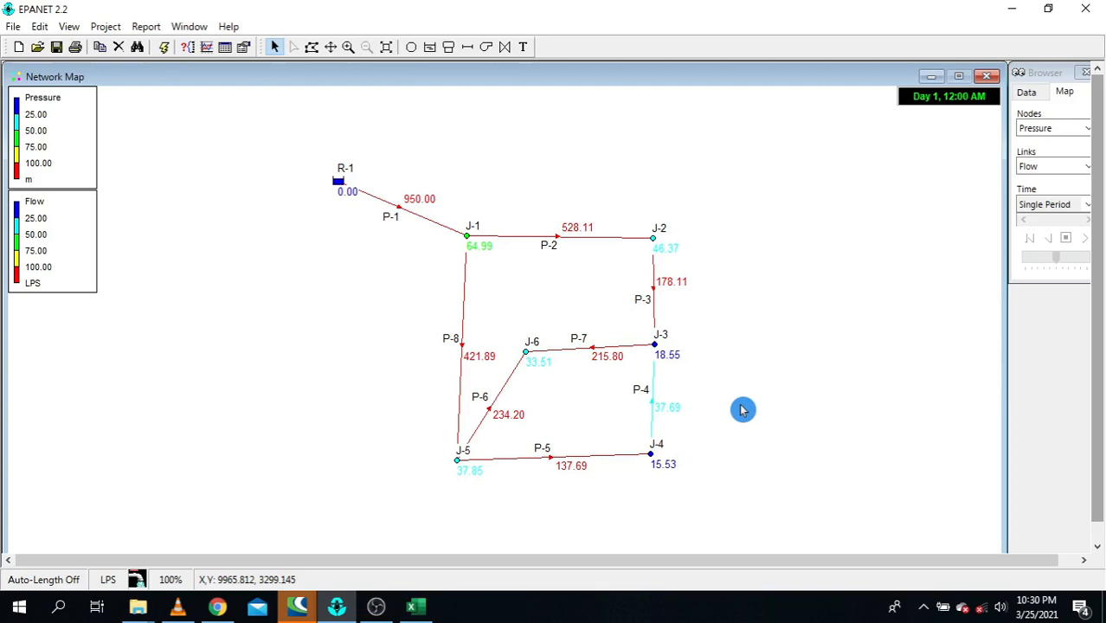
- Switch to the results workbook in Excel, select the EPANET Value cells D4:D9, and shrink the window to reveal the network map beside it
click(419, 609)
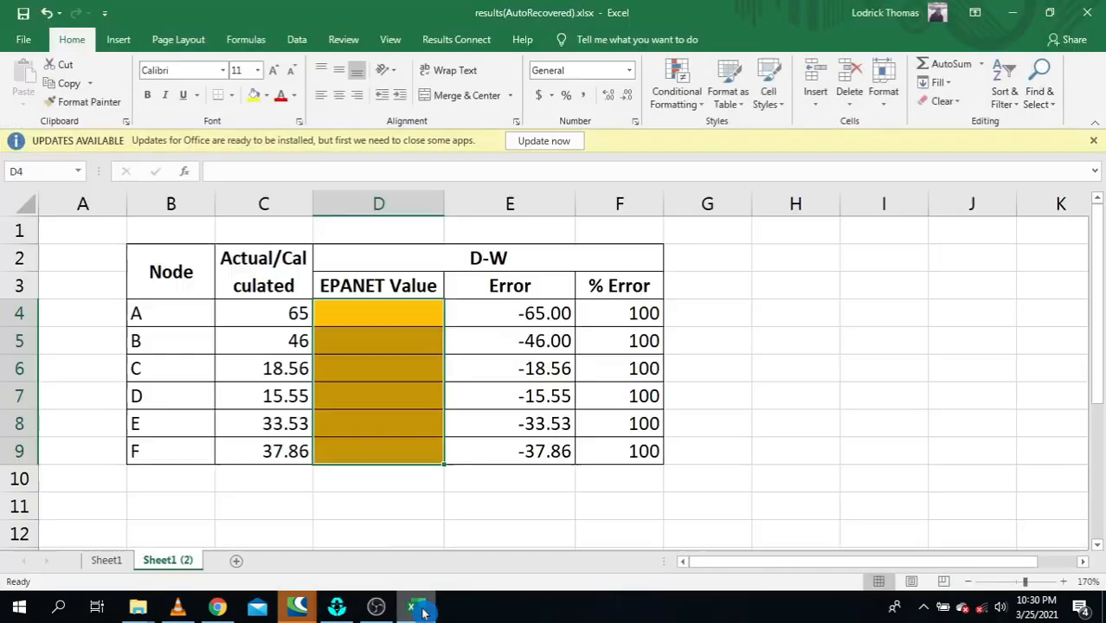
click(367, 327)
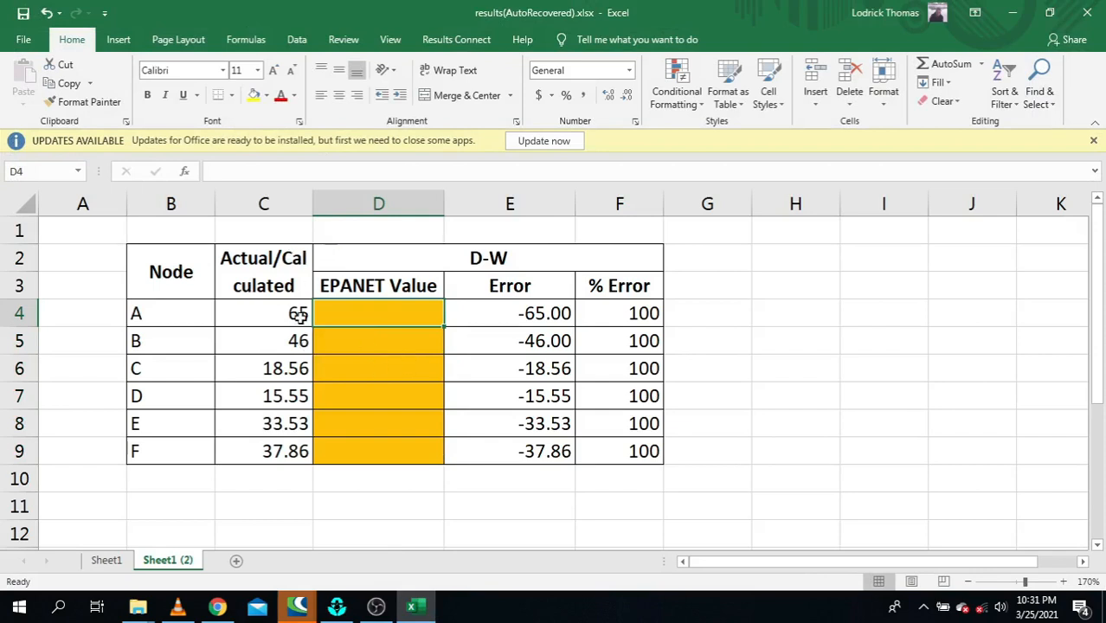
drag(299, 317, 279, 457)
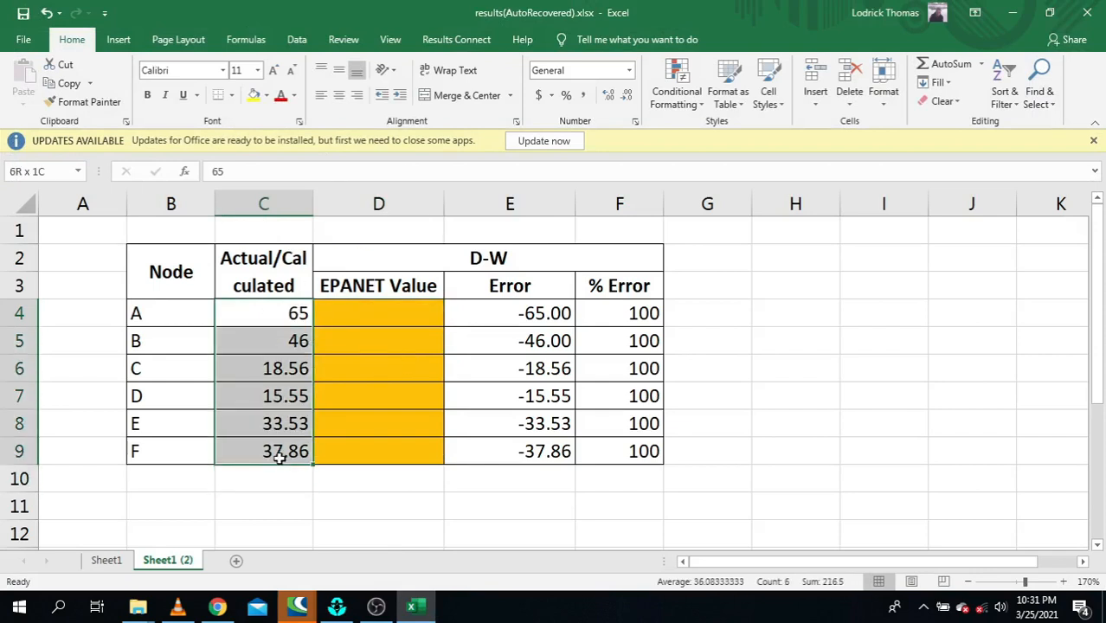
drag(292, 314, 273, 451)
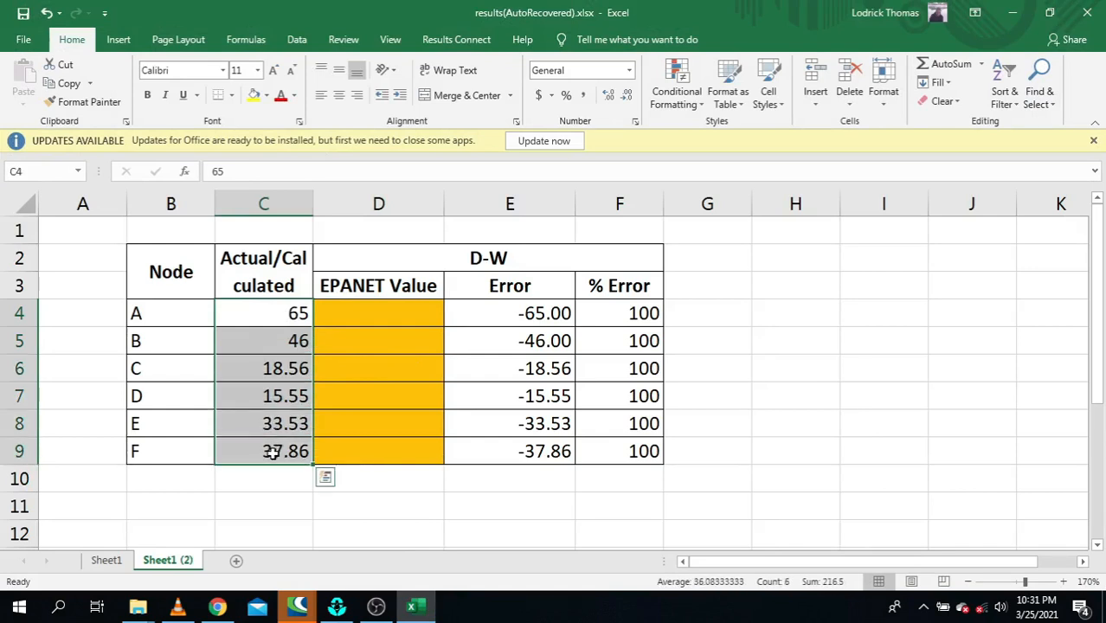
click(387, 314)
drag(386, 314, 353, 461)
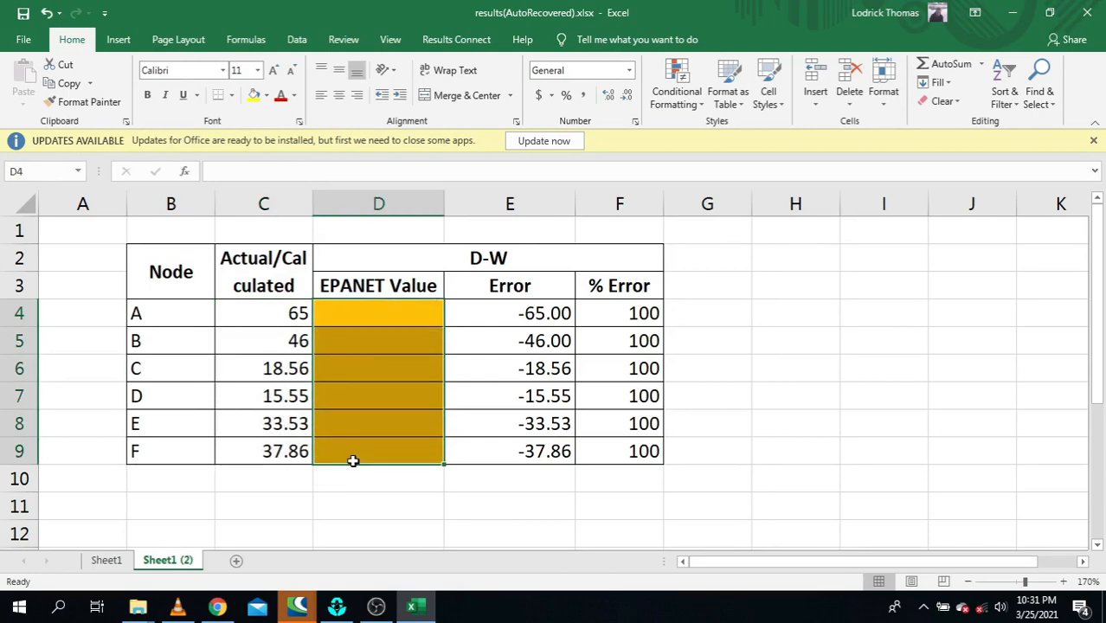
click(1050, 12)
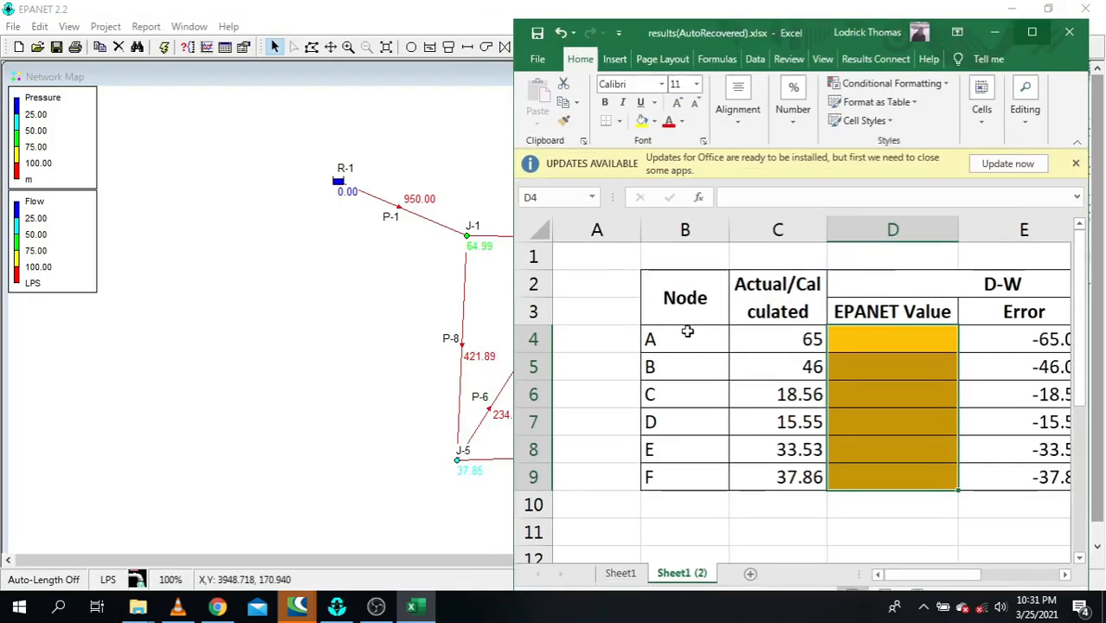
- Switch to EPANET and restore its window to a smaller size so the whole network map shows beside the Excel workbook
click(336, 304)
click(1049, 10)
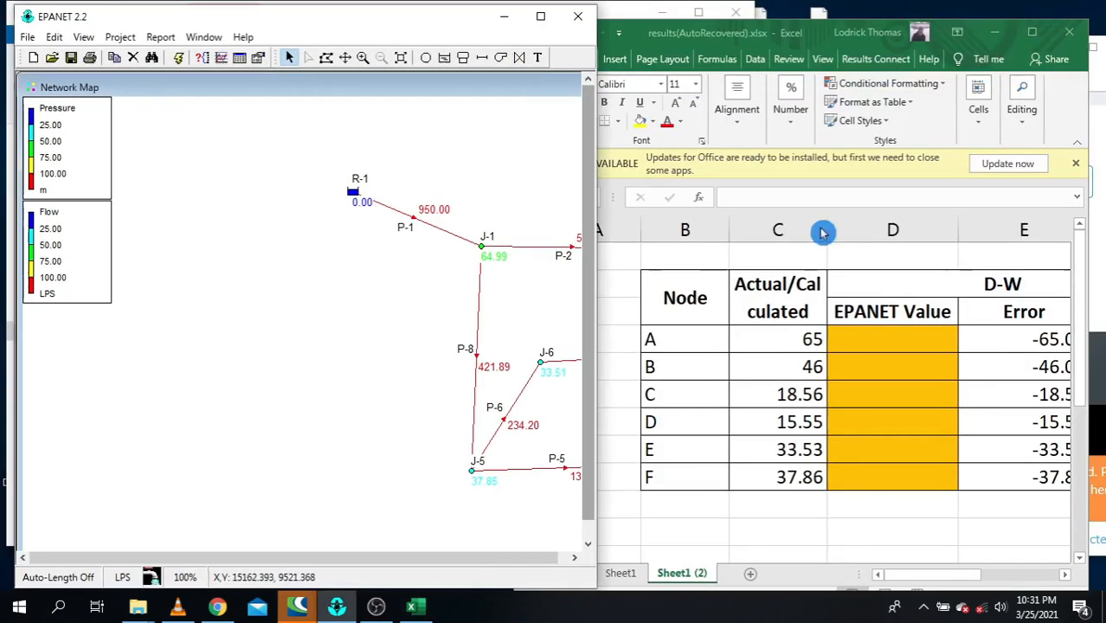
click(412, 605)
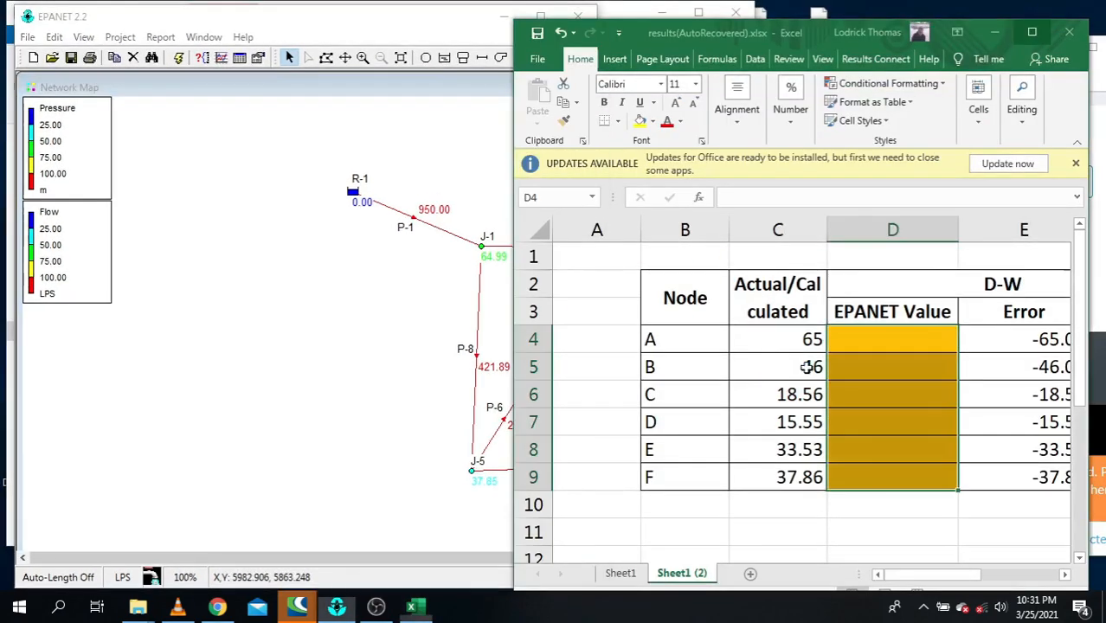
click(333, 279)
drag(253, 558, 400, 566)
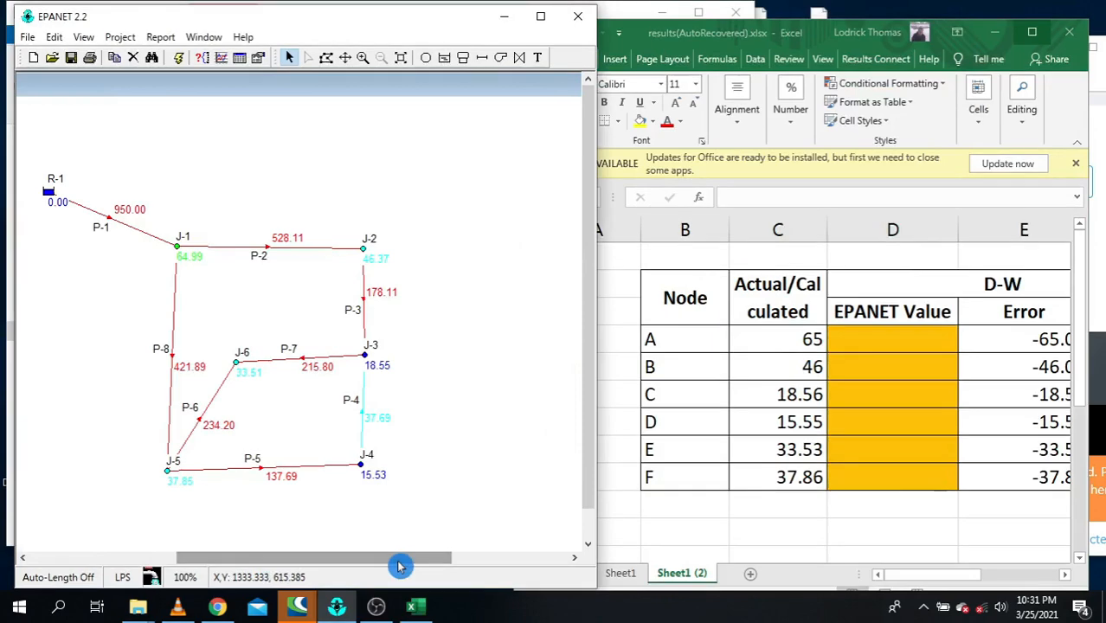
- In the Excel results table, enter the EPANET Value pressures for nodes A, B and C as 64.99, 46.37 and 18.55
click(897, 341)
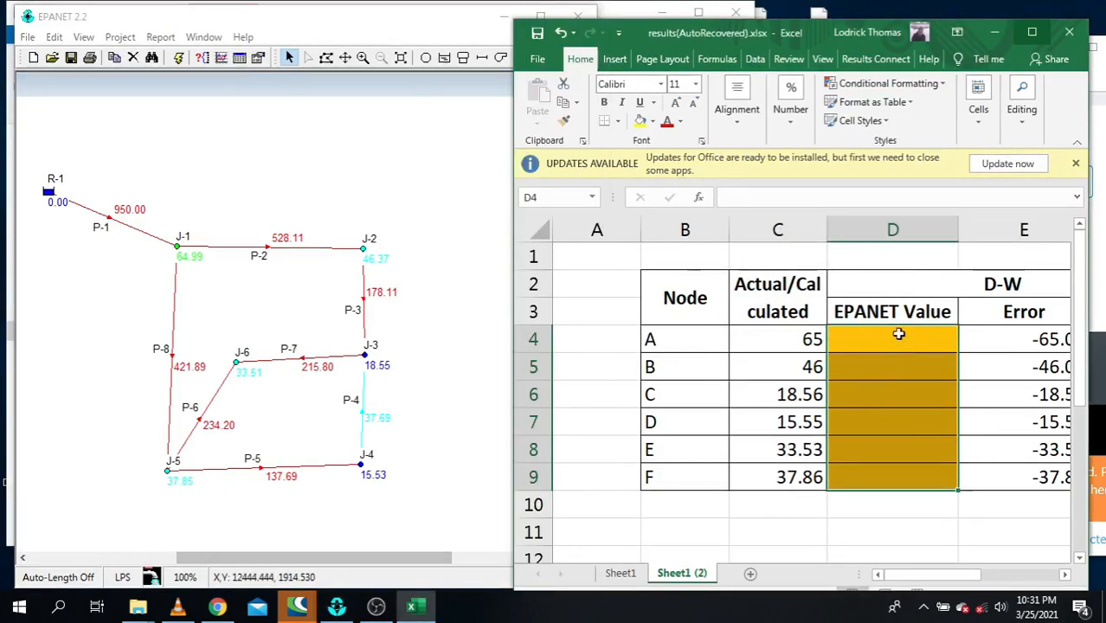
click(899, 334)
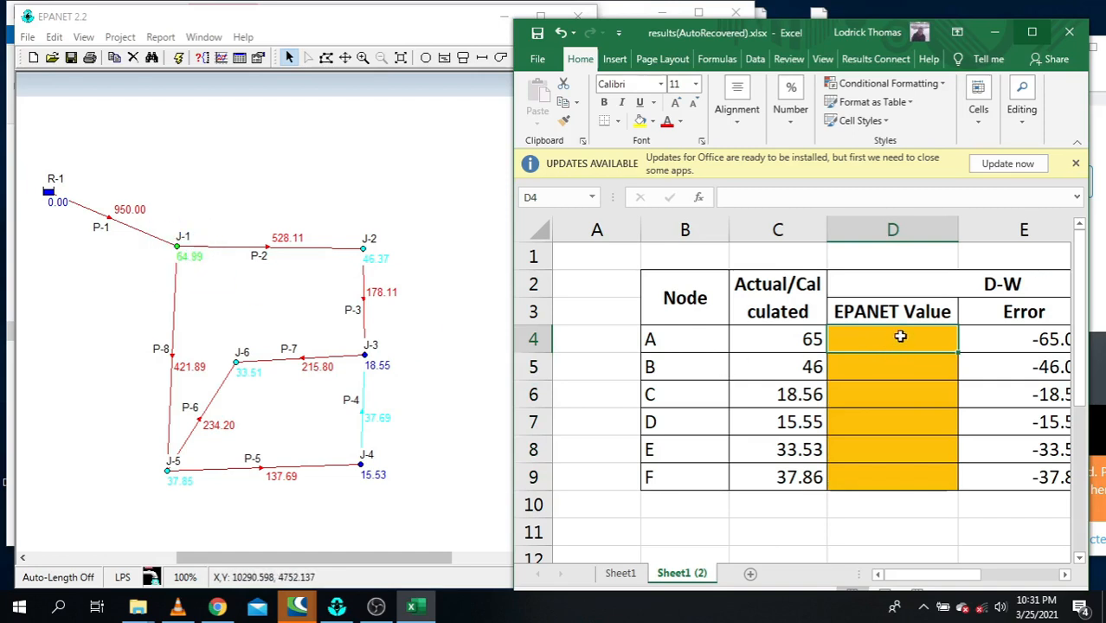
text(64.99)
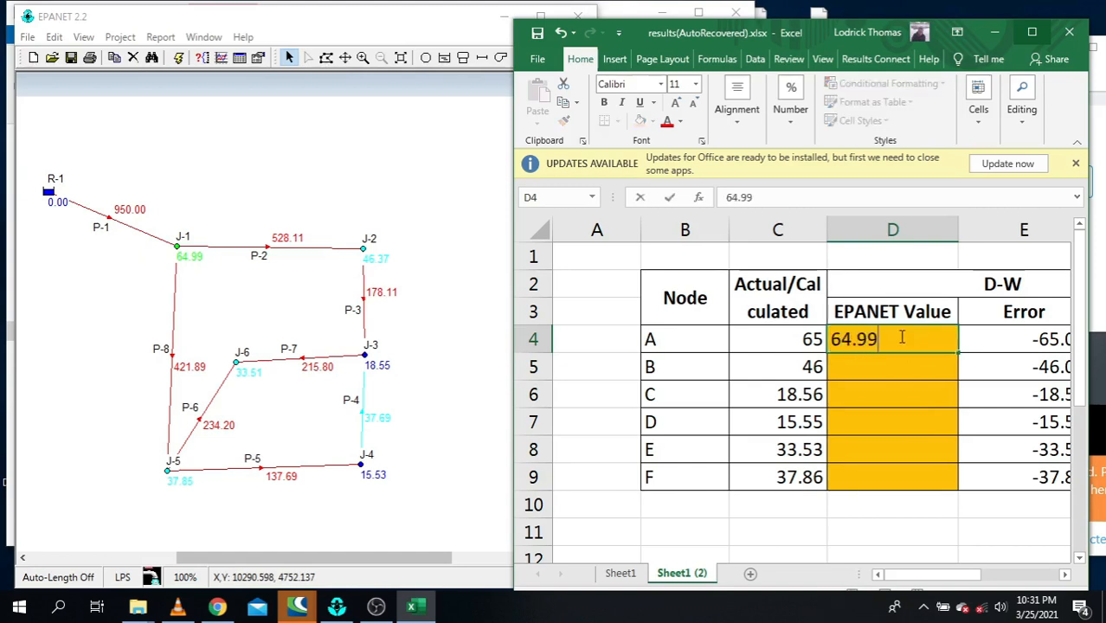
key(Return)
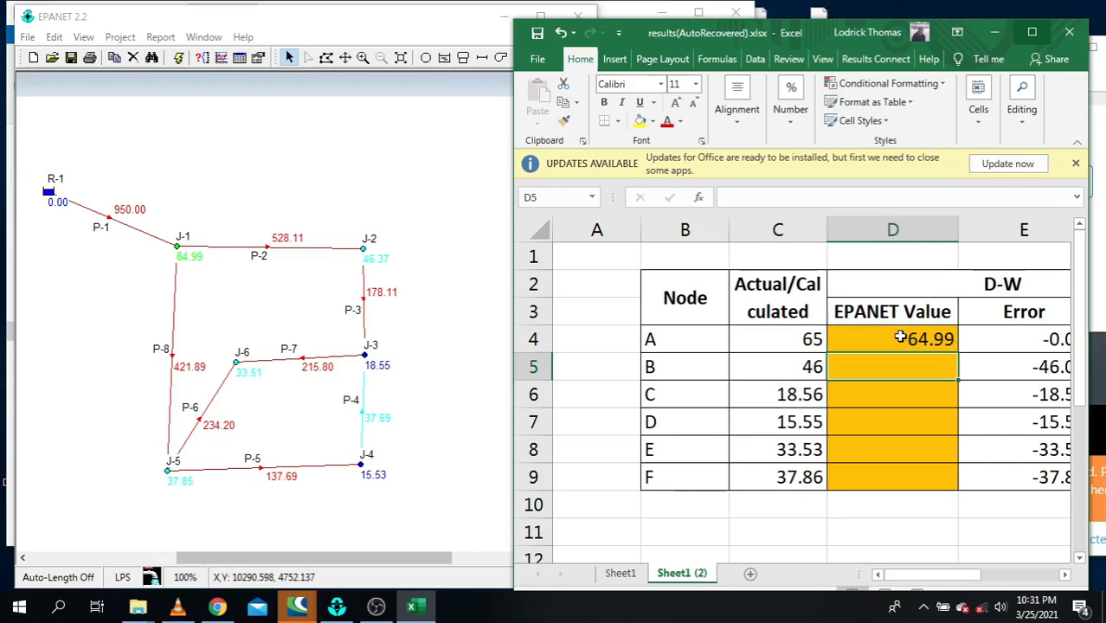
text(46.37)
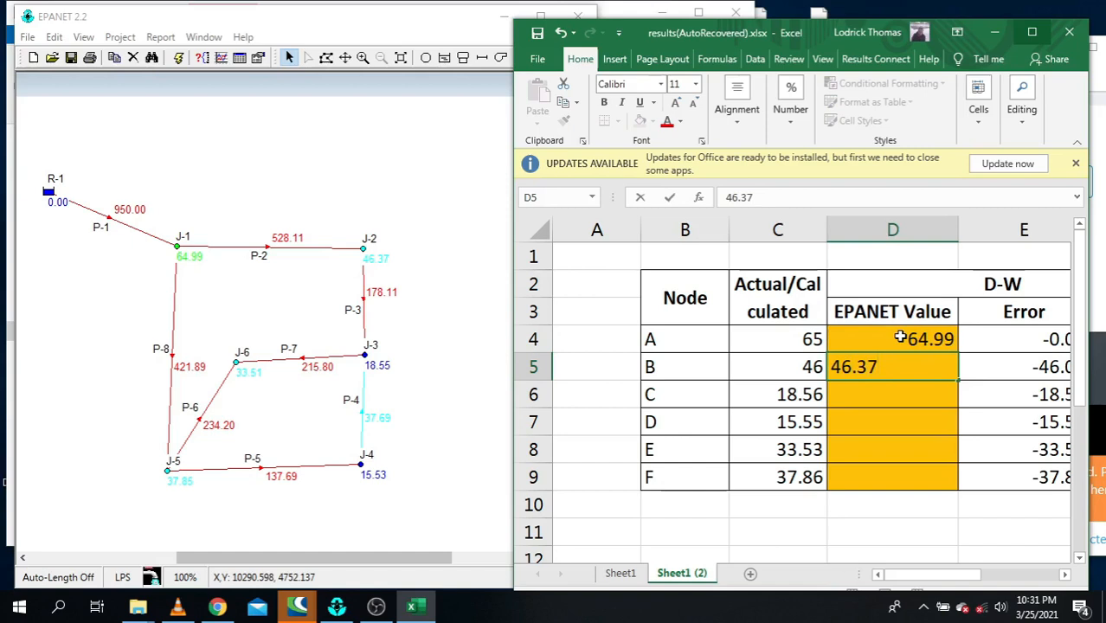
key(Return)
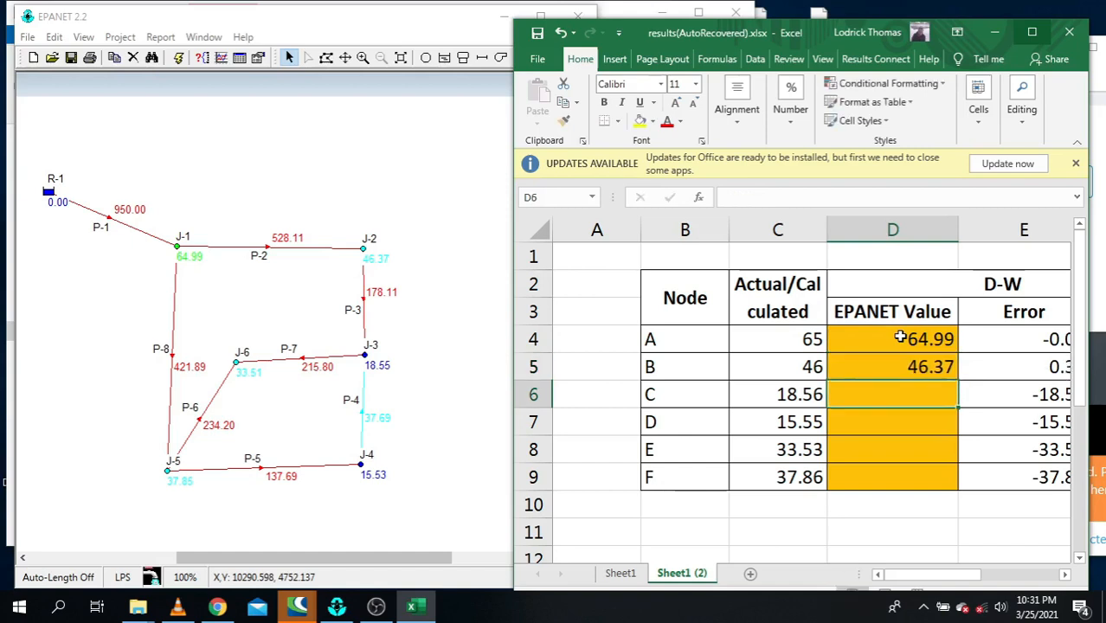
text(18)
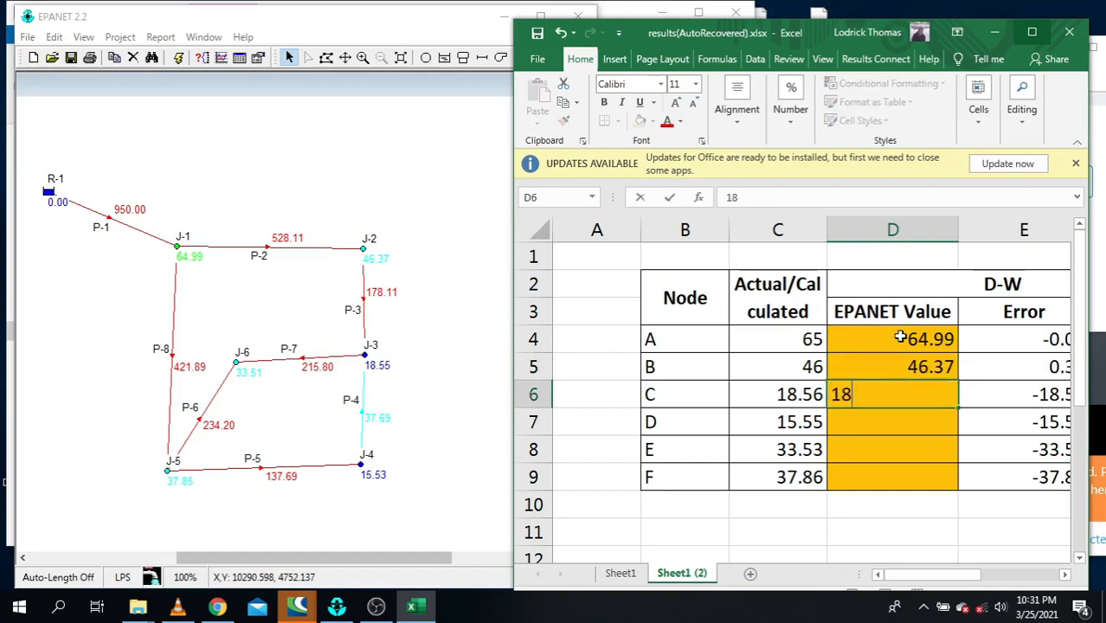
text(.55)
key(Return)
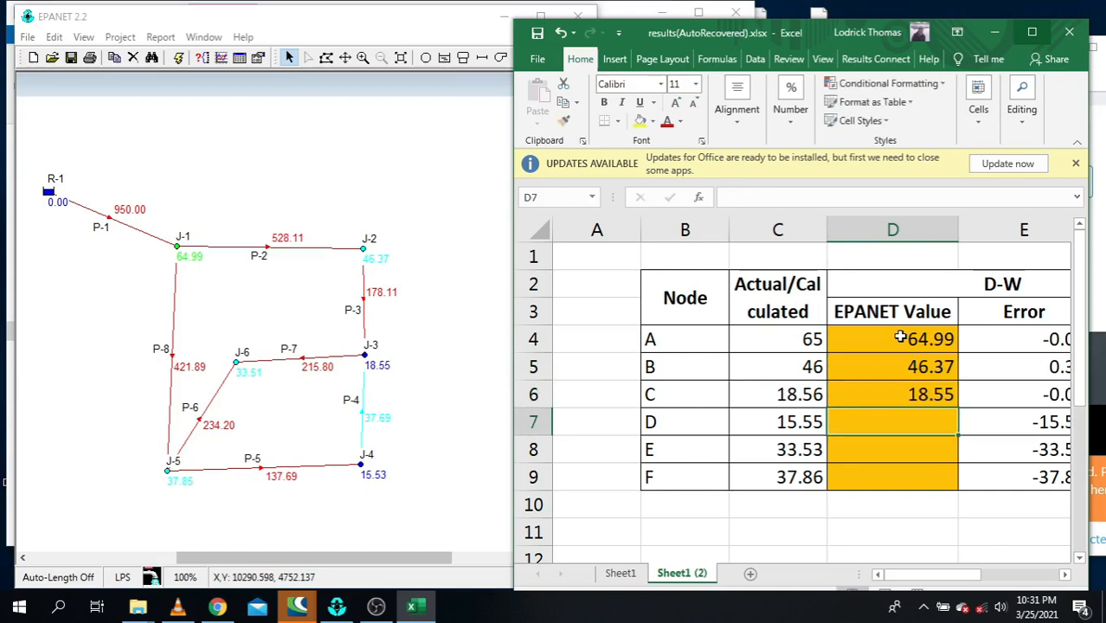
- Enter the EPANET Value pressures for nodes D, E and F as 15.53, 33.51 and 37.85
text(15.53)
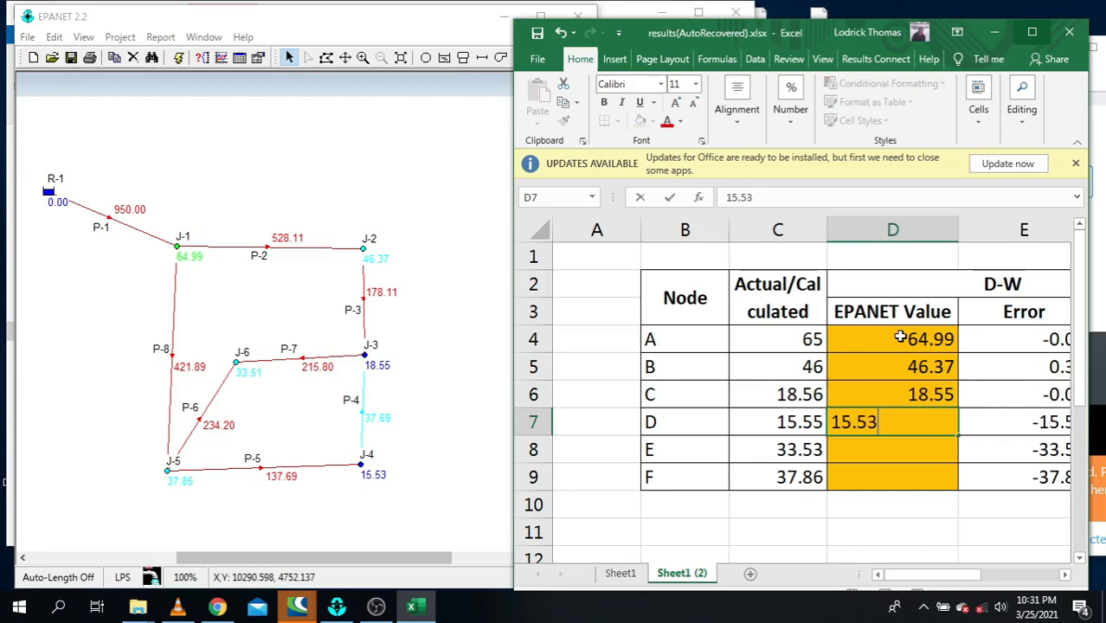
key(Return)
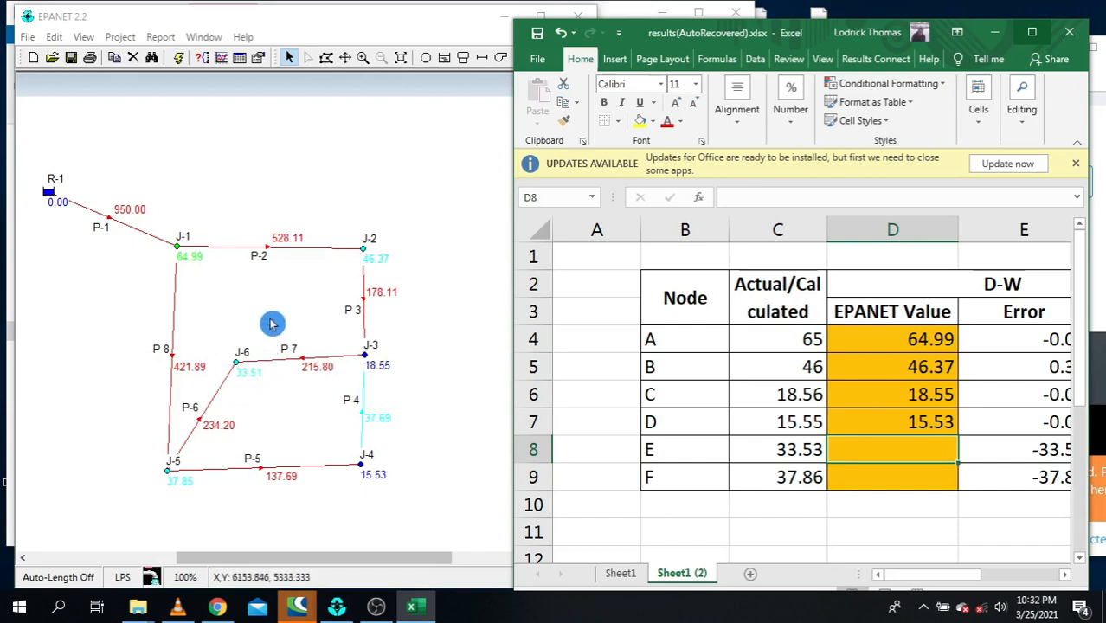
text(33)
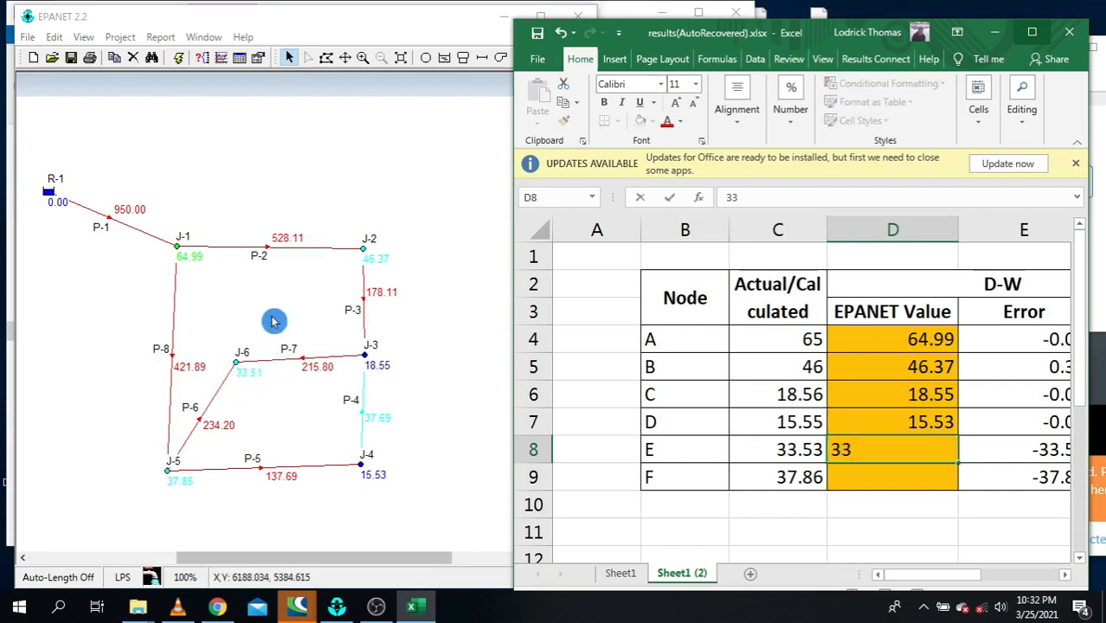
text(.51)
key(Return)
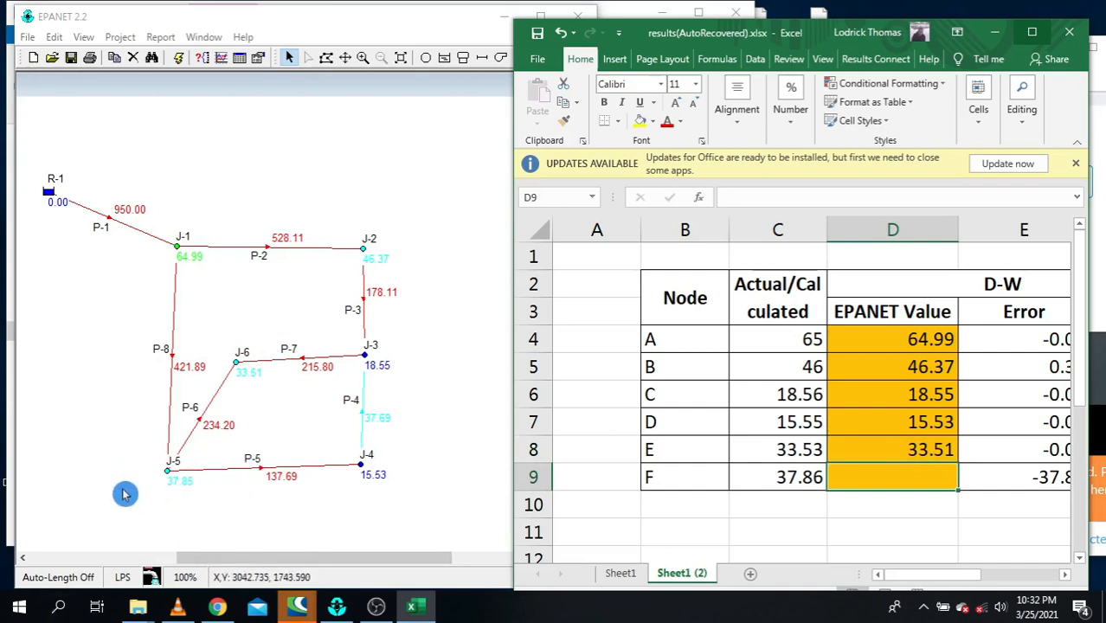
text(37.)
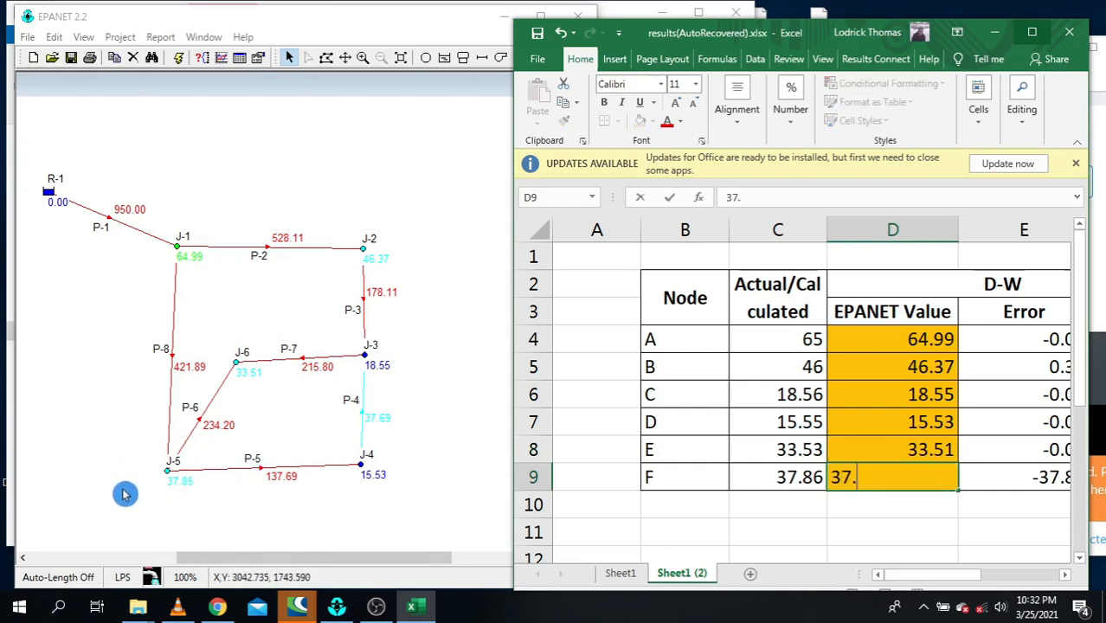
text(85)
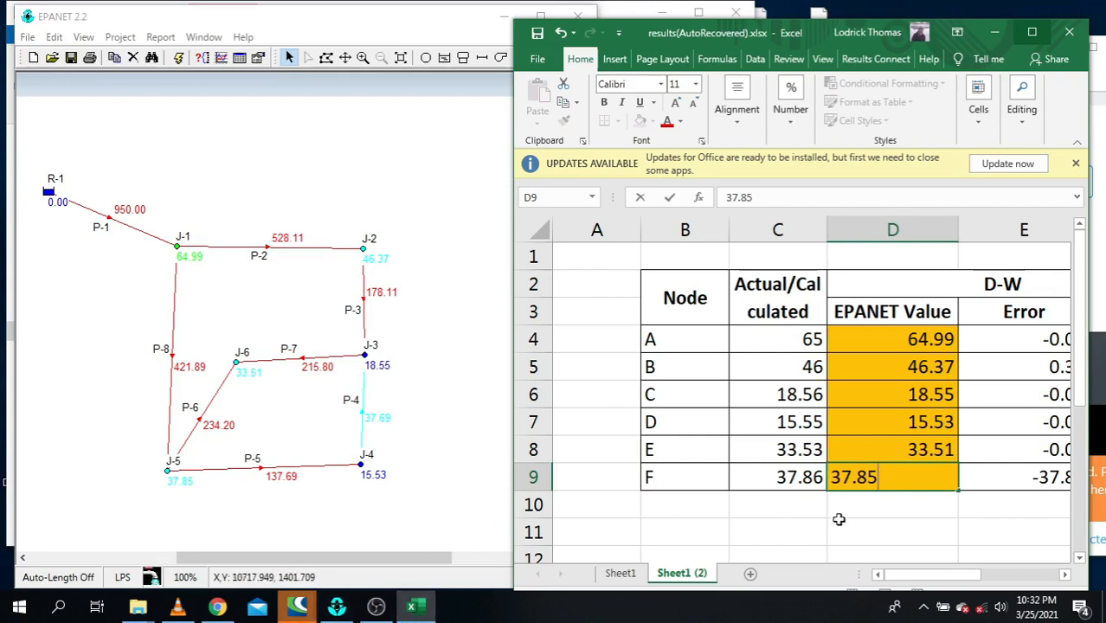
- Enter 37.85 as the EPANET value of node F and compare the calculated and EPANET pressure columns for nodes A to F
click(883, 521)
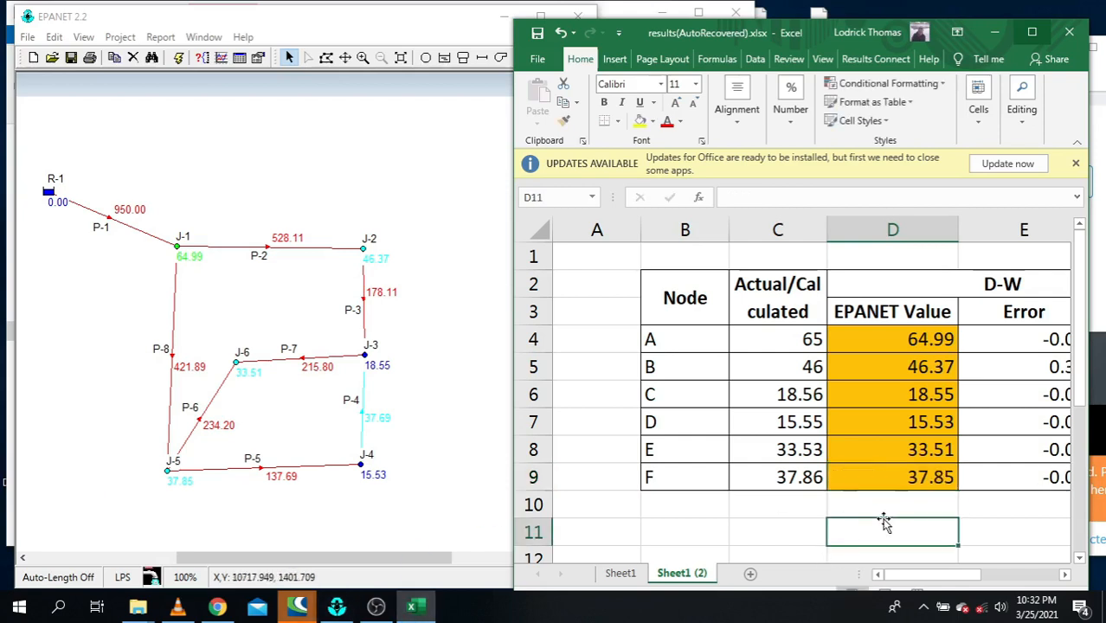
drag(800, 339, 789, 477)
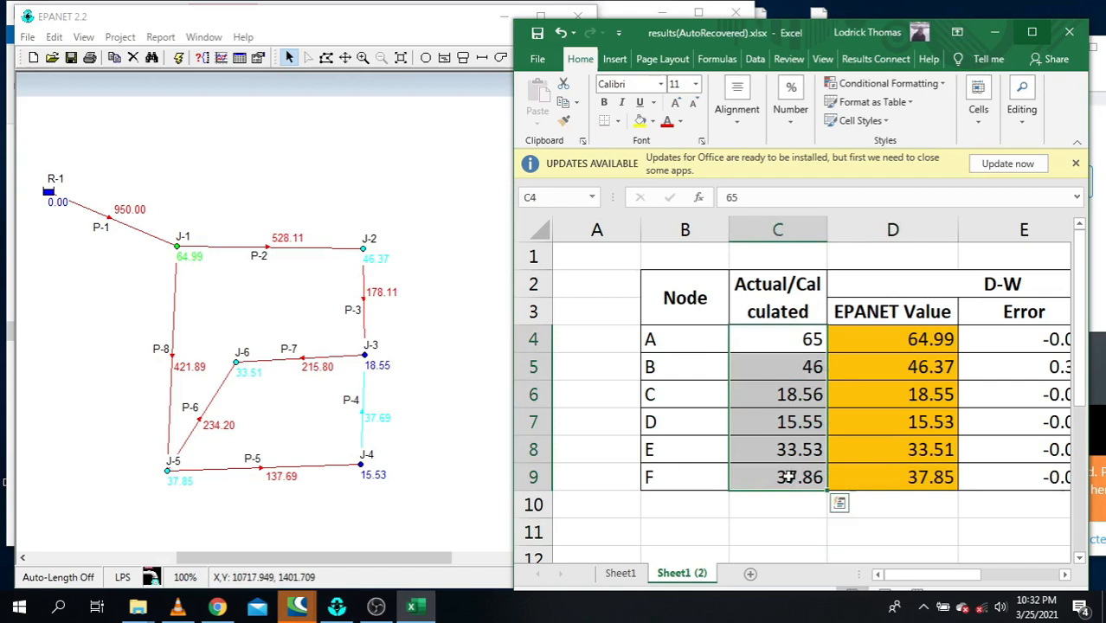
click(914, 338)
drag(914, 338, 894, 478)
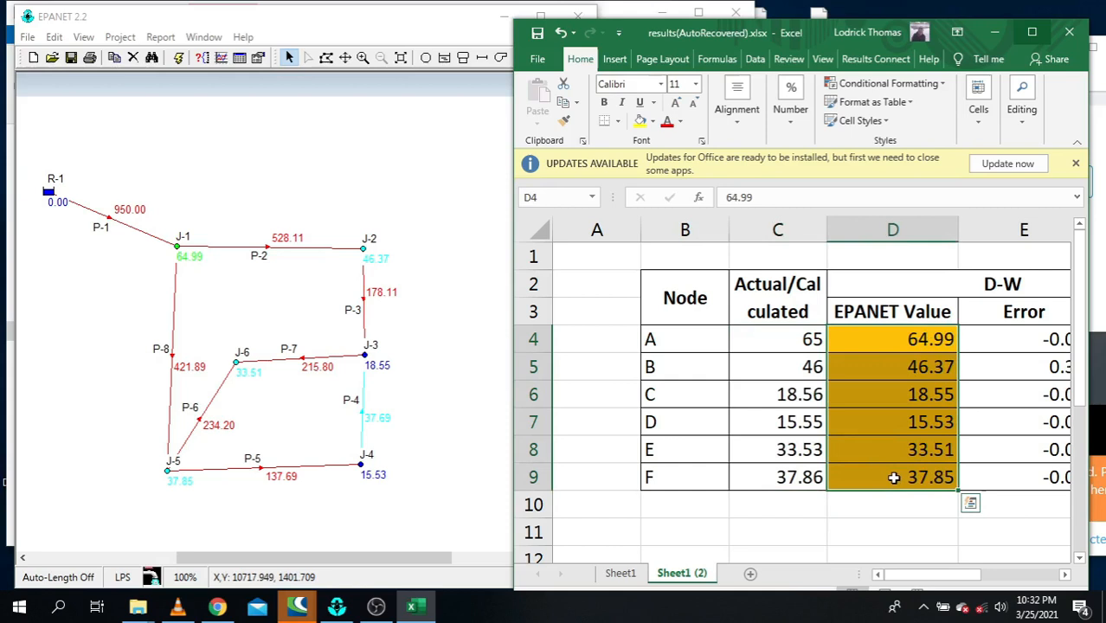
drag(791, 340, 790, 468)
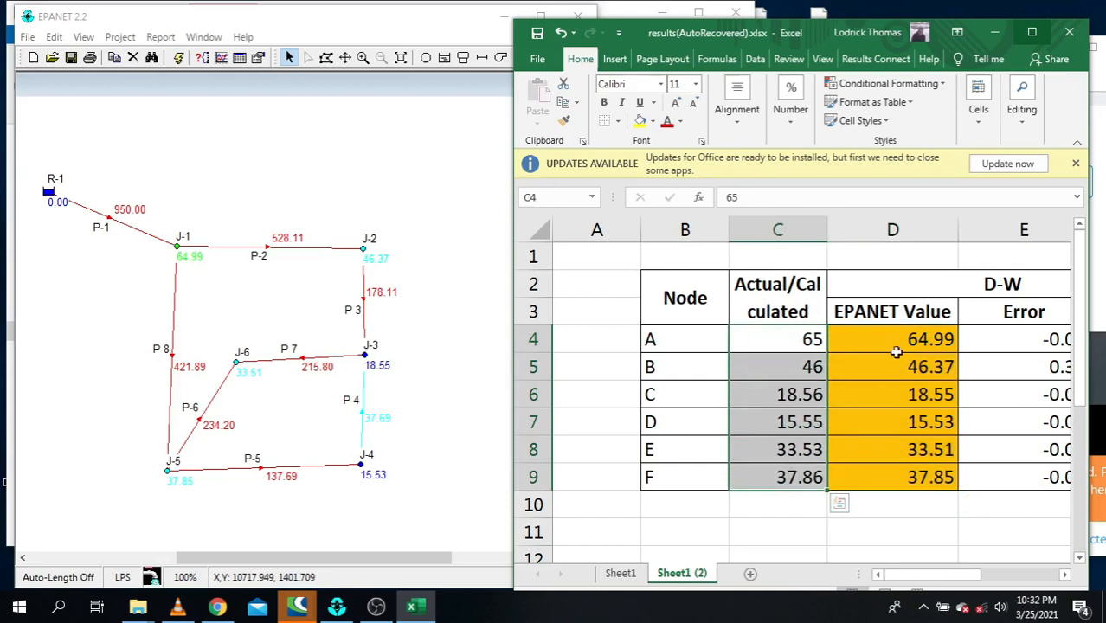
drag(896, 342, 900, 476)
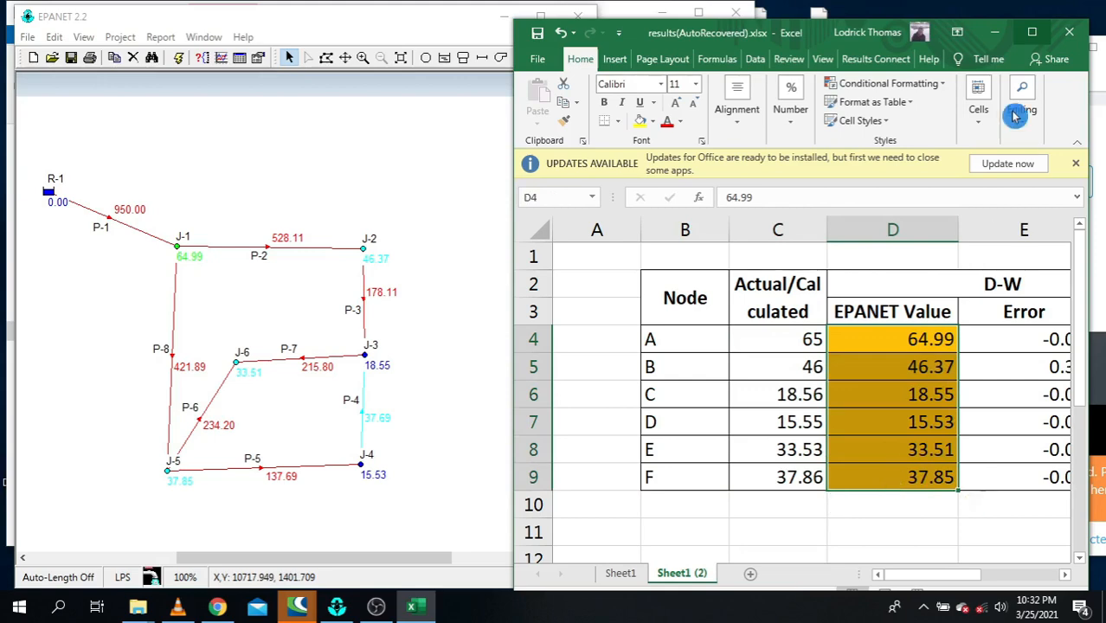
- Maximize the workbook window and review the D-W comparison table, including the Error and % Error columns for all nodes
click(1032, 32)
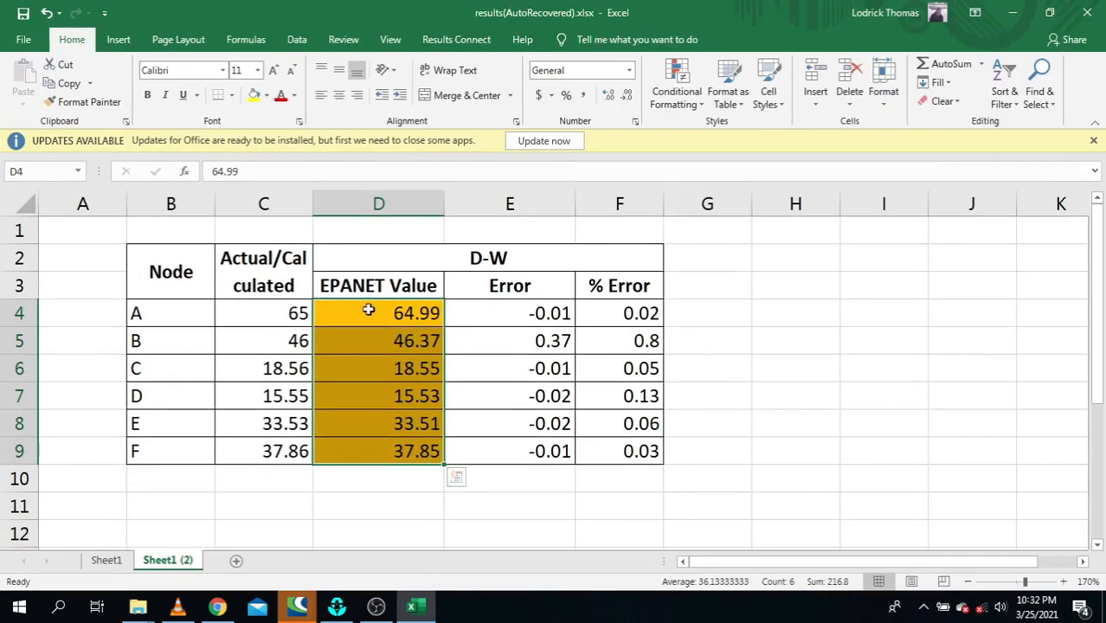
drag(260, 276, 247, 424)
drag(424, 292, 381, 445)
click(514, 251)
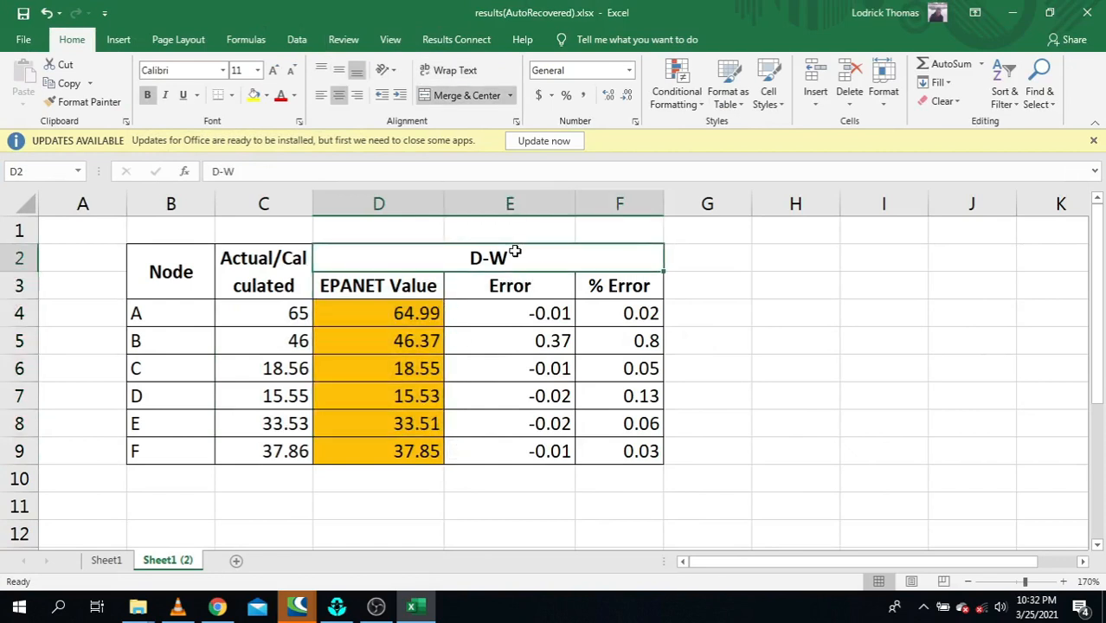
click(536, 312)
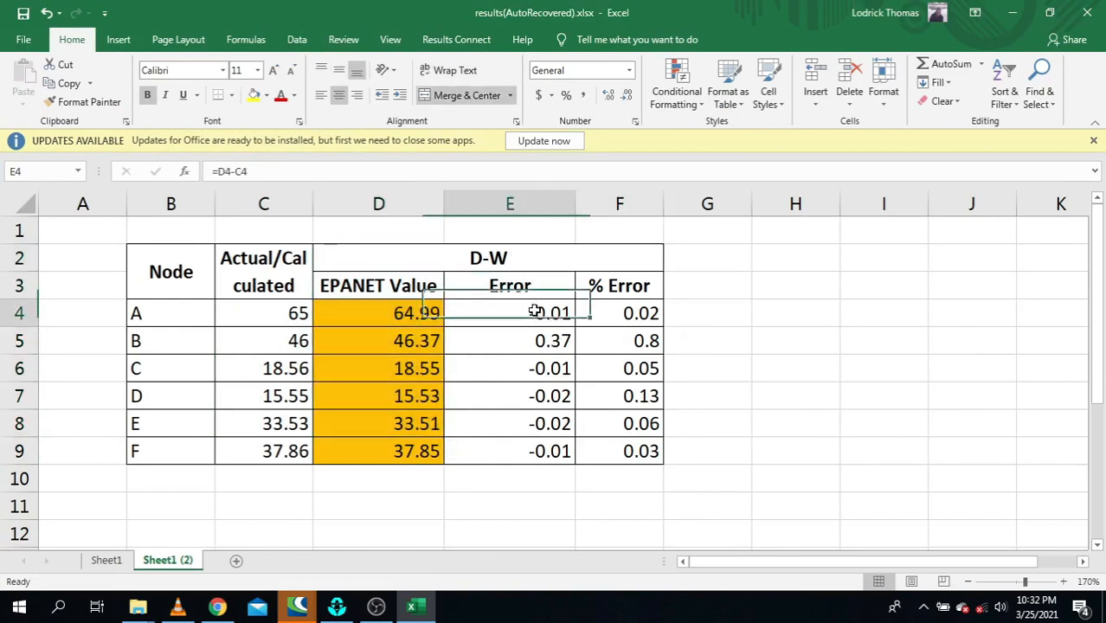
drag(536, 312, 522, 450)
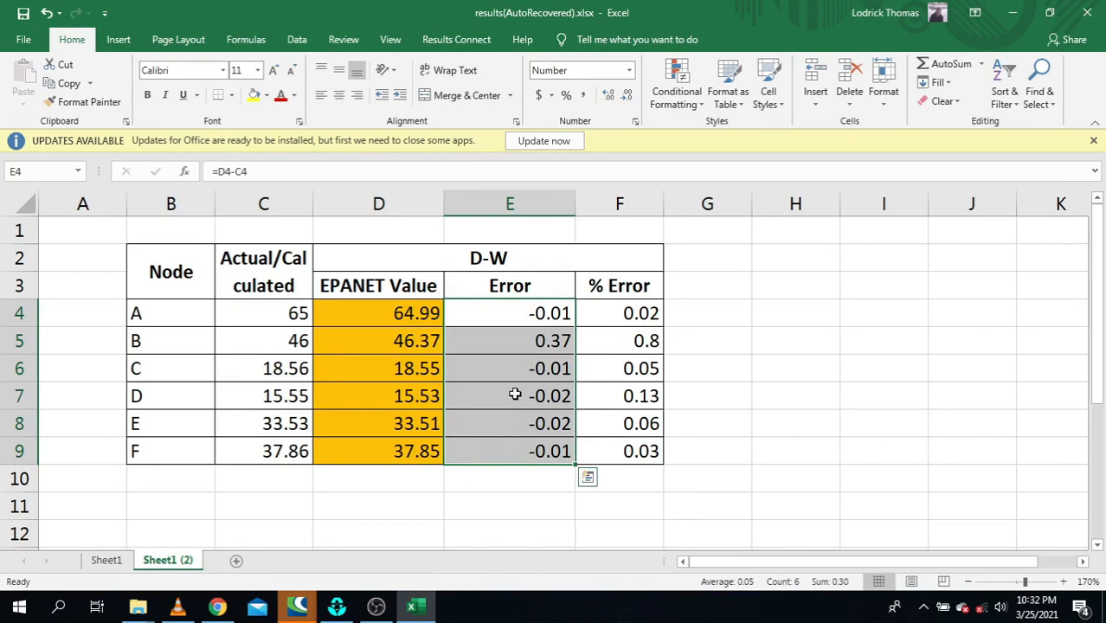
drag(625, 313, 593, 449)
- Inspect the error entries of nodes A, B and C, and compare the full Error column with the calculated and D-W results
click(551, 314)
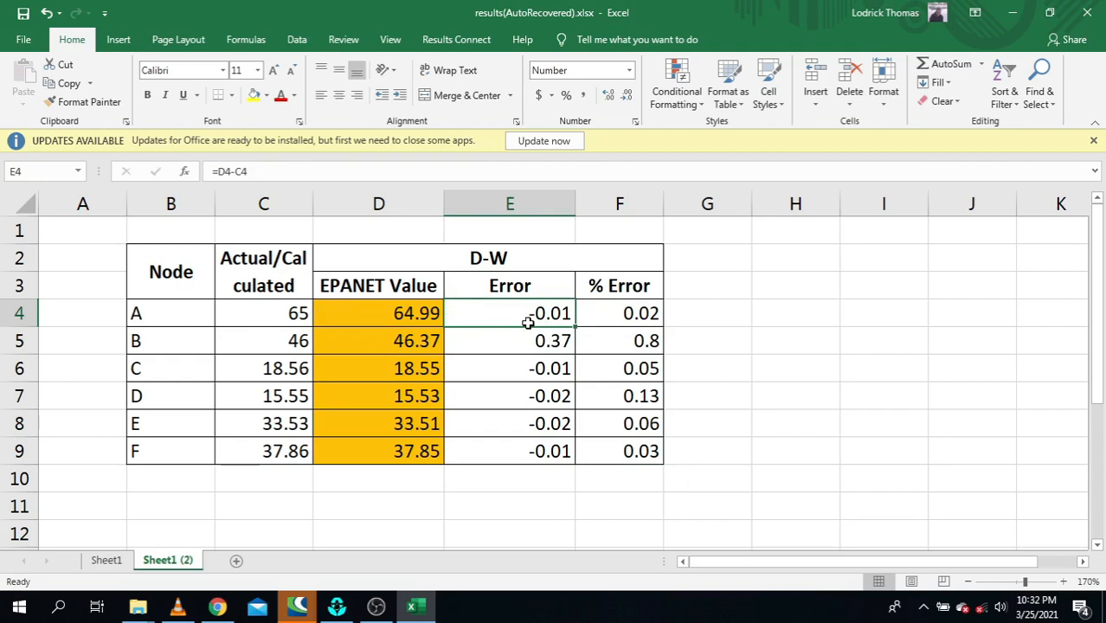
click(538, 343)
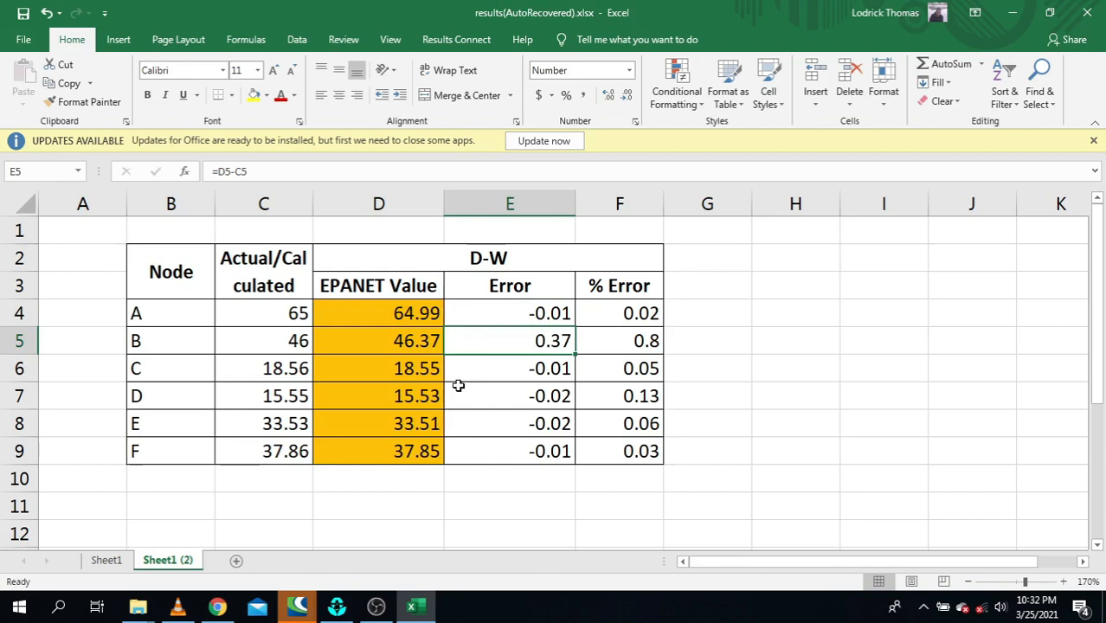
click(563, 366)
drag(561, 314, 558, 451)
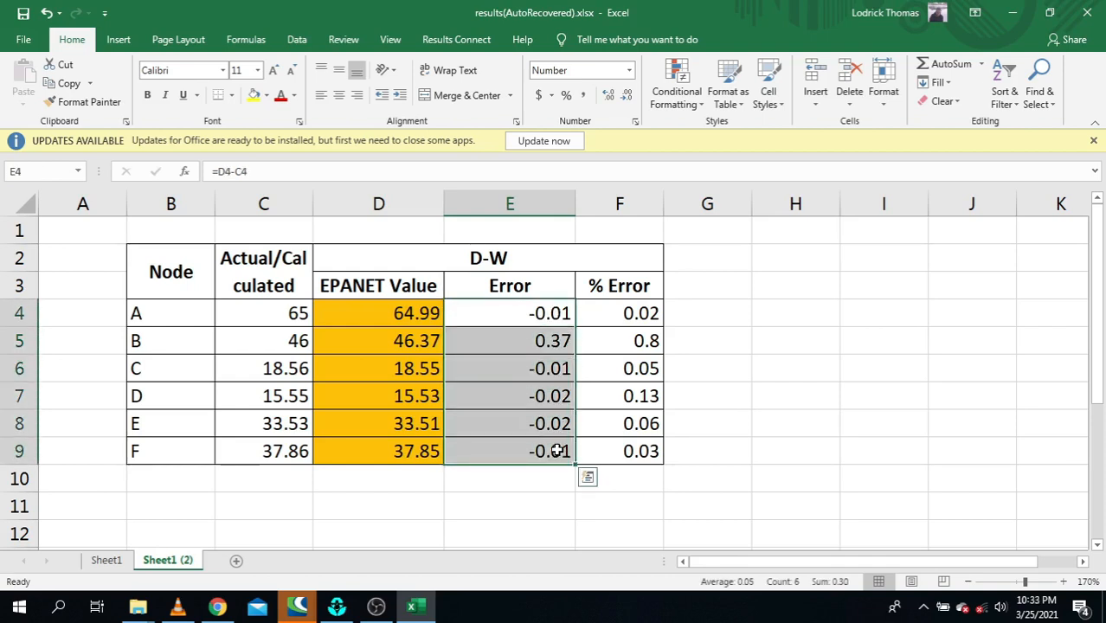
drag(234, 268, 266, 423)
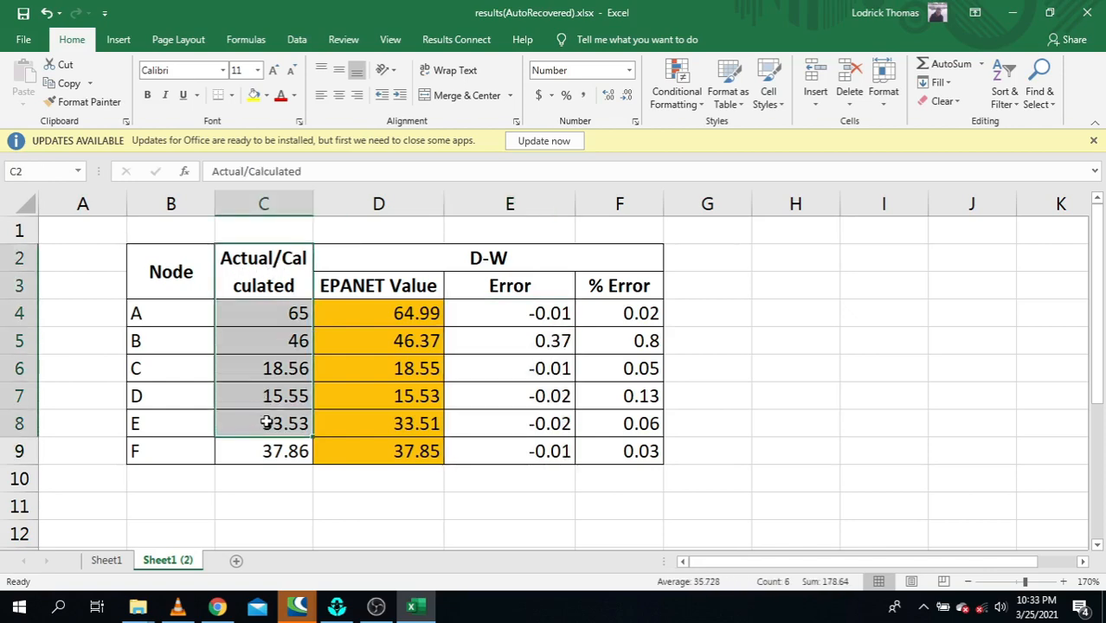
drag(548, 264, 537, 444)
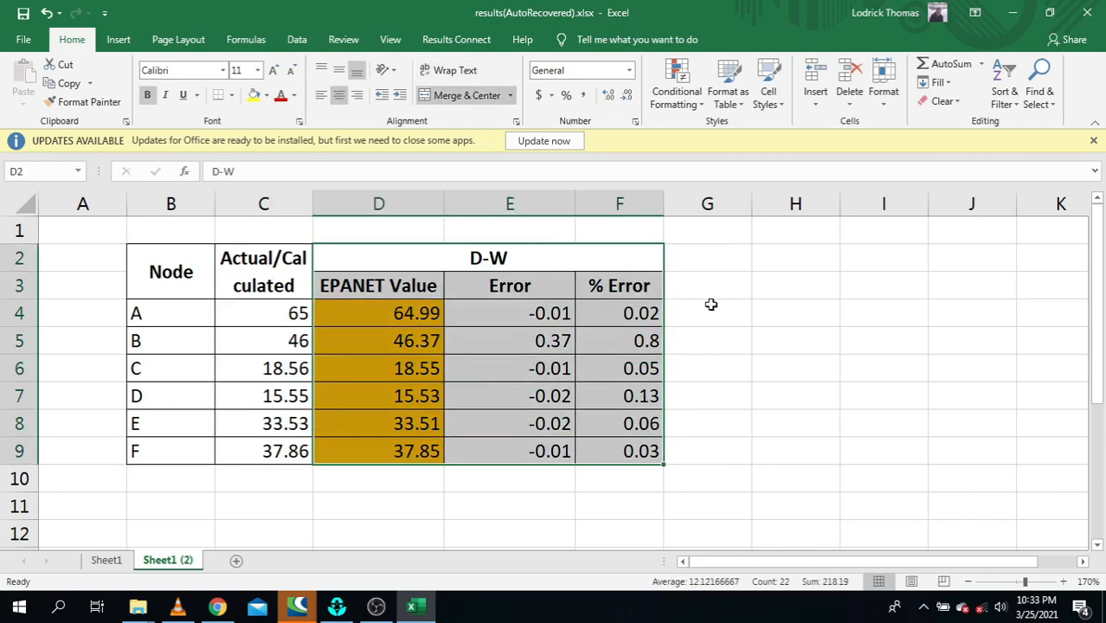
click(521, 253)
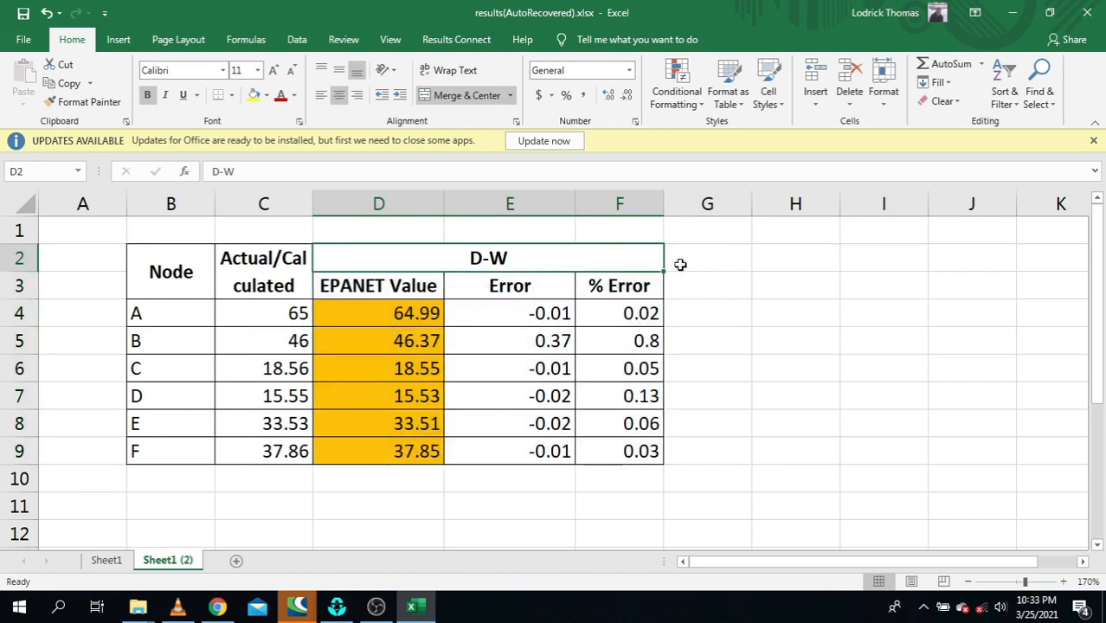
- Switch to EPANET in a maximized window and narrow the Network Map slightly so that it fits beside the Browser
click(1011, 15)
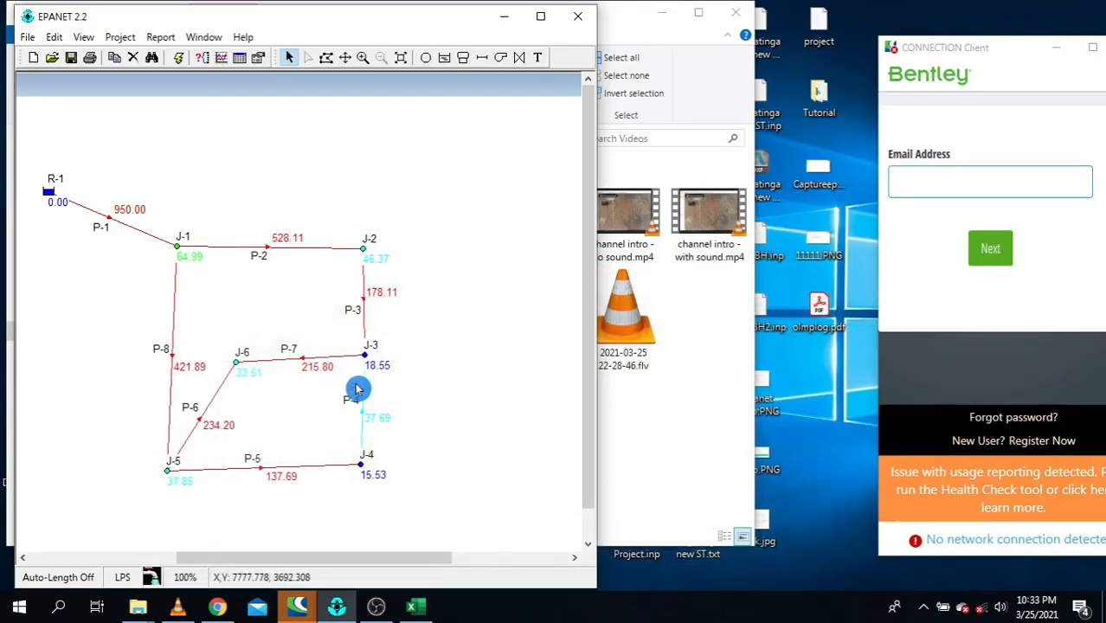
click(542, 17)
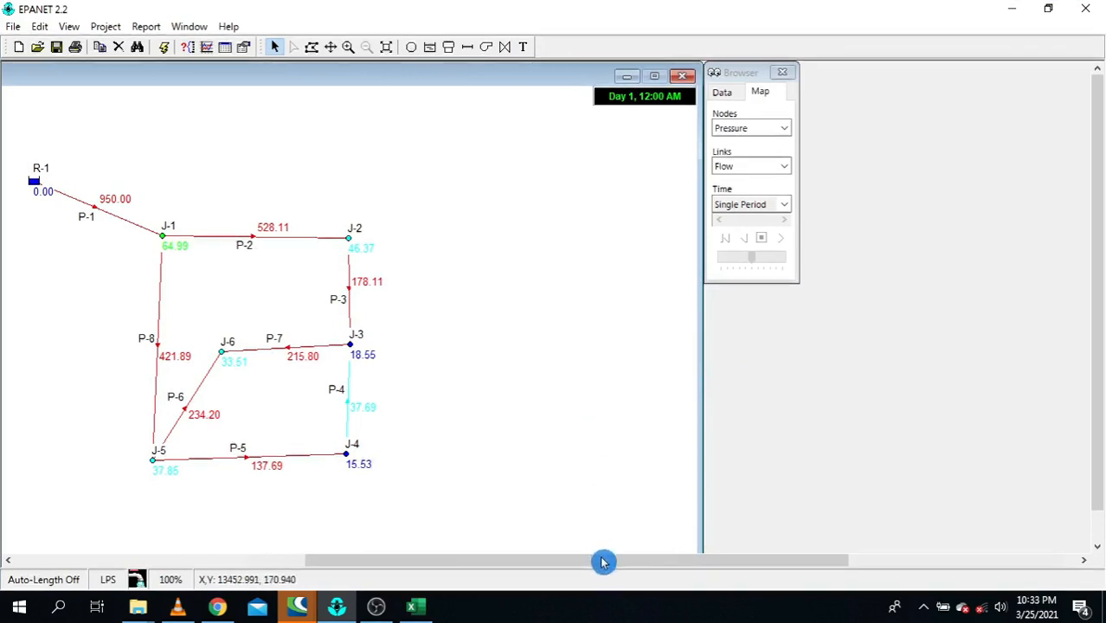
drag(602, 563, 361, 555)
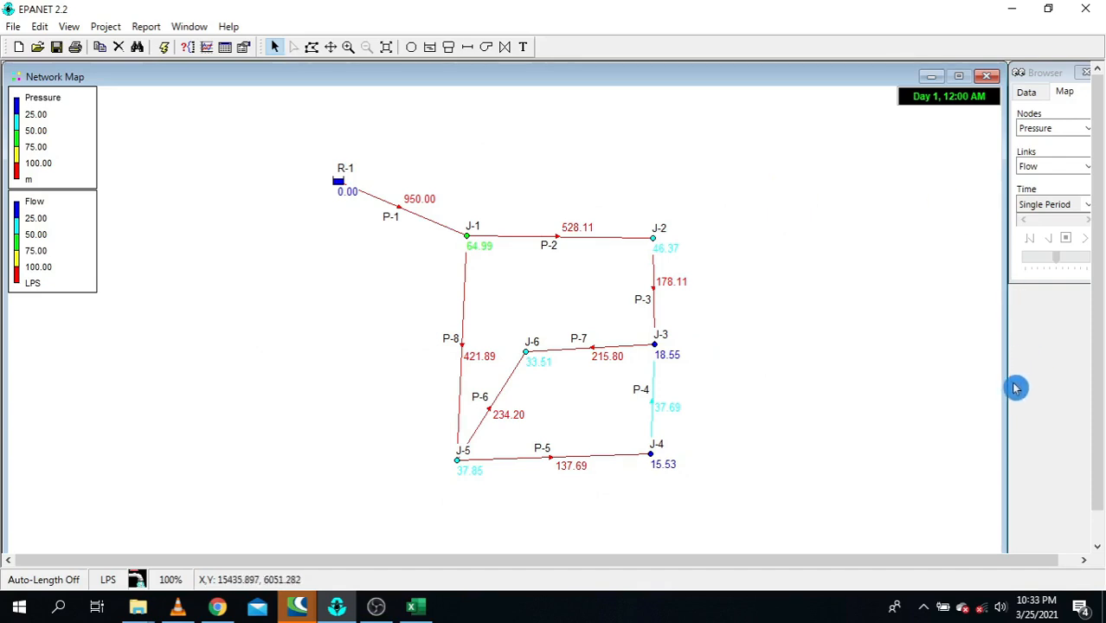
mouse_move(1007, 388)
mouse_down()
mouse_move(978, 387)
mouse_move(998, 381)
mouse_up()
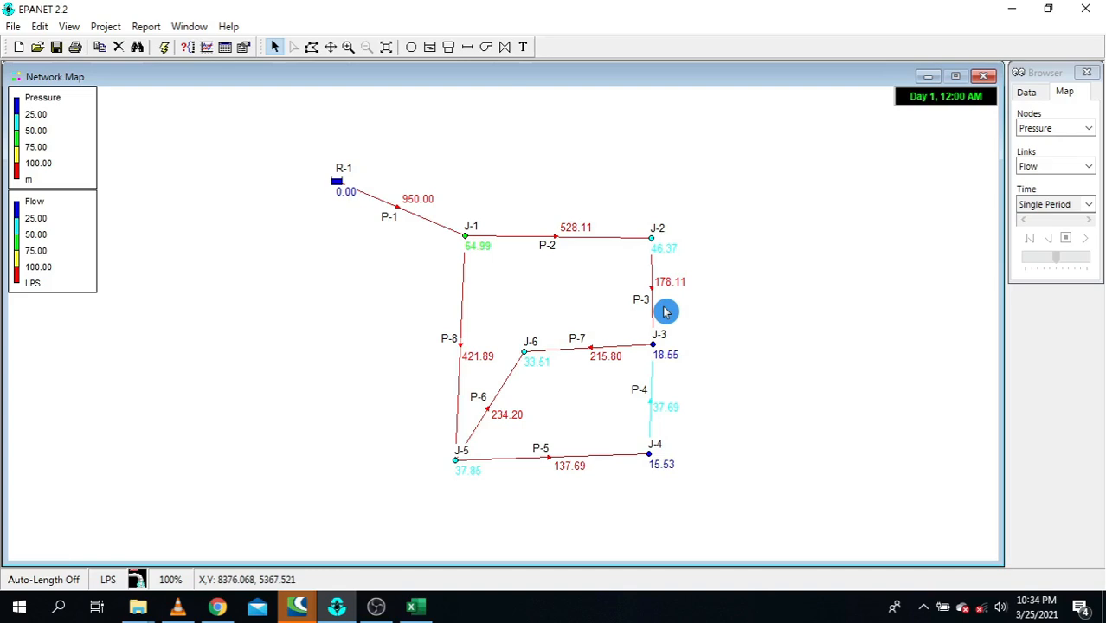
- Display Velocity for the links on the network map and examine the values of pipes P-8 and P-3
click(1073, 167)
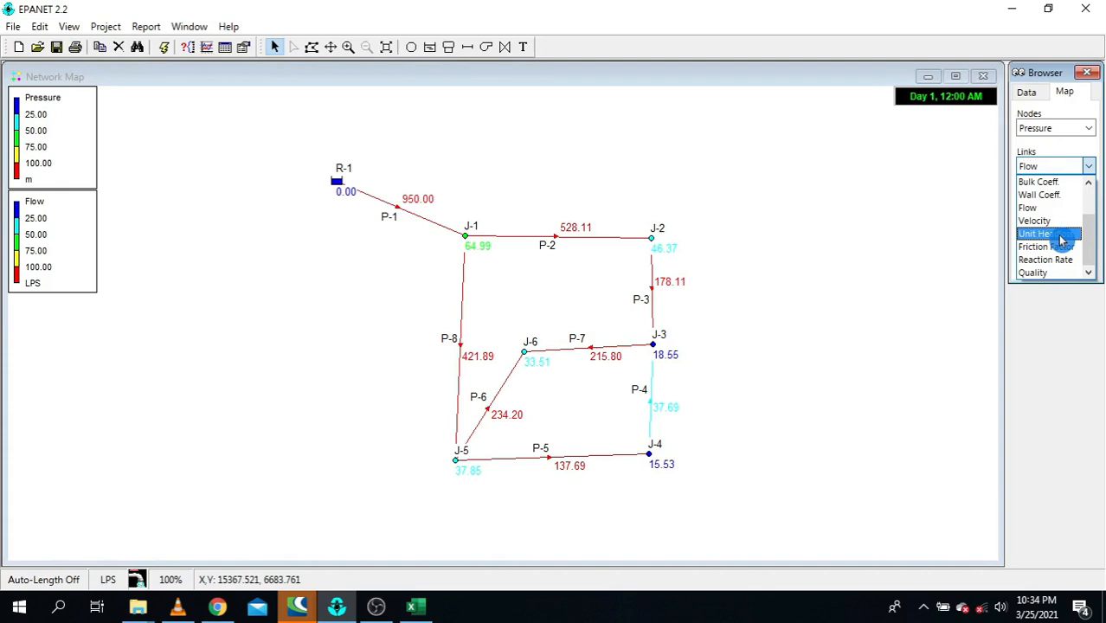
click(1051, 371)
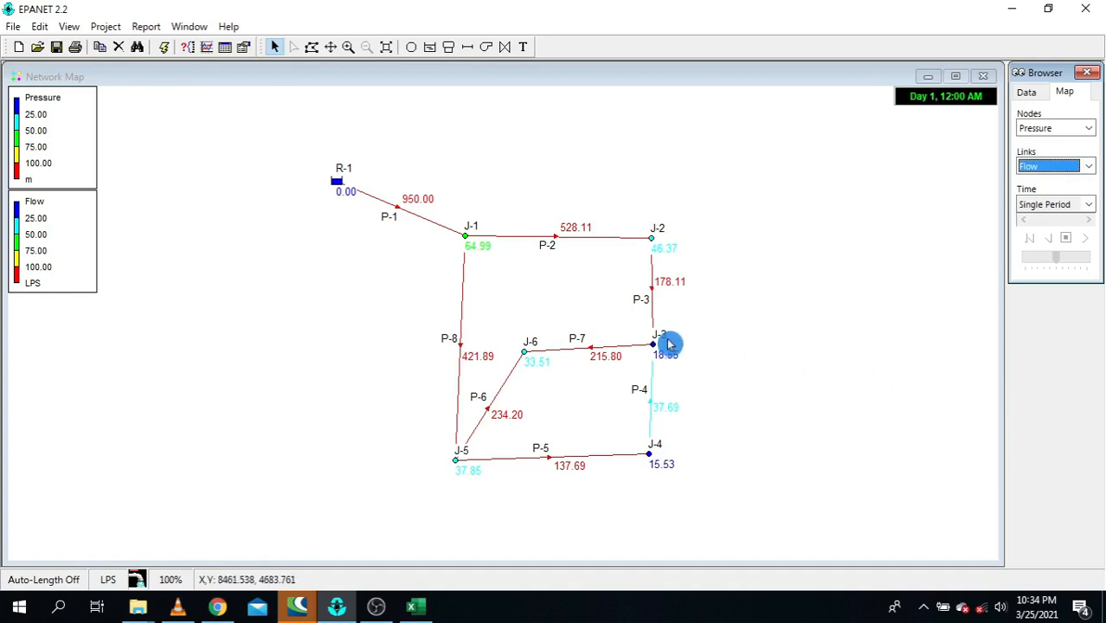
click(1058, 95)
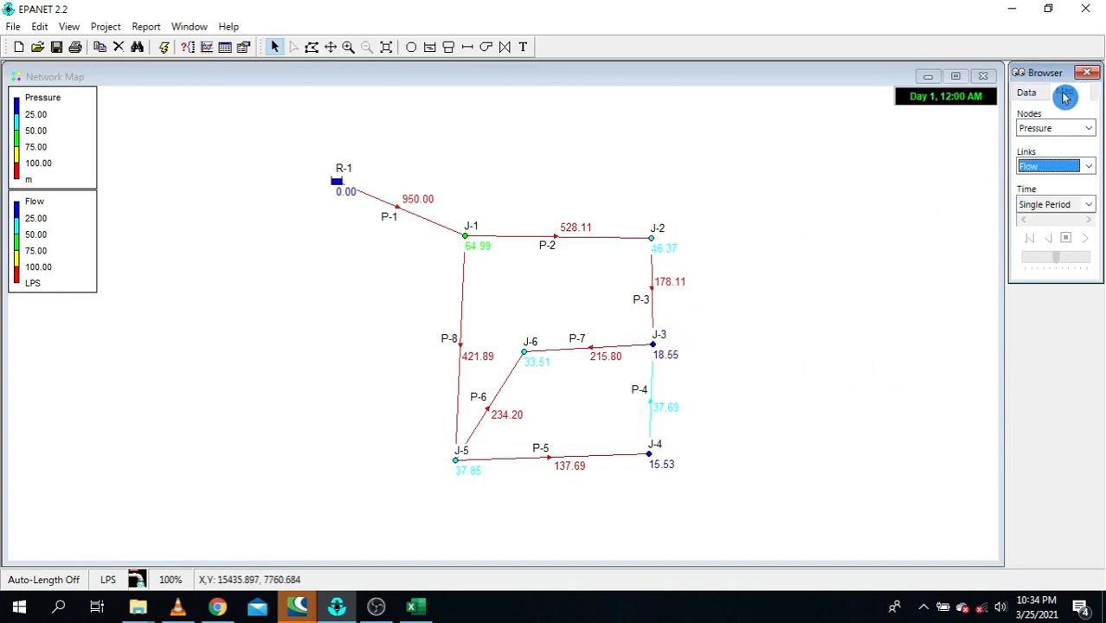
click(1045, 166)
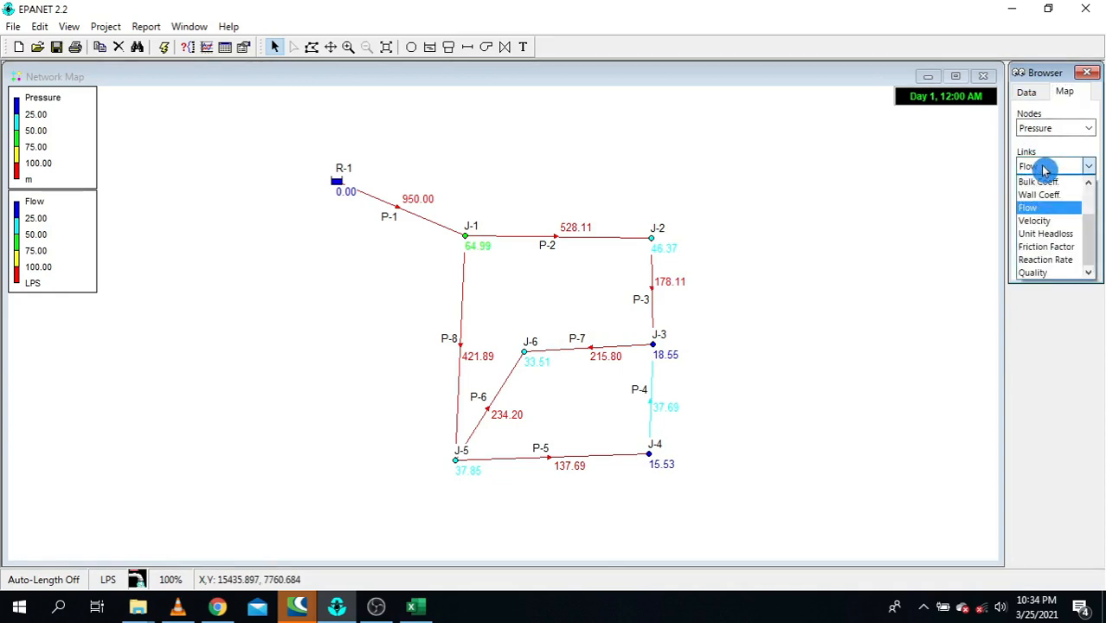
click(1046, 221)
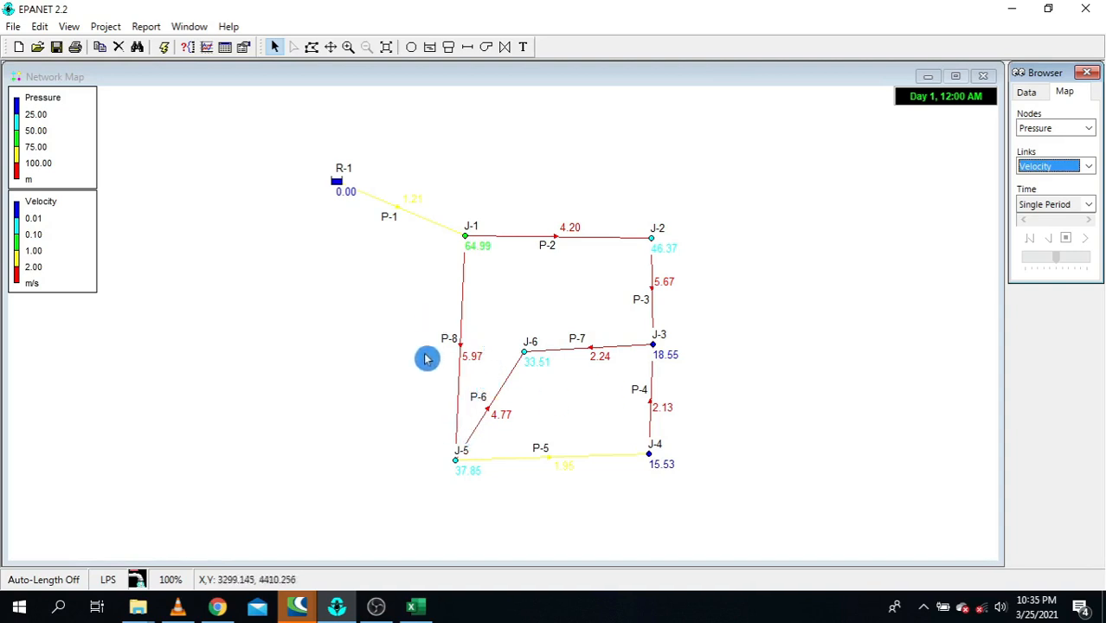
mouse_move(462, 359)
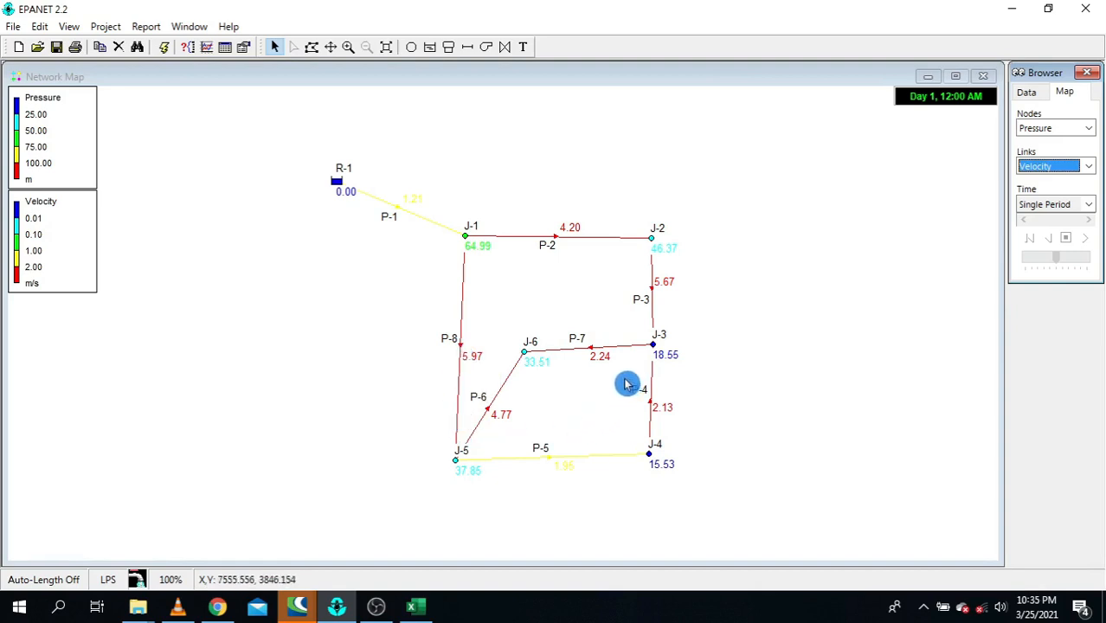
mouse_move(653, 292)
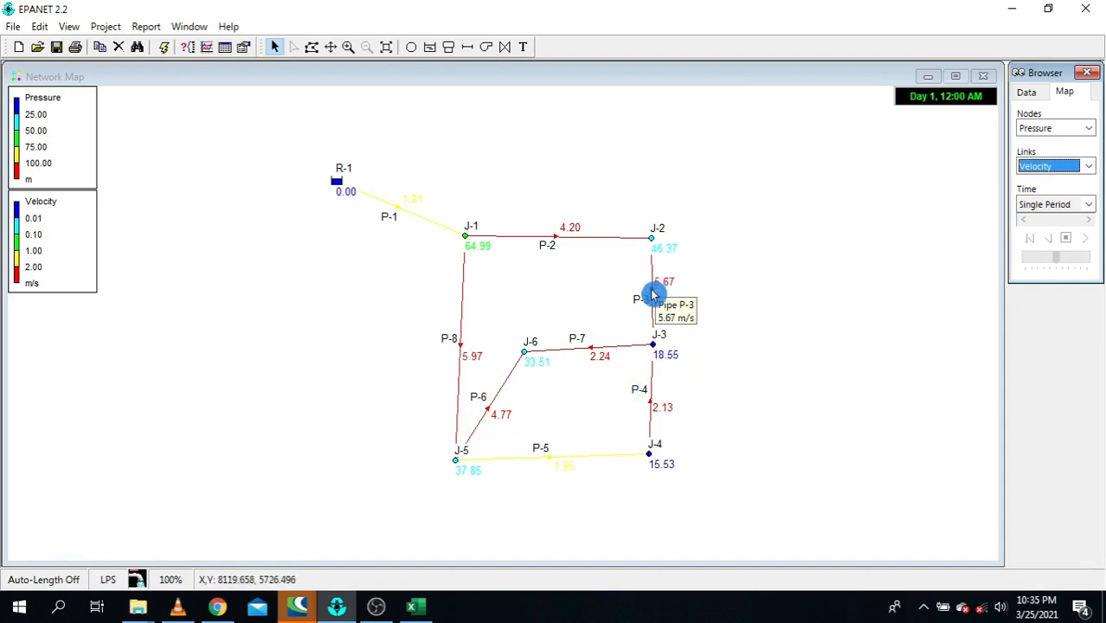
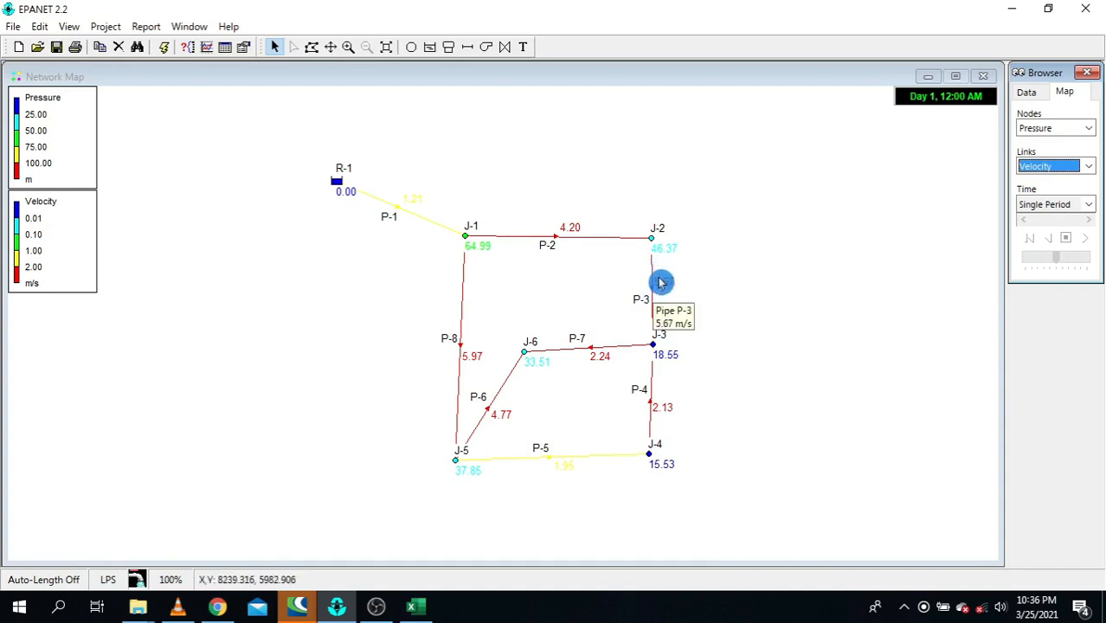
- Display Unit Headloss for the links on the network map and examine pipes P-8, P-6 and P-3
click(1070, 167)
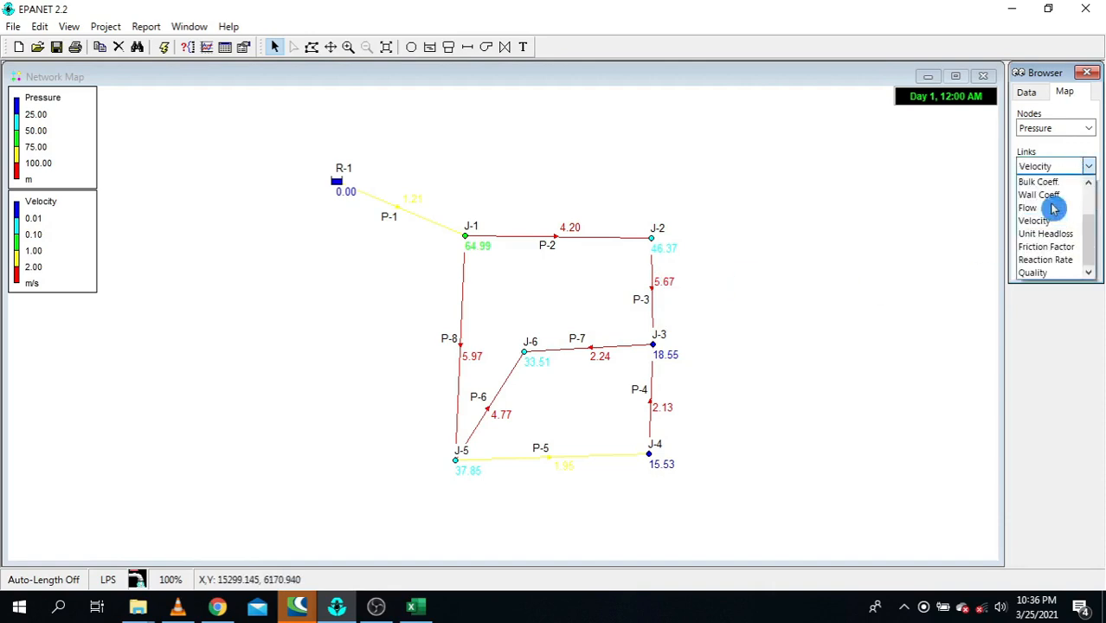
click(1049, 235)
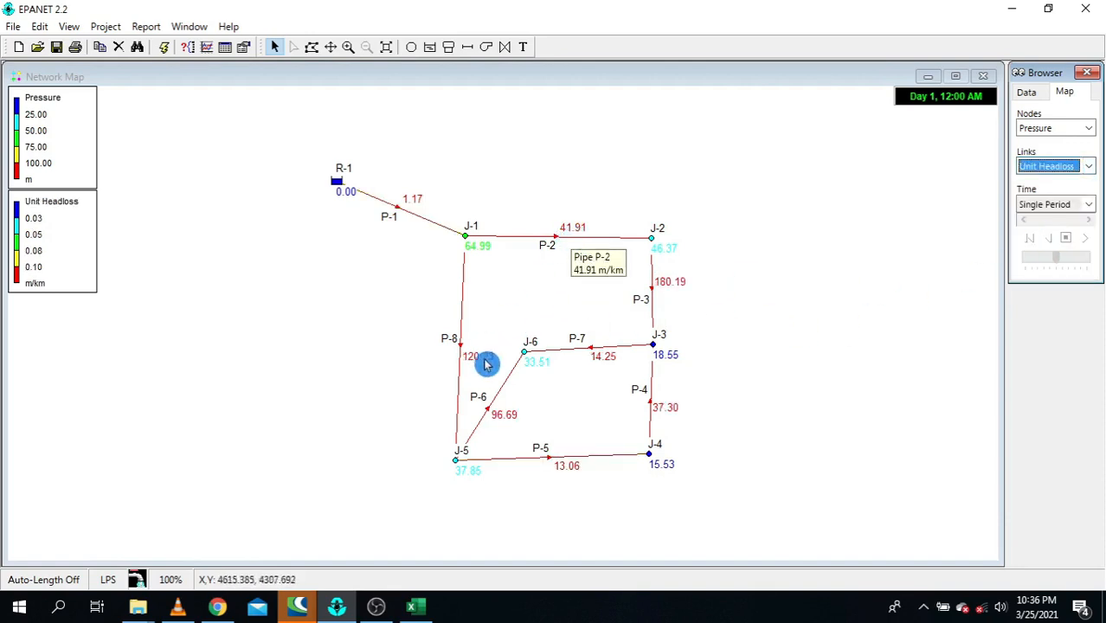
mouse_move(461, 366)
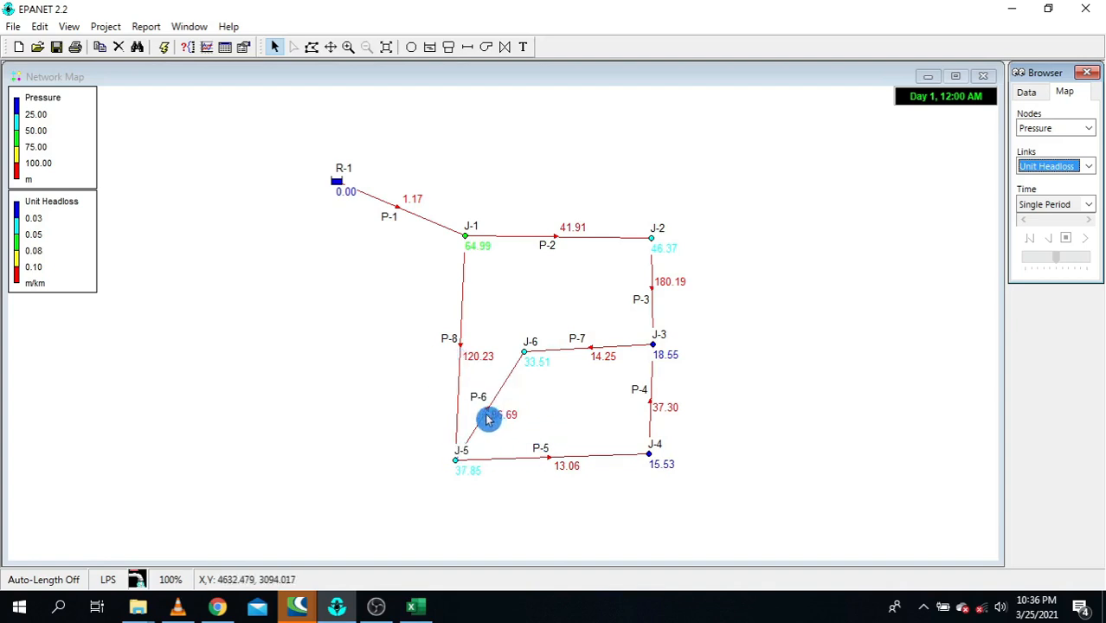
mouse_move(486, 421)
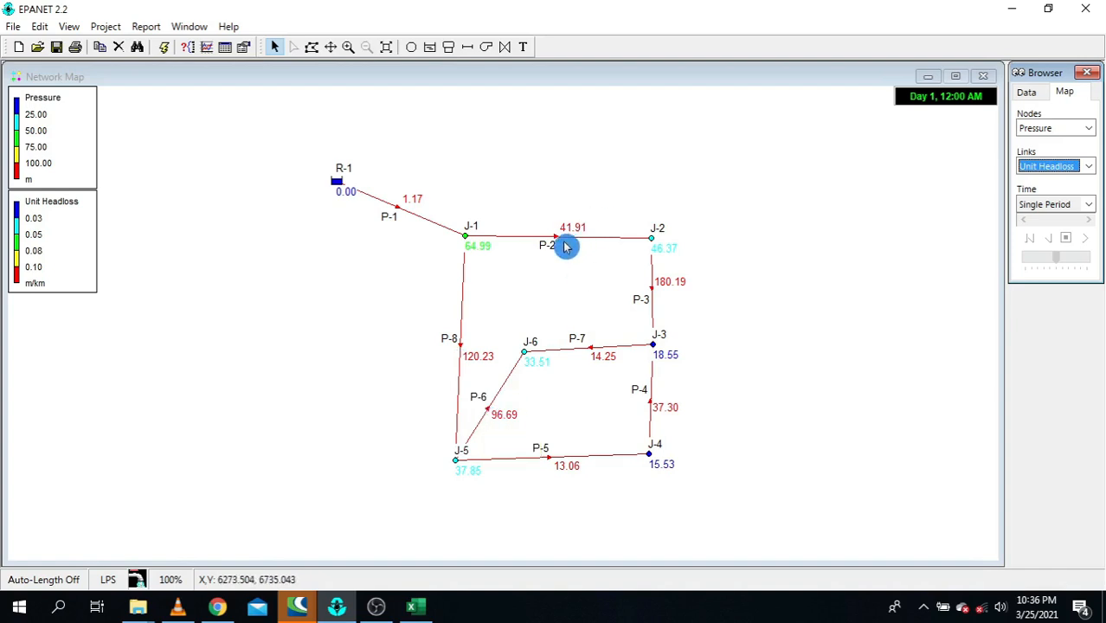
mouse_move(654, 299)
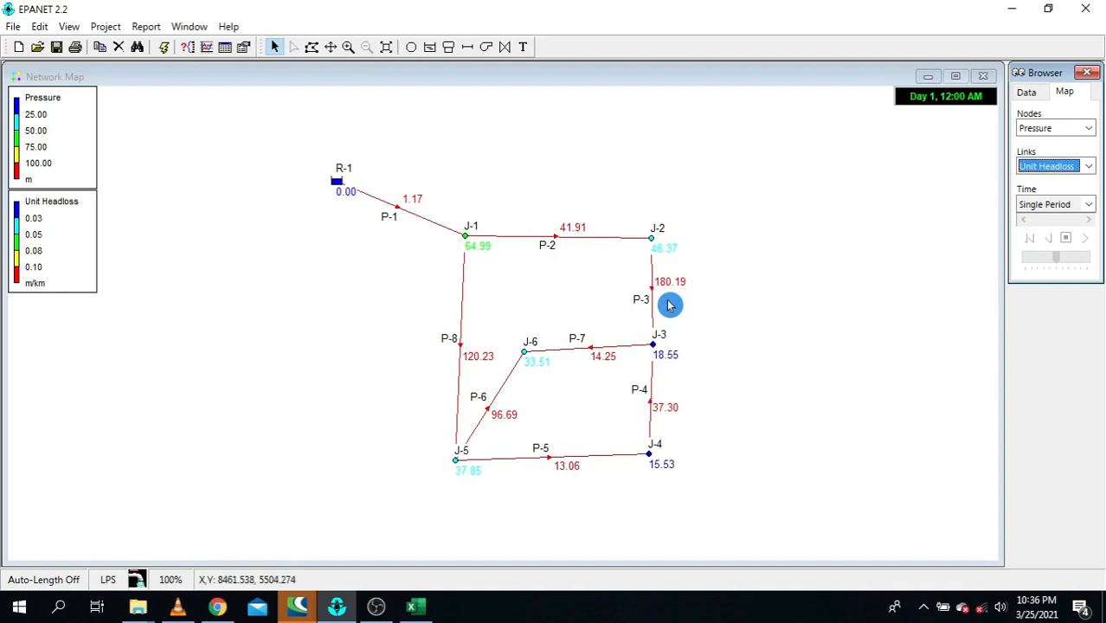
- Compare the pipe results by switching the link display to Velocity and back to Unit Headloss
click(1088, 165)
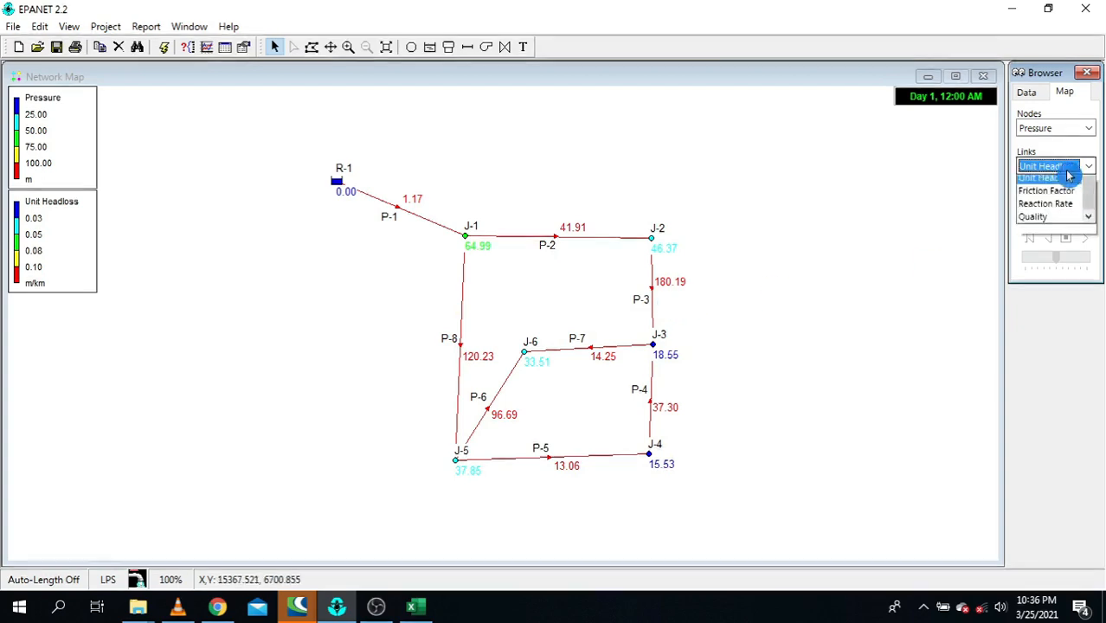
click(1039, 223)
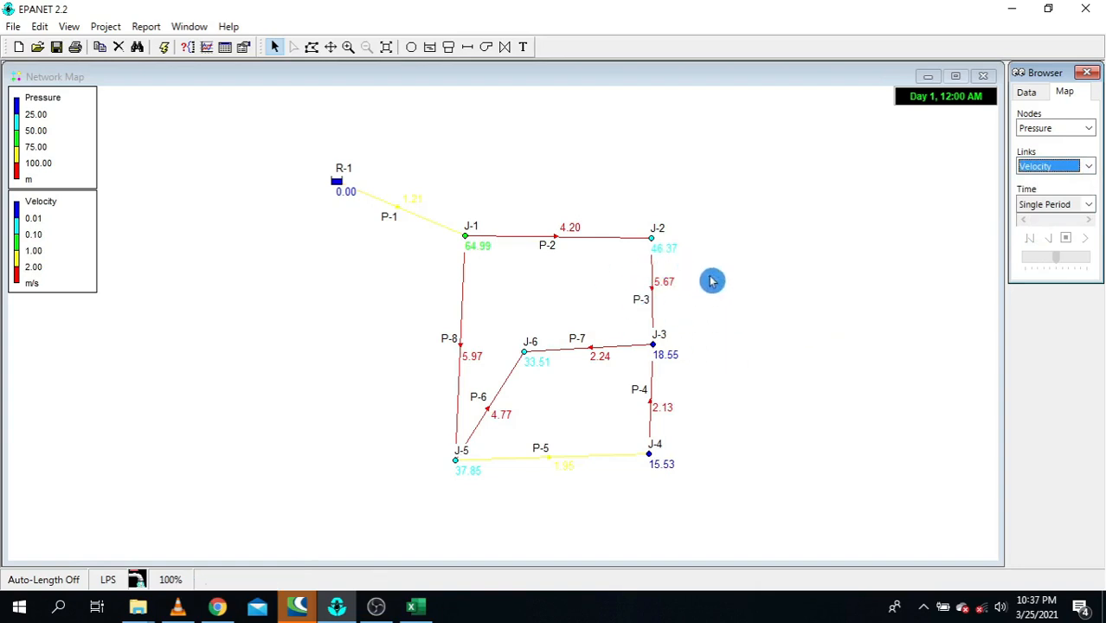
click(1073, 167)
click(1070, 235)
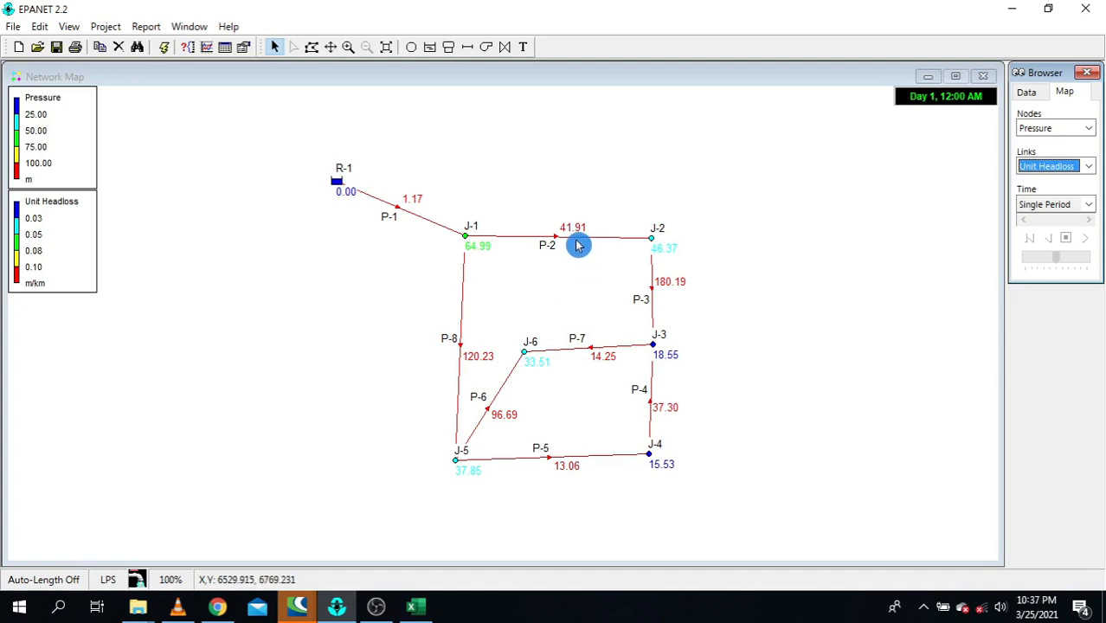
- Examine the diameter in the properties of pipe P-2
mouse_move(578, 246)
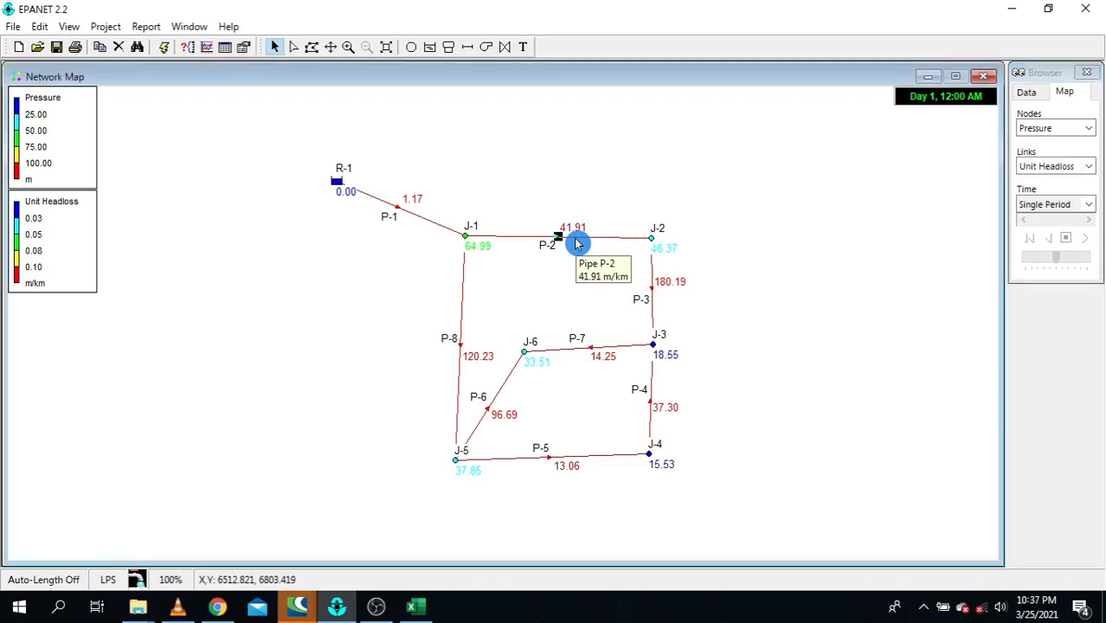
double_click(578, 244)
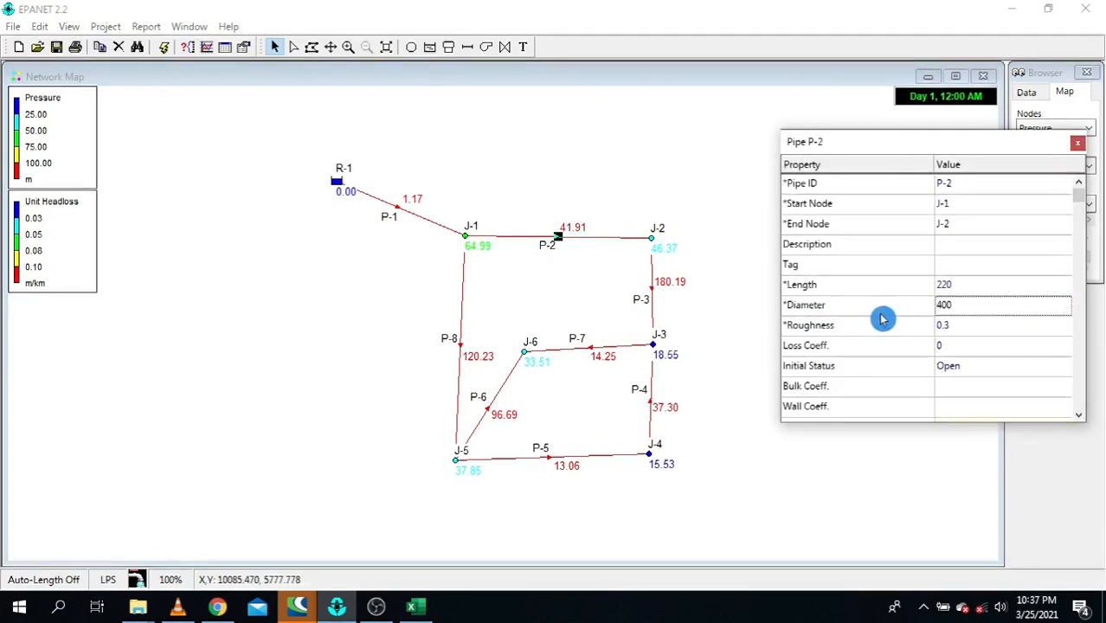
click(964, 310)
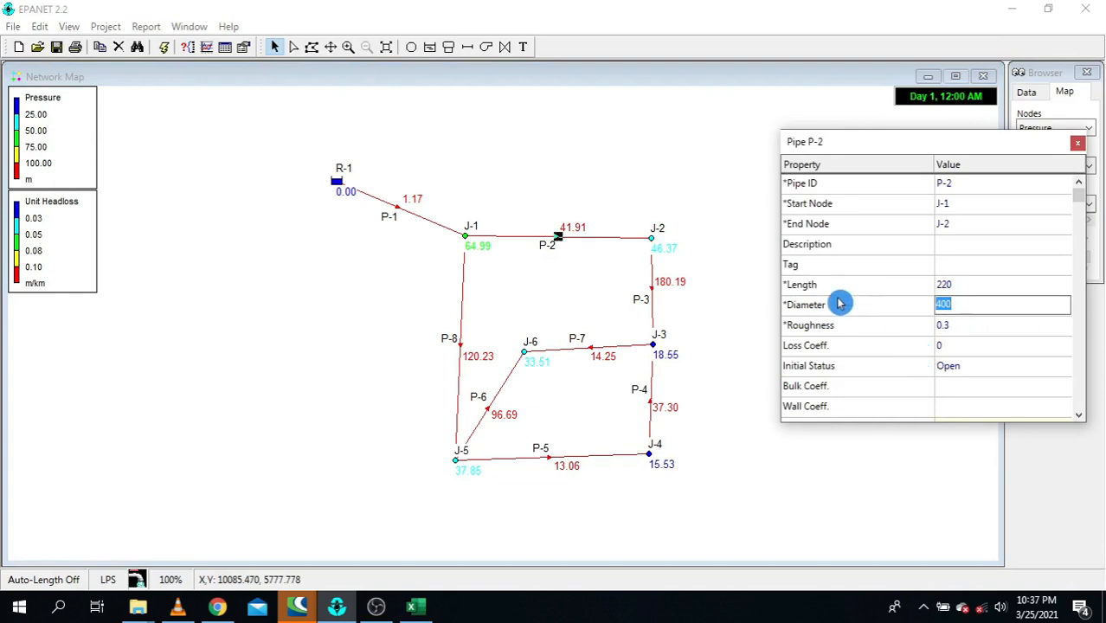
click(1078, 143)
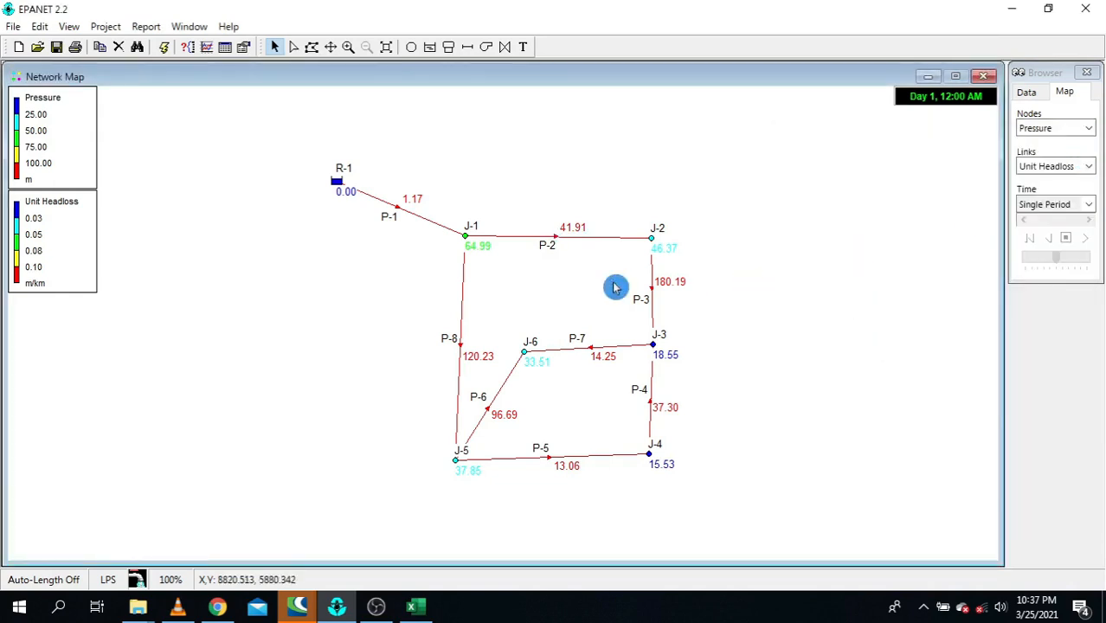
- Display Flow for the links to examine pipe P-2, and switch the link display to Velocity
click(1051, 166)
scroll(1051, 216, up, 1)
click(1054, 213)
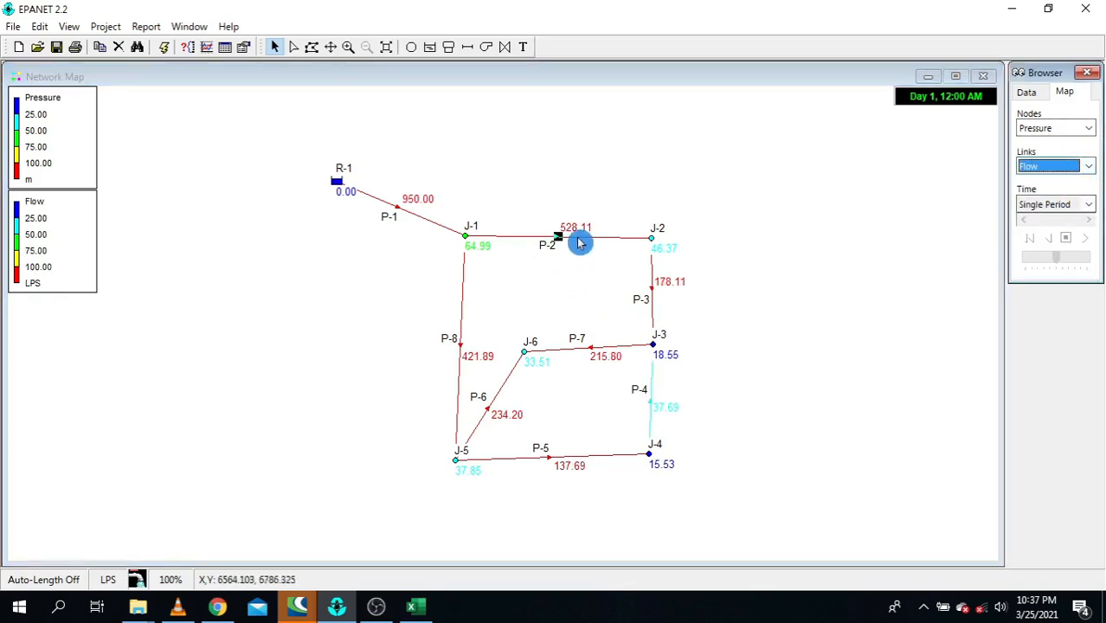
mouse_move(561, 245)
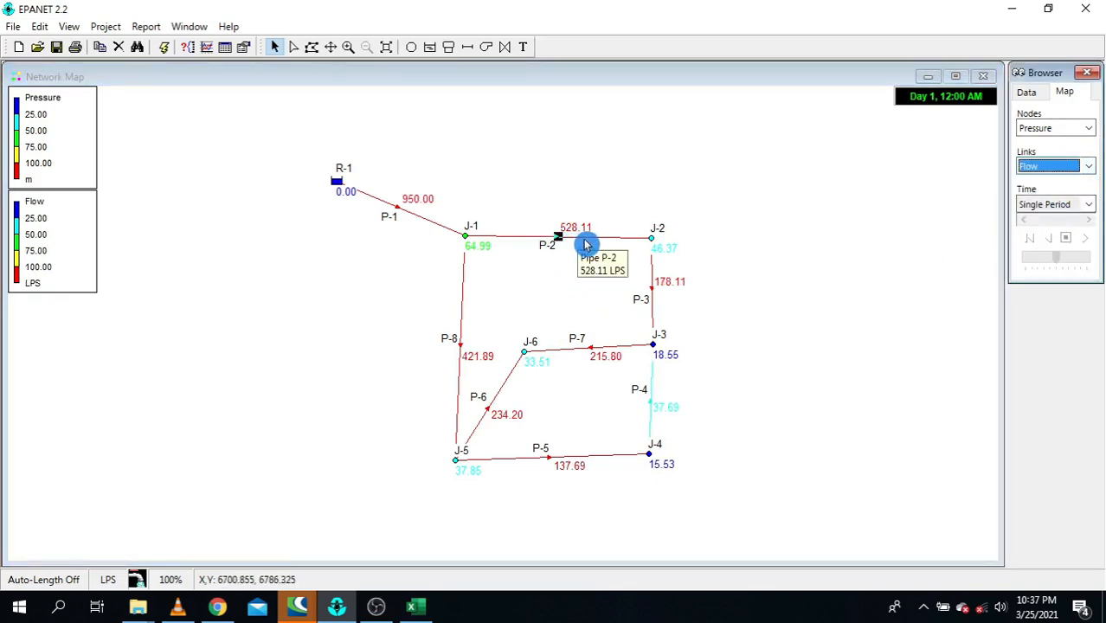
click(1079, 165)
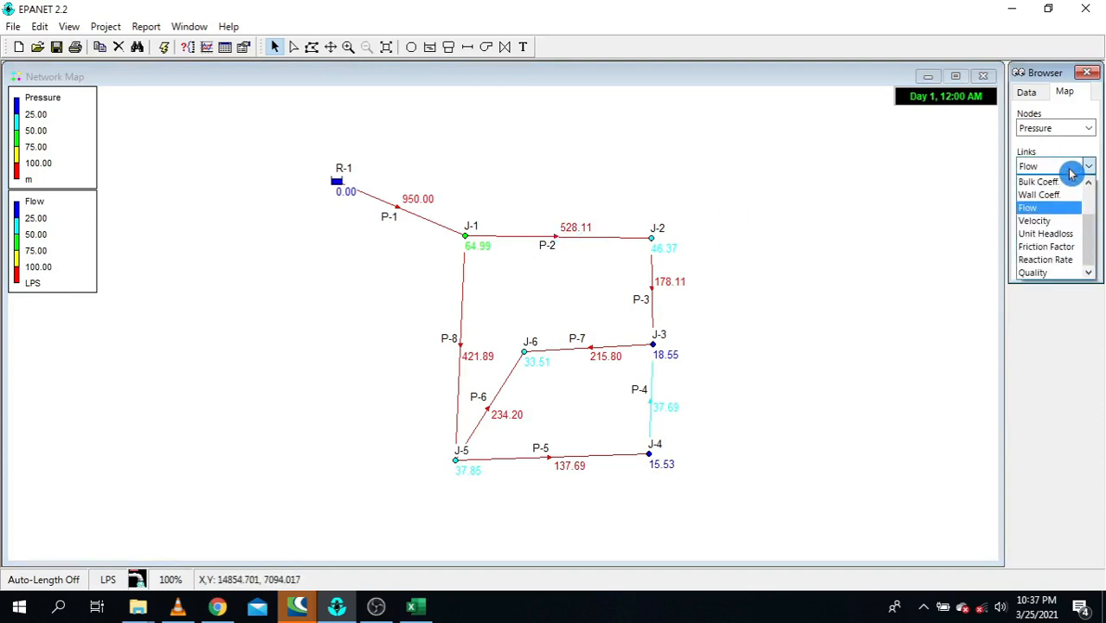
click(1064, 222)
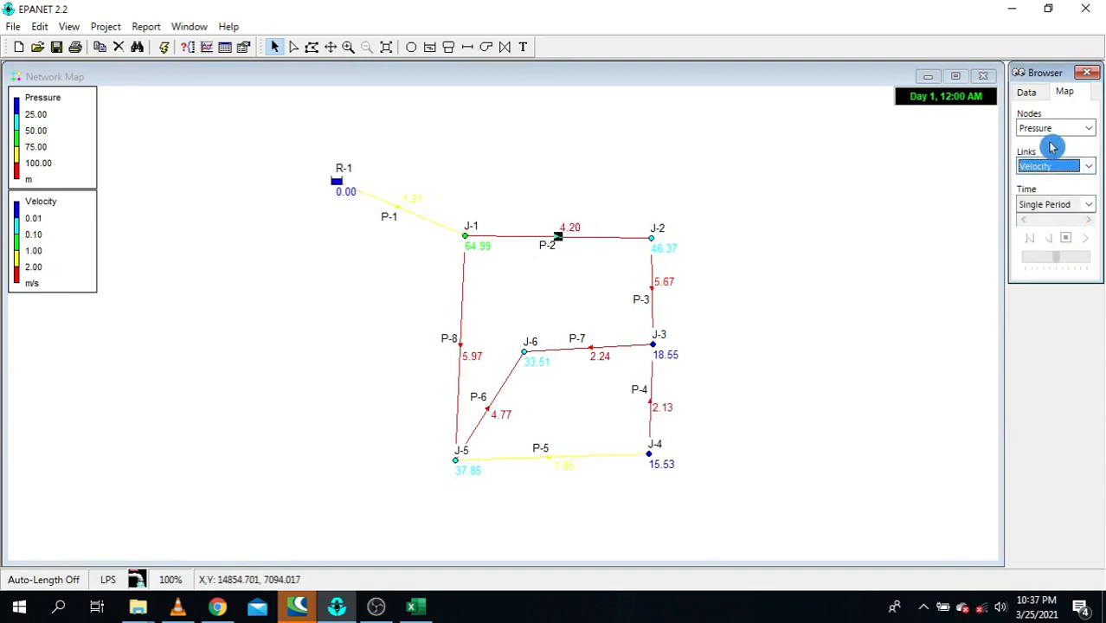
- Set the diameter of pipe P-2 to 600 and run the hydraulic analysis
double_click(558, 243)
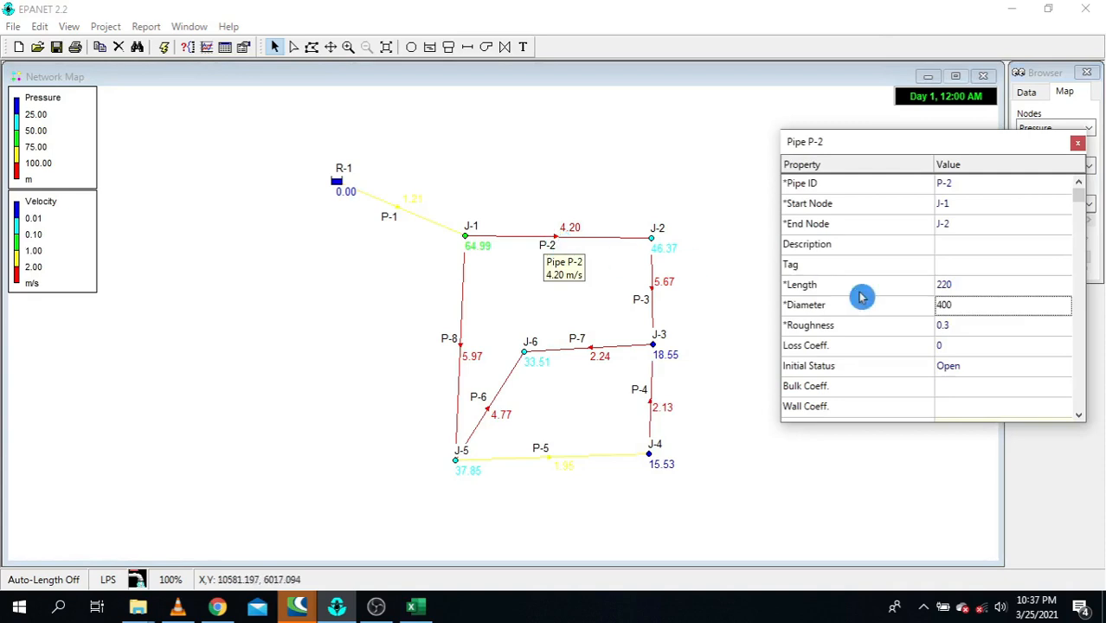
click(967, 305)
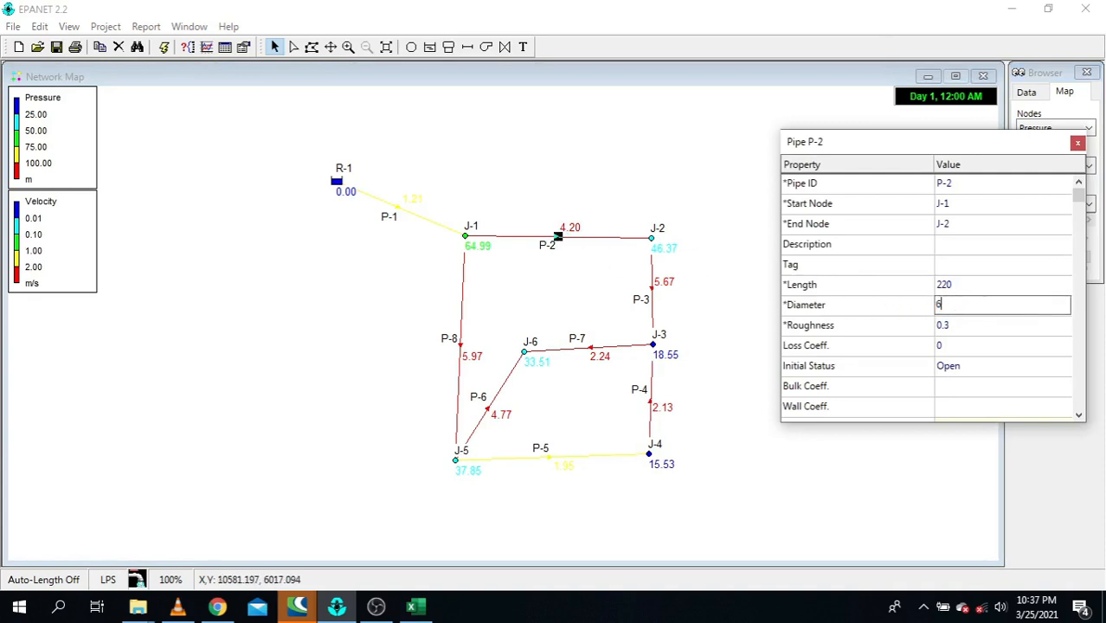
click(1077, 148)
click(164, 47)
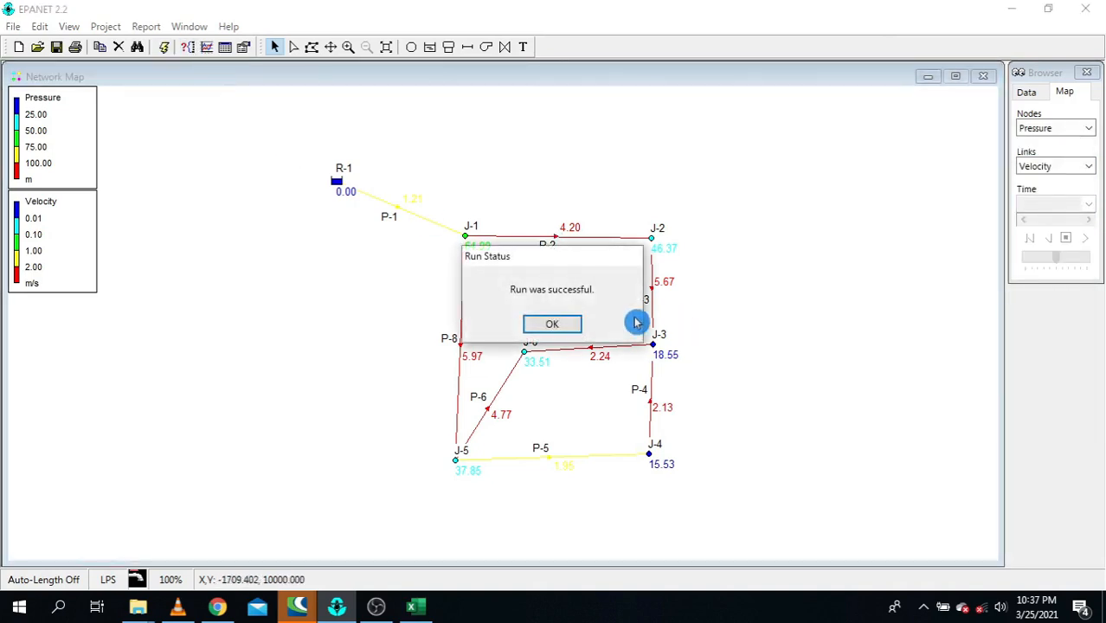
click(551, 322)
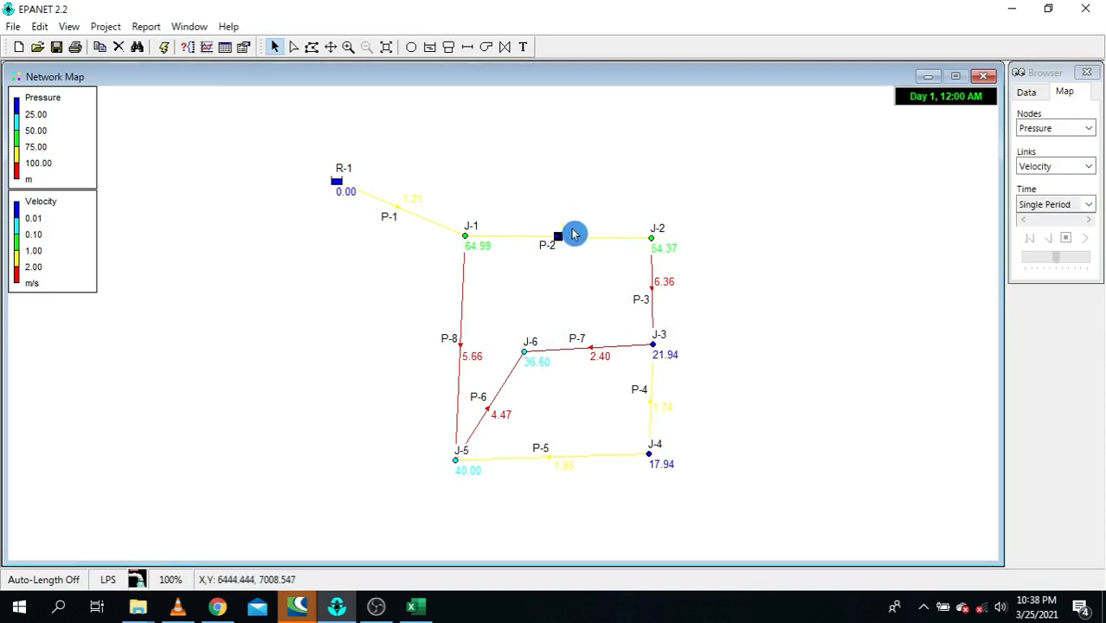
- Reverse the colors of the Velocity legend and set the color of its highest class to red
double_click(52, 240)
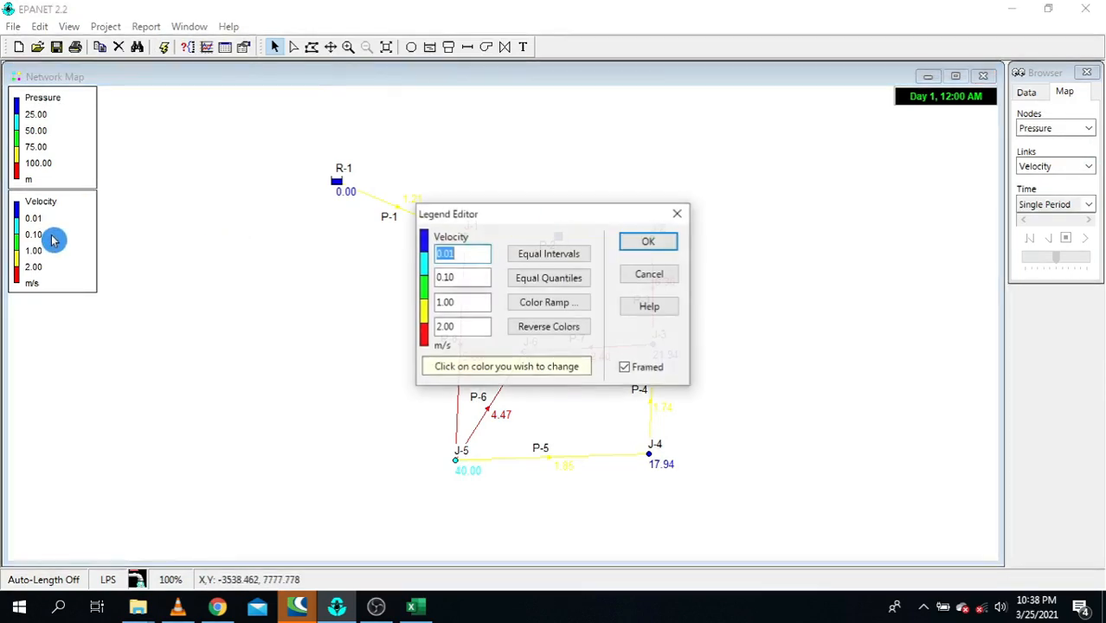
click(549, 326)
click(424, 329)
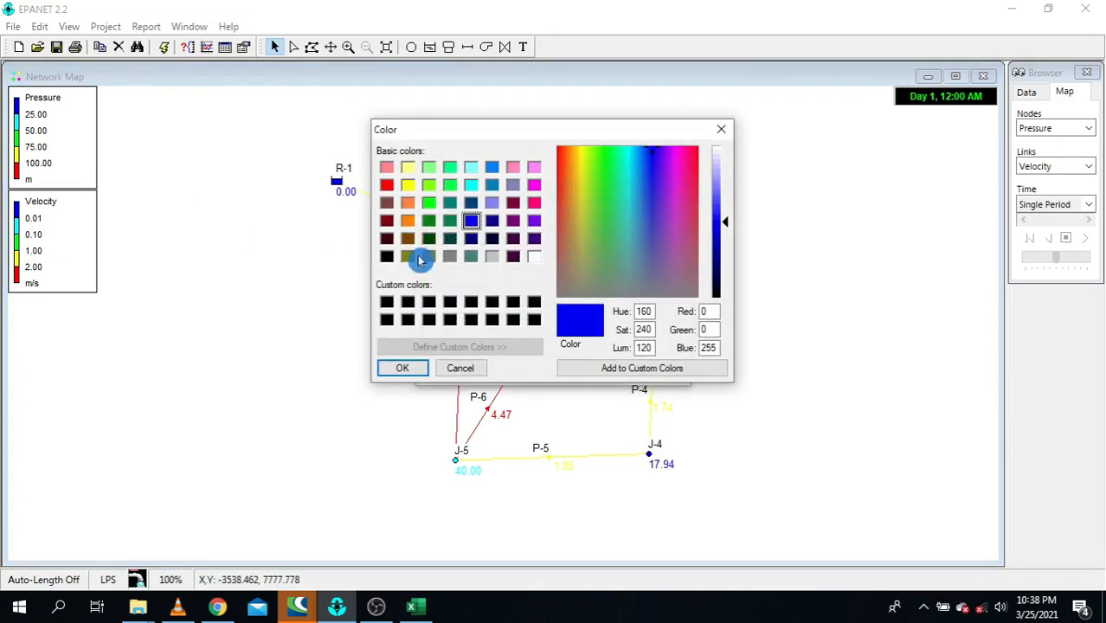
click(387, 185)
click(403, 365)
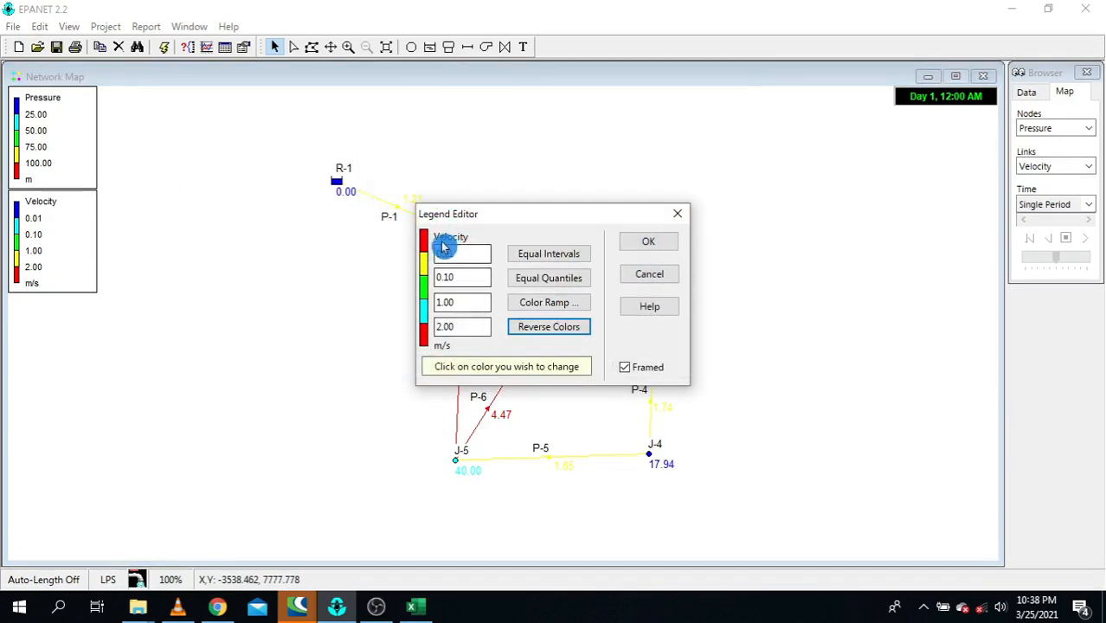
- Set the Velocity legend's class limits to 0.5, 1, 1.5 and 1.6 m/s
click(459, 253)
double_click(458, 253)
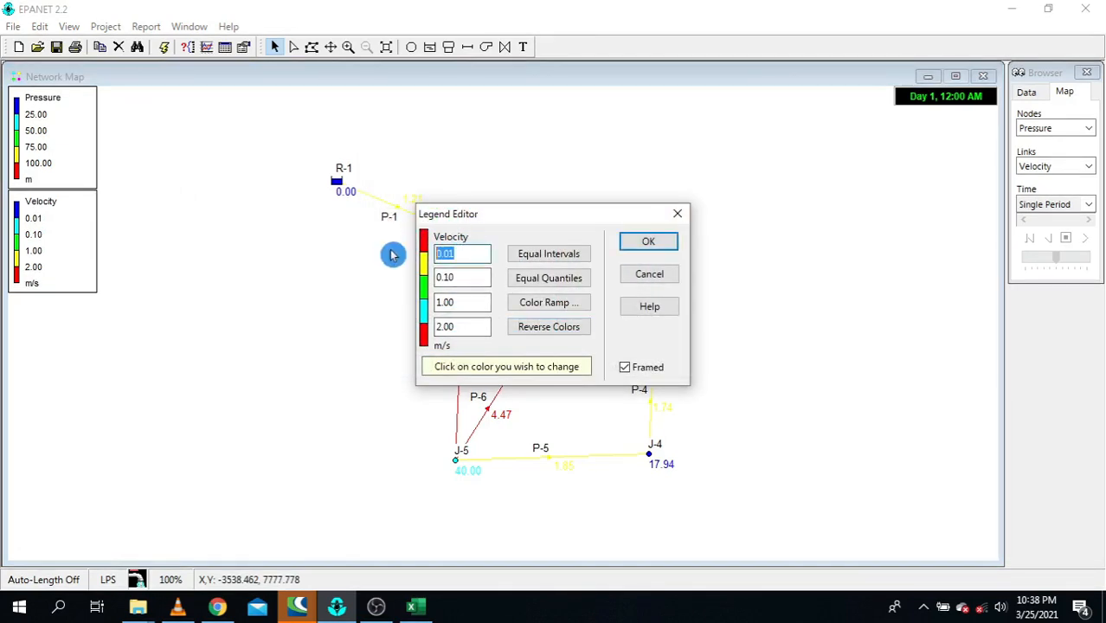
text(0)
double_click(466, 277)
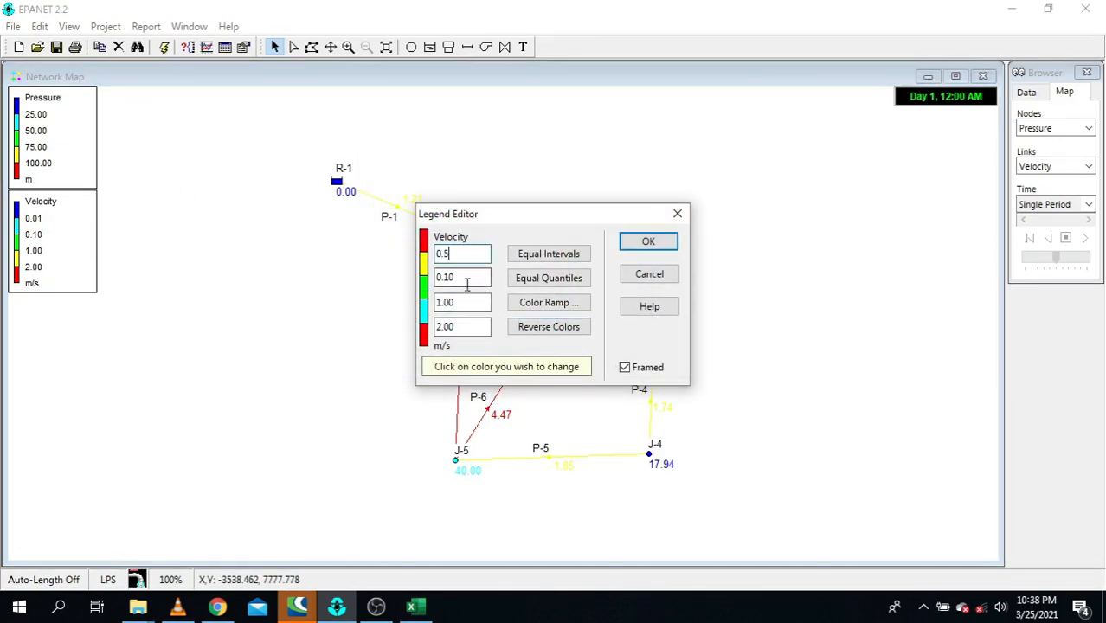
text(1)
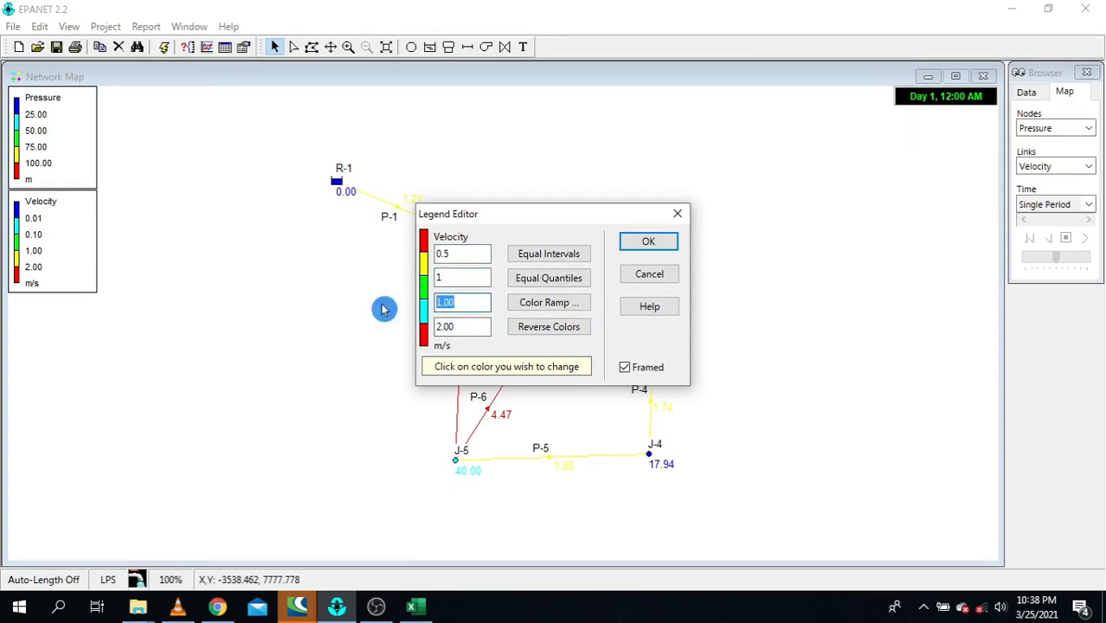
text(1.5)
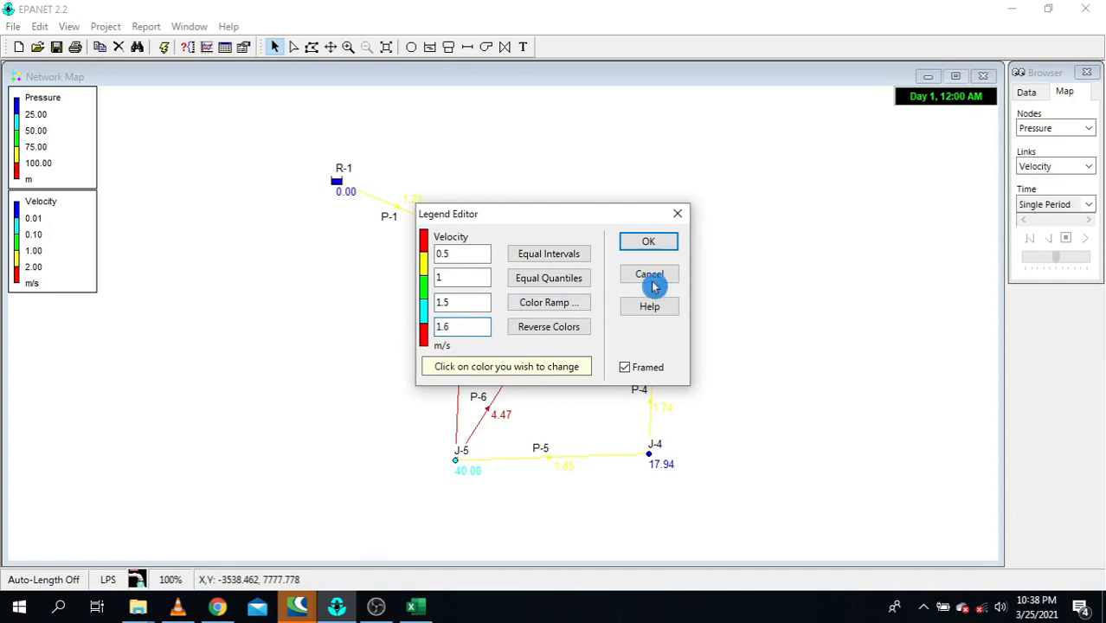
- Color the three middle classes of the Velocity legend magenta and apply the legend changes
click(427, 269)
click(534, 184)
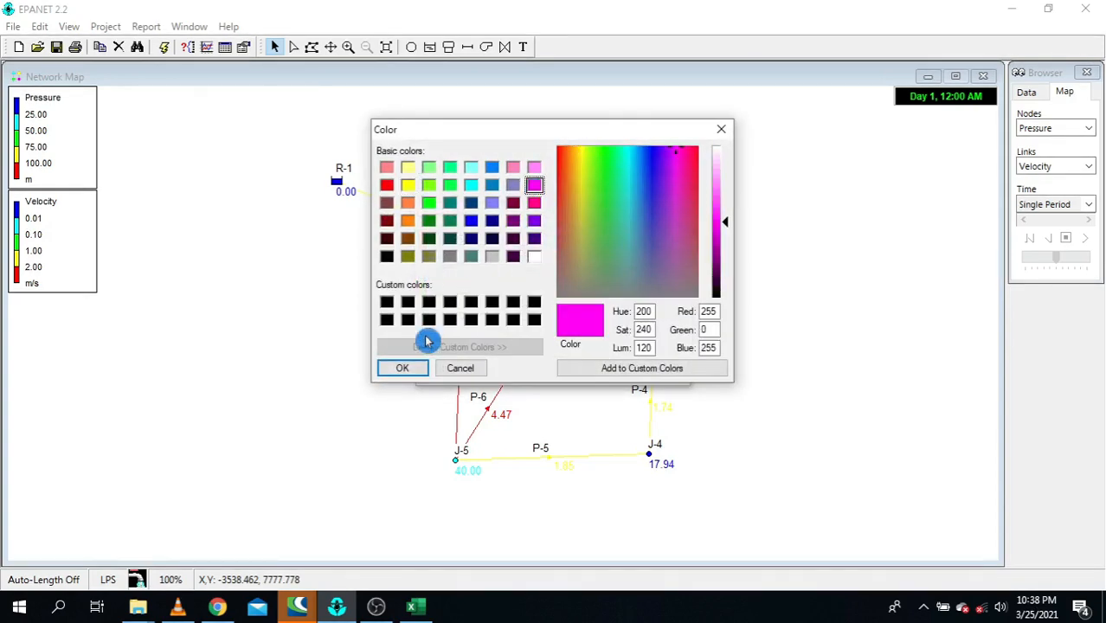
click(406, 367)
click(427, 288)
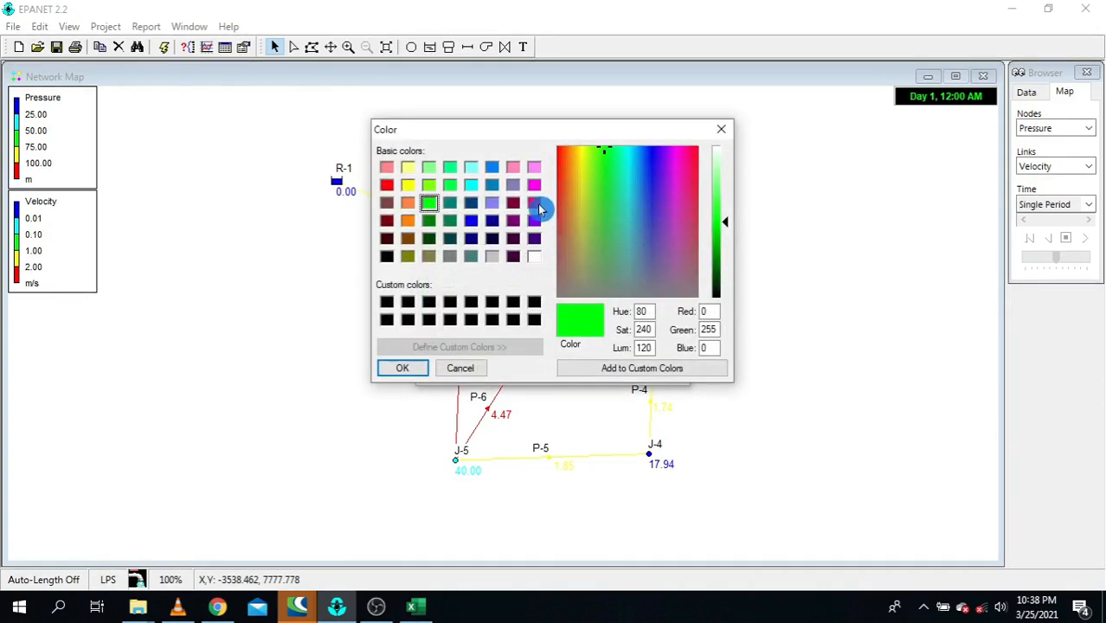
click(534, 184)
click(403, 368)
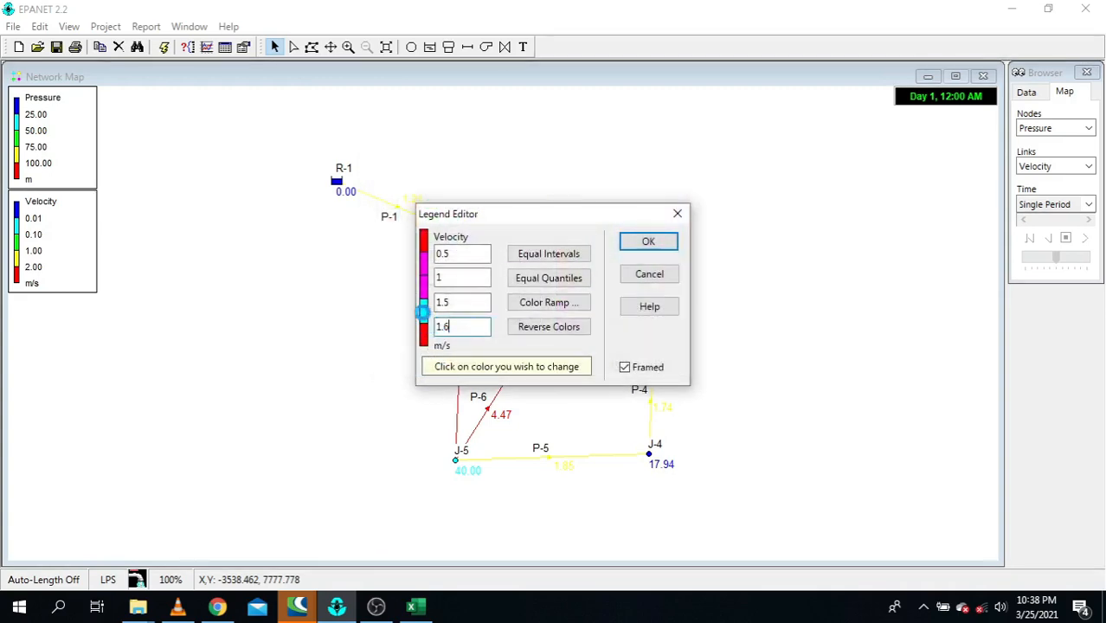
click(423, 312)
click(534, 185)
click(405, 367)
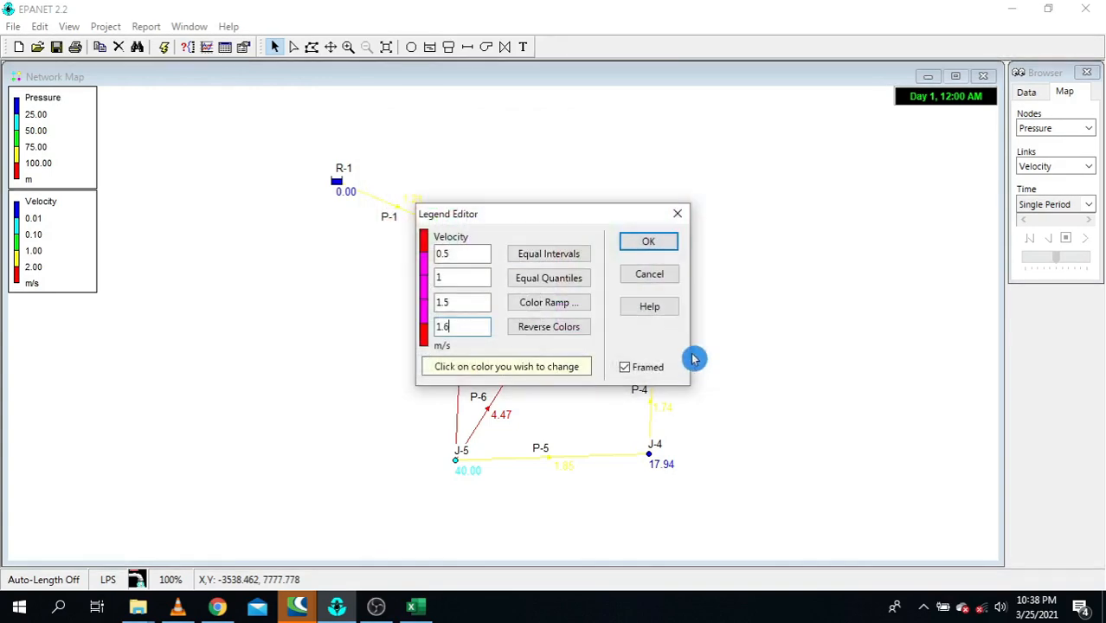
click(649, 242)
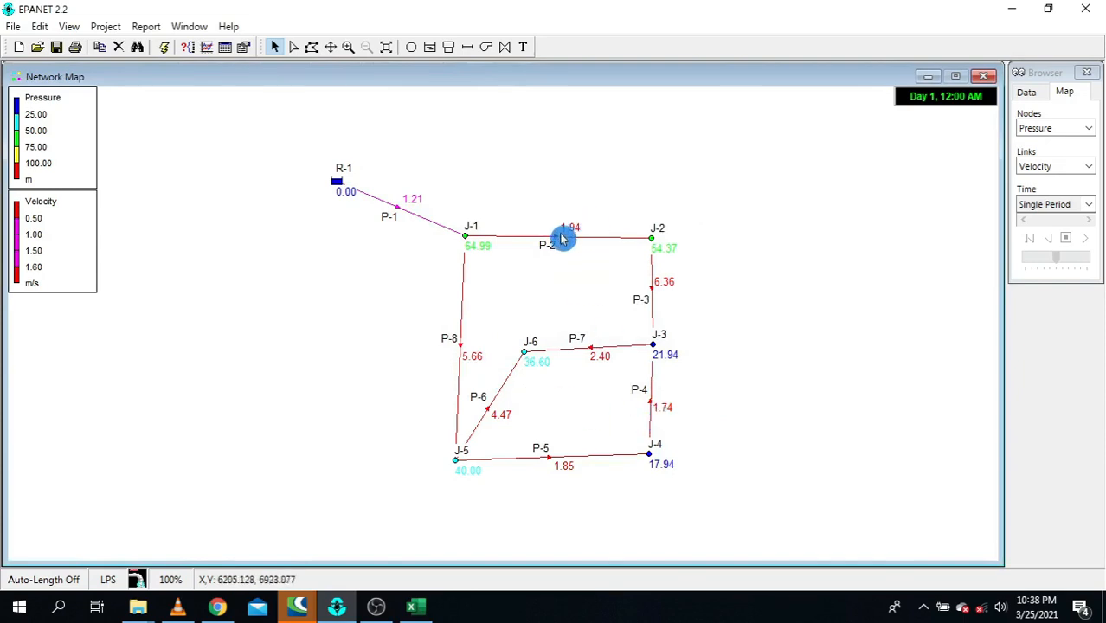
- Rerun the hydraulic analysis and check the diameter in the properties of pipe P-2
mouse_move(558, 243)
click(164, 47)
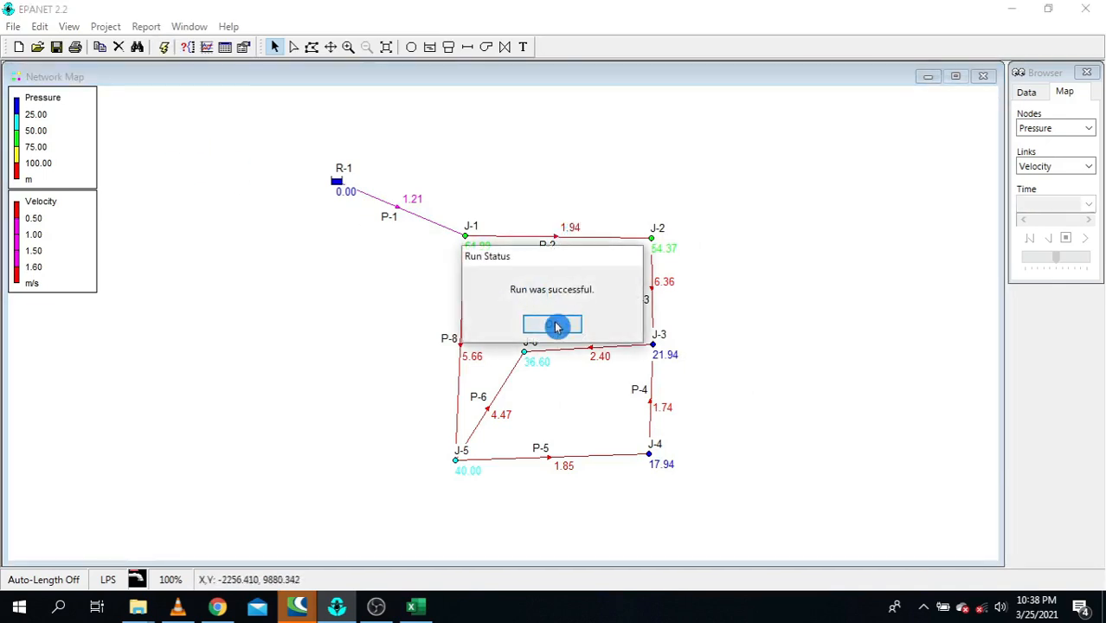
click(554, 325)
double_click(556, 236)
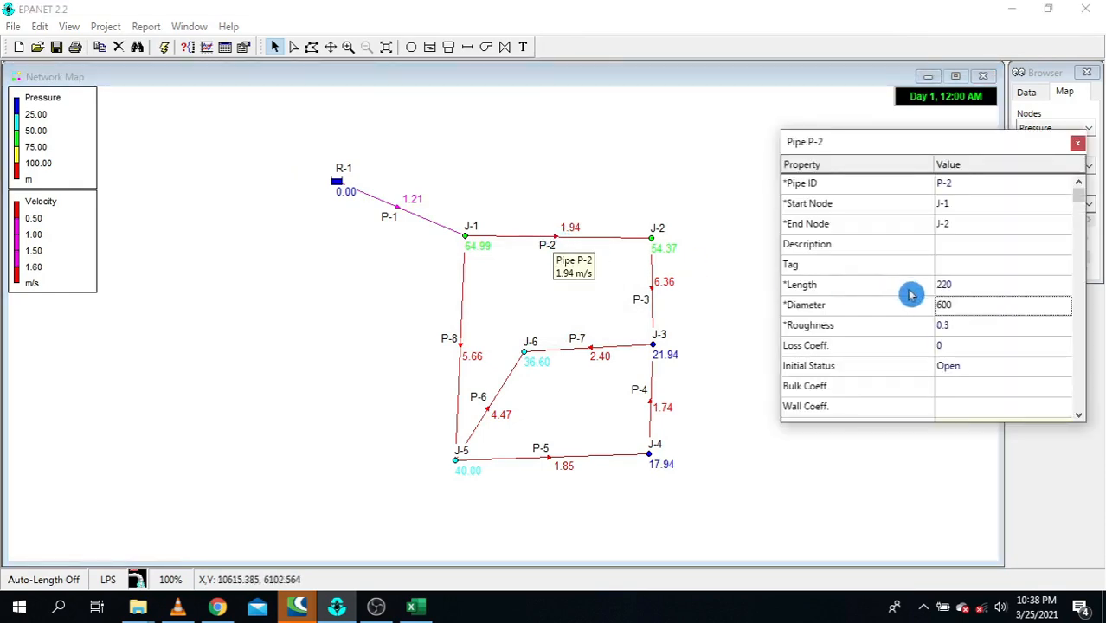
click(1078, 142)
- Display Unit Headloss for the links on the network map and examine pipe P-2
click(1055, 167)
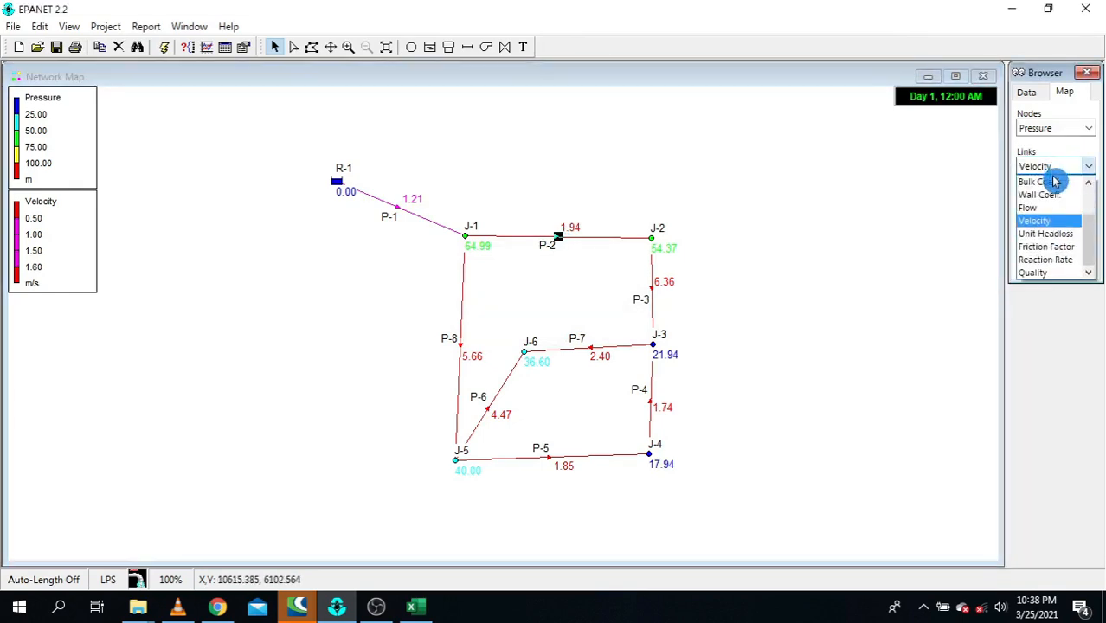
click(1057, 233)
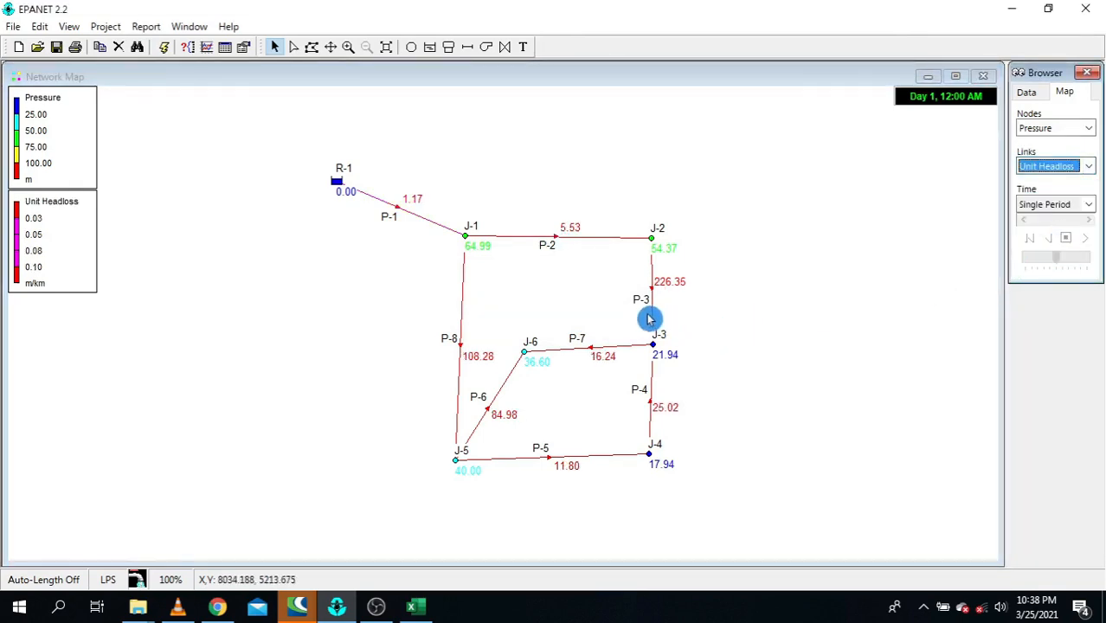
click(566, 238)
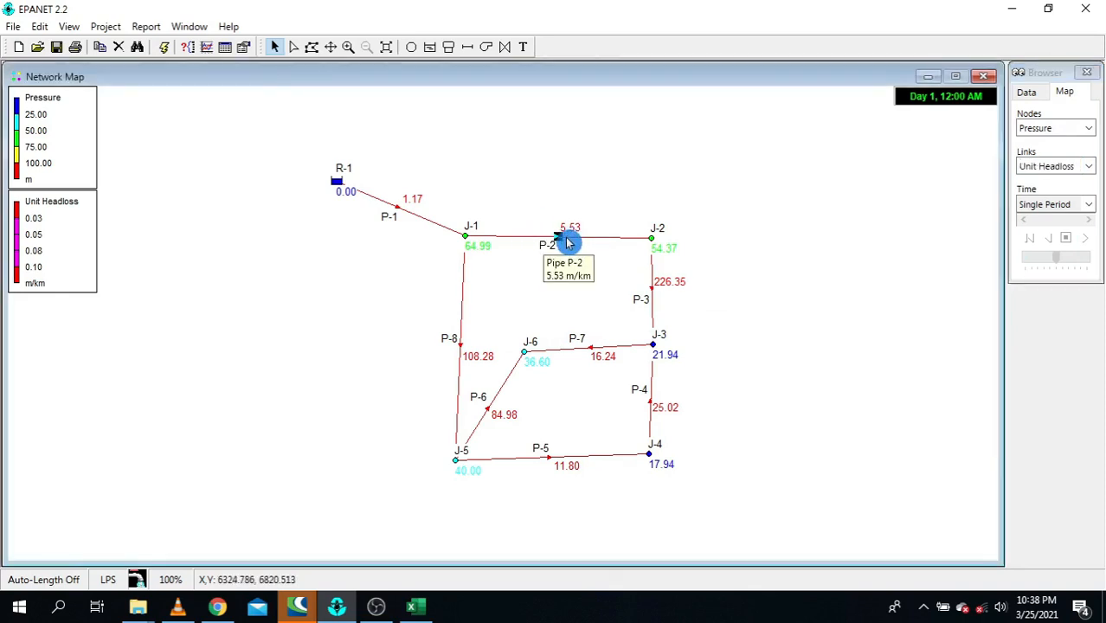
- Increase the diameter of pipe P-2 and rerun the hydraulic analysis
double_click(566, 240)
click(971, 305)
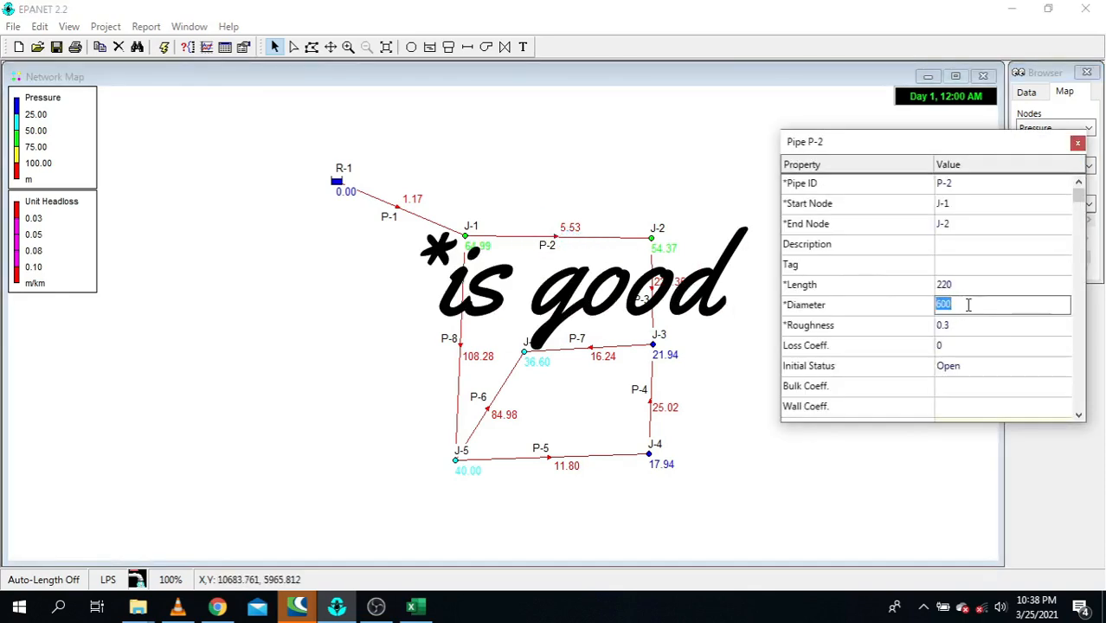
click(1079, 147)
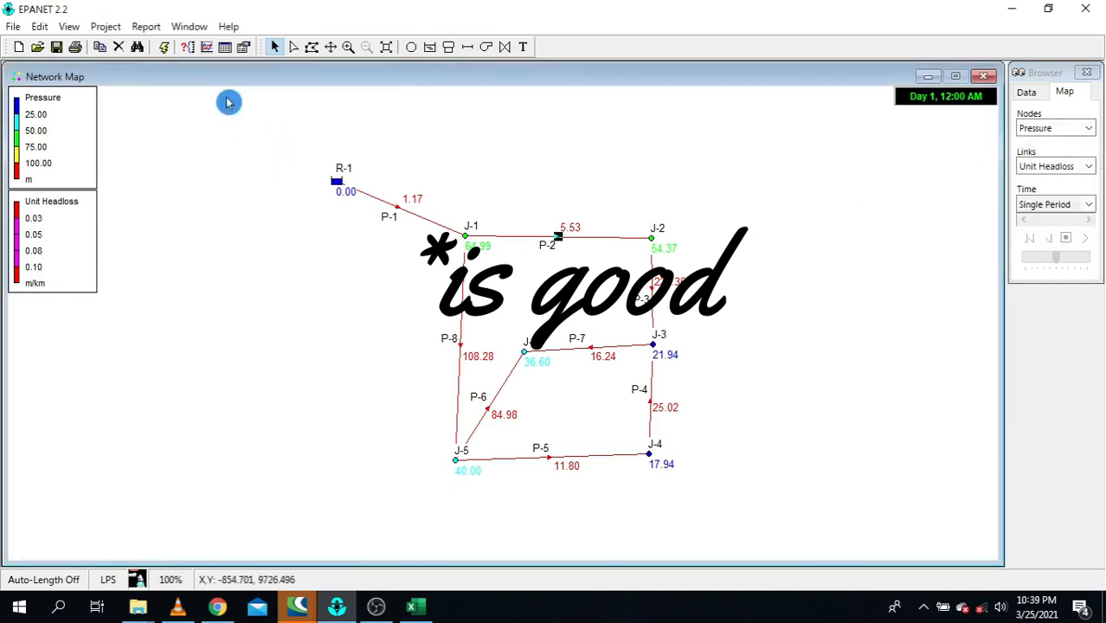
click(164, 47)
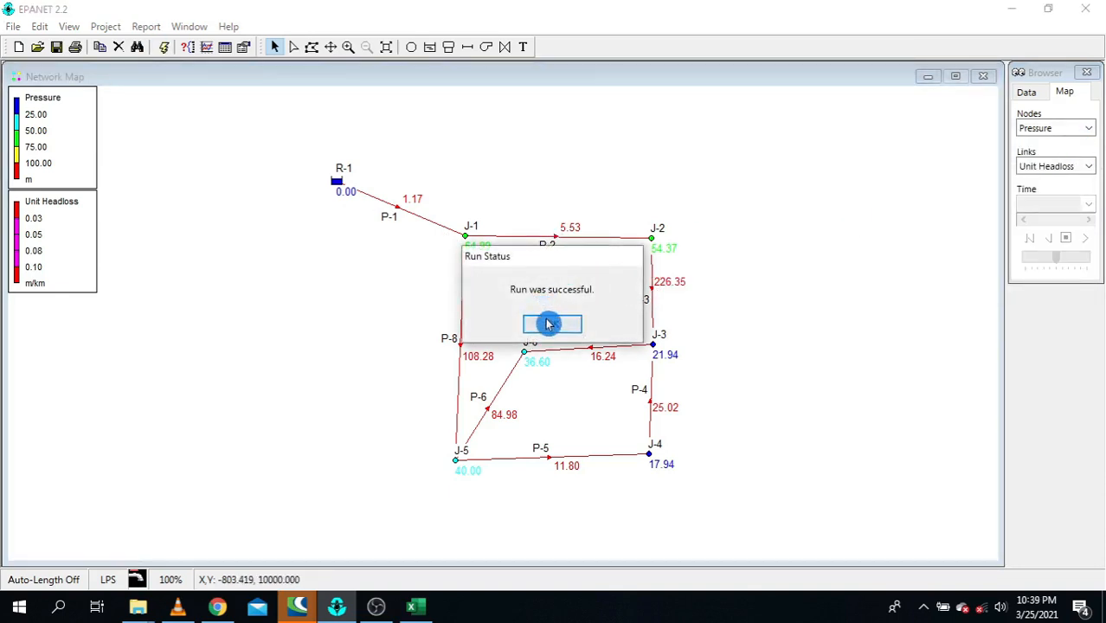
click(548, 324)
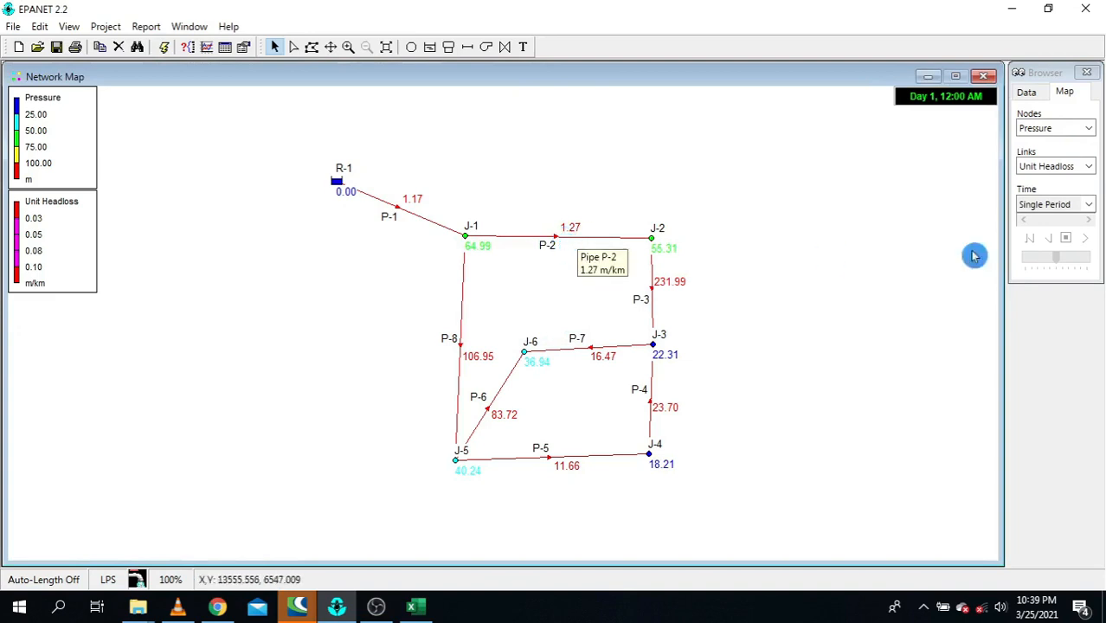
- Display Velocity for the links on the network map and examine pipes P-2 and P-8
click(1060, 166)
click(1049, 224)
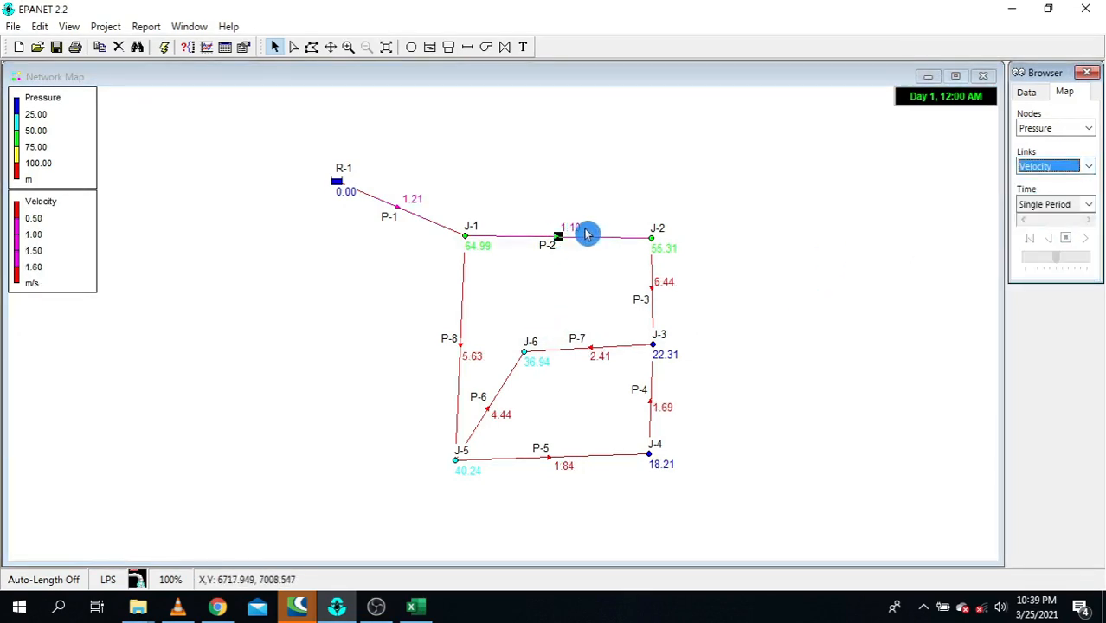
mouse_move(462, 361)
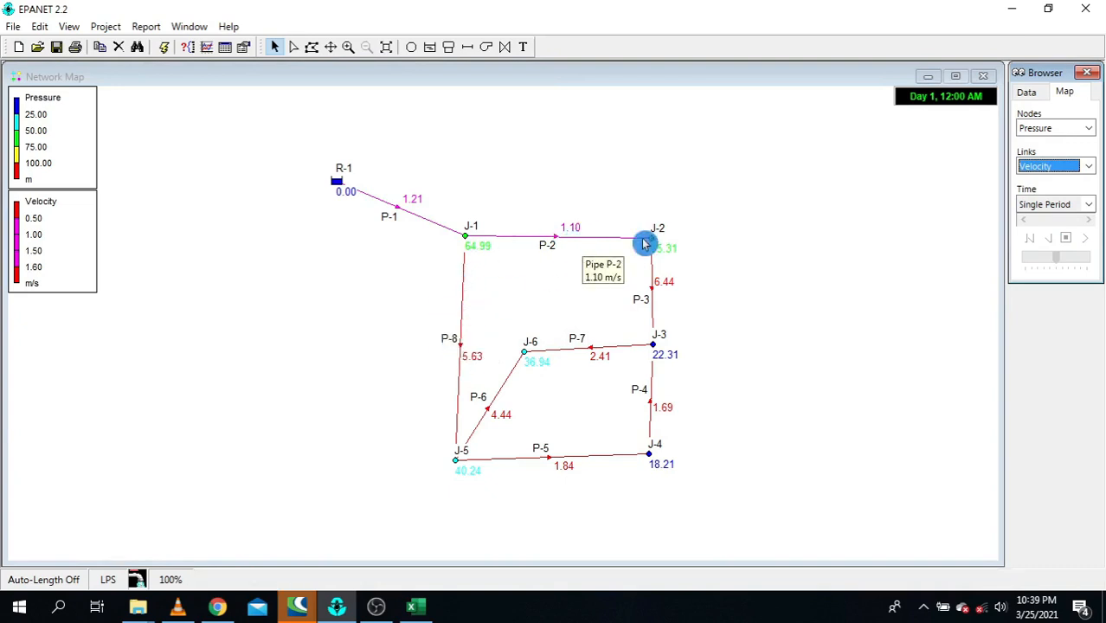
- Set the diameter of pipe P-8 to 600 and rerun the hydraulic analysis
mouse_move(461, 337)
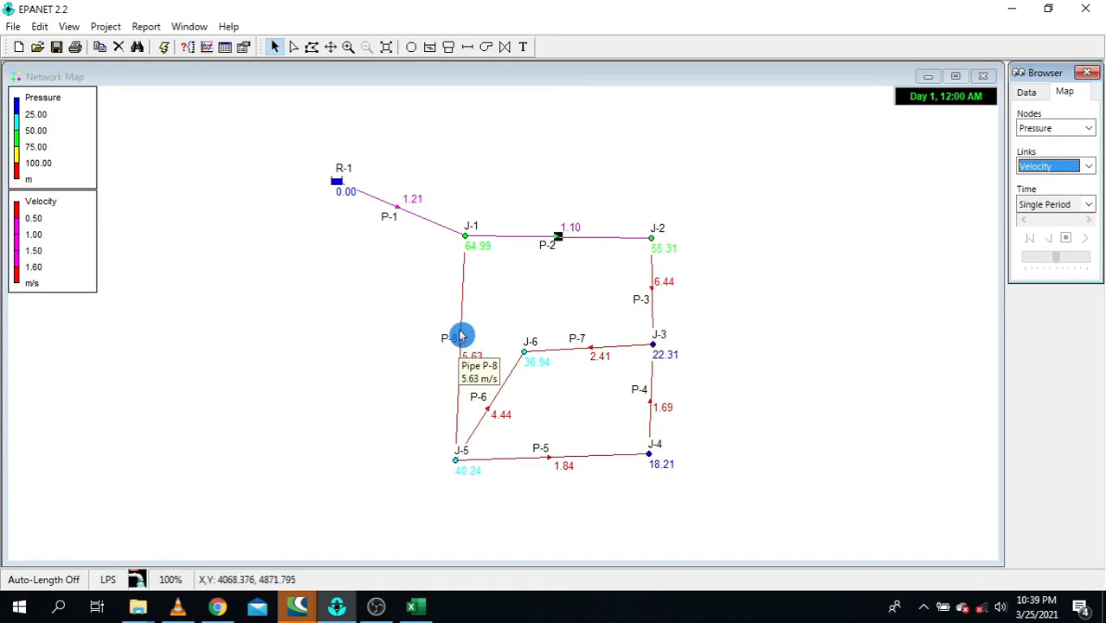
double_click(461, 338)
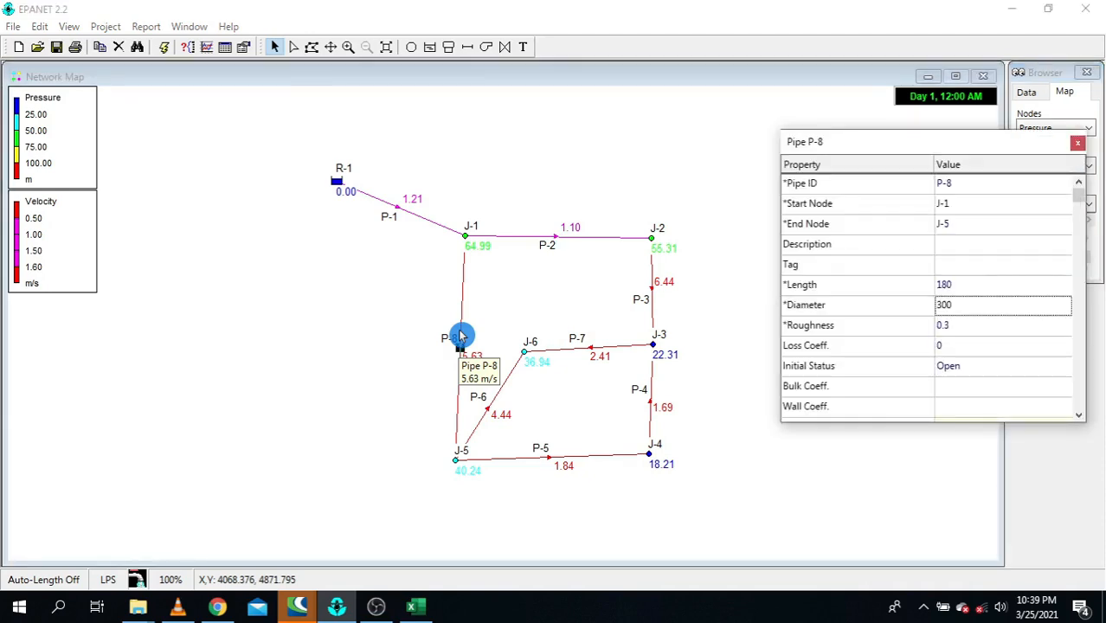
double_click(958, 310)
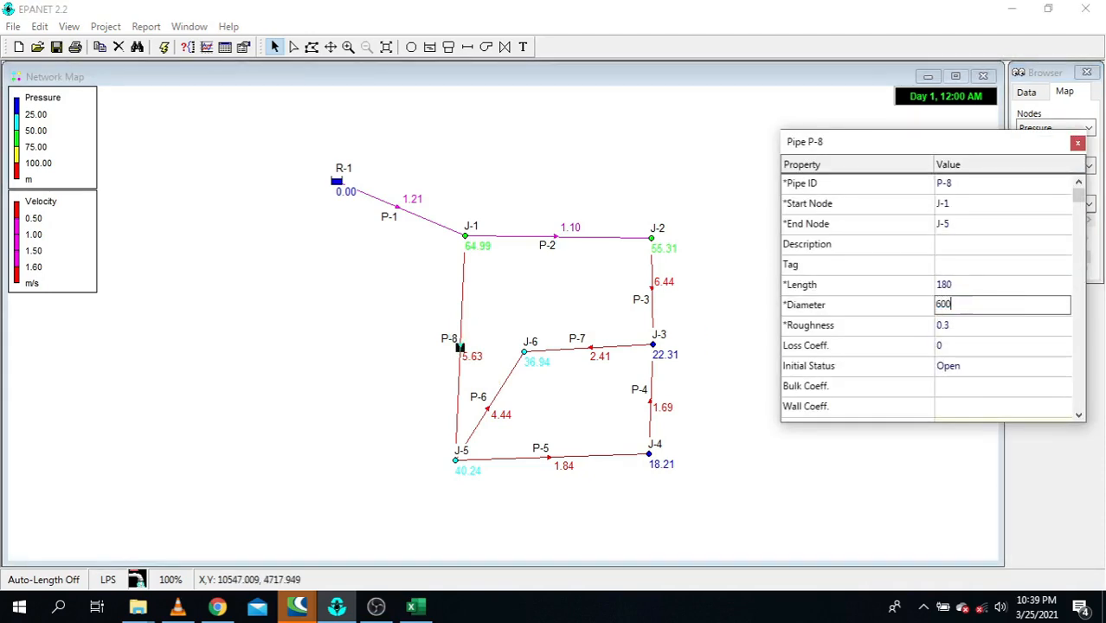
text(600)
click(1079, 143)
click(164, 47)
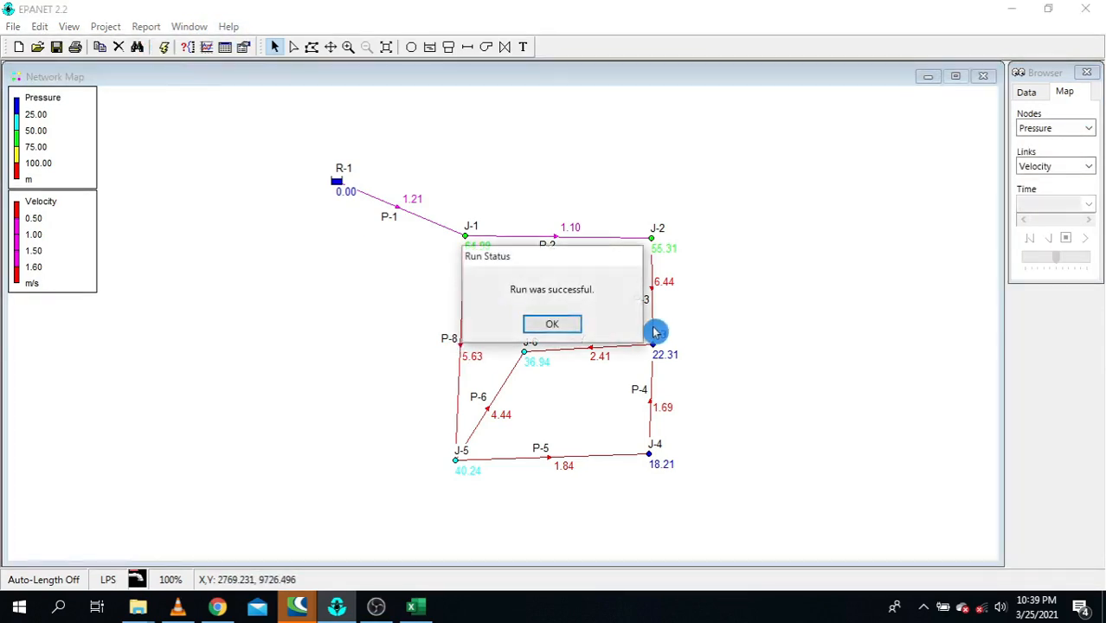
click(560, 325)
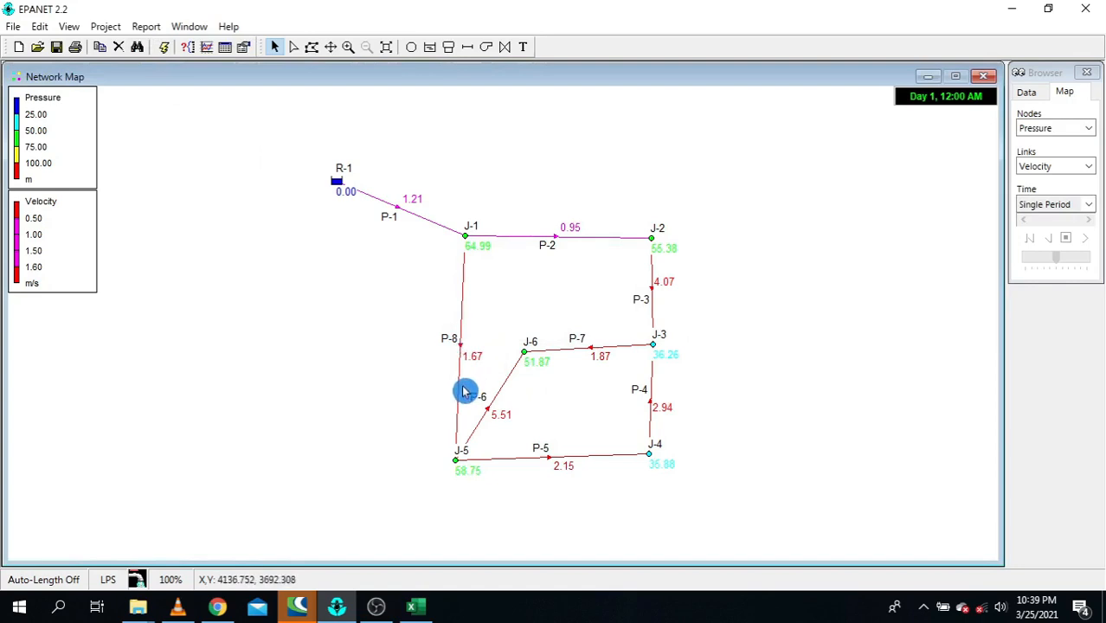
- Display Unit Headloss for the links on the network map and examine the pipes around junction J-5, including P-6
click(1071, 167)
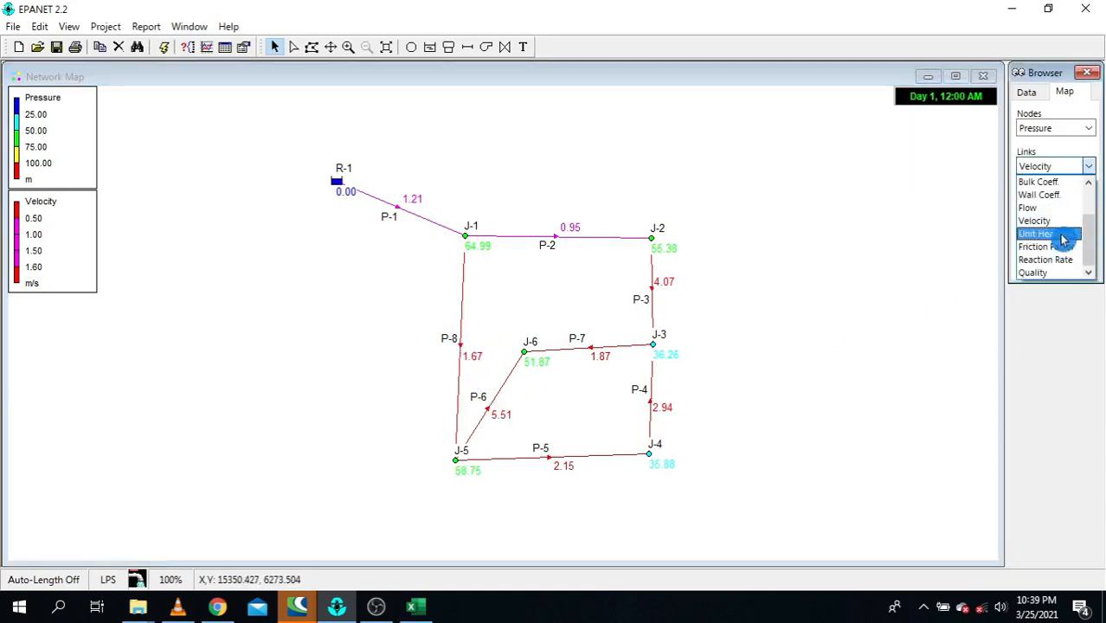
click(1061, 223)
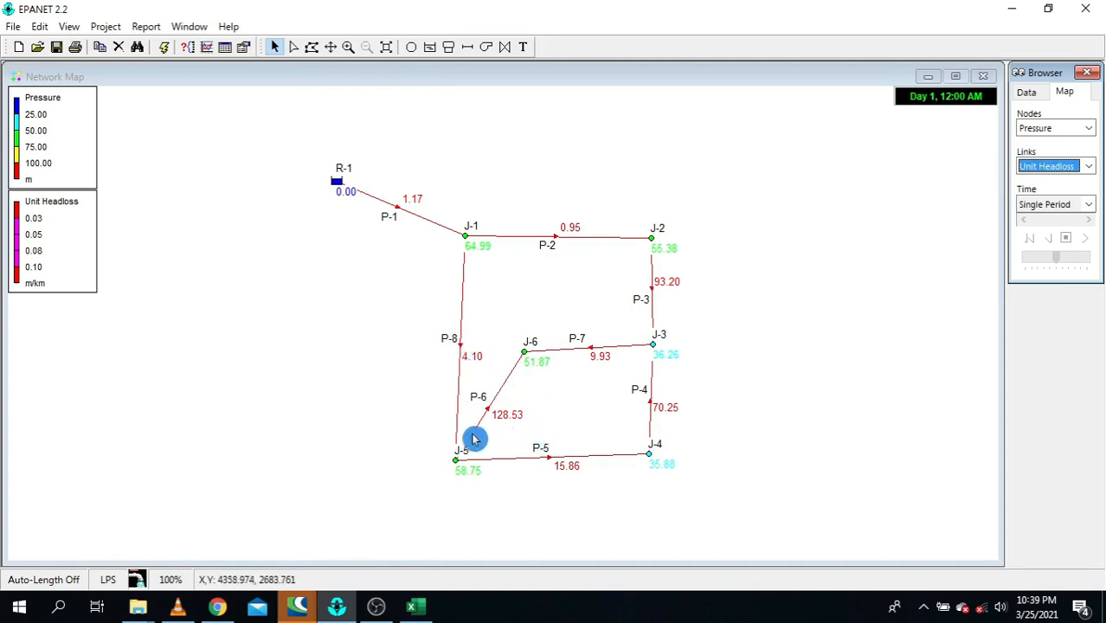
mouse_move(499, 400)
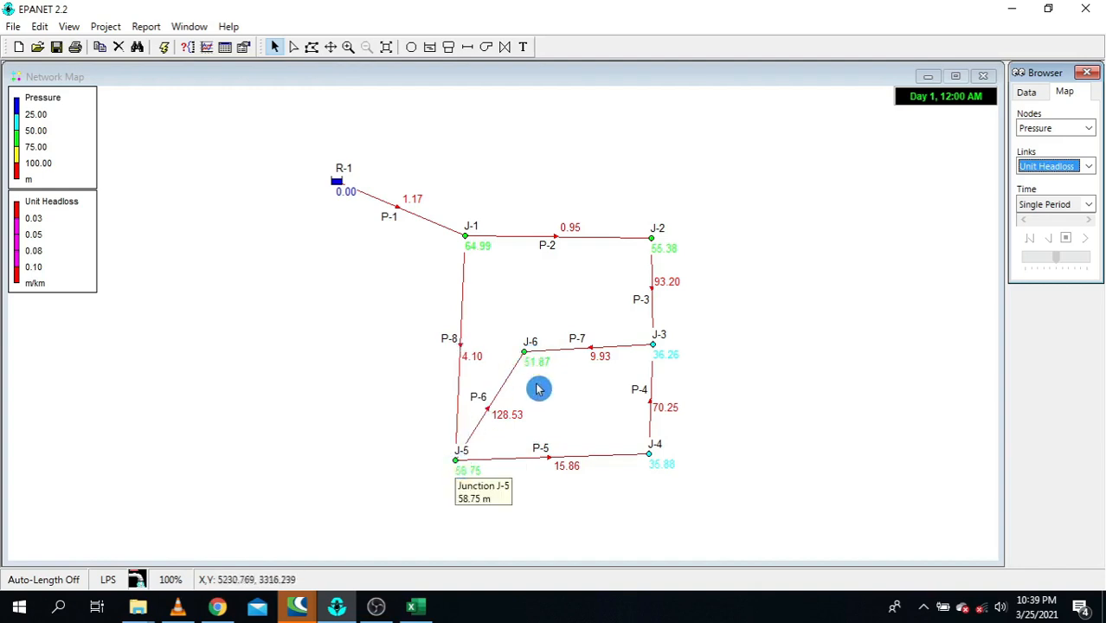
- Try a diameter of 400 for pipe P-6 and rerun the hydraulic analysis
double_click(496, 405)
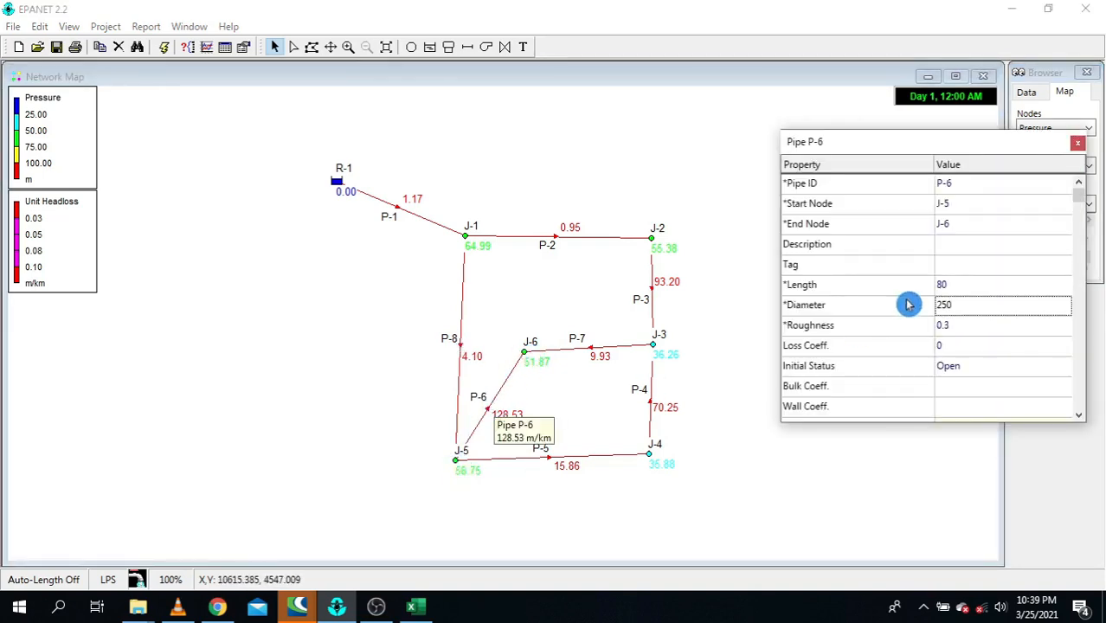
click(969, 308)
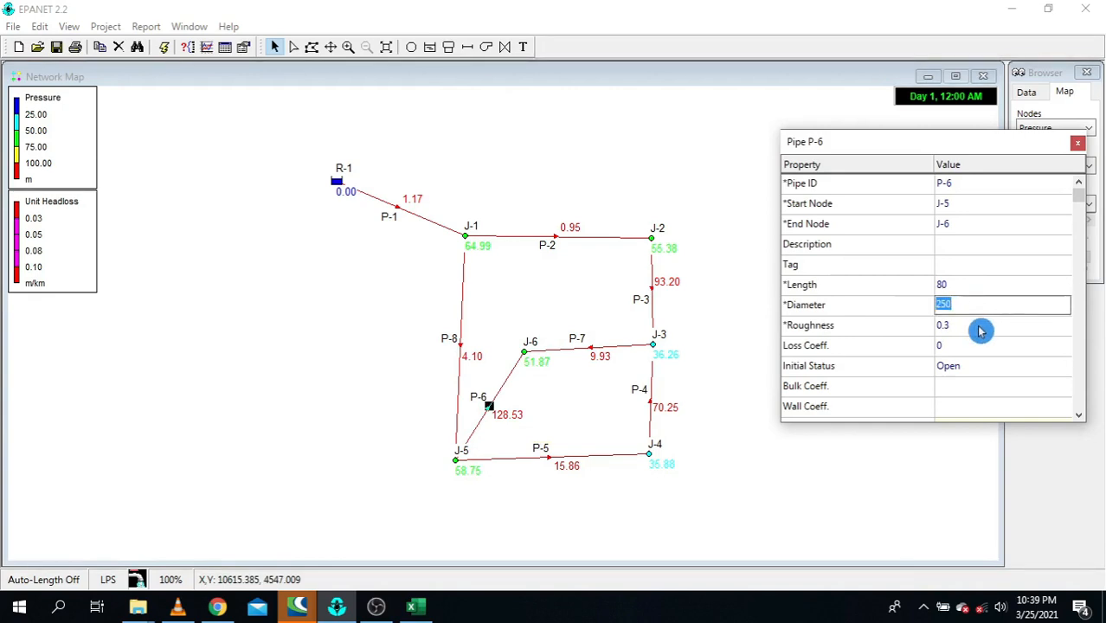
text(400)
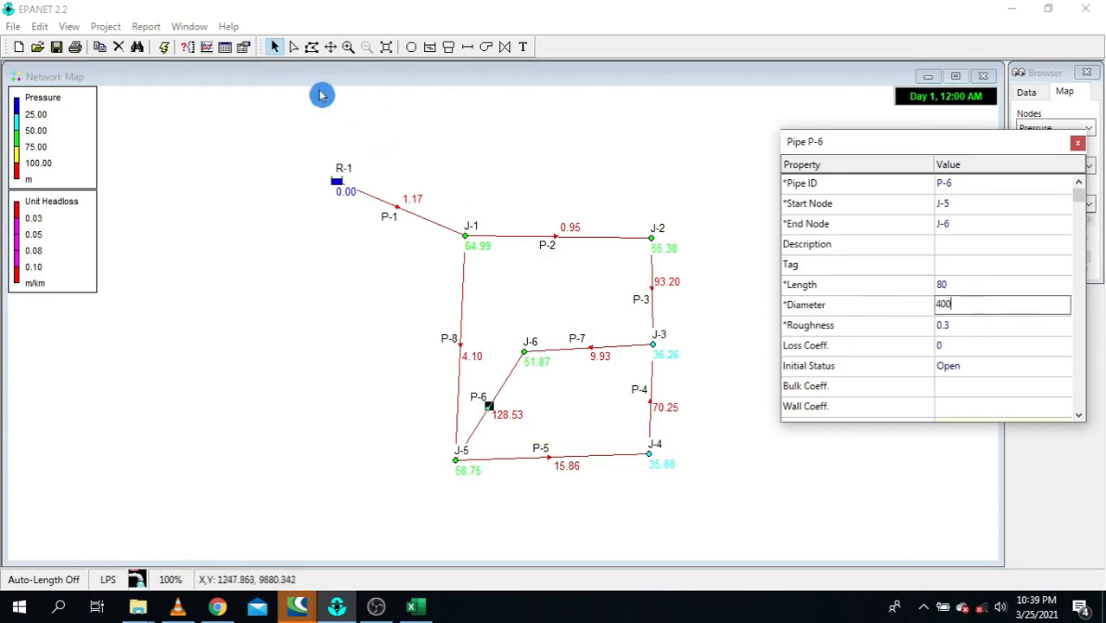
click(163, 47)
click(556, 321)
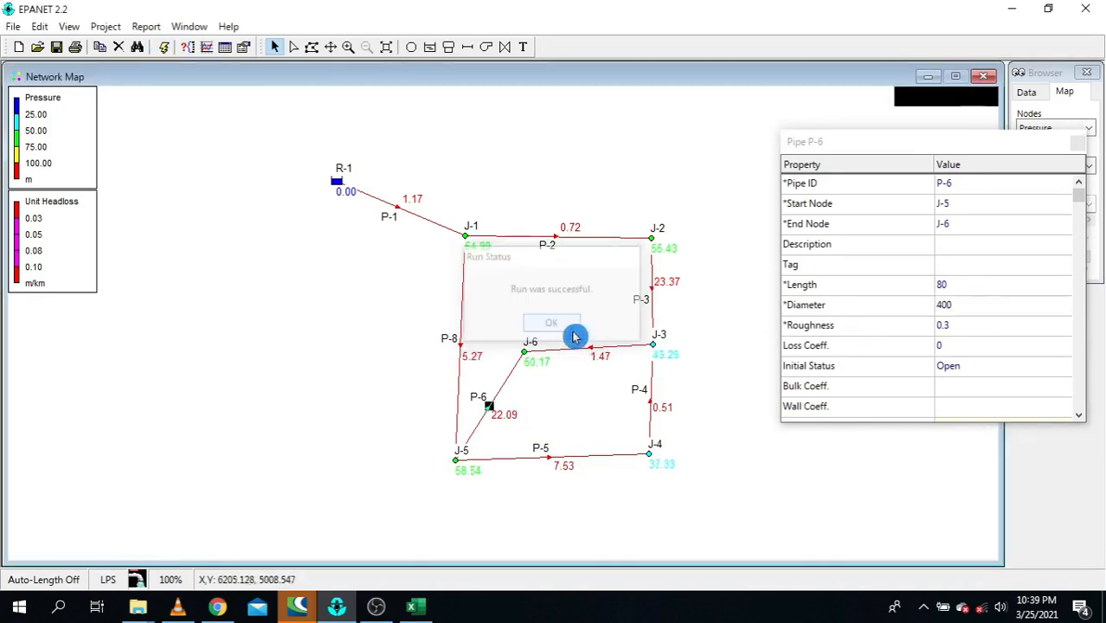
- Set the diameter of pipe P-6 to 600 and rerun the hydraulic analysis
click(972, 304)
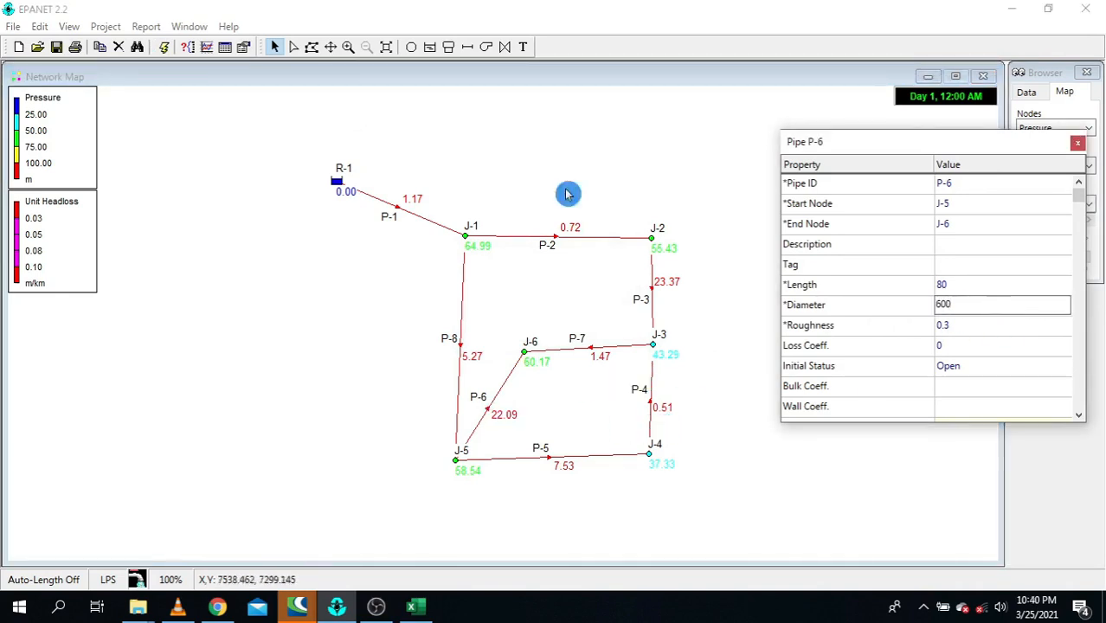
text(600)
click(164, 46)
click(555, 326)
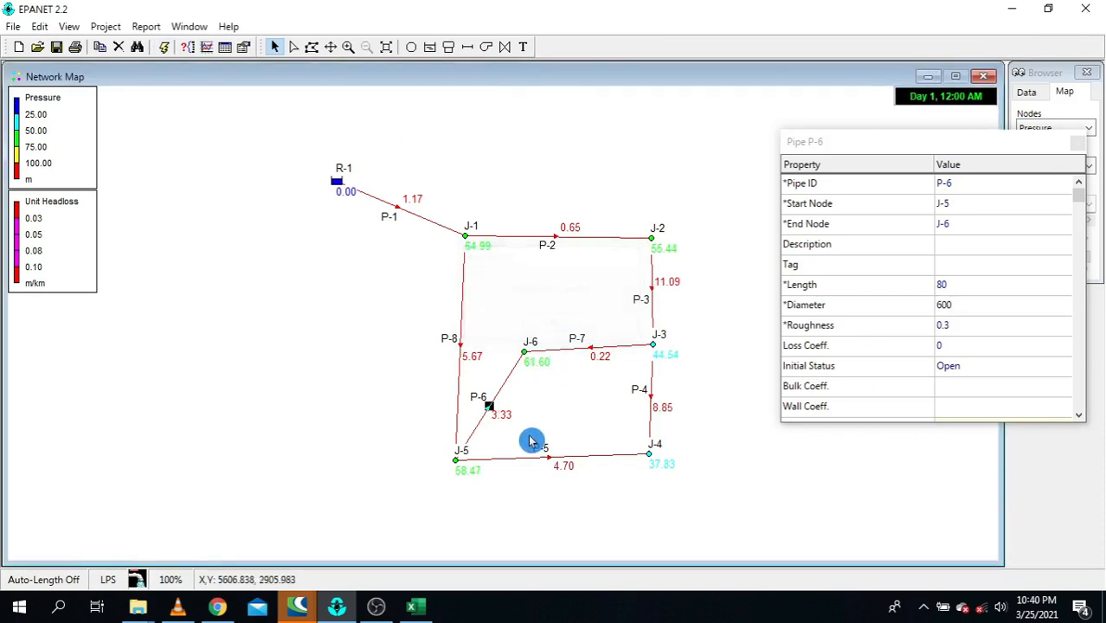
- Move the pipe properties window away from the Browser and display Velocity for the links on the network map
click(971, 149)
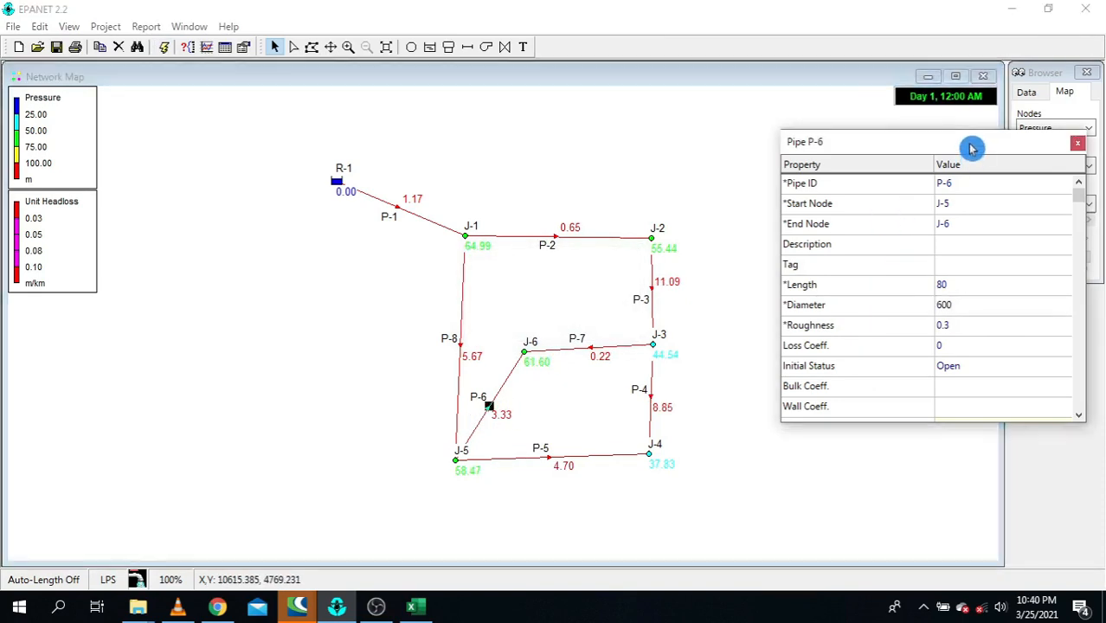
drag(972, 149, 848, 46)
click(1056, 165)
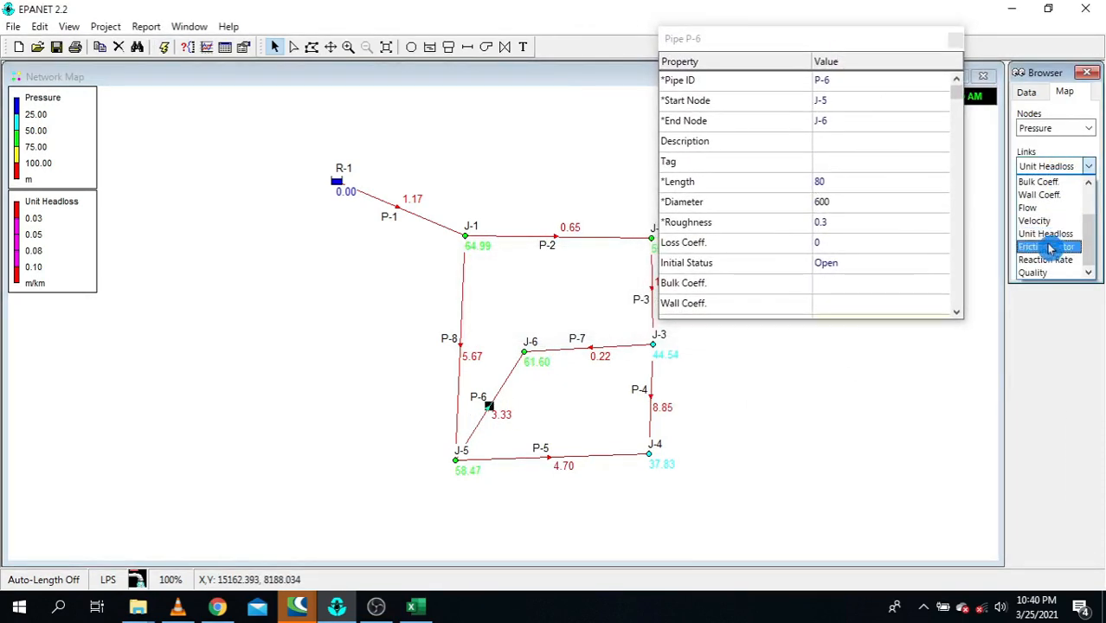
click(1041, 220)
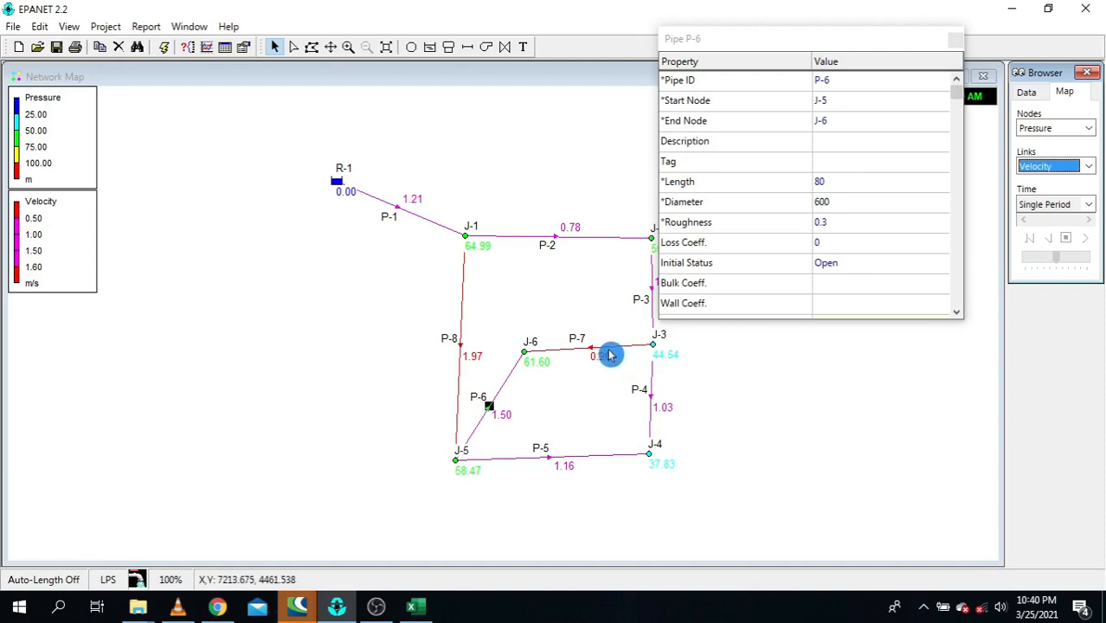
- Check the properties of pipe P-7, and rerun the hydraulic analysis with the diameter of pipe P-6 reduced to 400
click(611, 353)
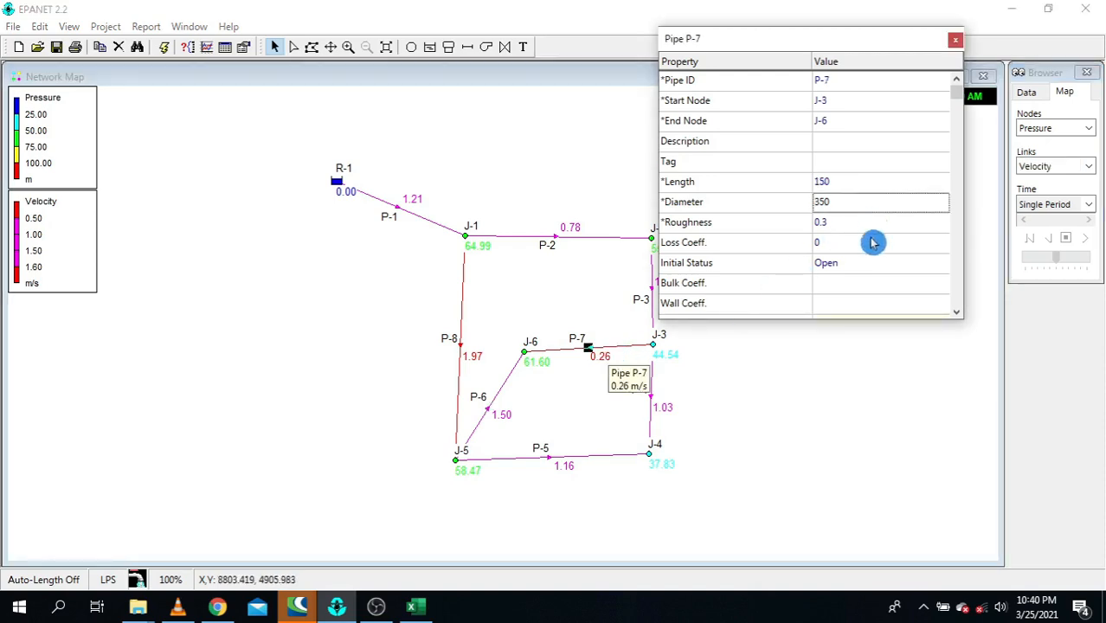
click(494, 403)
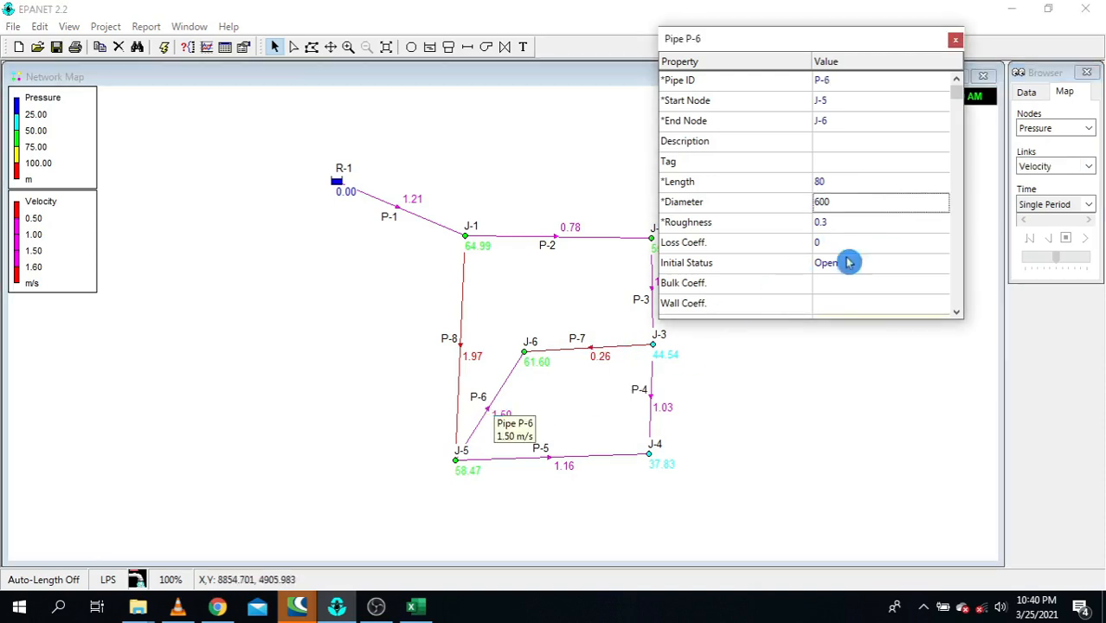
click(842, 201)
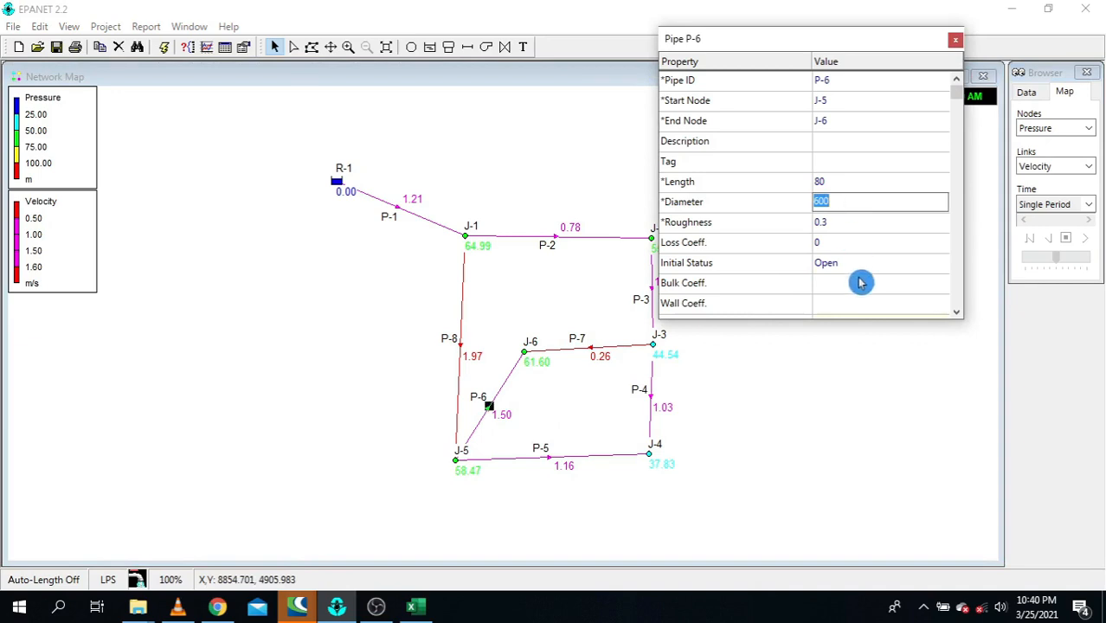
text(4)
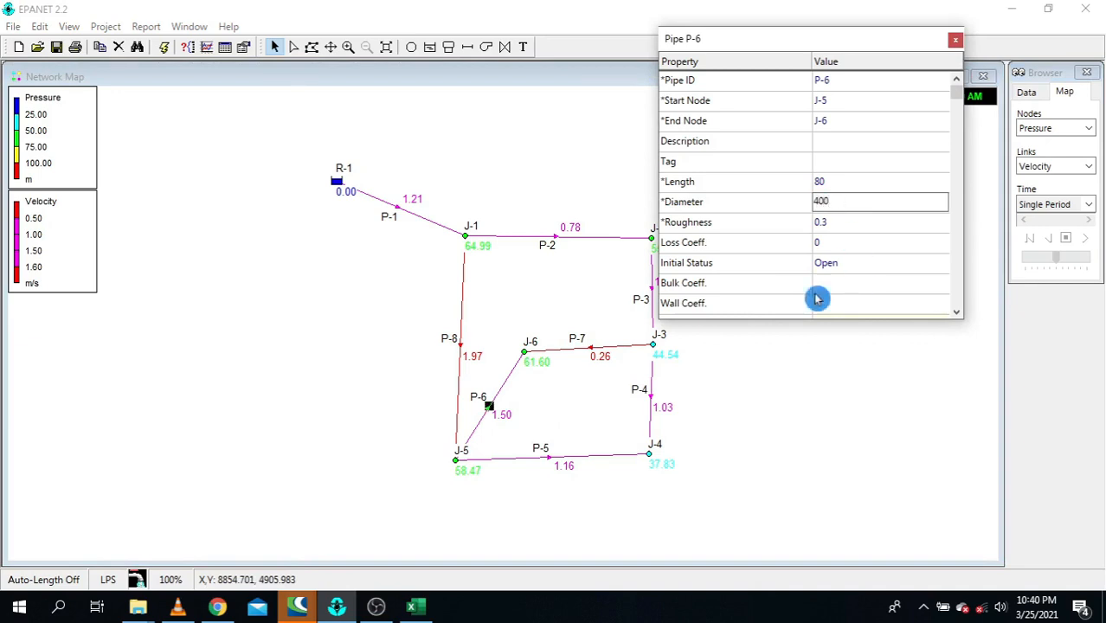
click(163, 48)
click(536, 329)
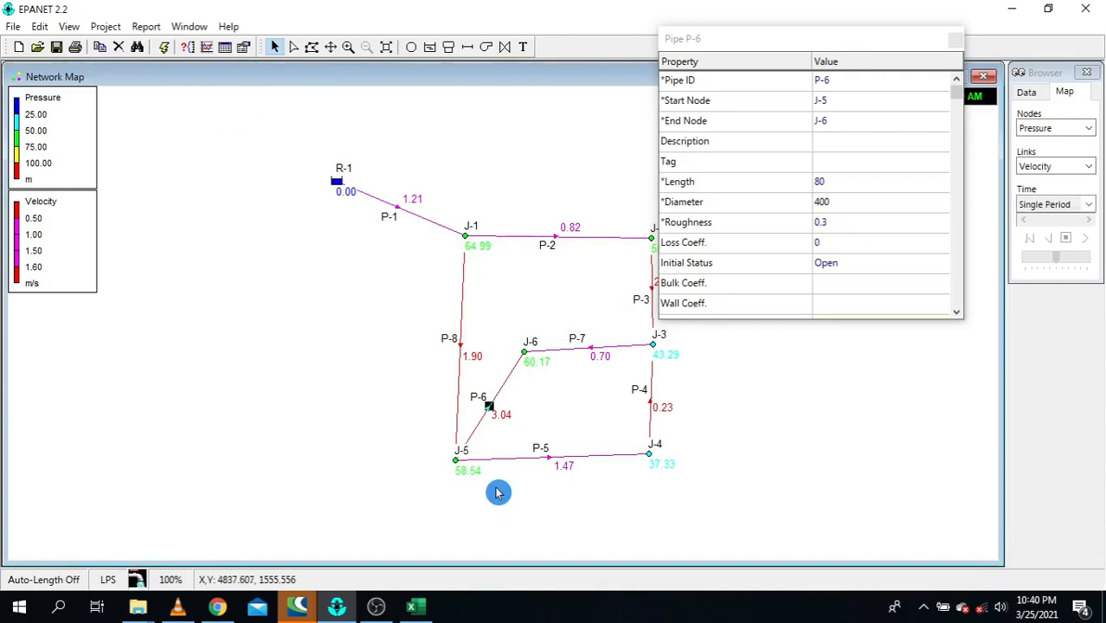
- Restore the diameter of pipe P-6 to 600
click(847, 200)
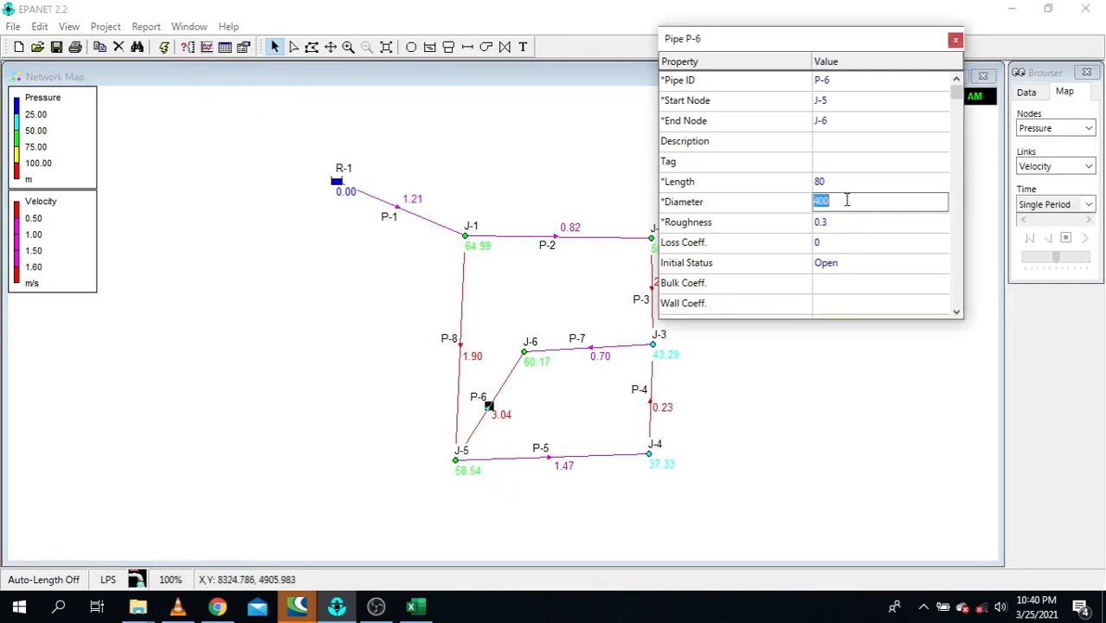
text(600)
click(673, 263)
- Set the diameter of pipe P-7 to 300 and rerun the hydraulic analysis
click(598, 351)
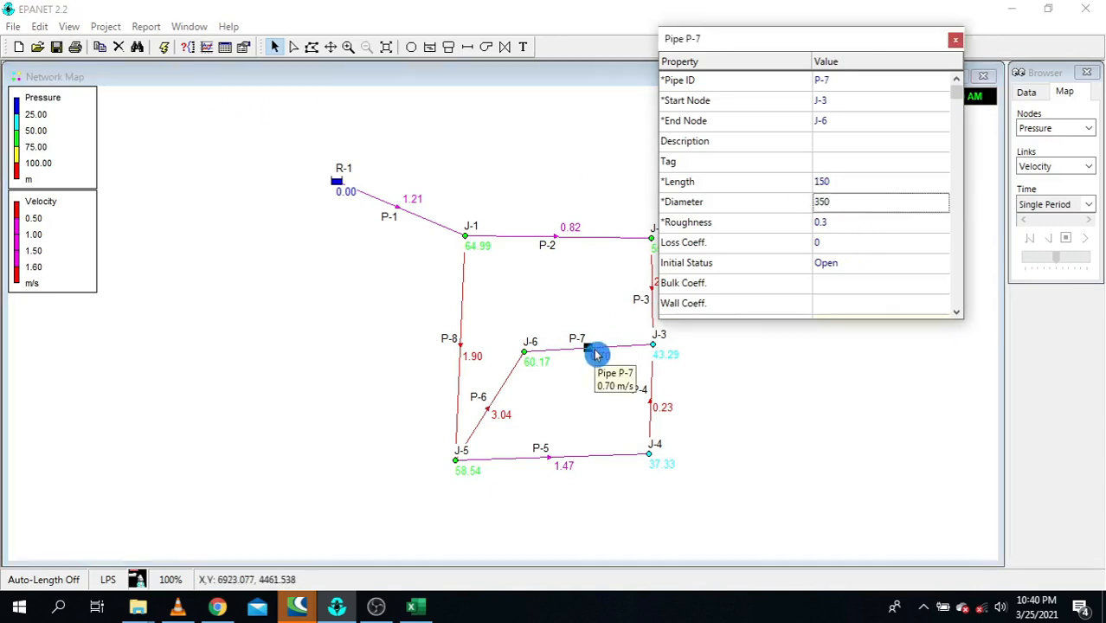
click(854, 203)
text(300)
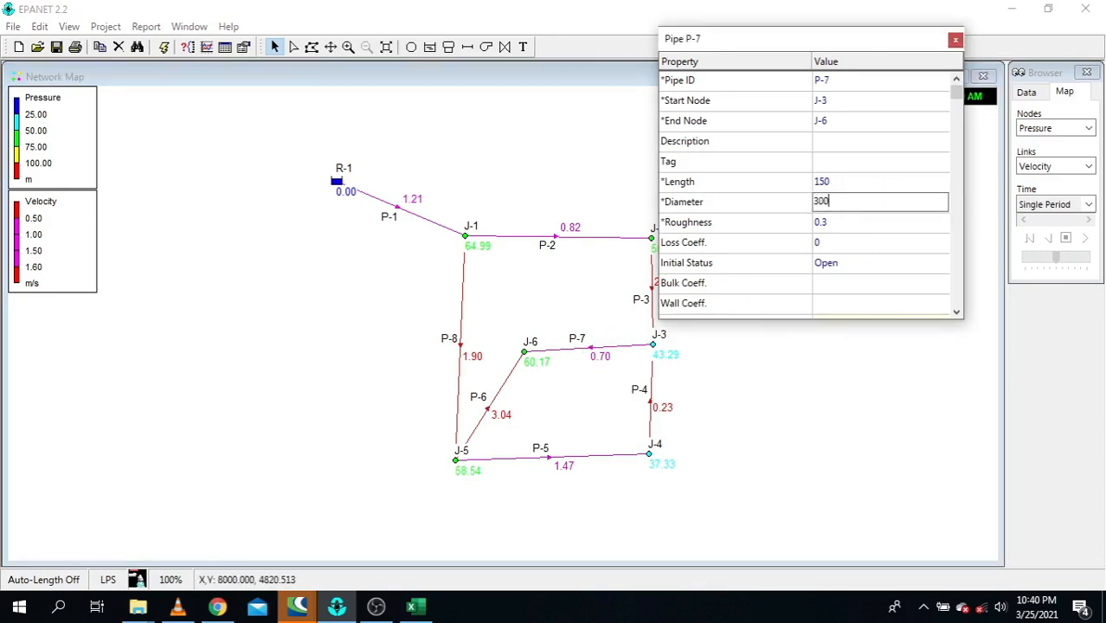
click(164, 46)
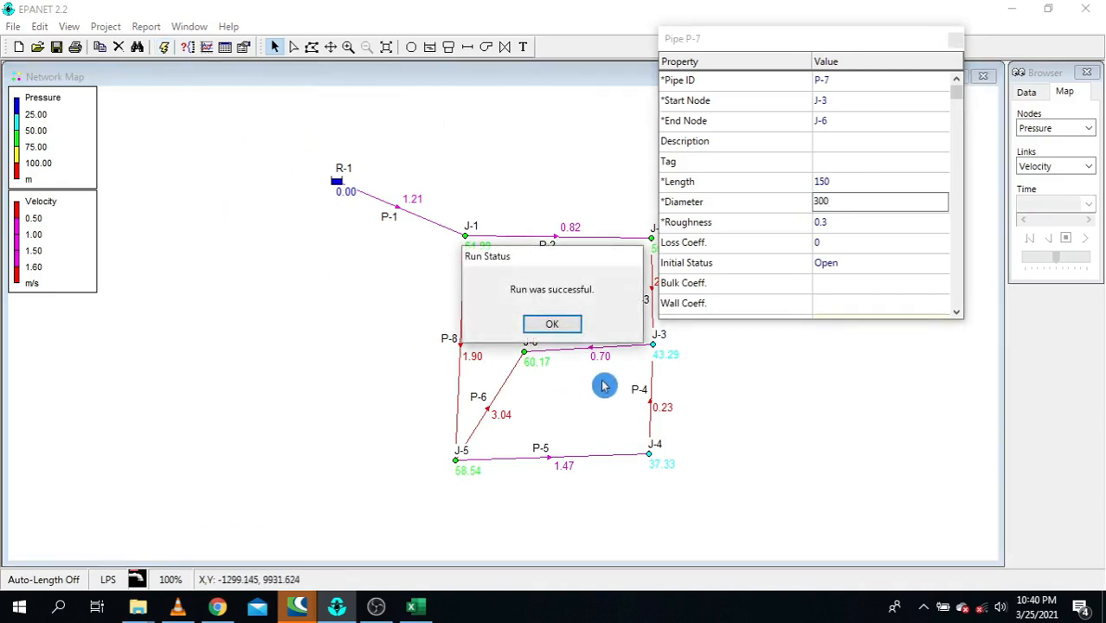
click(554, 326)
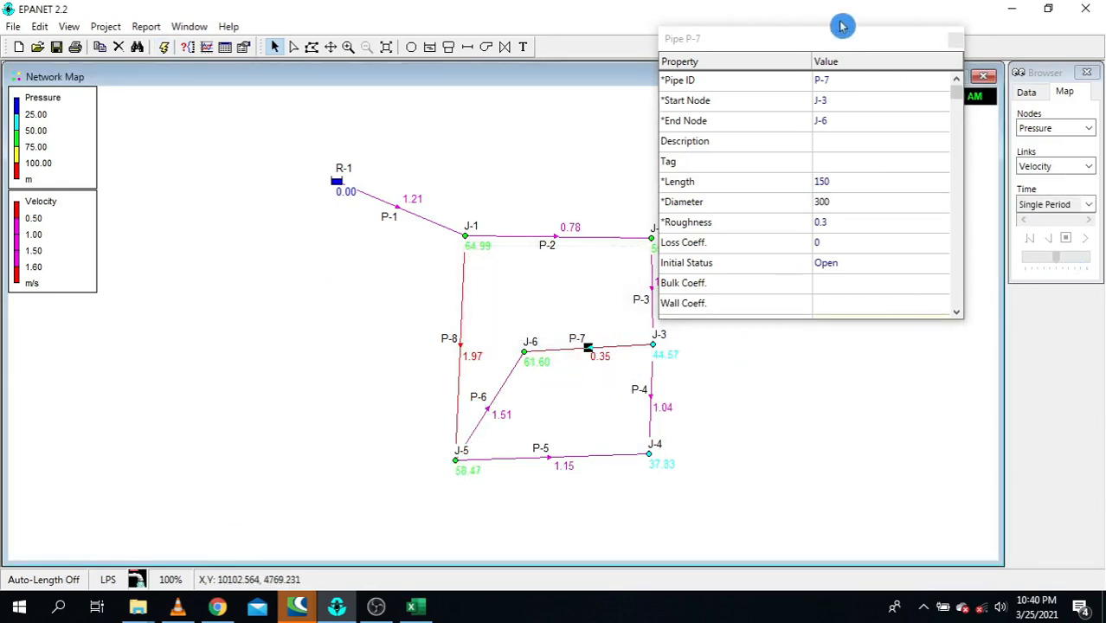
- Move the properties window clear of pipe P-3 and display Unit Headloss for the links on the network map
click(820, 43)
mouse_move(821, 43)
mouse_down()
mouse_move(963, 59)
mouse_move(822, 36)
mouse_up()
click(1056, 166)
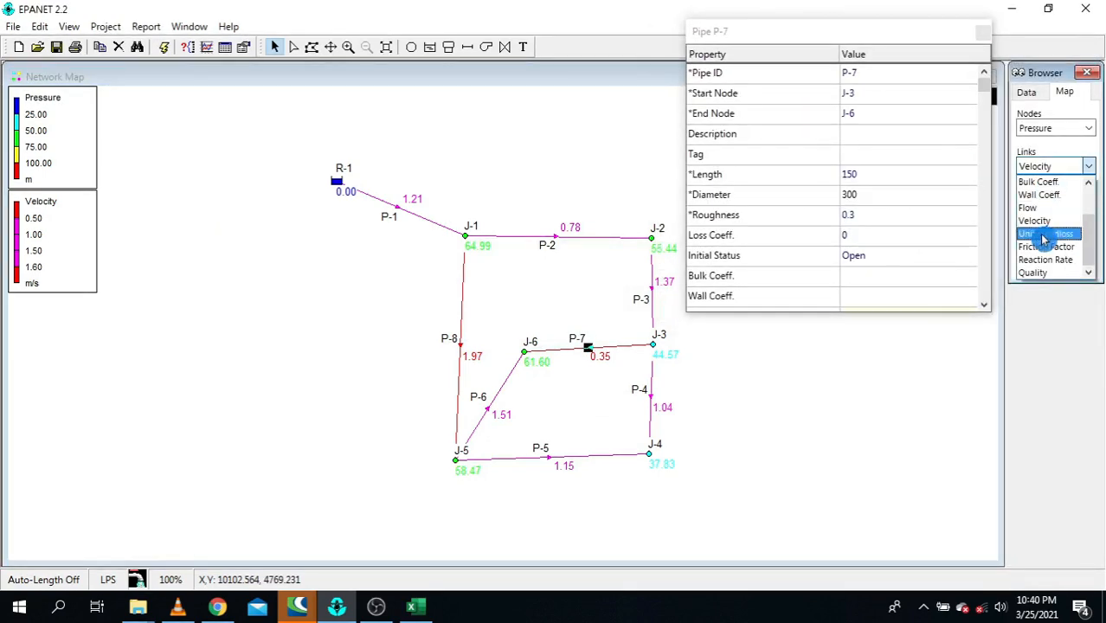
click(1048, 243)
- Set the diameter of pipe P-3 to 300 and rerun the hydraulic analysis
click(655, 284)
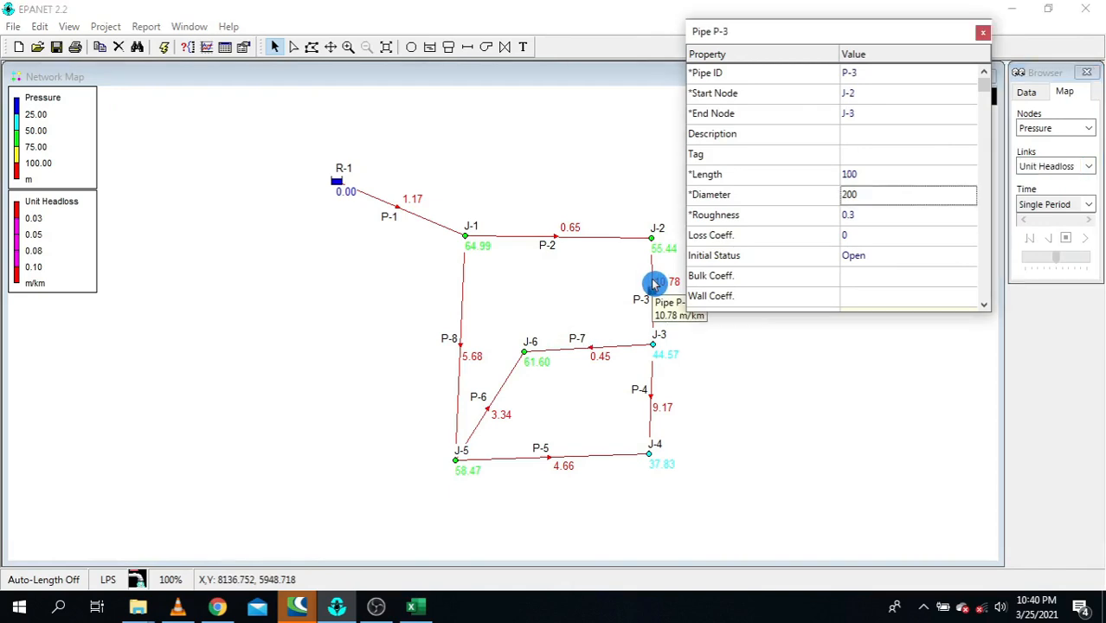
click(869, 194)
text(300)
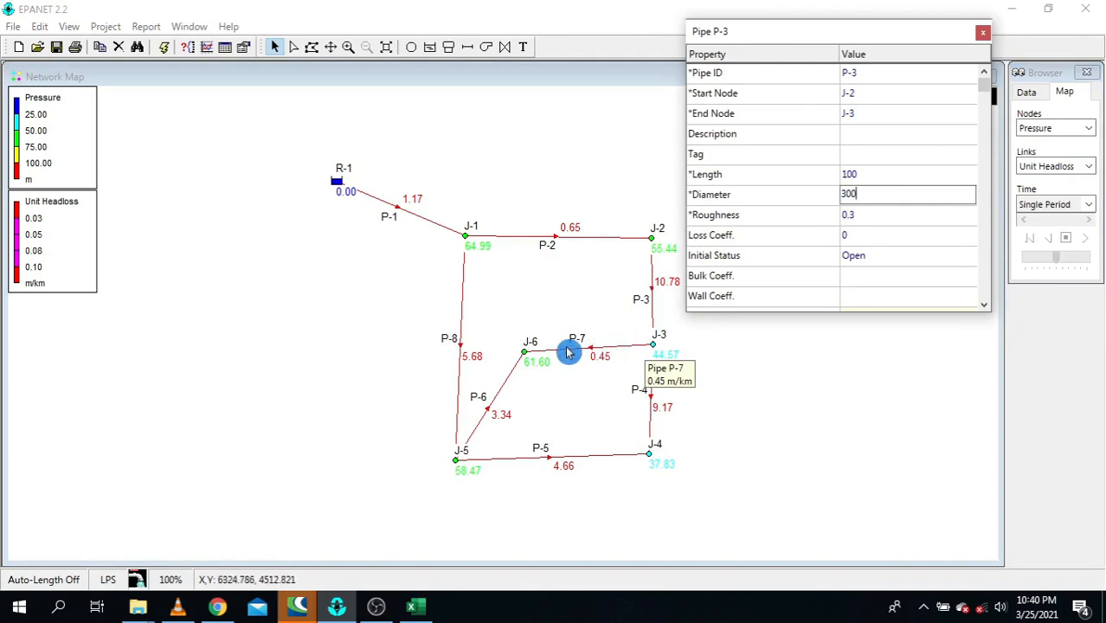
click(163, 46)
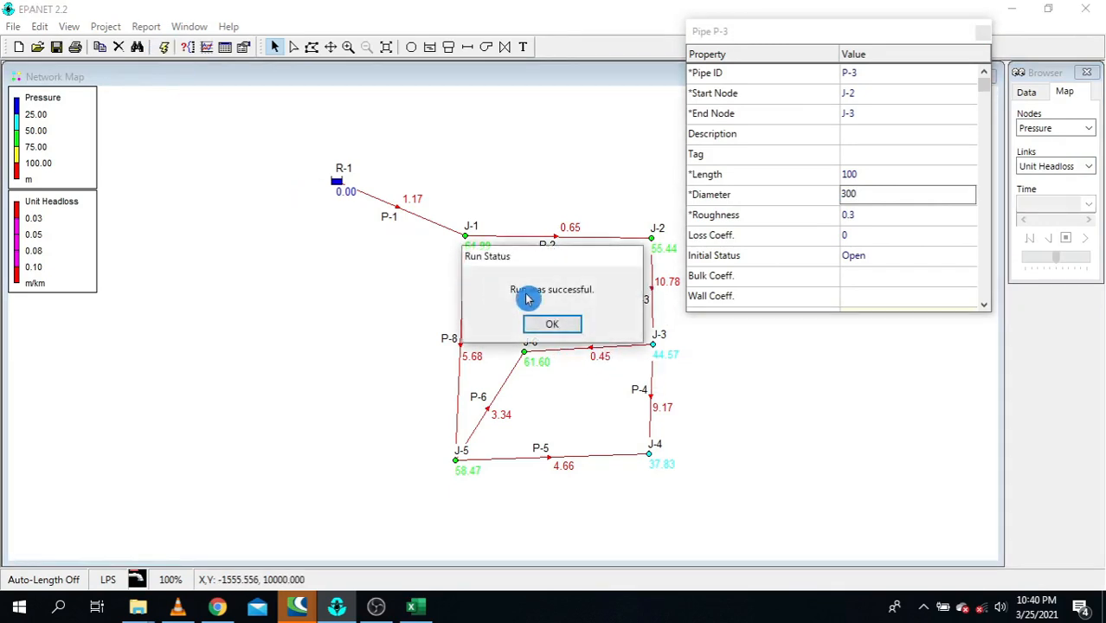
click(551, 324)
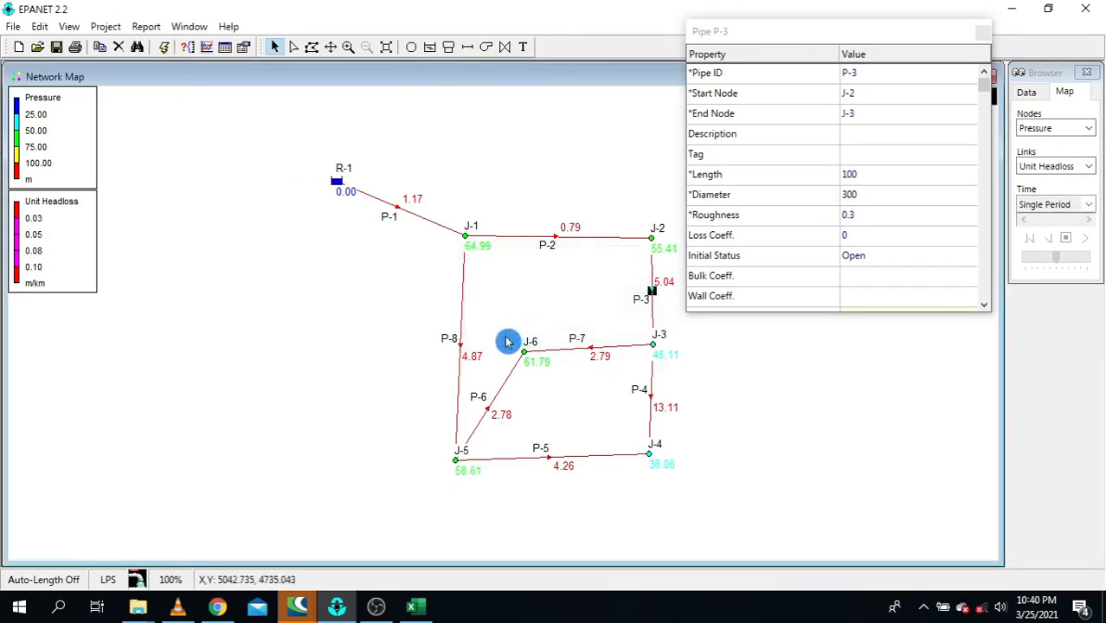
- Examine the Velocity results and the Unit Headloss results for all links on the network map
click(1073, 166)
click(1058, 221)
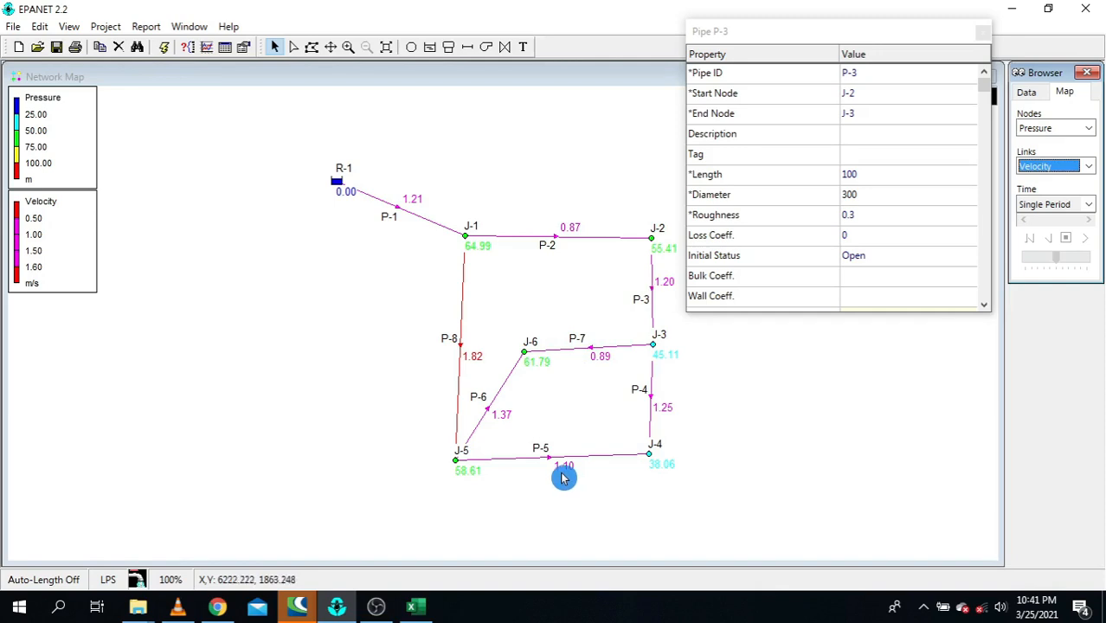
click(1049, 166)
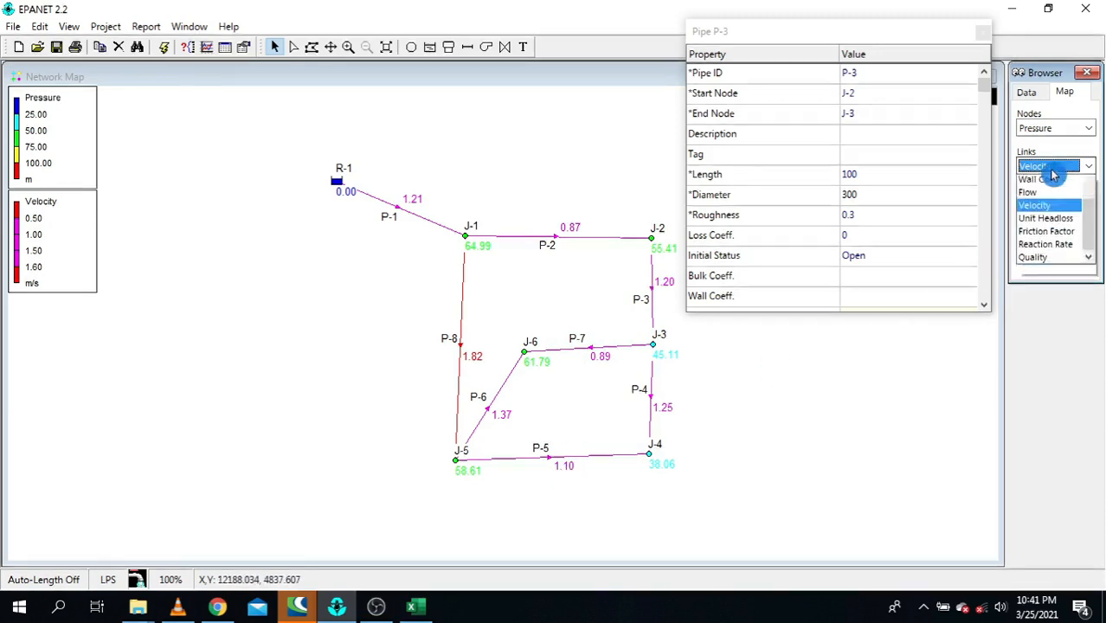
click(1052, 233)
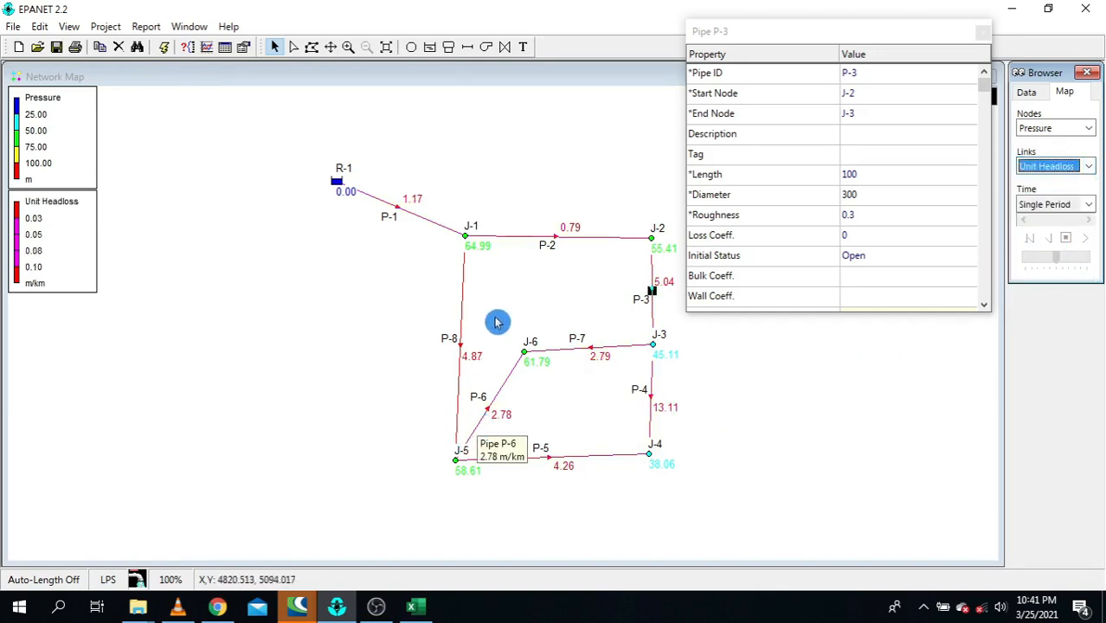
- With link velocities displayed on the map, set the diameter of pipe P-8 to 700 and rerun the hydraulic analysis
click(1082, 167)
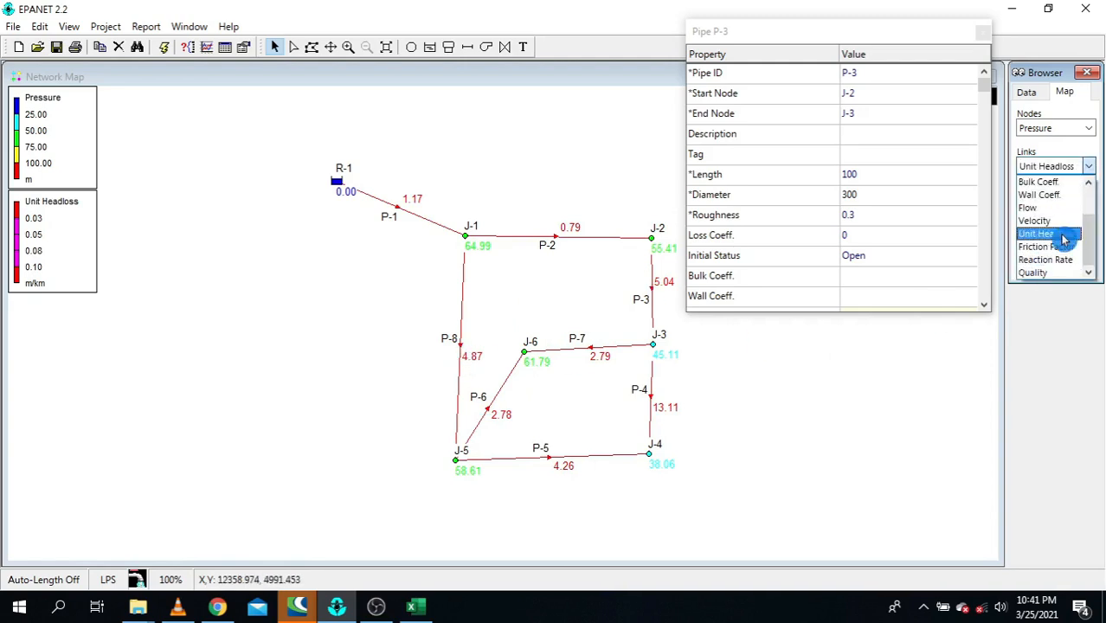
click(1038, 221)
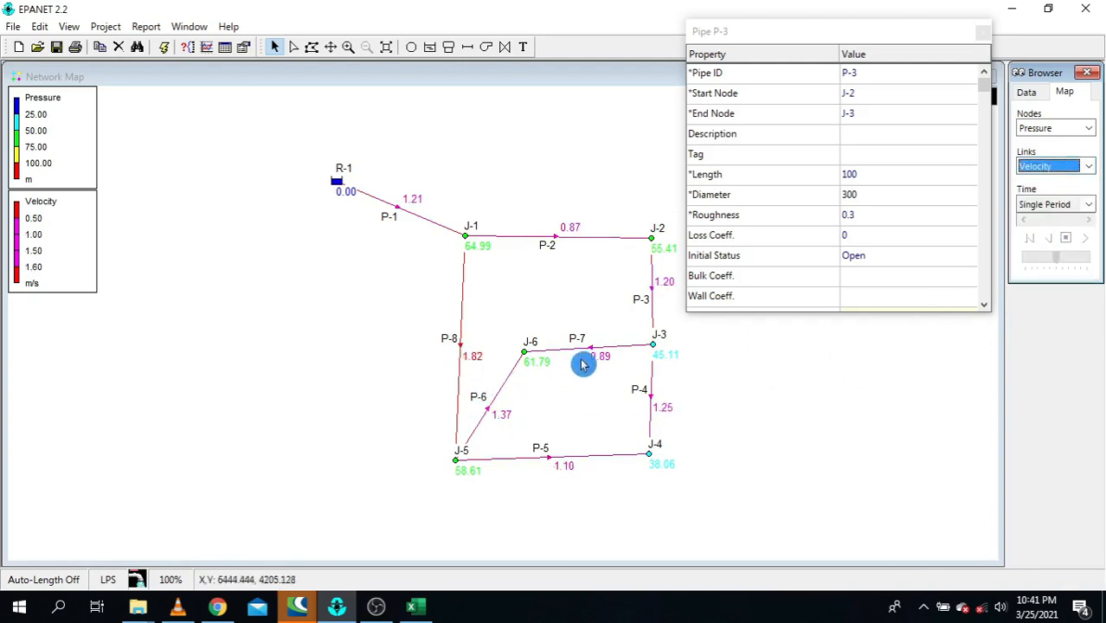
click(462, 349)
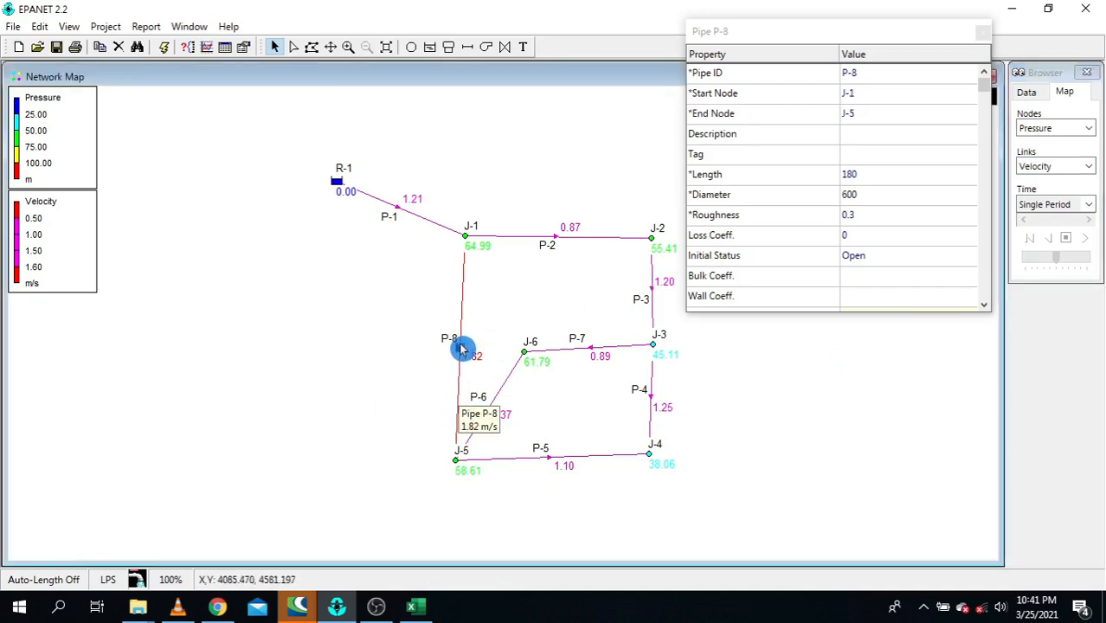
click(865, 215)
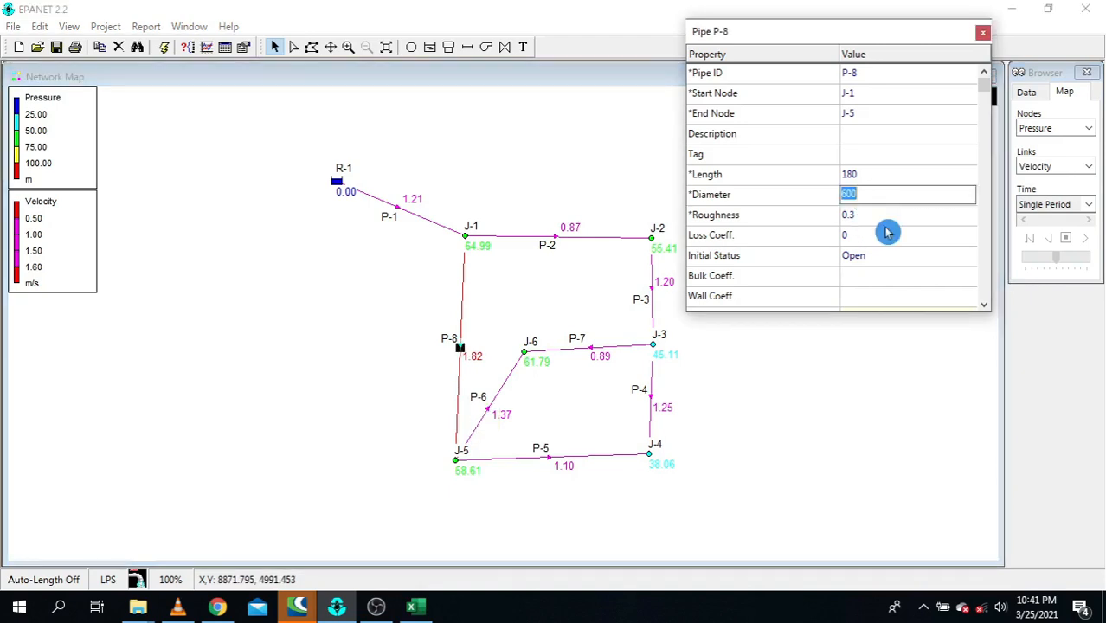
text(700)
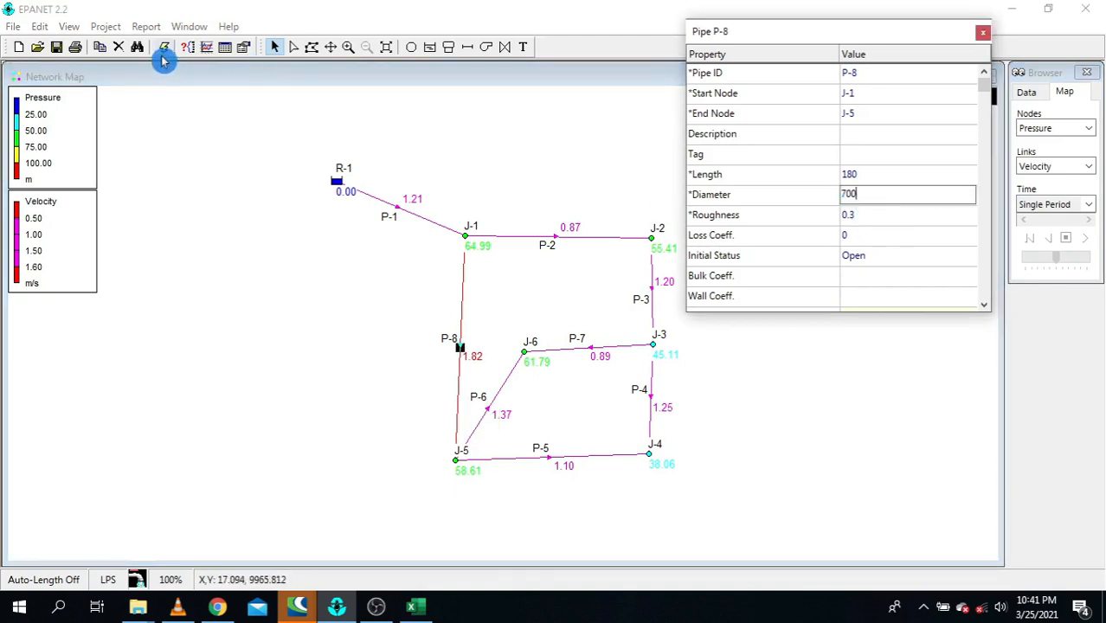
click(164, 50)
click(572, 323)
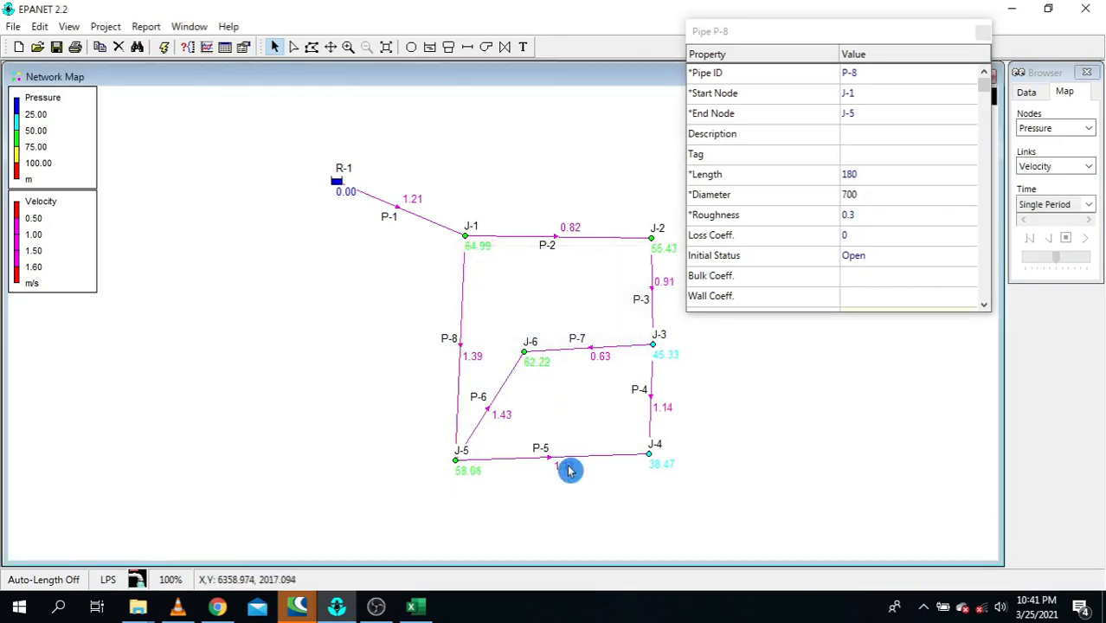
- Compare the Unit Headloss and Velocity results for all links on the network map, and close the properties of pipe P-8
click(1071, 167)
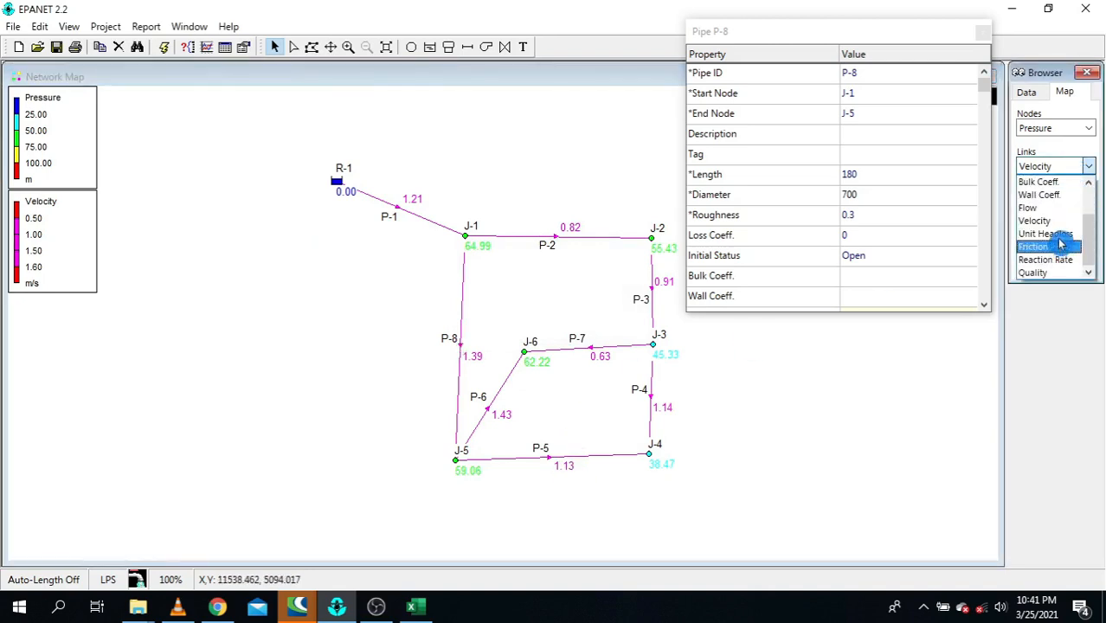
click(1056, 235)
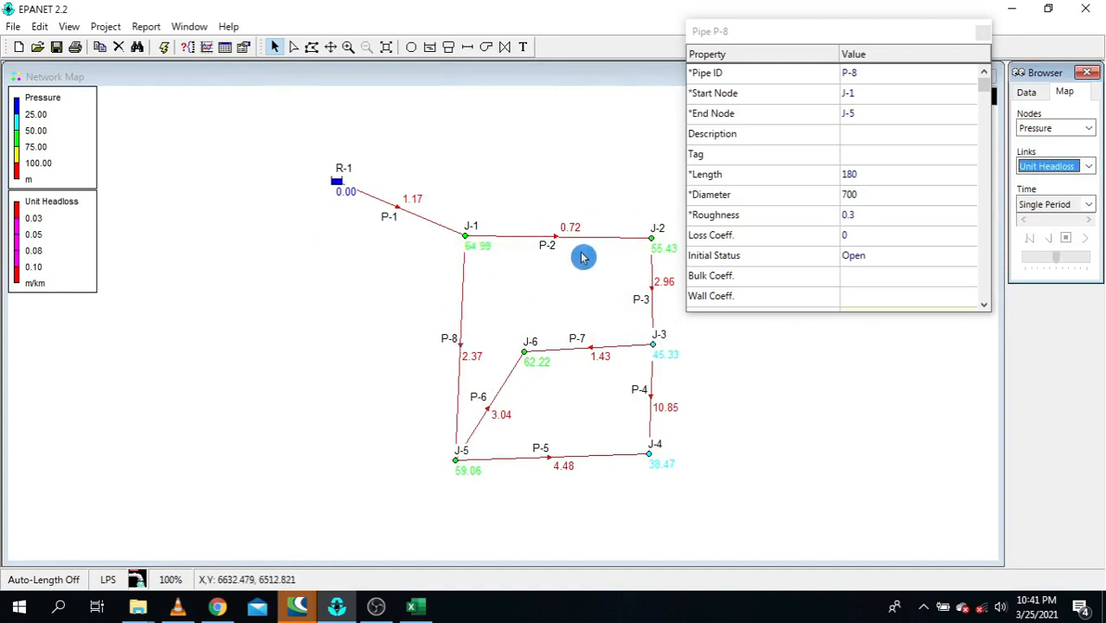
mouse_move(574, 238)
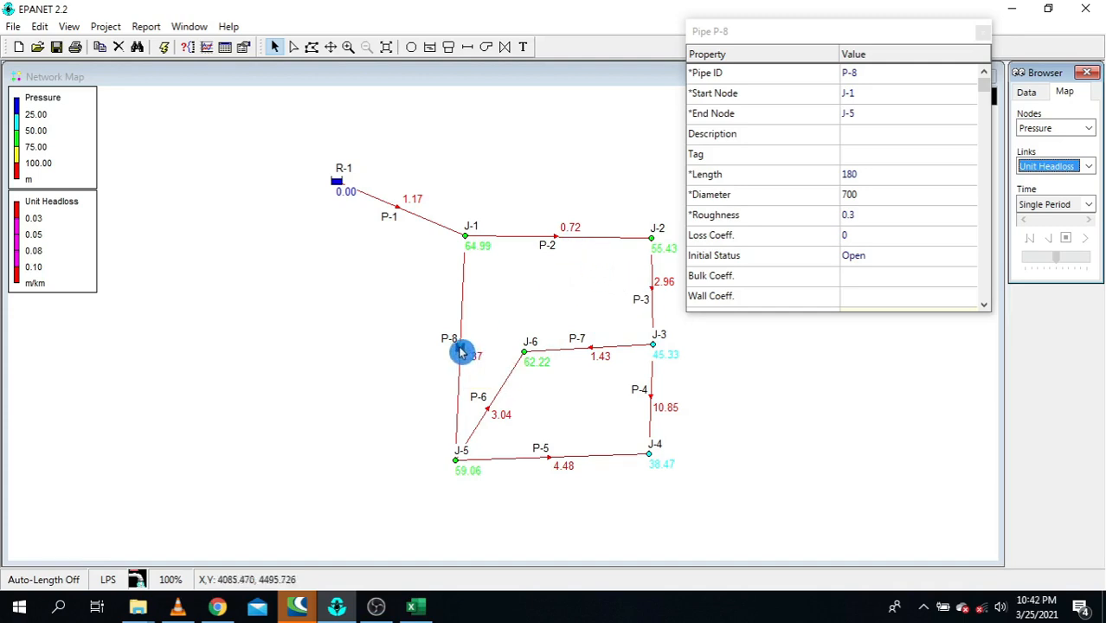
mouse_move(462, 351)
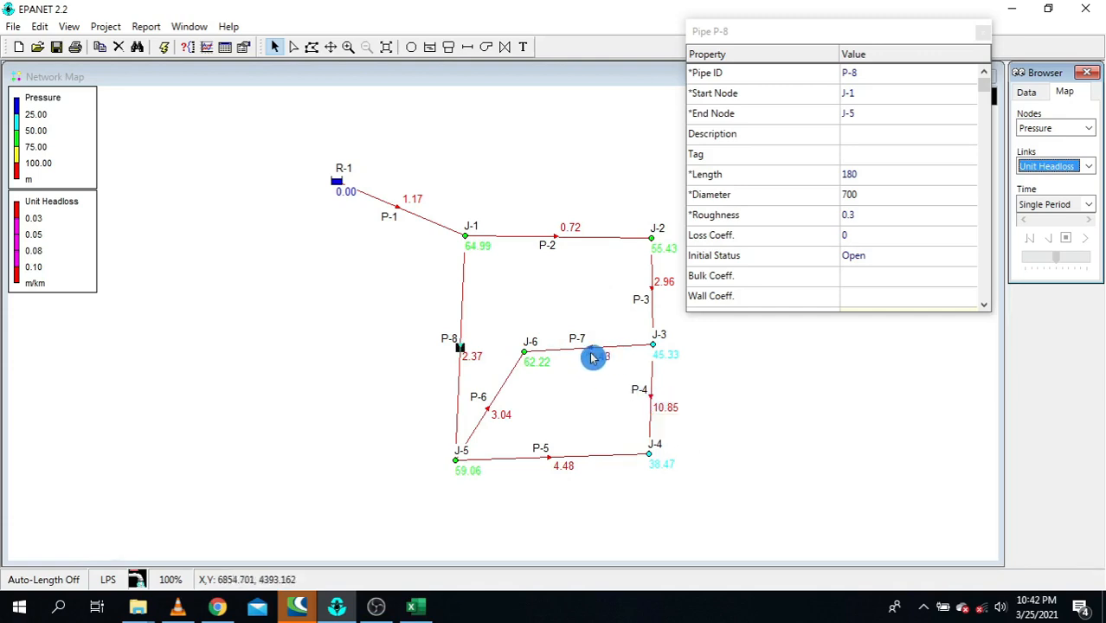
click(1060, 166)
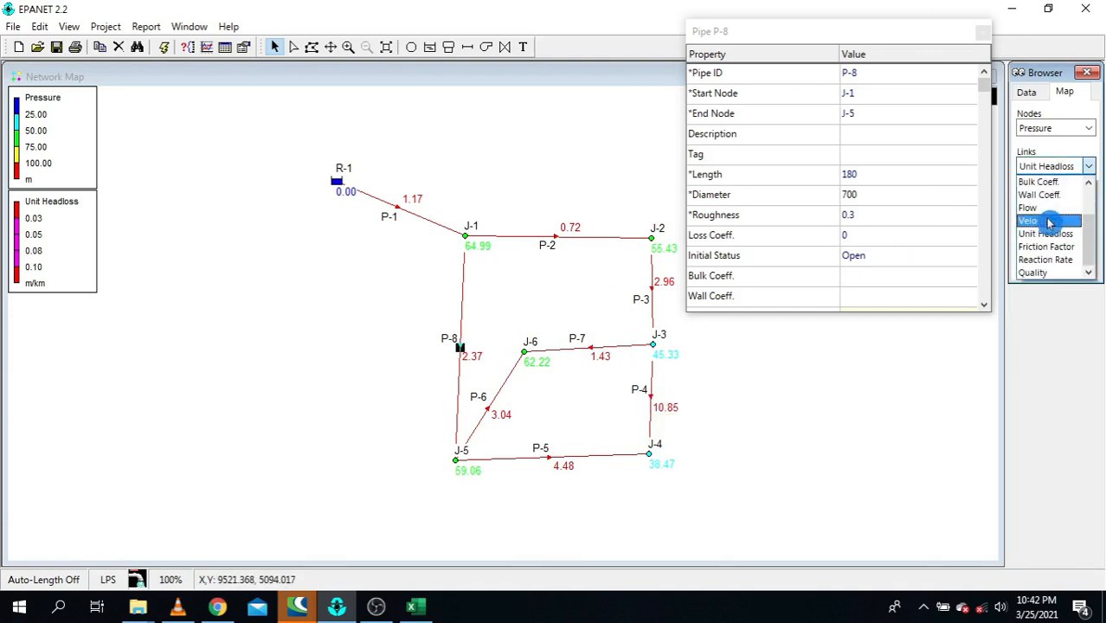
click(1049, 221)
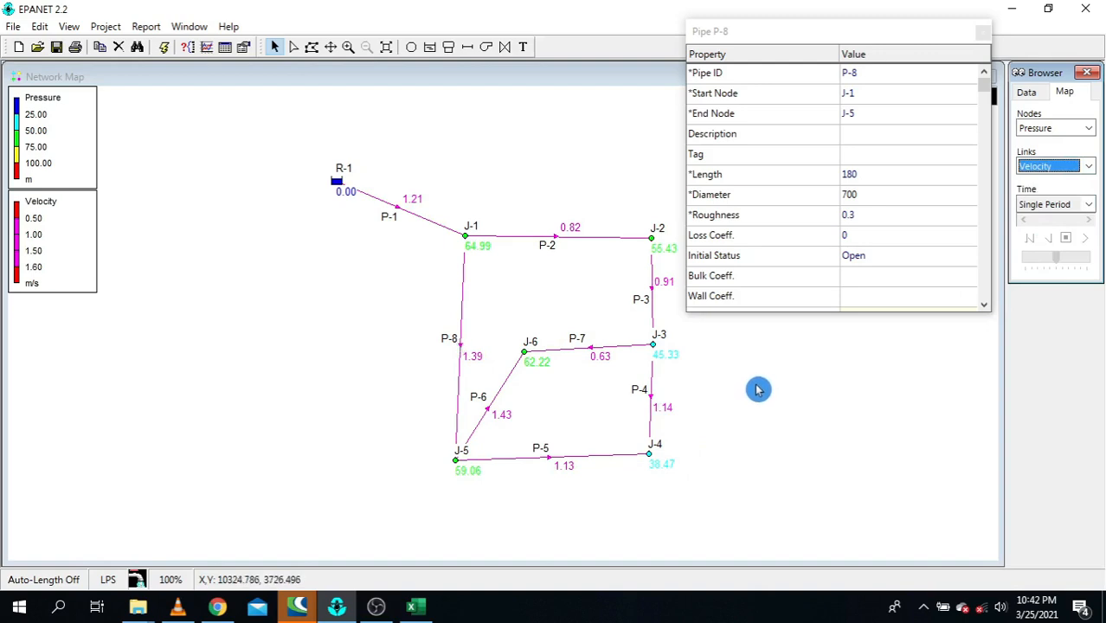
click(1067, 166)
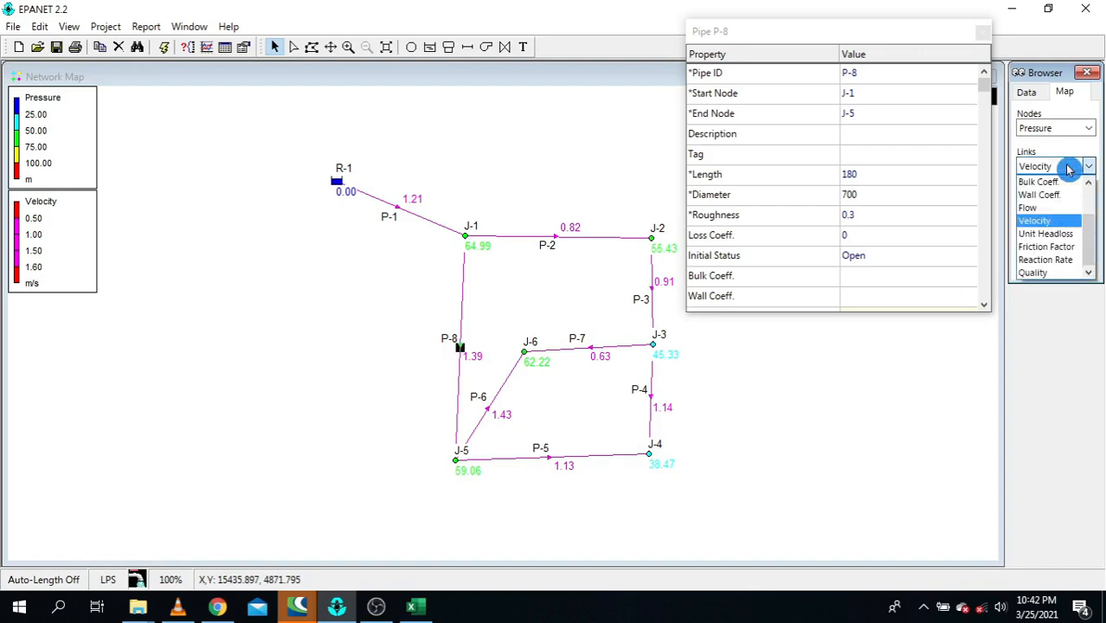
click(1063, 234)
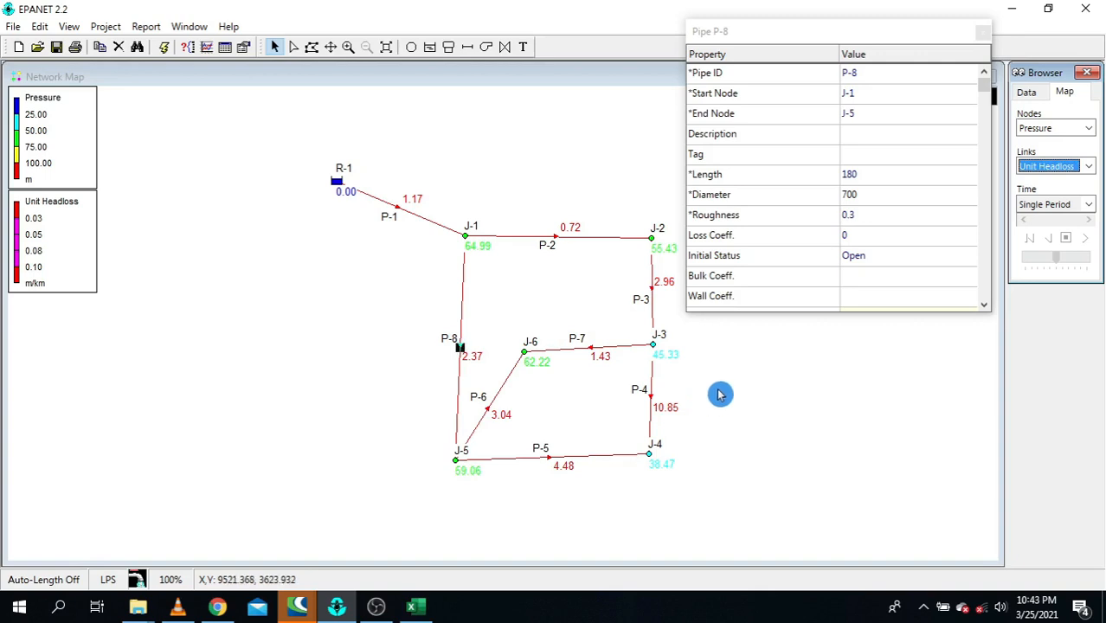
click(983, 39)
click(982, 38)
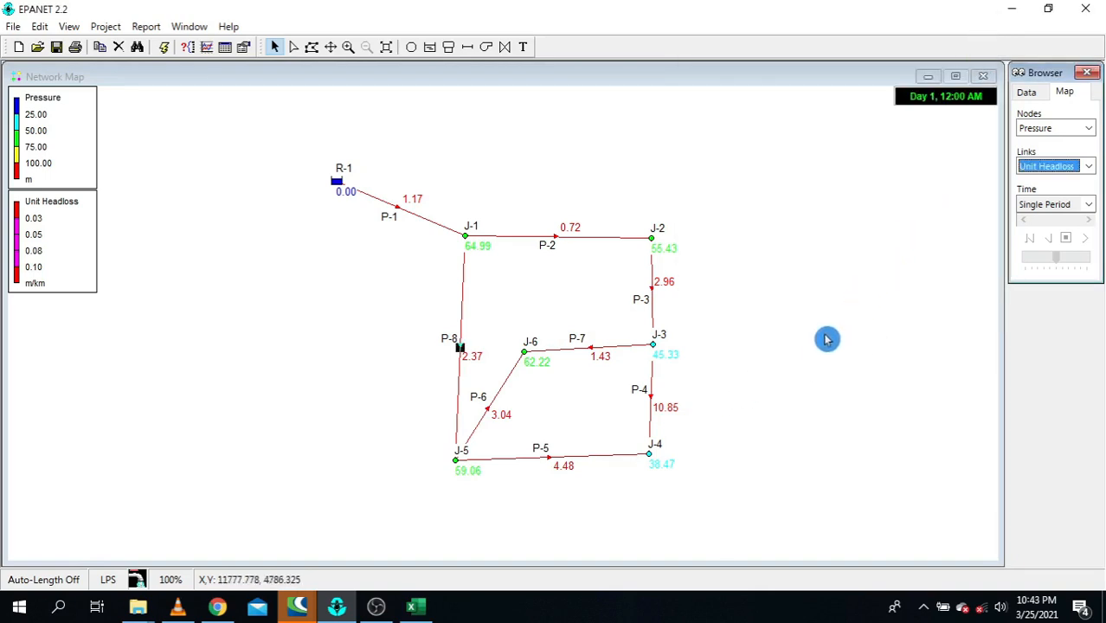
click(827, 339)
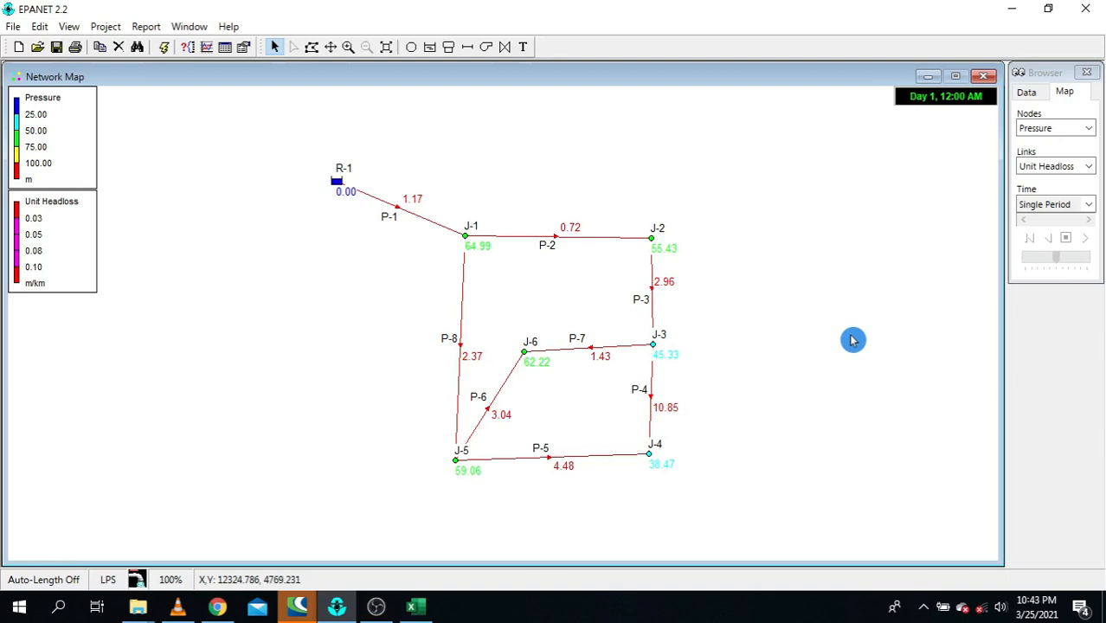
- Open the project's Times options, move them clear of the browser, and set the Total Duration to 24 hours
click(1028, 92)
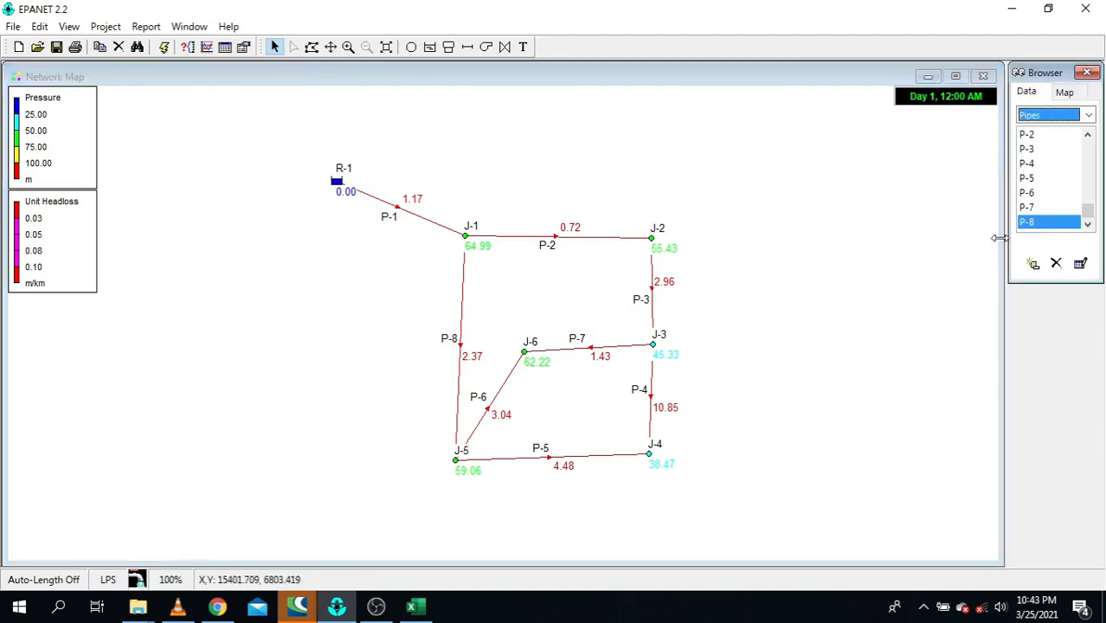
click(1057, 116)
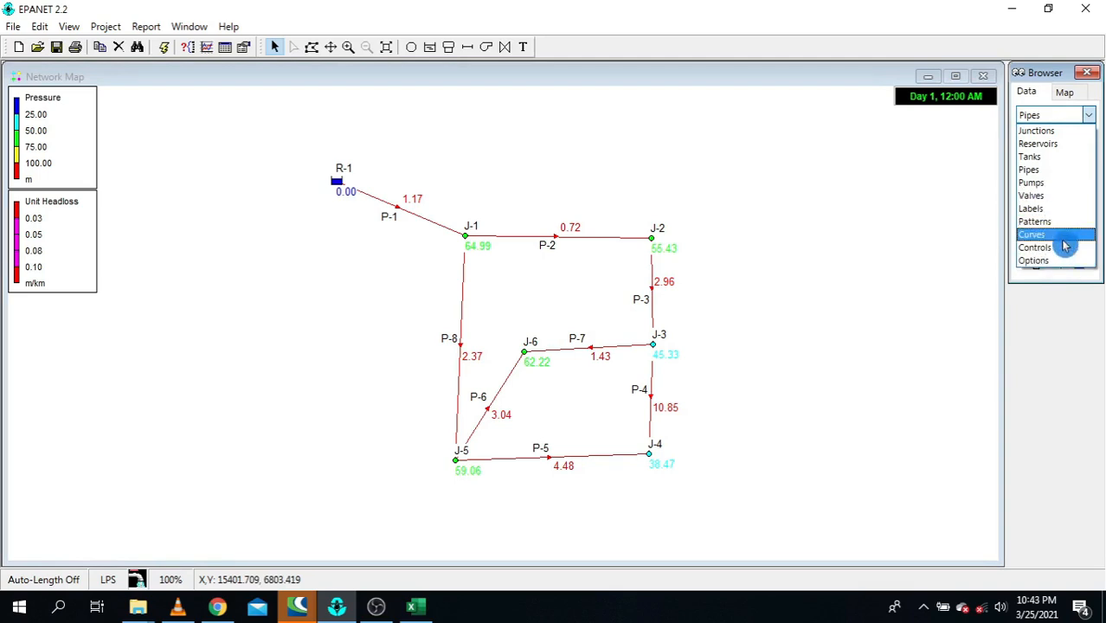
click(1061, 223)
click(1079, 119)
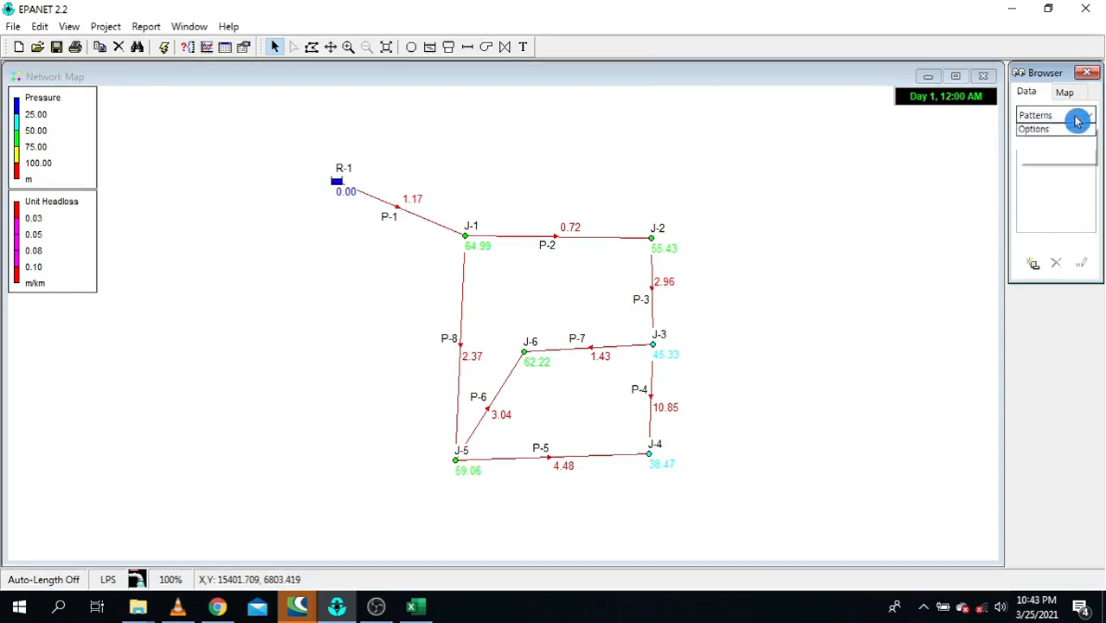
click(1056, 260)
double_click(1043, 178)
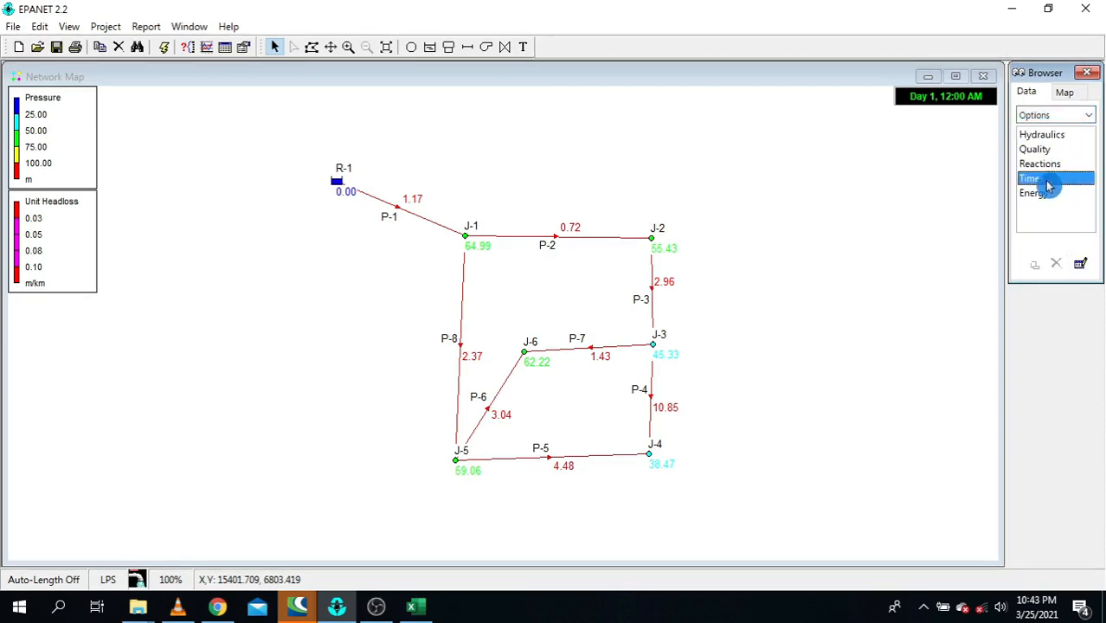
drag(857, 32, 879, 178)
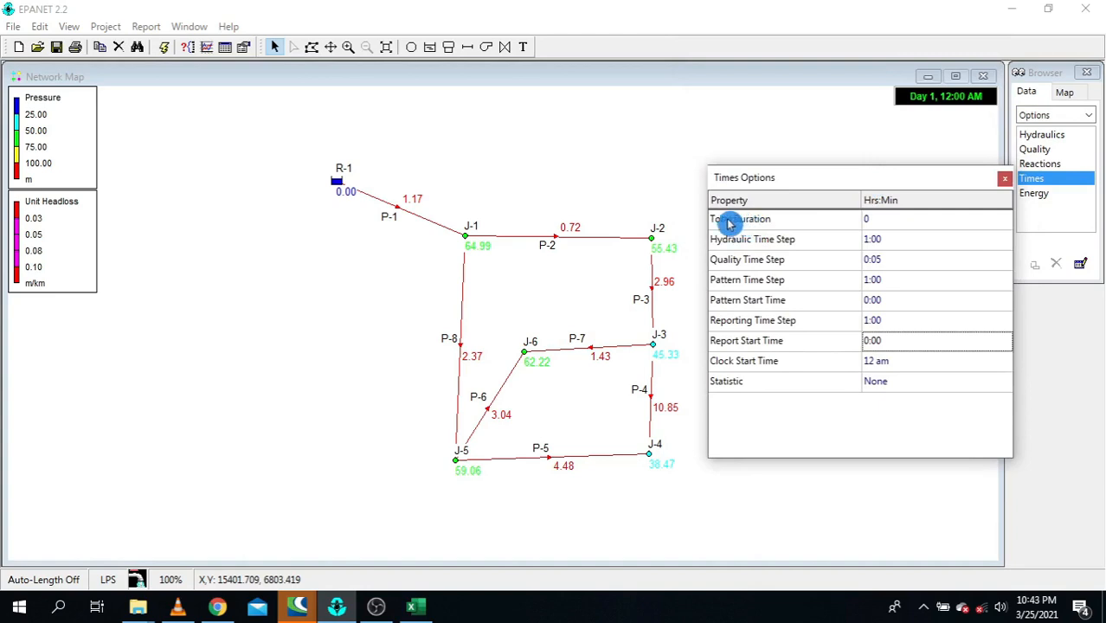
click(863, 226)
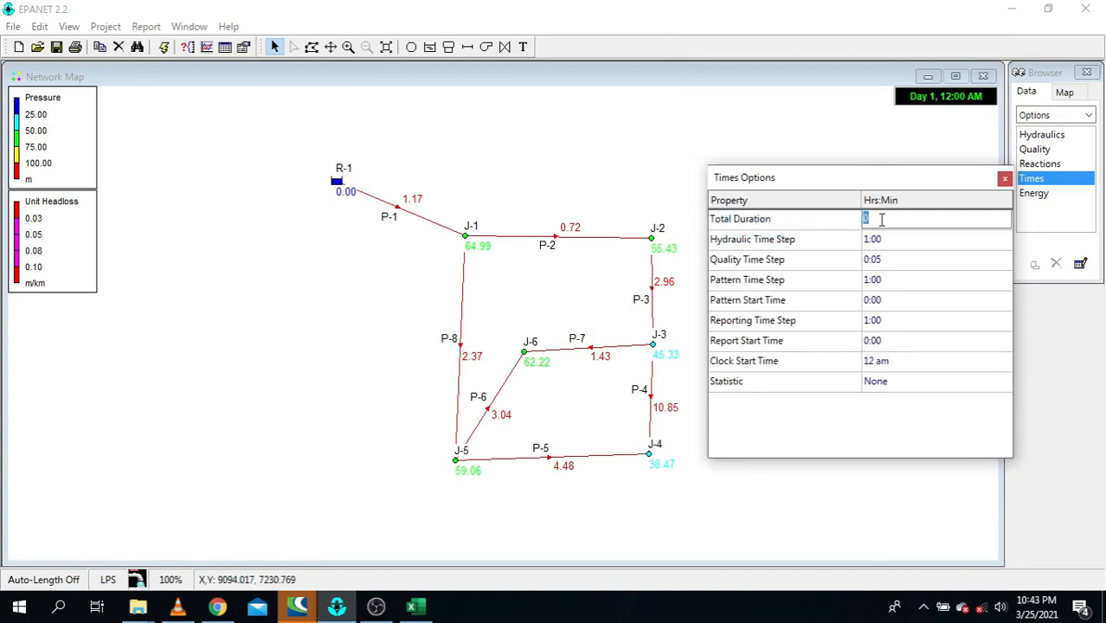
text(24)
- Set the Pattern Time Step to 2:00 hours and close the Times options
click(771, 283)
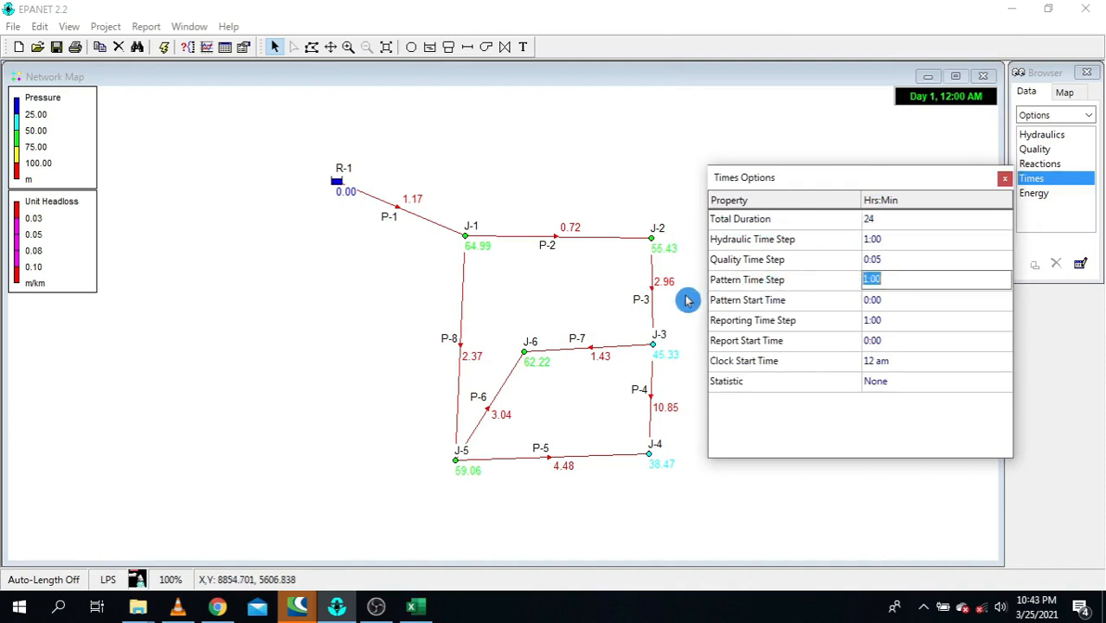
click(866, 278)
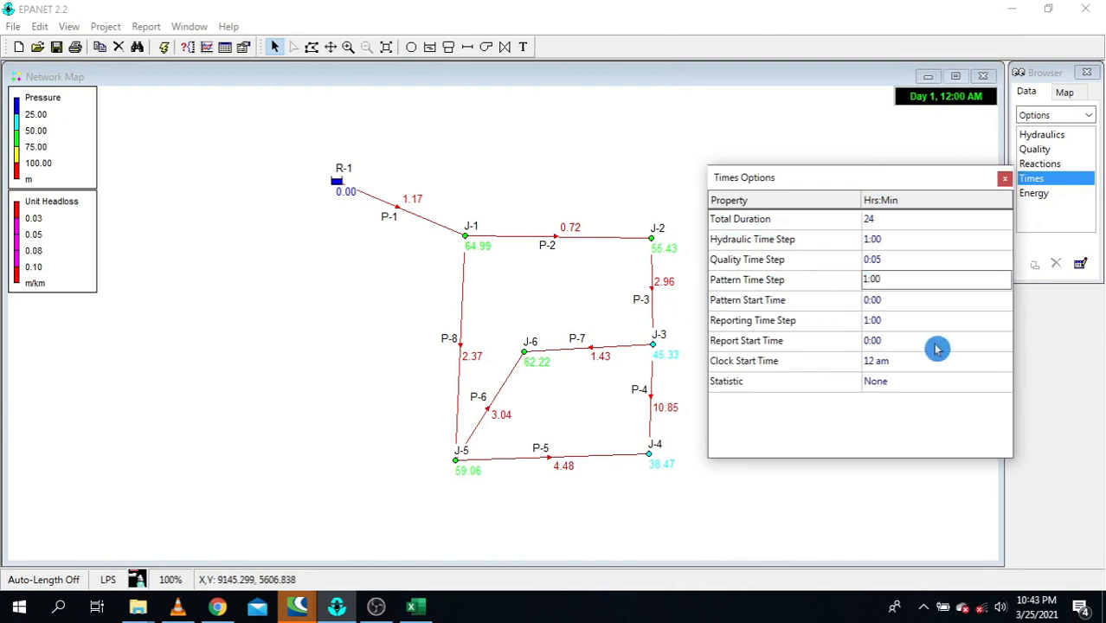
key(BackSpace)
text(2)
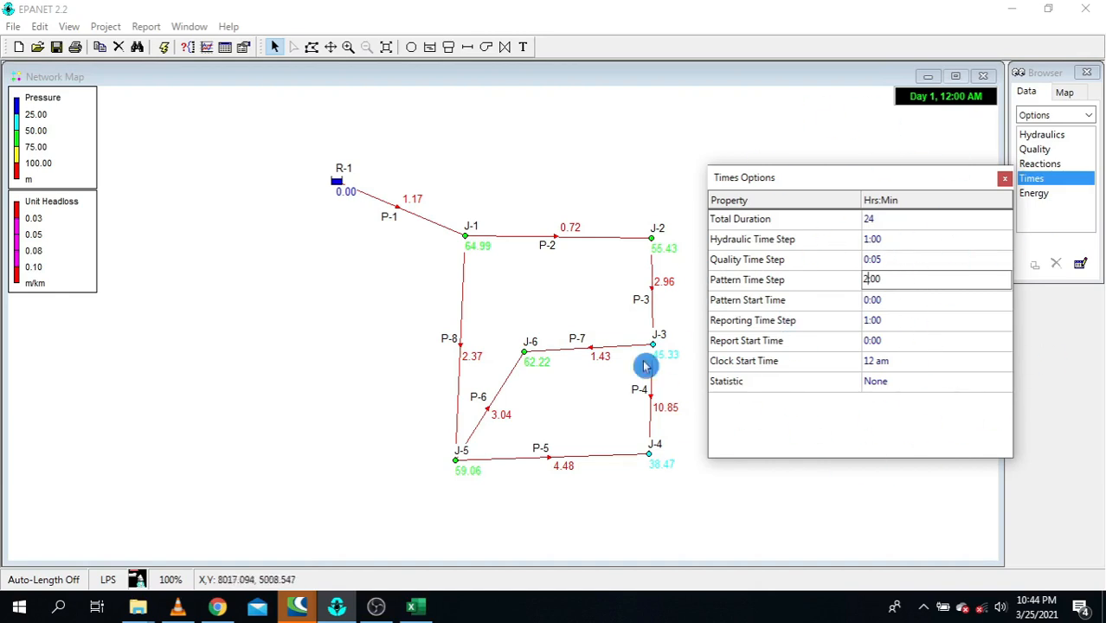
click(1007, 181)
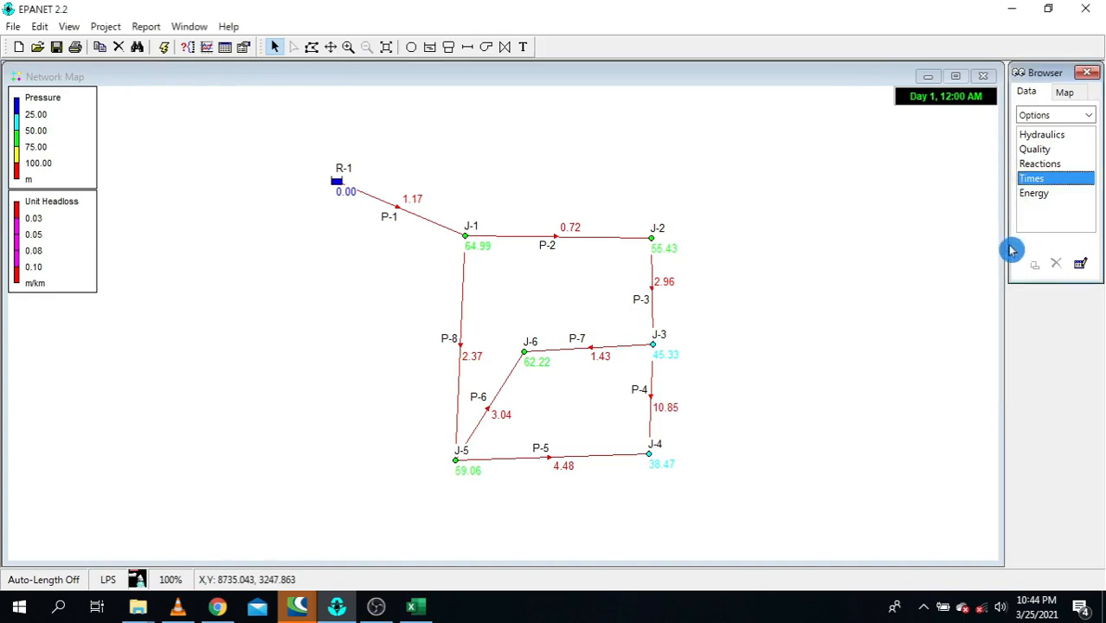
- Add a new time pattern to the project and position its Pattern Editor over the network map
click(1047, 117)
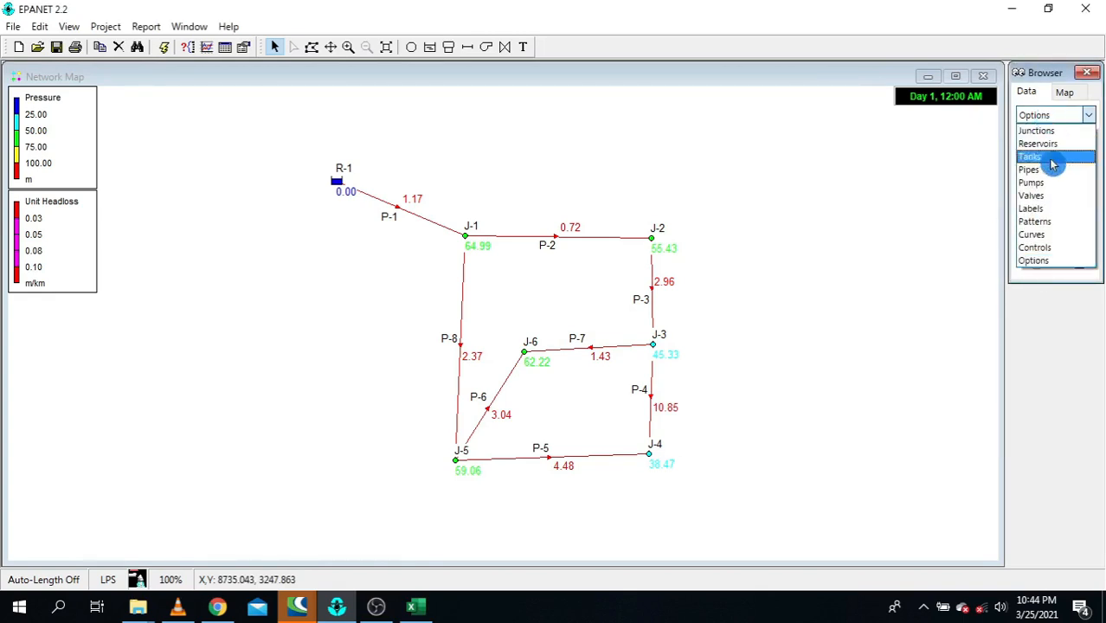
click(1058, 222)
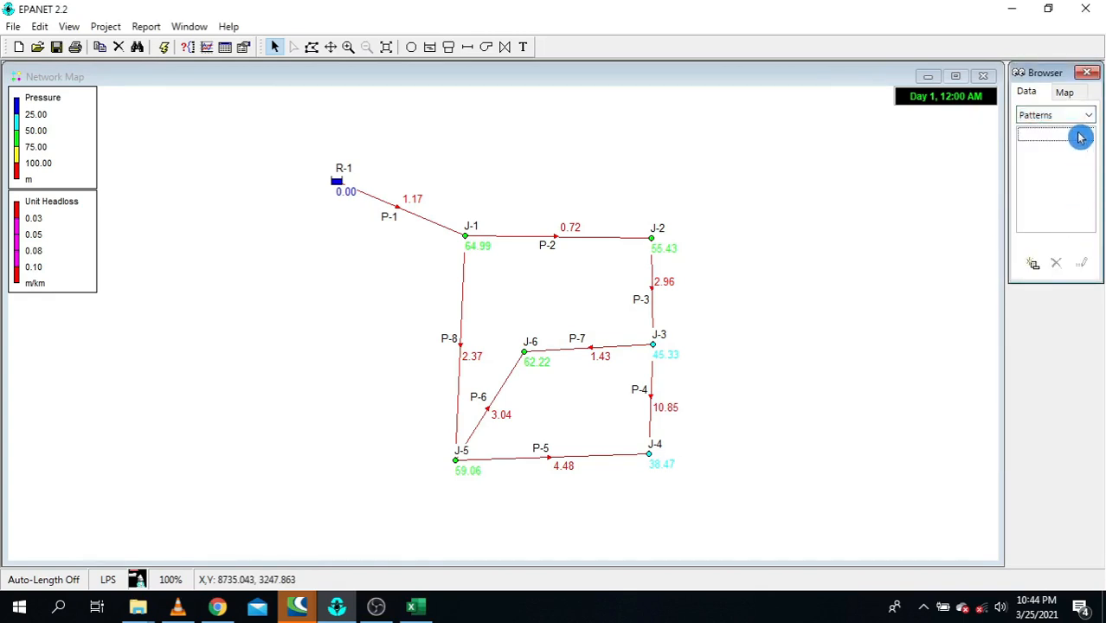
click(1032, 264)
drag(573, 157, 825, 131)
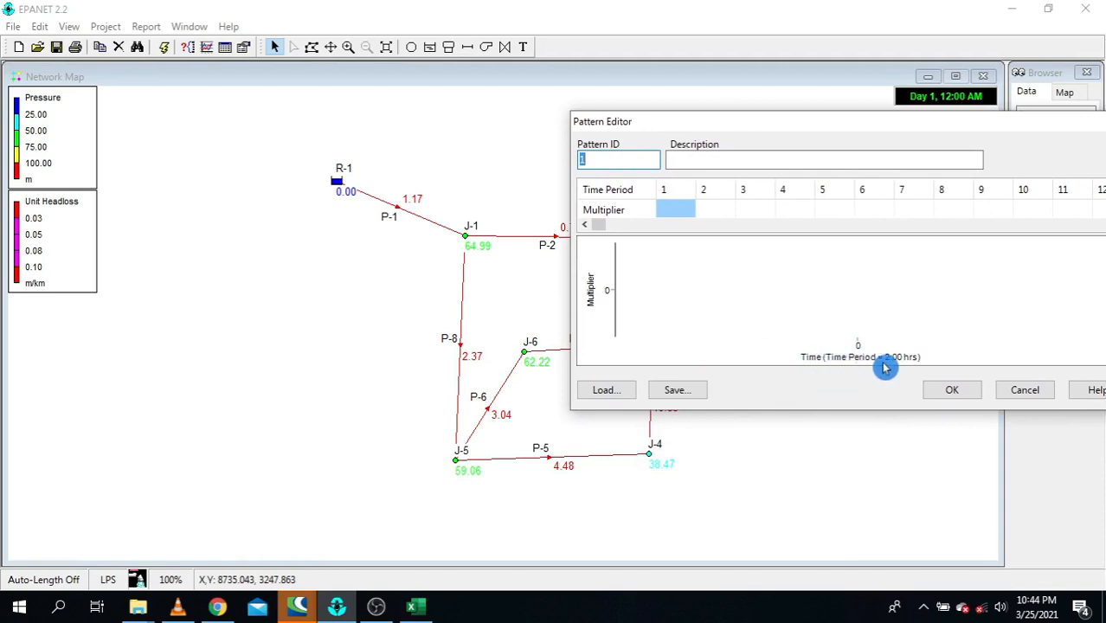
drag(884, 128, 662, 152)
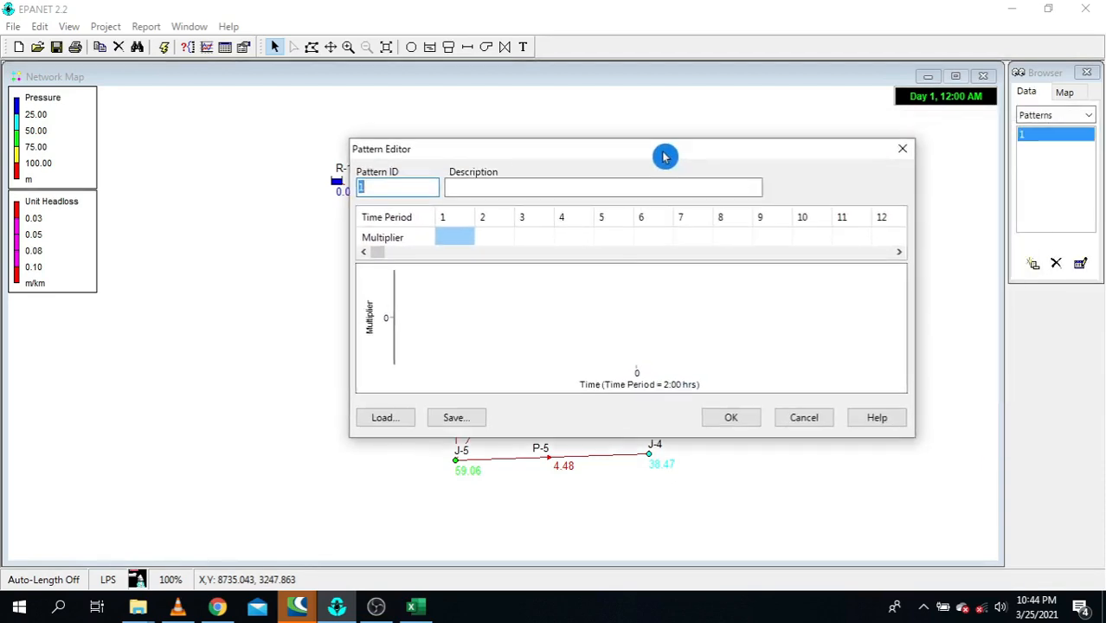
- Enter a multiplier of 0.1 for time period 1 of the new pattern and reposition the editor so all twelve periods are in view
click(462, 241)
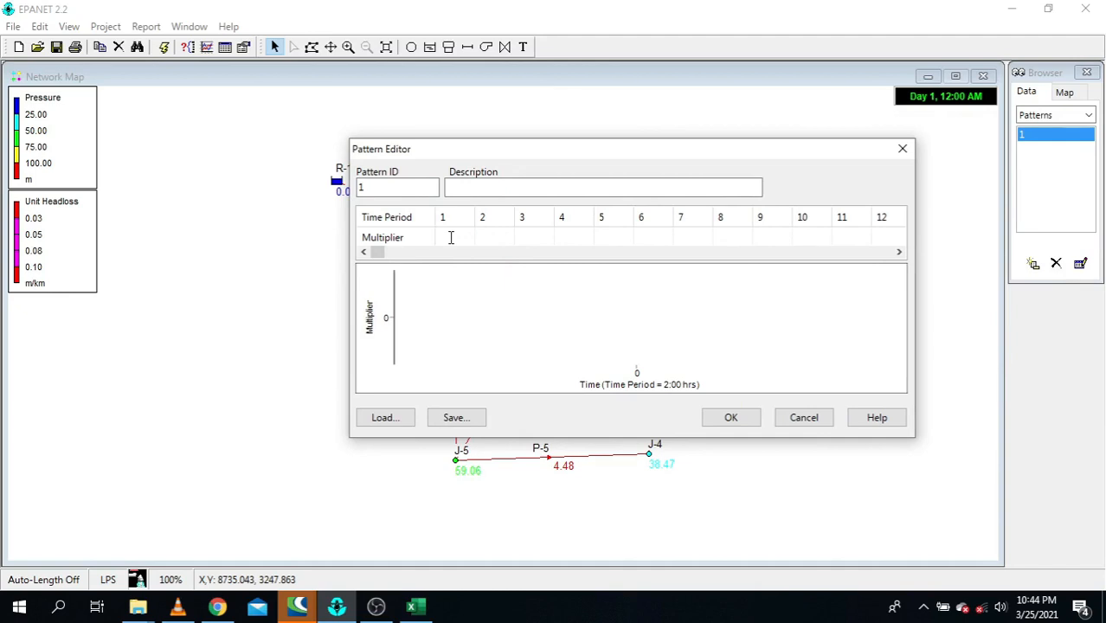
drag(493, 166, 592, 183)
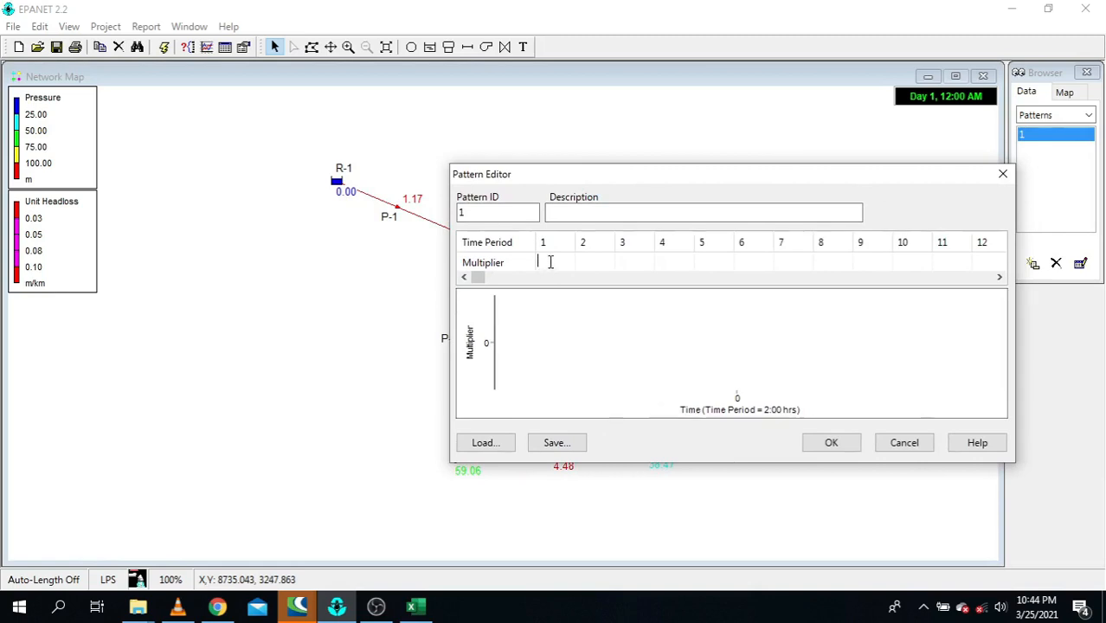
drag(626, 185, 755, 185)
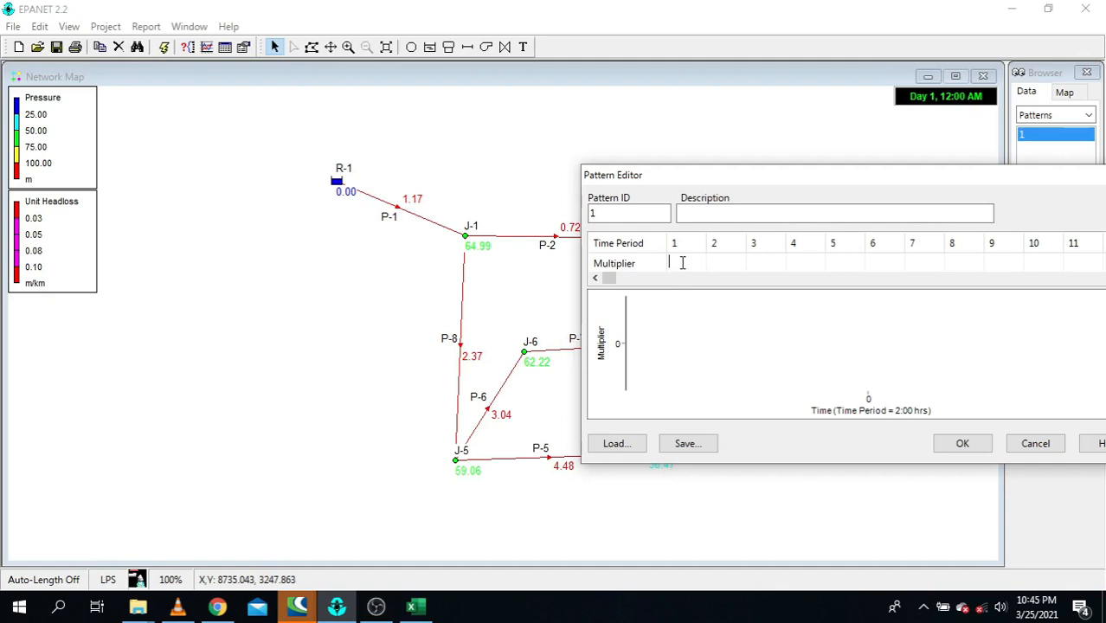
text(0.1)
key(Return)
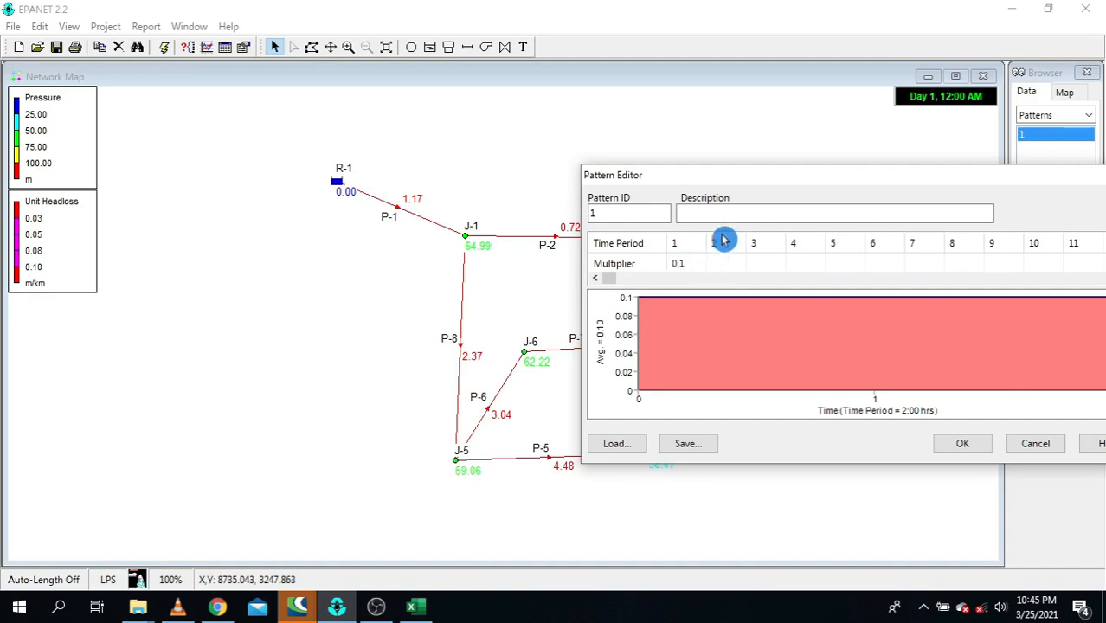
drag(785, 177, 487, 166)
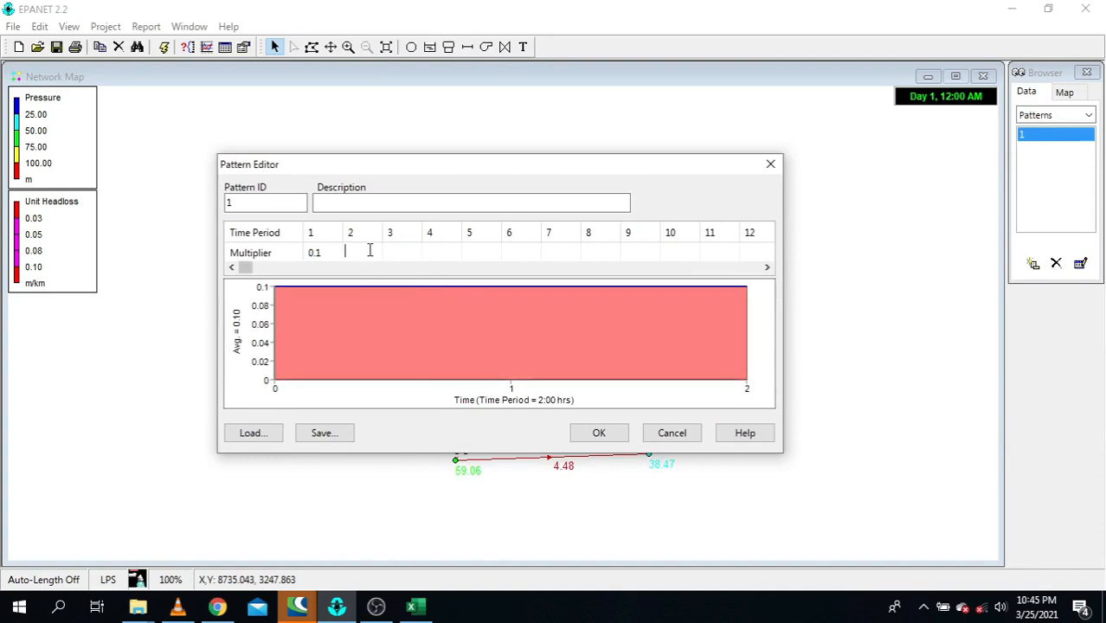
- Enter multipliers of 0.1, 0.5 and 2 for time periods 2, 3 and 4 of the pattern
text(0.1)
click(370, 255)
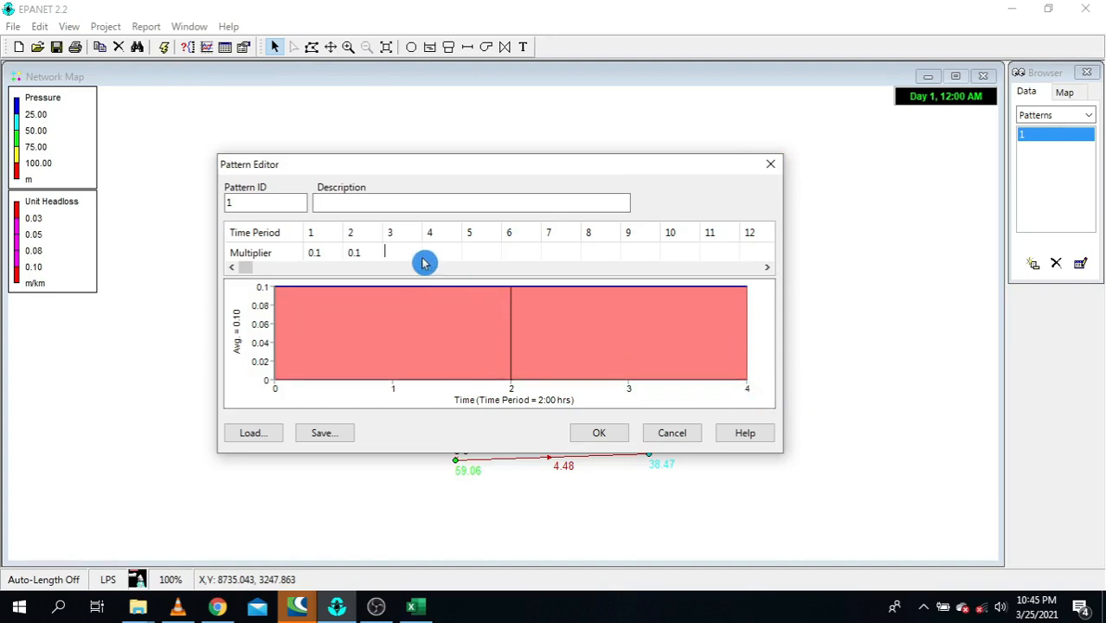
text(0.5)
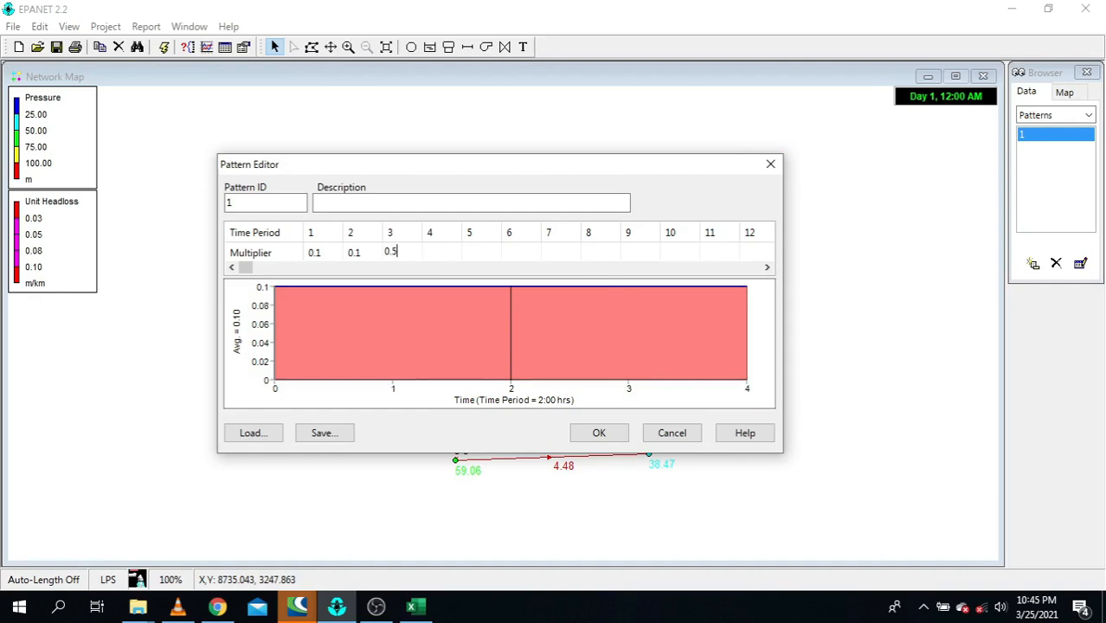
click(424, 260)
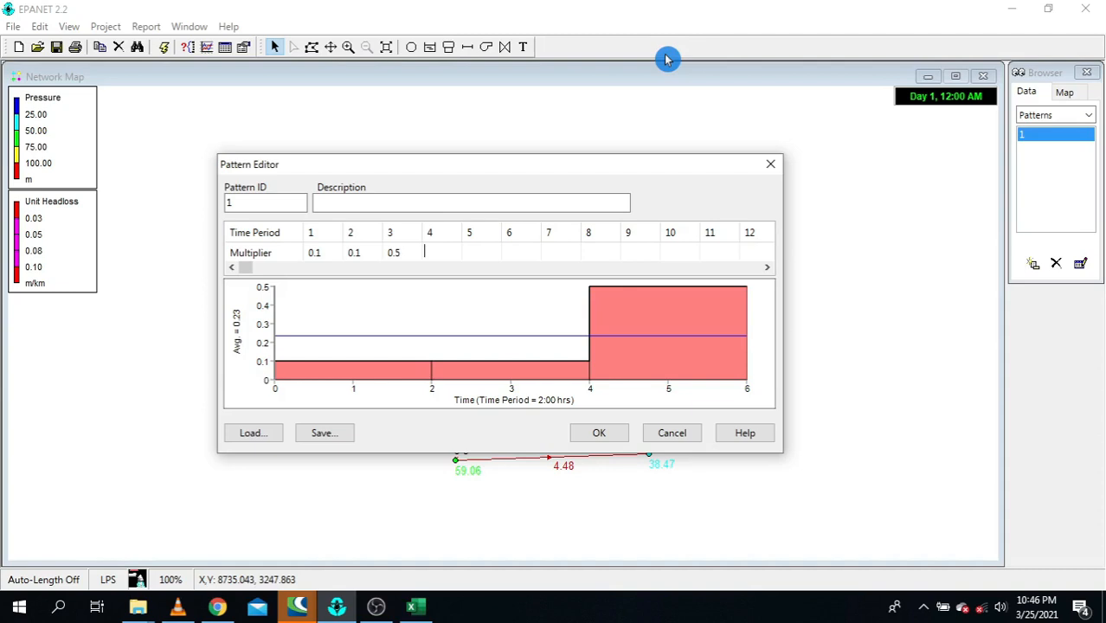
text(2)
key(Tab)
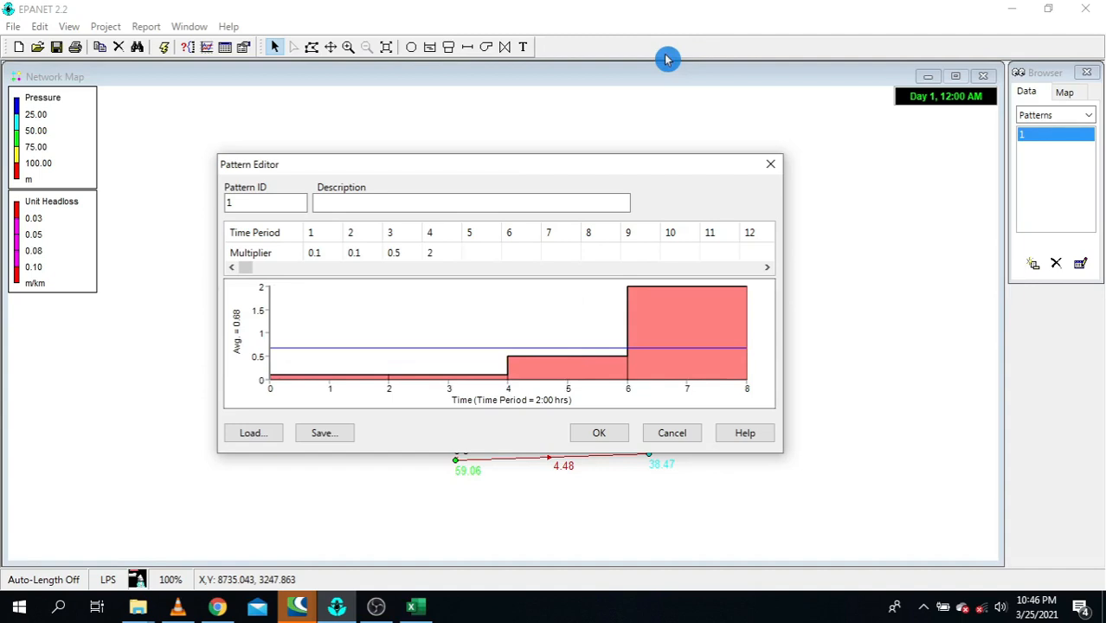
- Reposition the Pattern Editor over the map and enter multipliers of 2 and 1.5 for time periods 5 and 6
drag(617, 163, 349, 163)
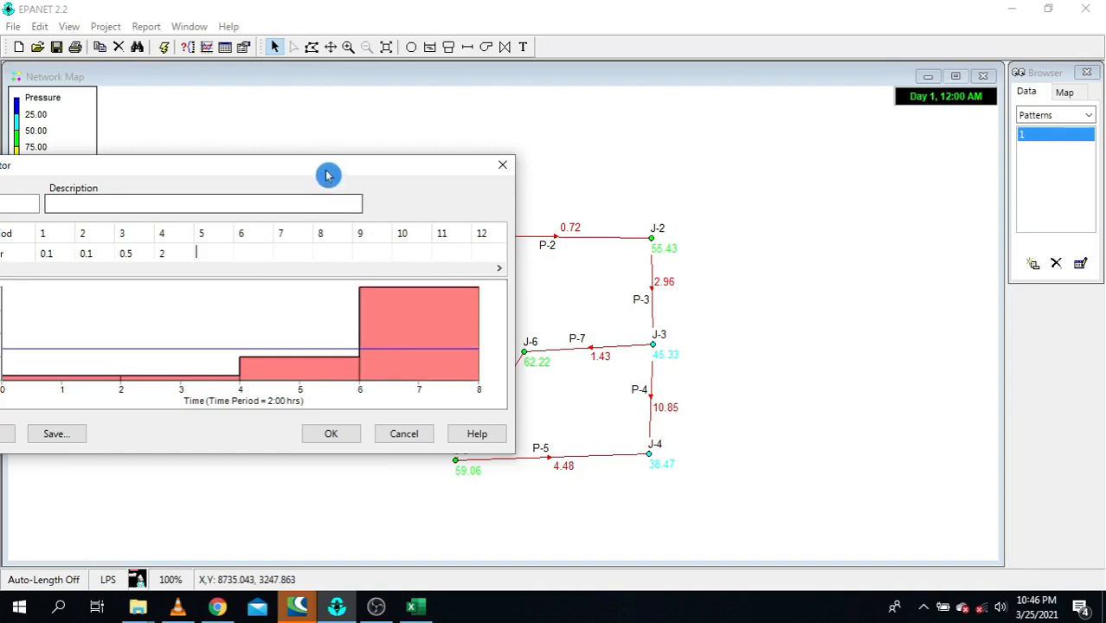
drag(328, 172, 461, 154)
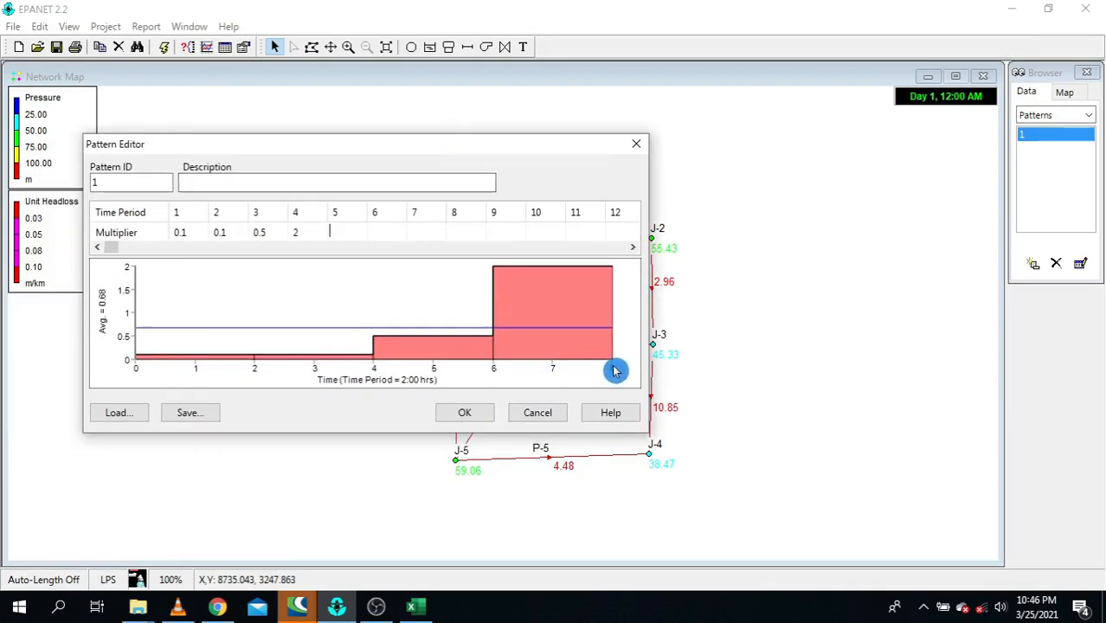
text(2)
click(355, 235)
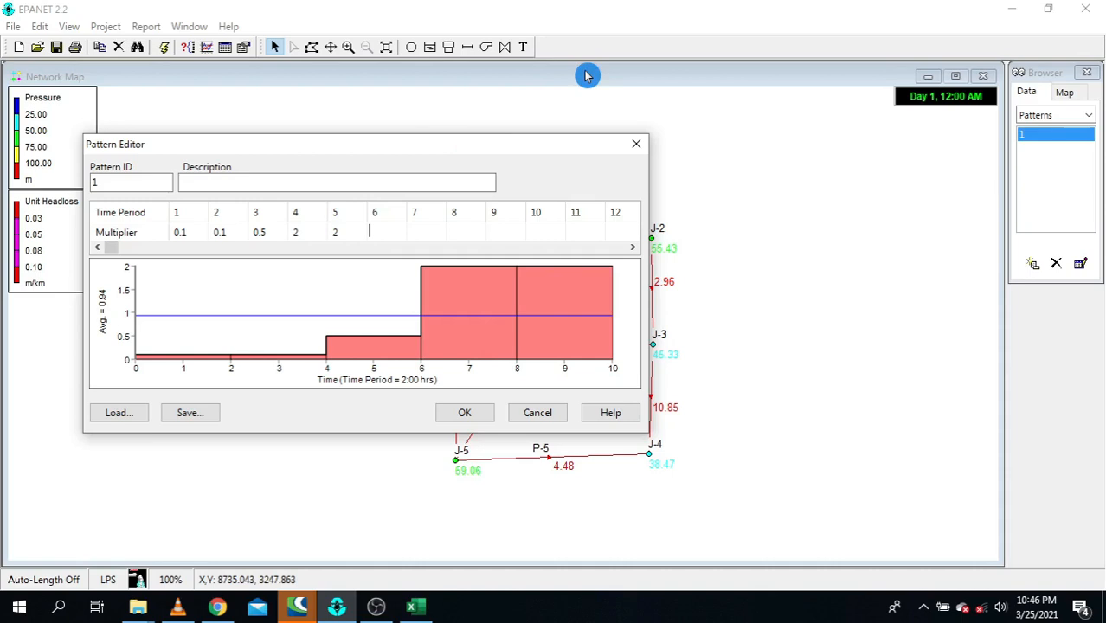
text(1.5)
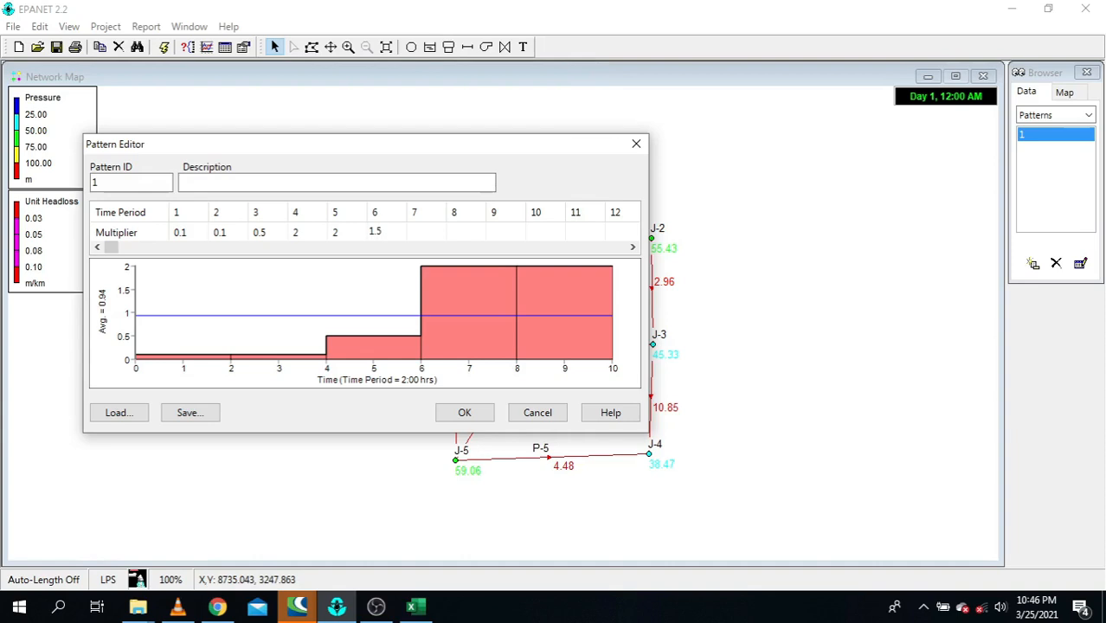
key(Tab)
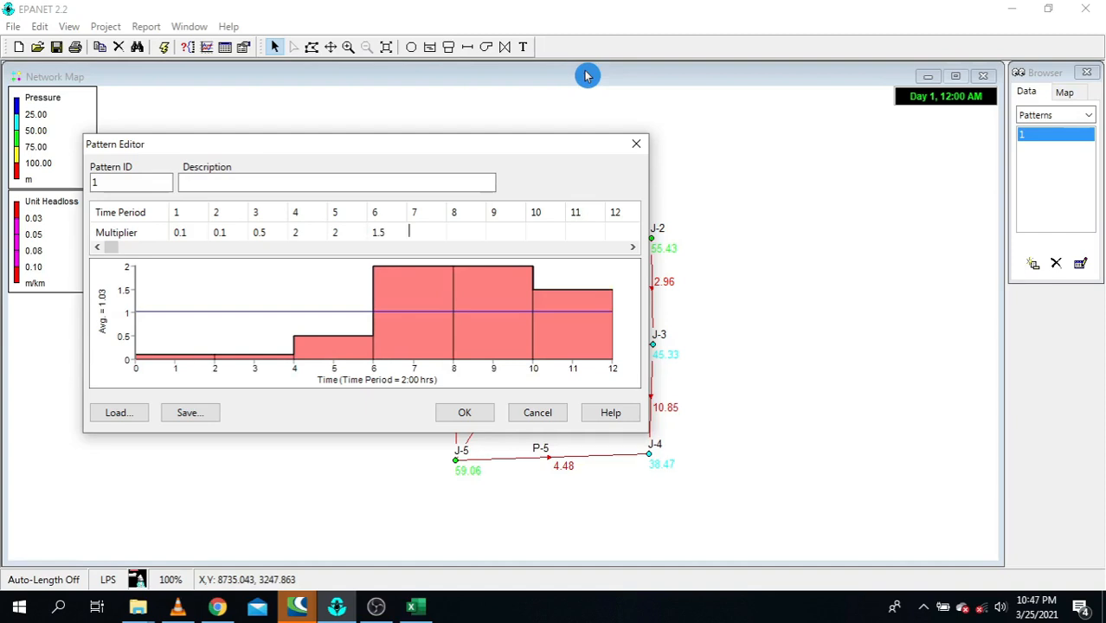
- Enter multipliers of 1, 1 and 2 for time periods 7, 8 and 9 of the pattern
text(1)
key(Tab)
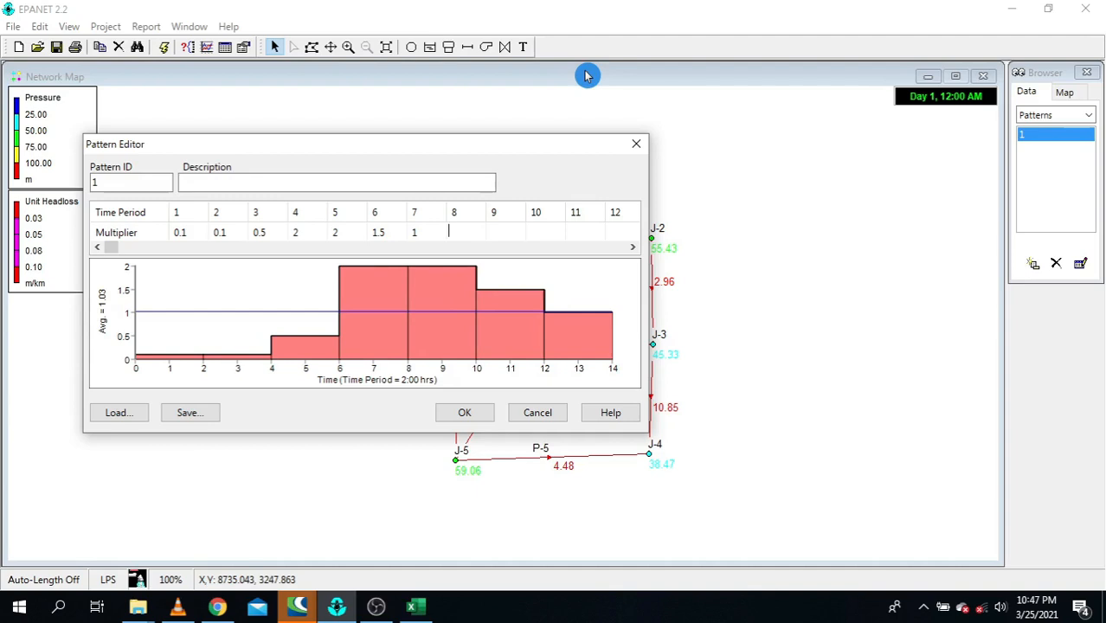
text(1)
key(Return)
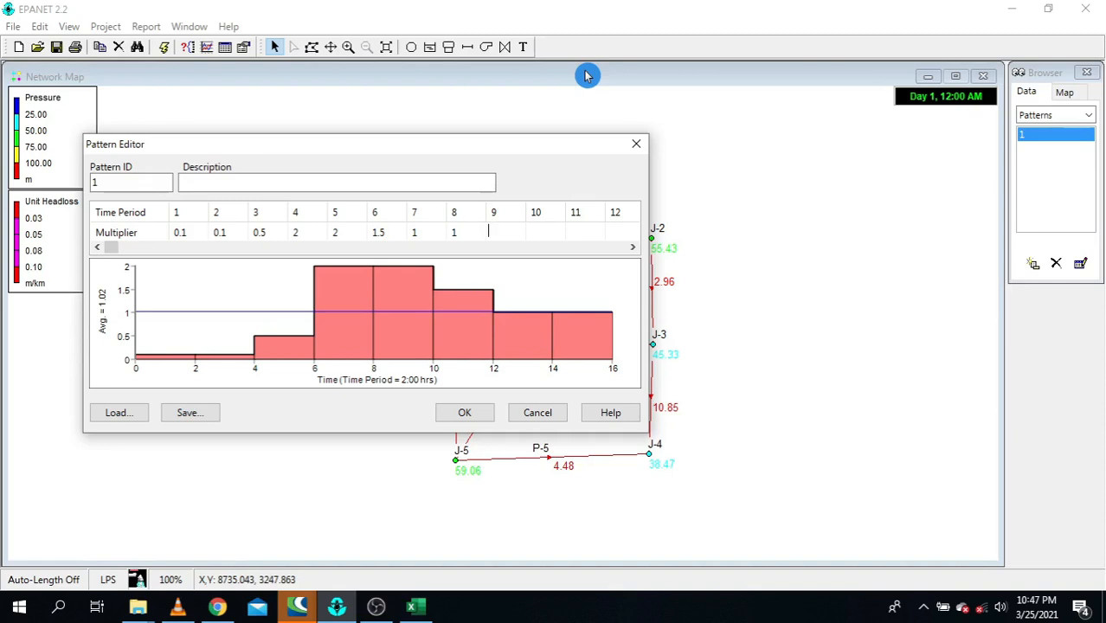
text(2)
key(Tab)
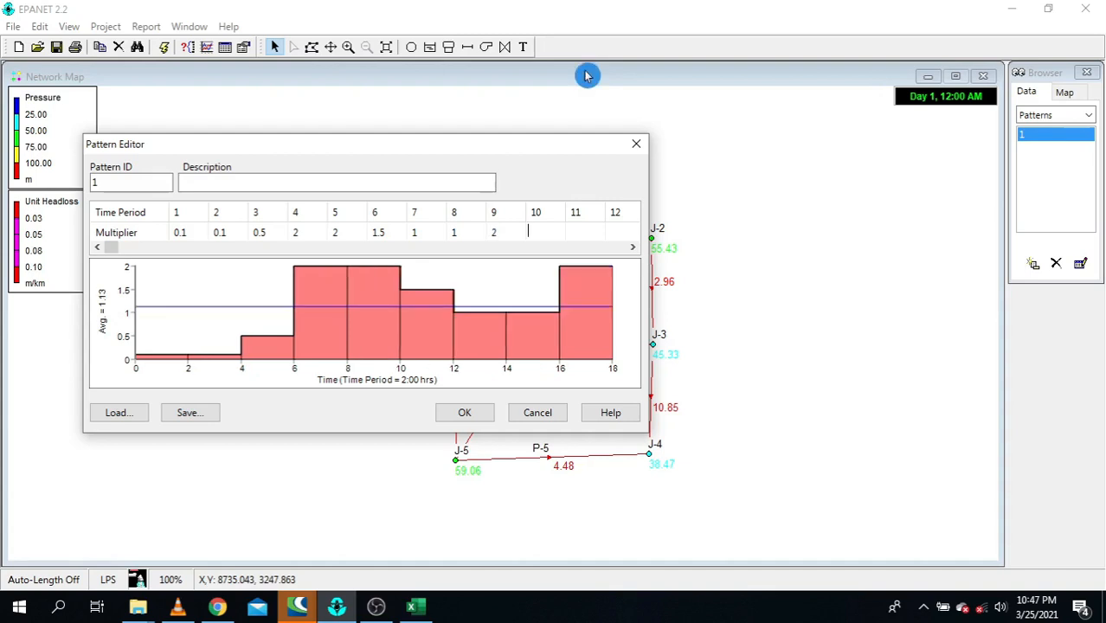
- Enter multipliers of 2, 1 and 0.2 for time periods 10, 11 and 12, and accept the completed pattern
text(2)
key(Tab)
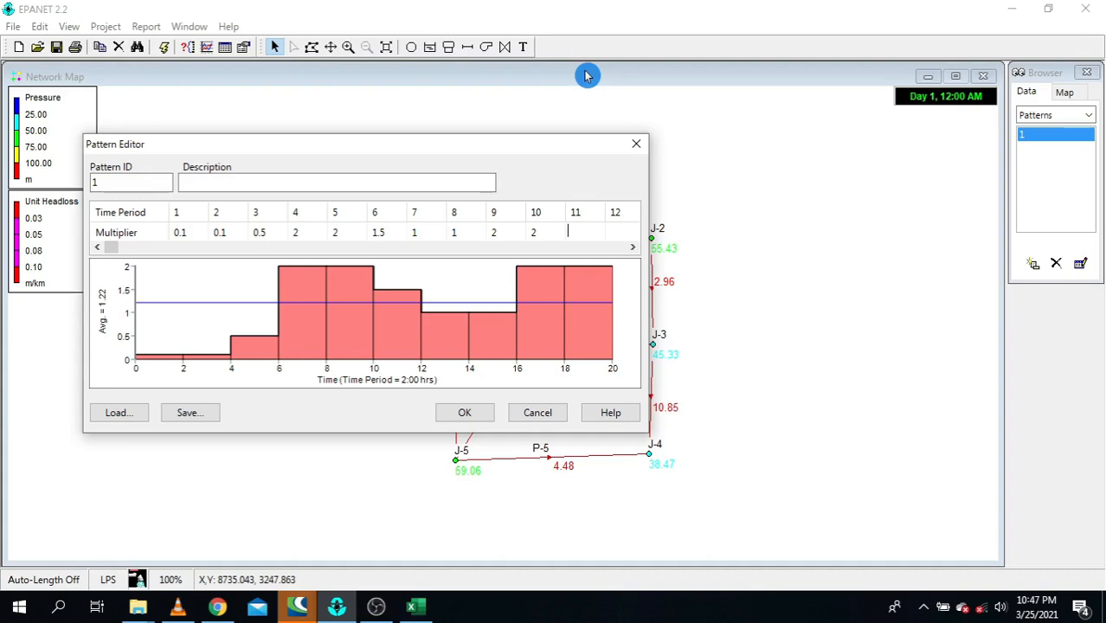
text(1)
key(Tab)
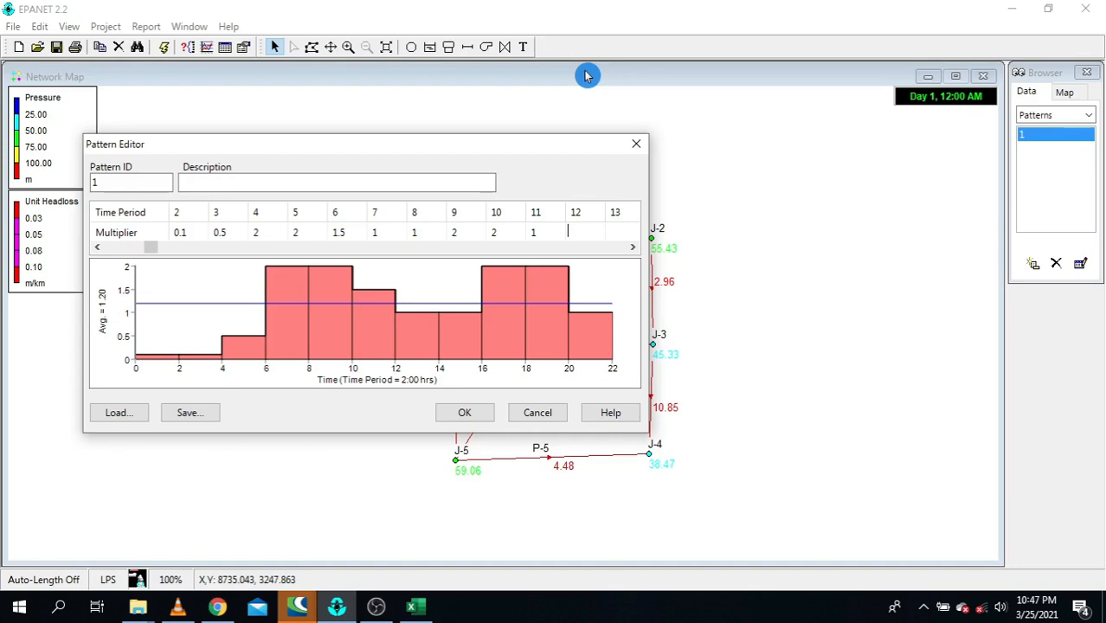
text(0.2)
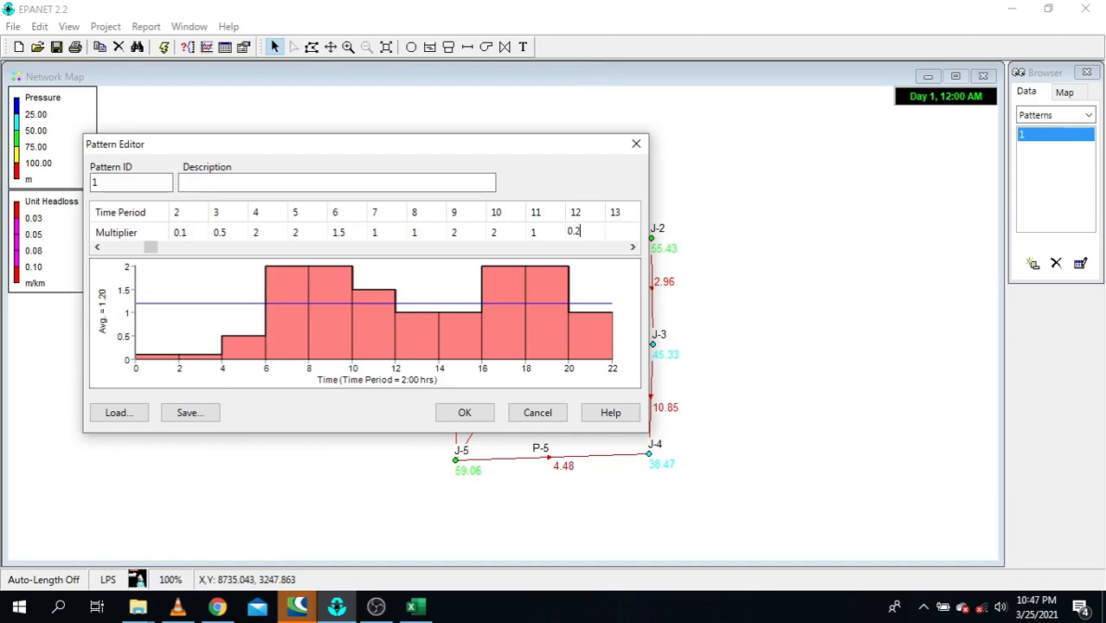
key(Return)
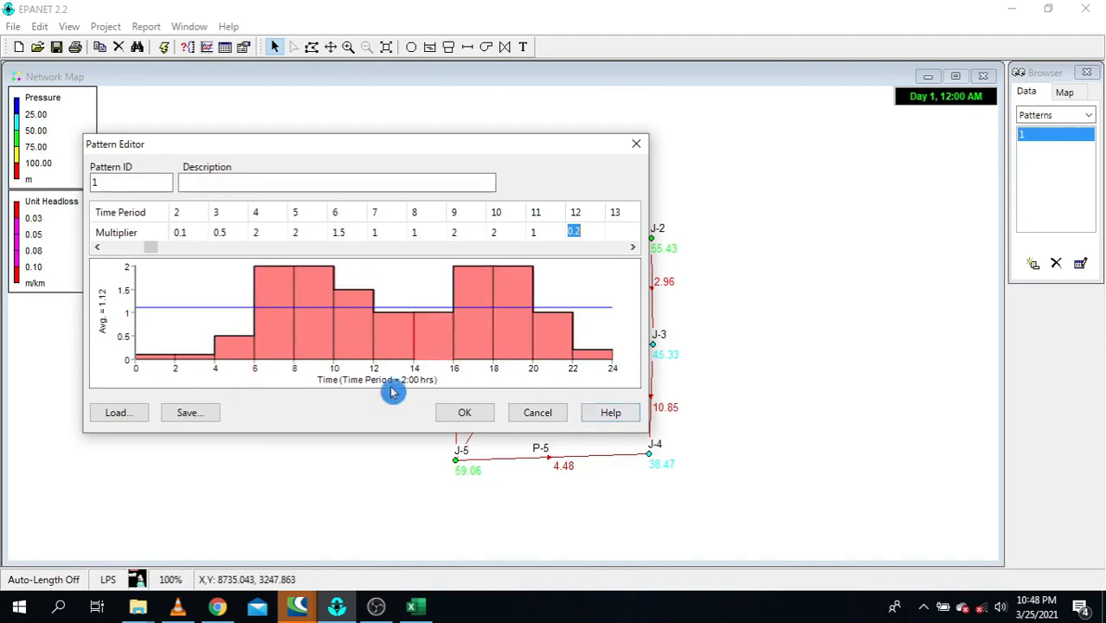
drag(386, 147, 919, 95)
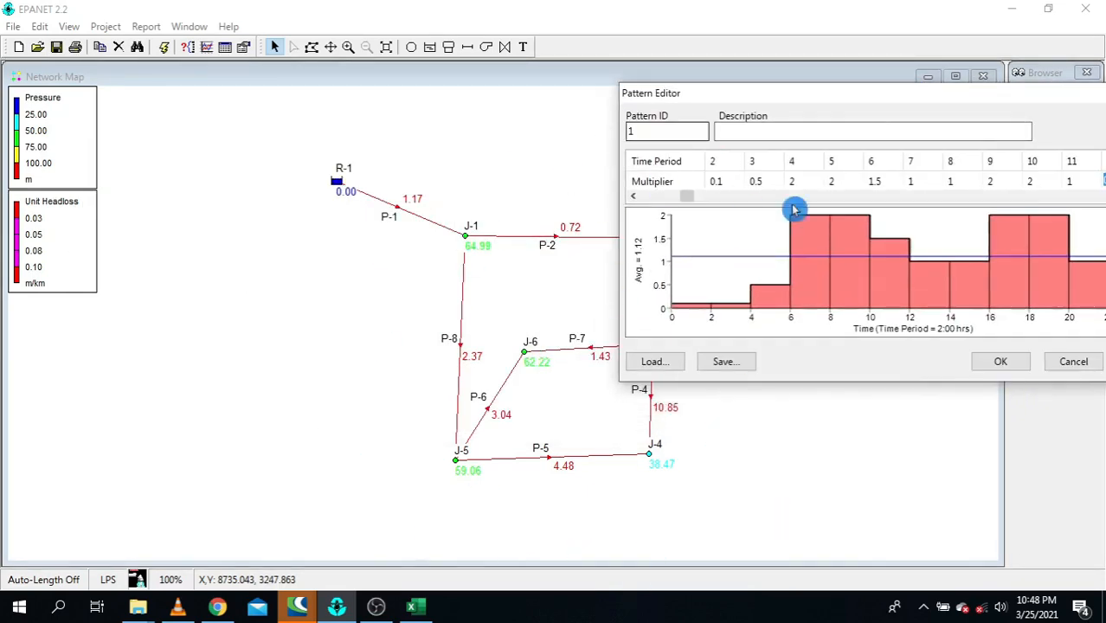
drag(889, 100, 513, 120)
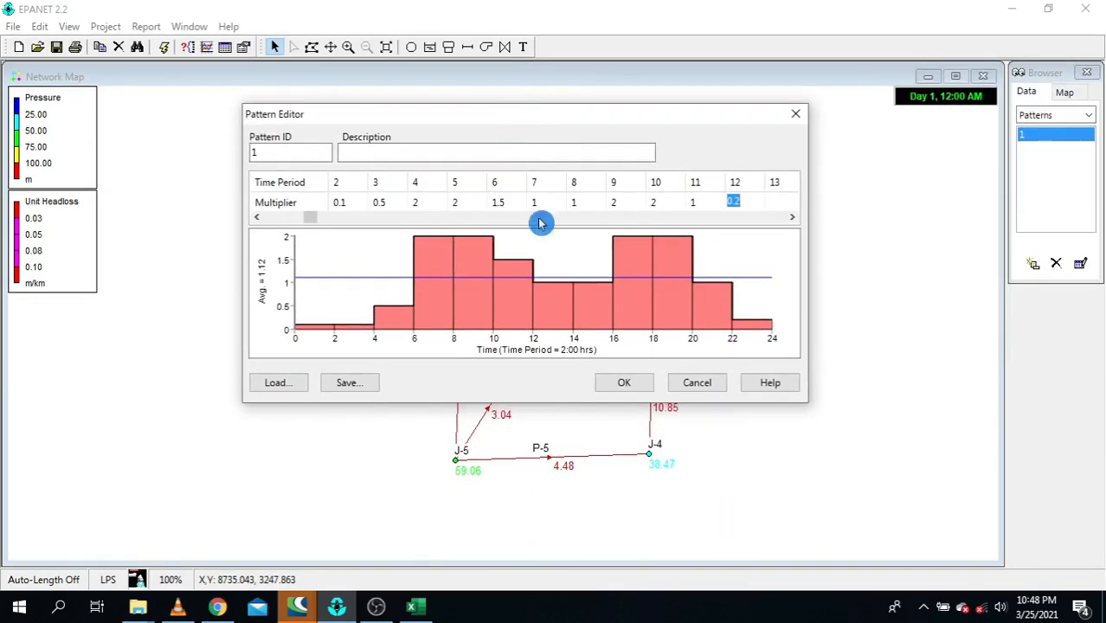
click(619, 384)
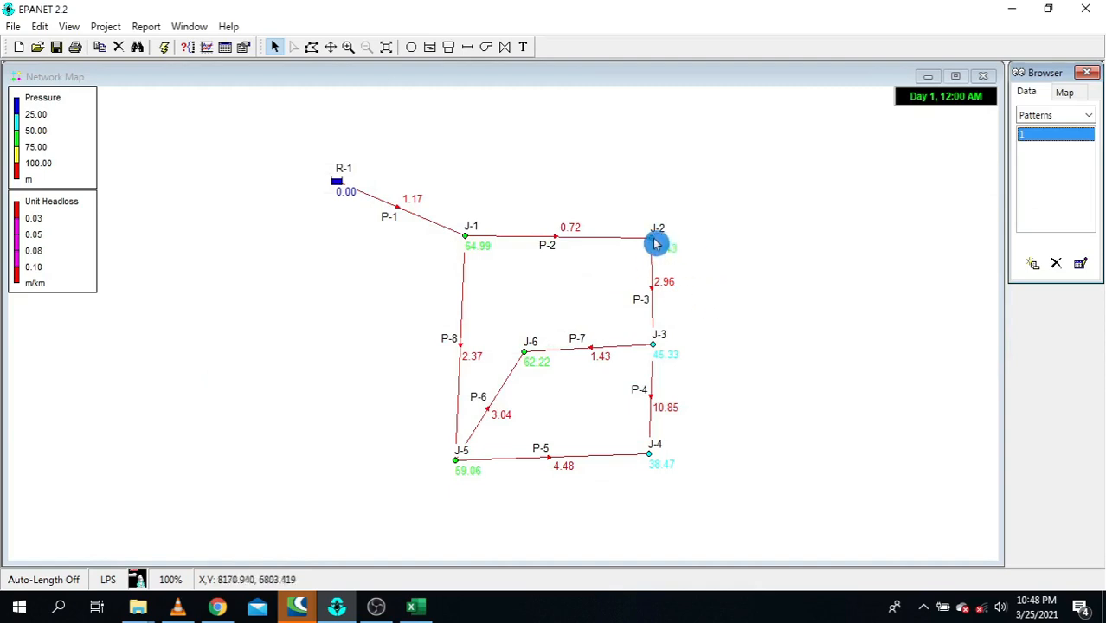
- Select the entire network map and open a Group Edit that applies to all Junctions
mouse_move(655, 244)
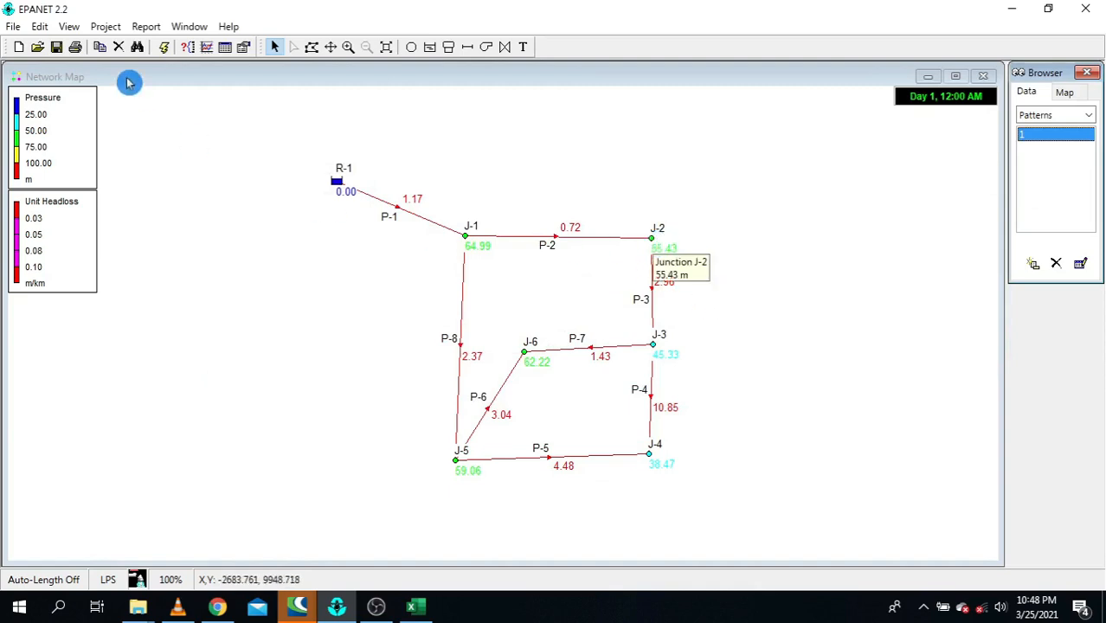
click(39, 27)
click(71, 126)
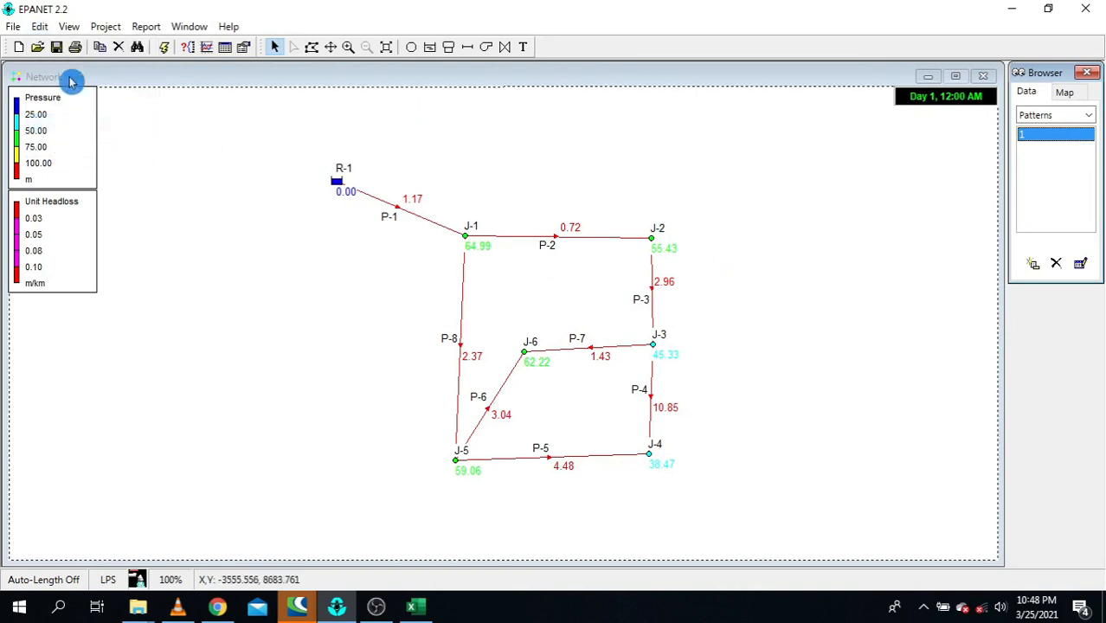
click(39, 26)
click(71, 147)
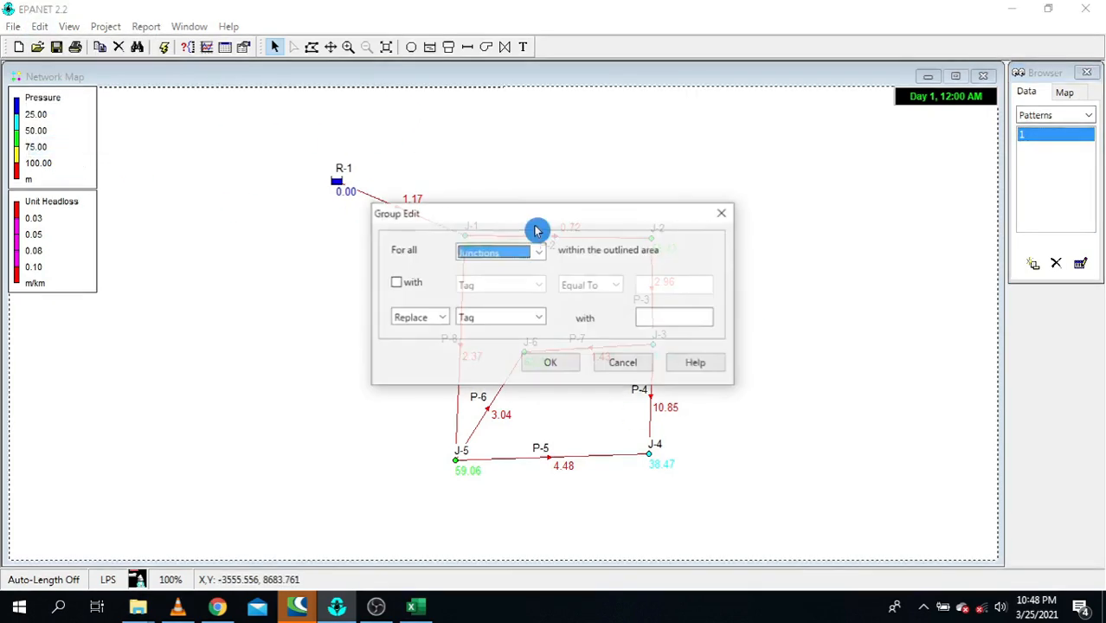
click(526, 254)
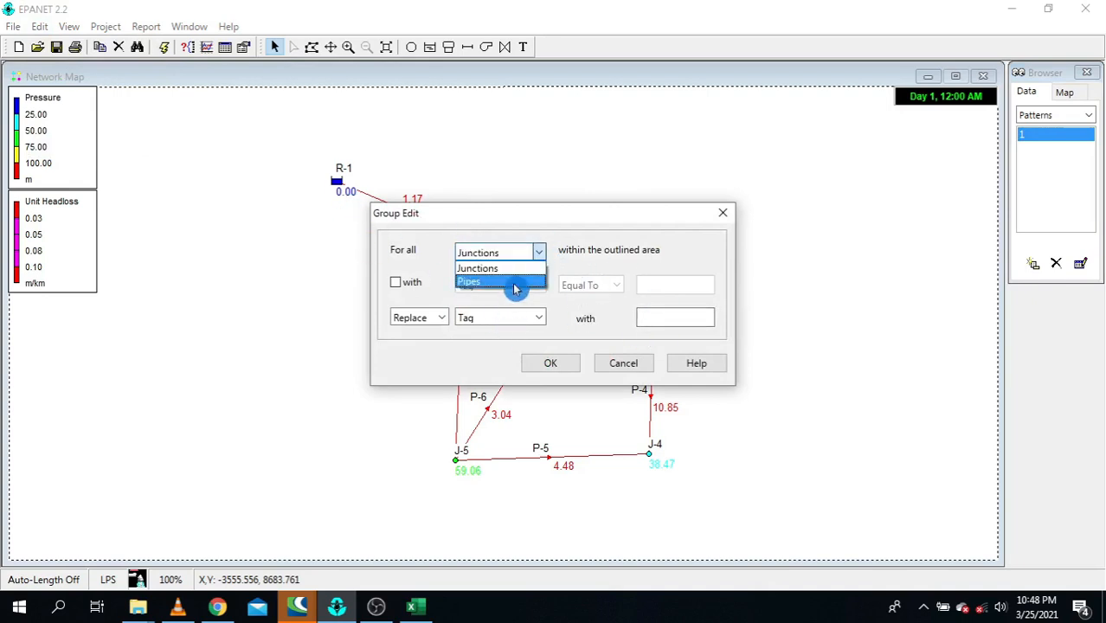
click(506, 270)
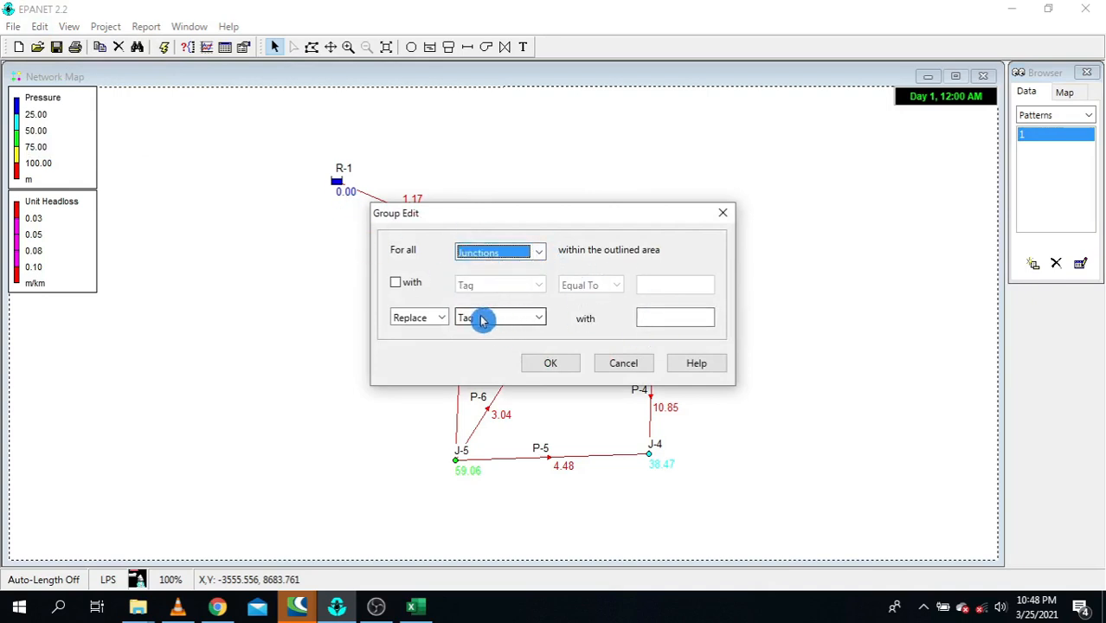
click(492, 318)
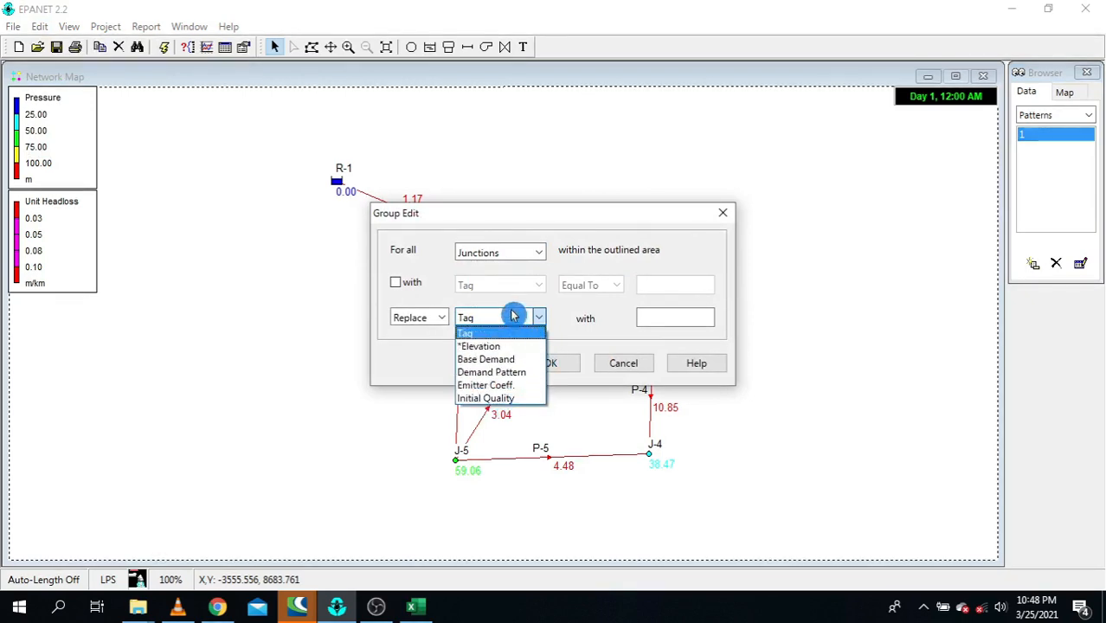
click(512, 360)
click(665, 317)
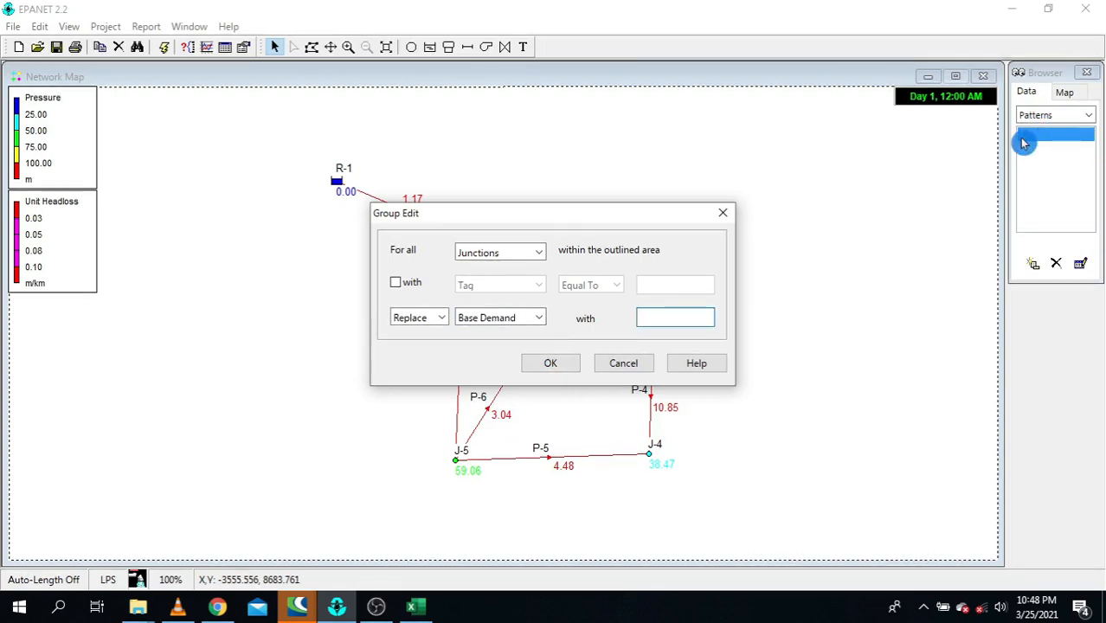
text(1)
- Replace the Demand Pattern of all junctions with pattern 1 and end the group editing
click(535, 320)
click(519, 372)
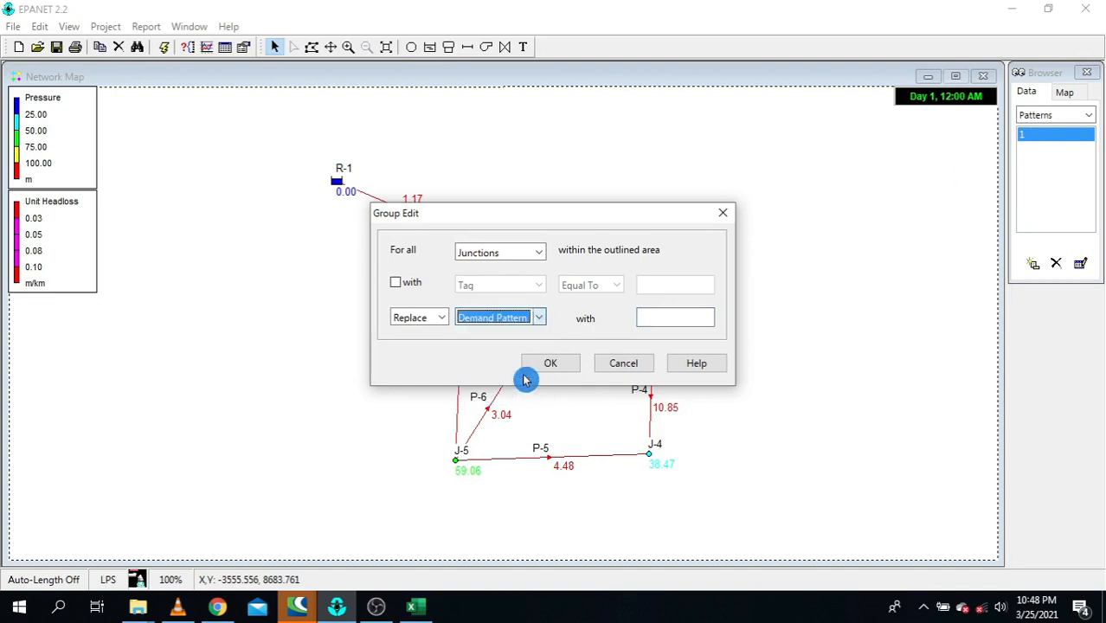
click(666, 317)
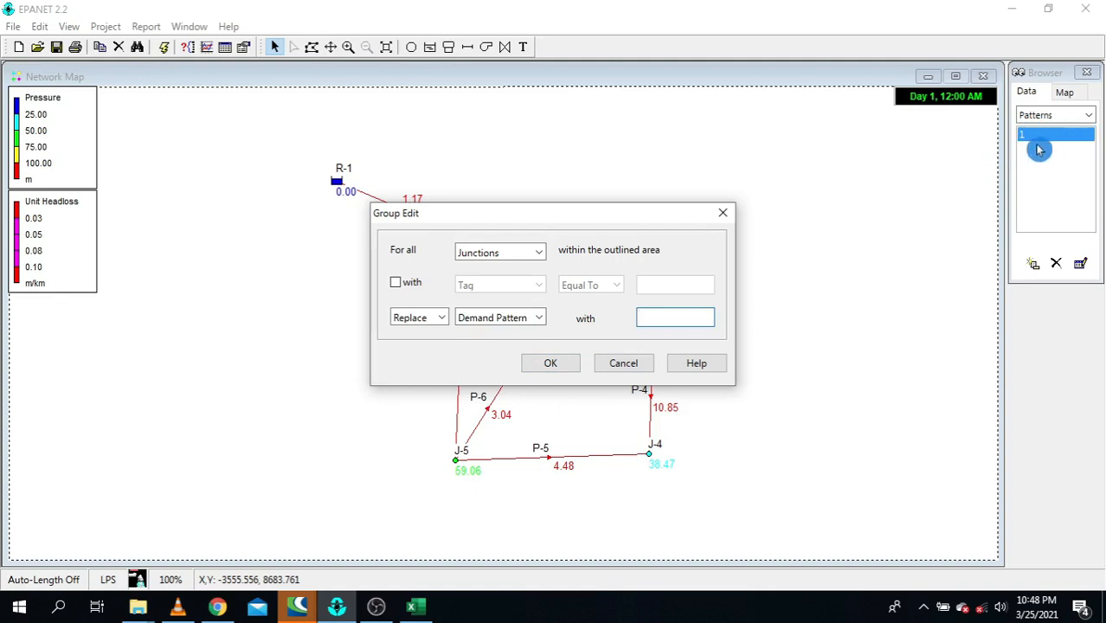
text(1)
click(550, 365)
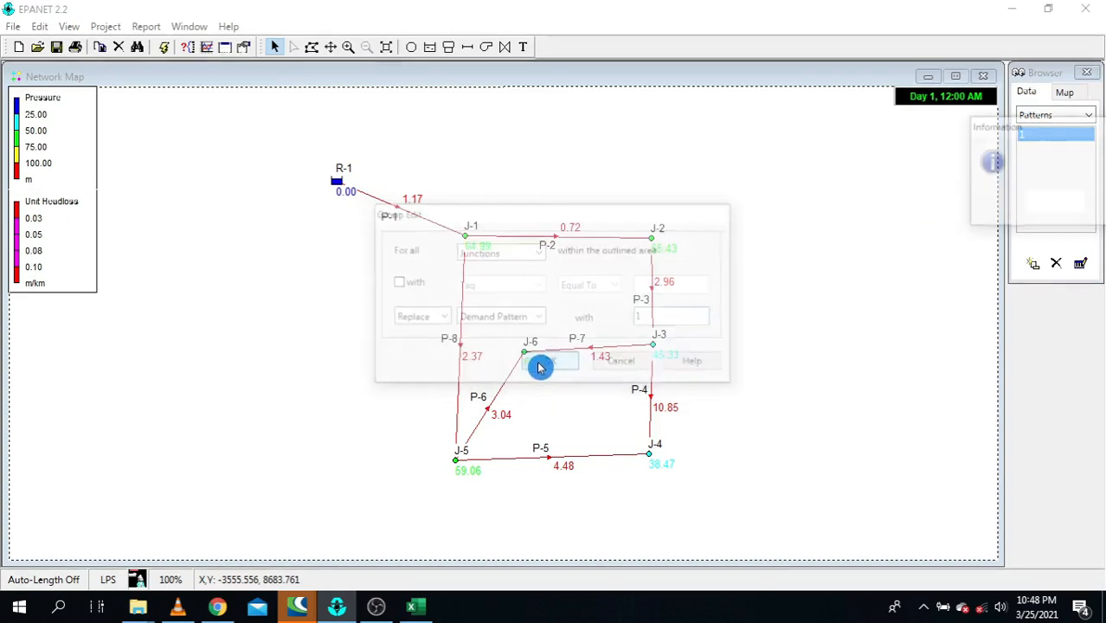
click(1050, 206)
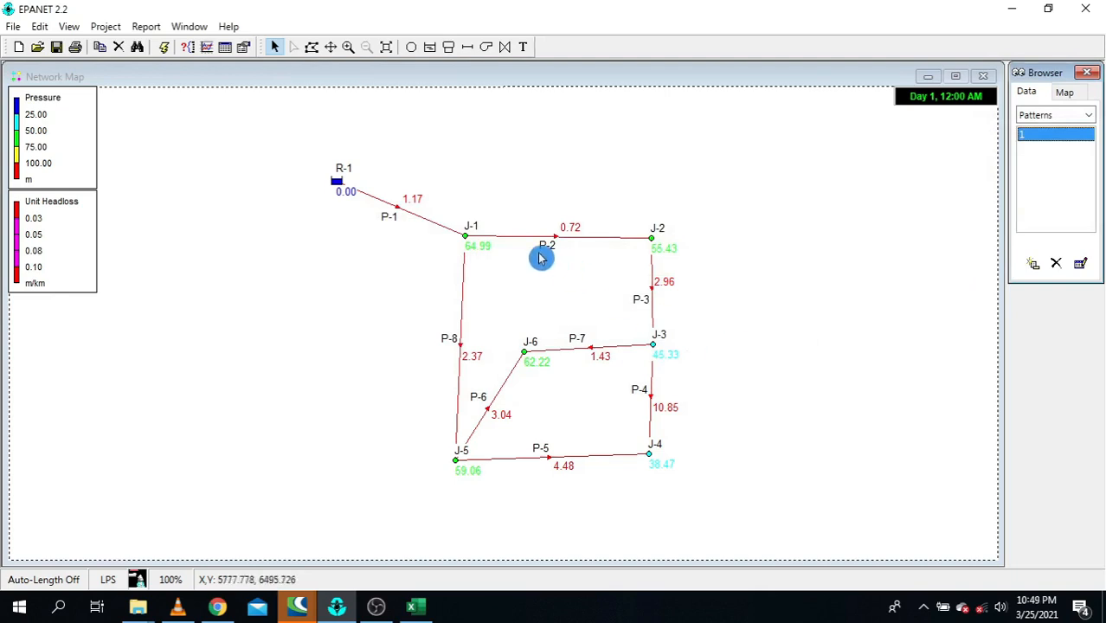
- Check the Demand Pattern property of junctions J-1 and J-2, closing each property editor
double_click(467, 239)
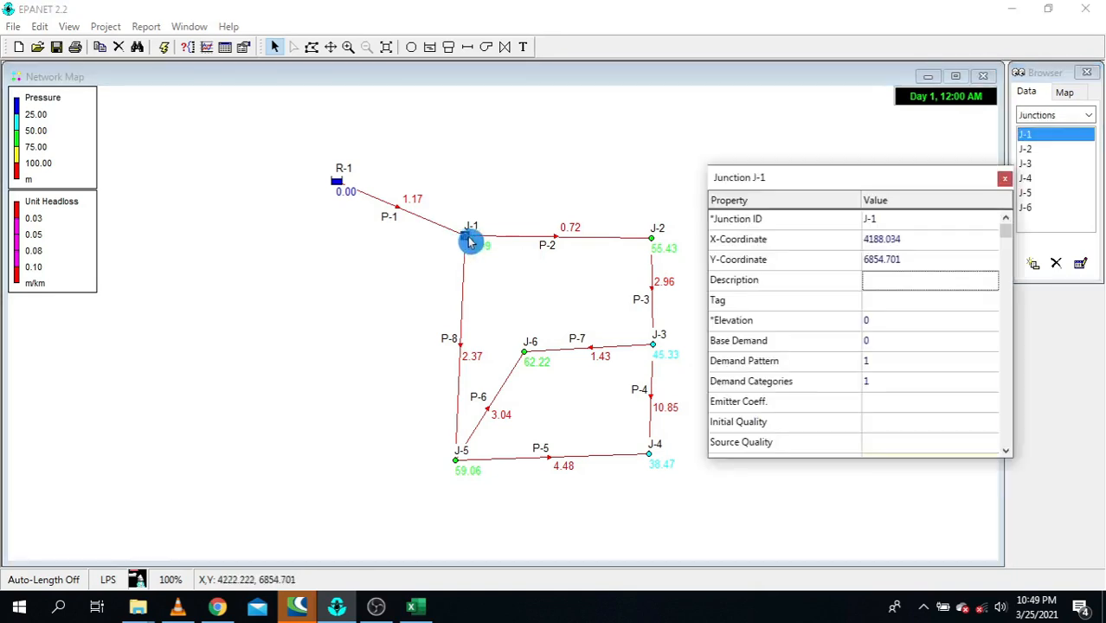
click(879, 361)
click(1005, 177)
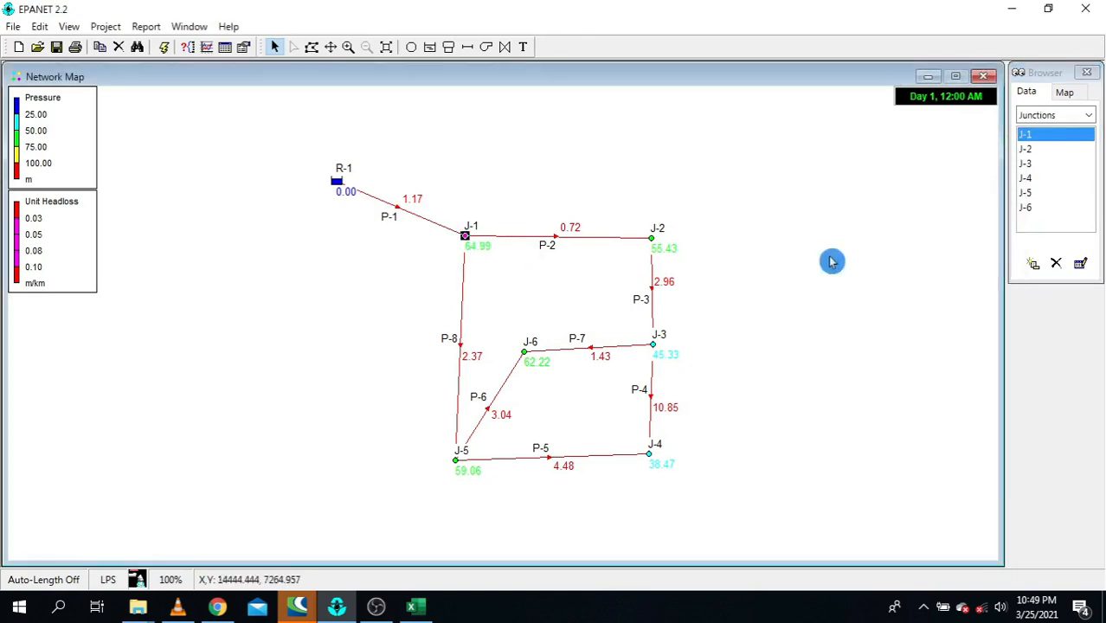
double_click(651, 237)
click(894, 365)
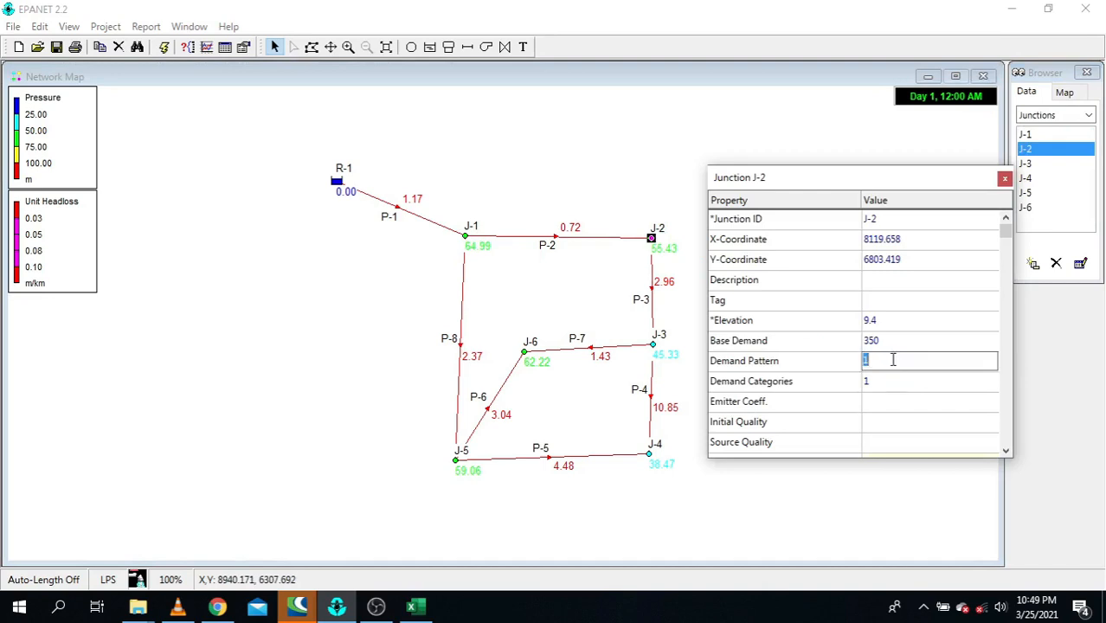
click(1005, 178)
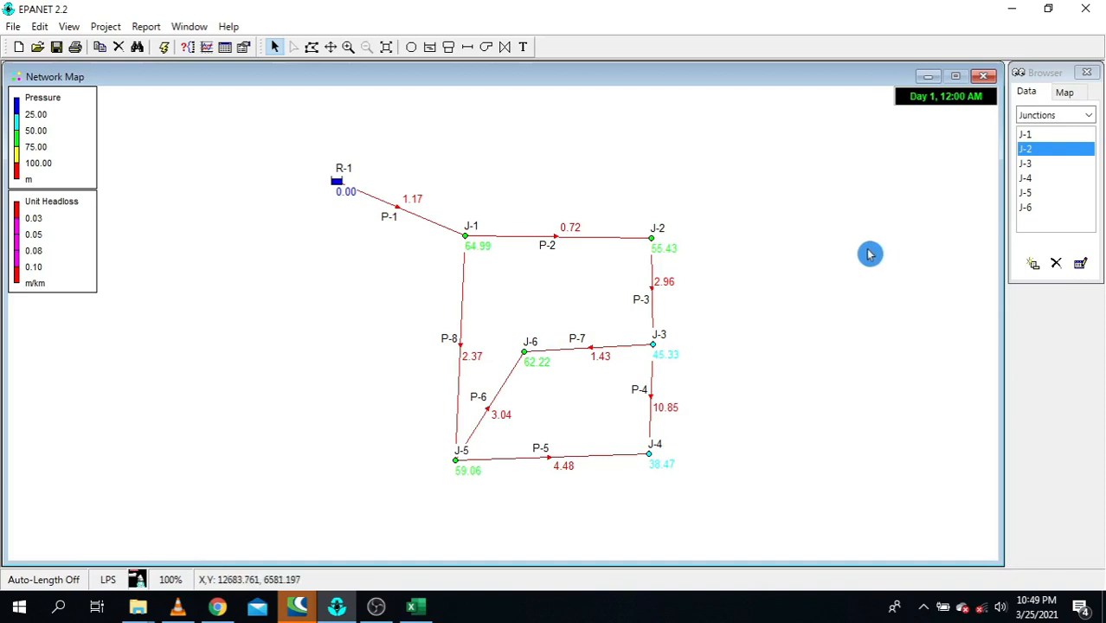
- Run the analysis and animate the map results over time, changing the link display from Unit Headloss to Flow
click(1065, 92)
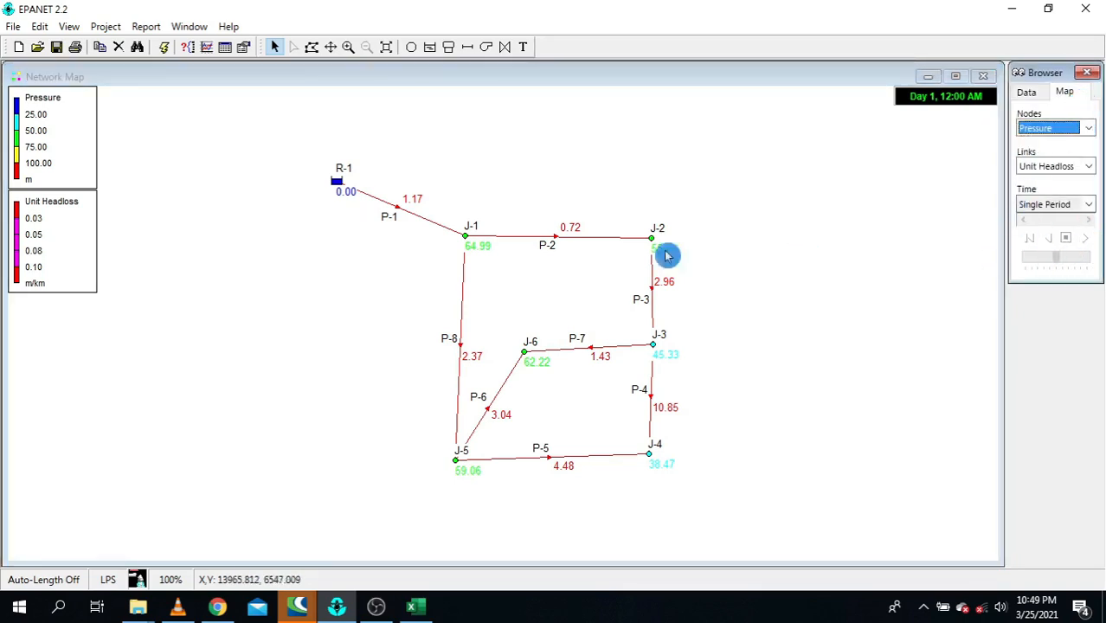
click(164, 49)
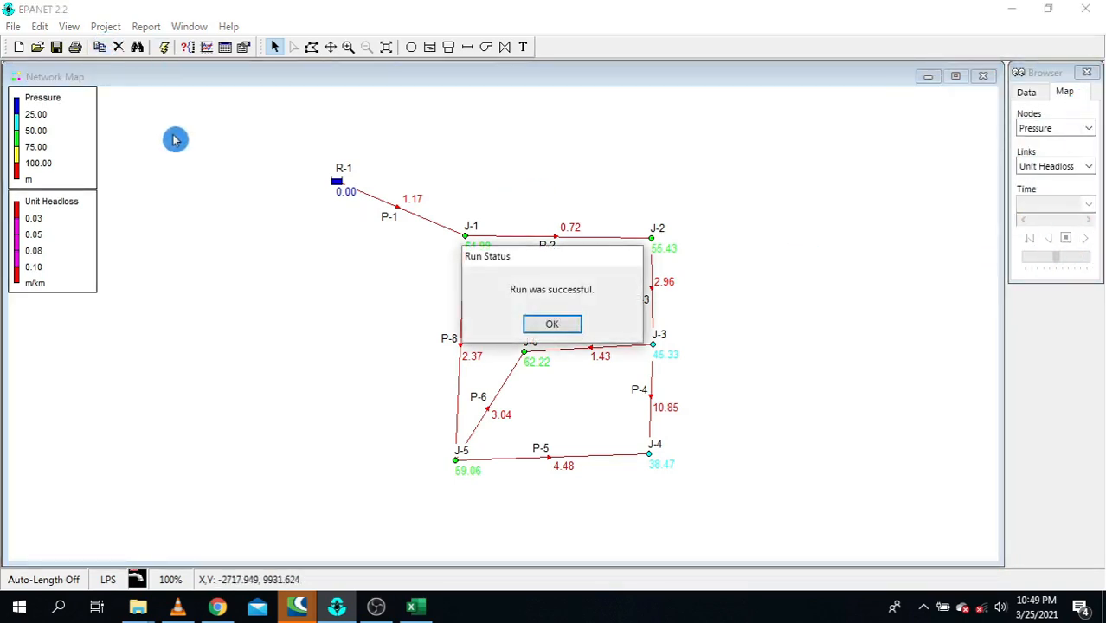
click(554, 325)
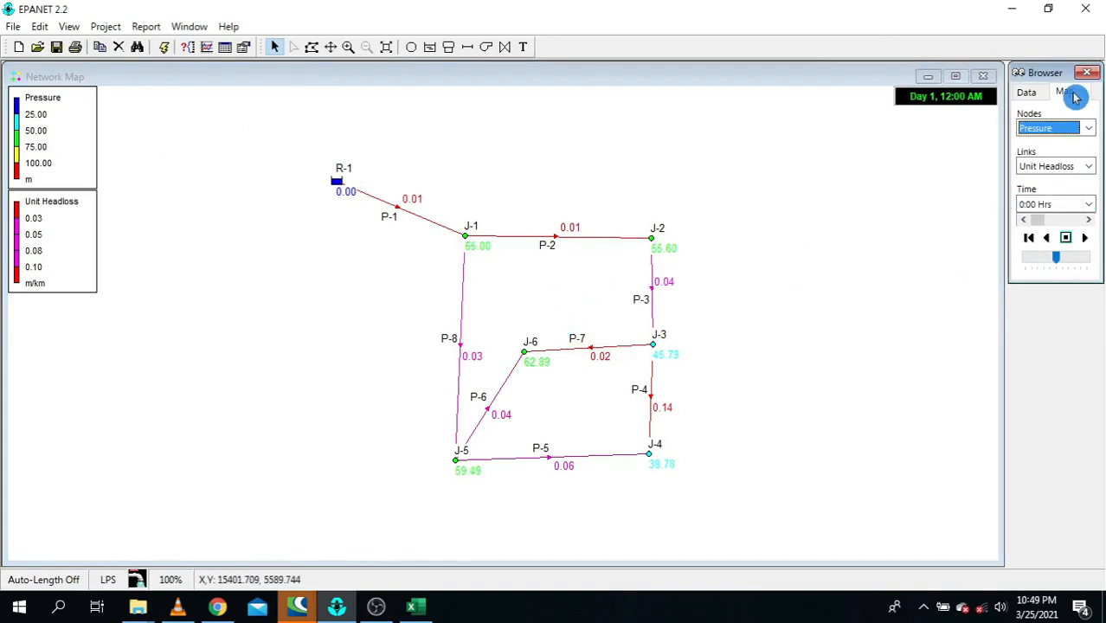
click(1089, 241)
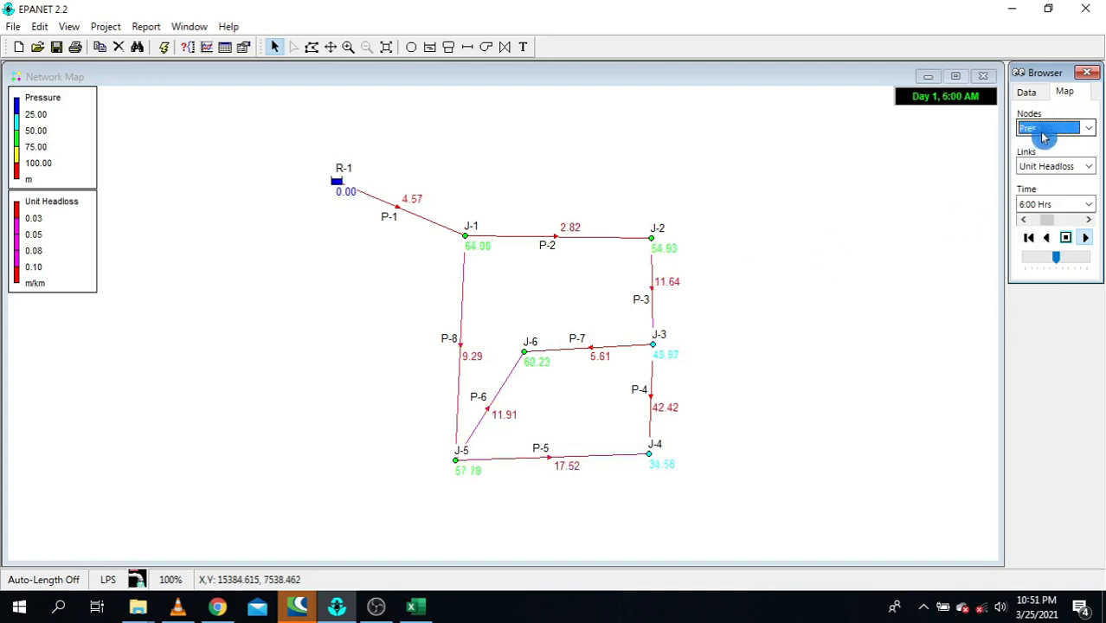
click(1055, 166)
click(1051, 208)
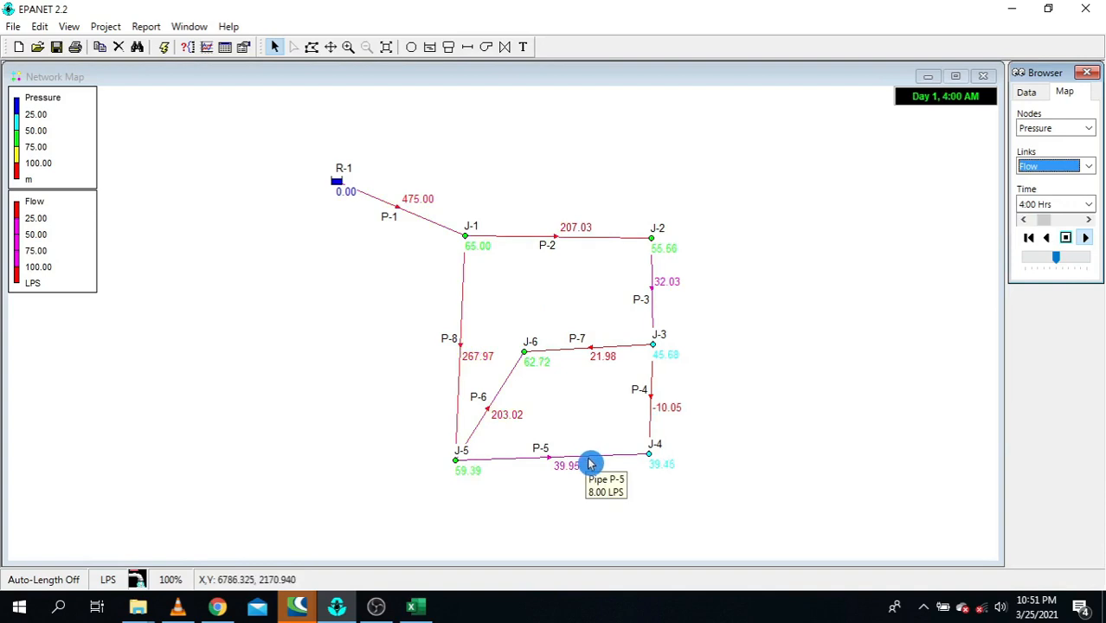
- Reverse the direction of pipe P-4 and rerun the analysis
right_click(655, 403)
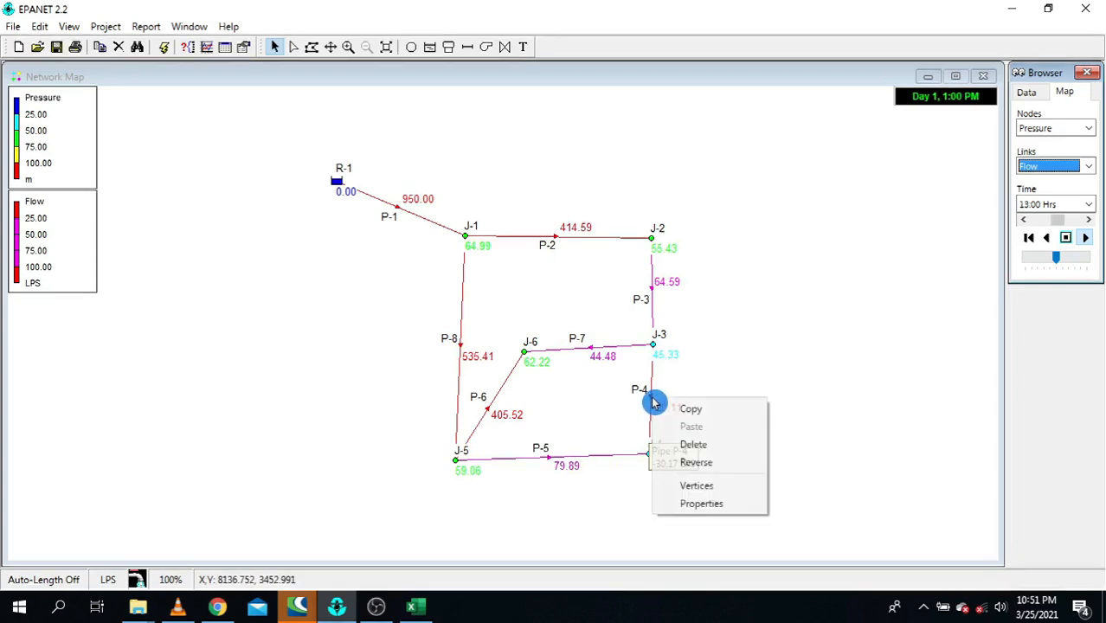
click(686, 462)
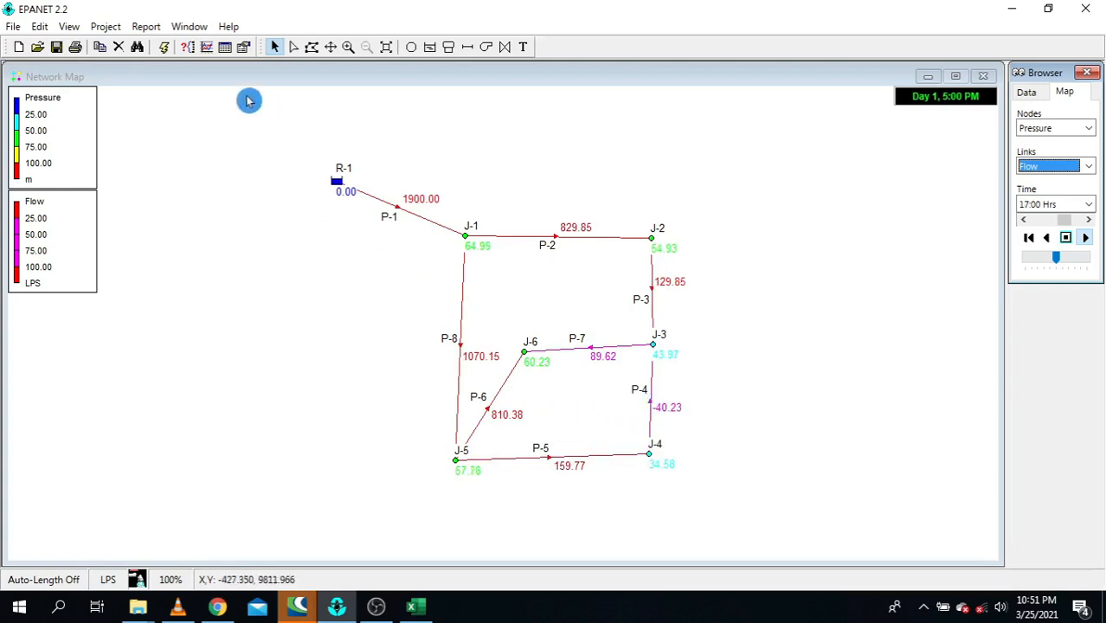
click(163, 47)
click(550, 324)
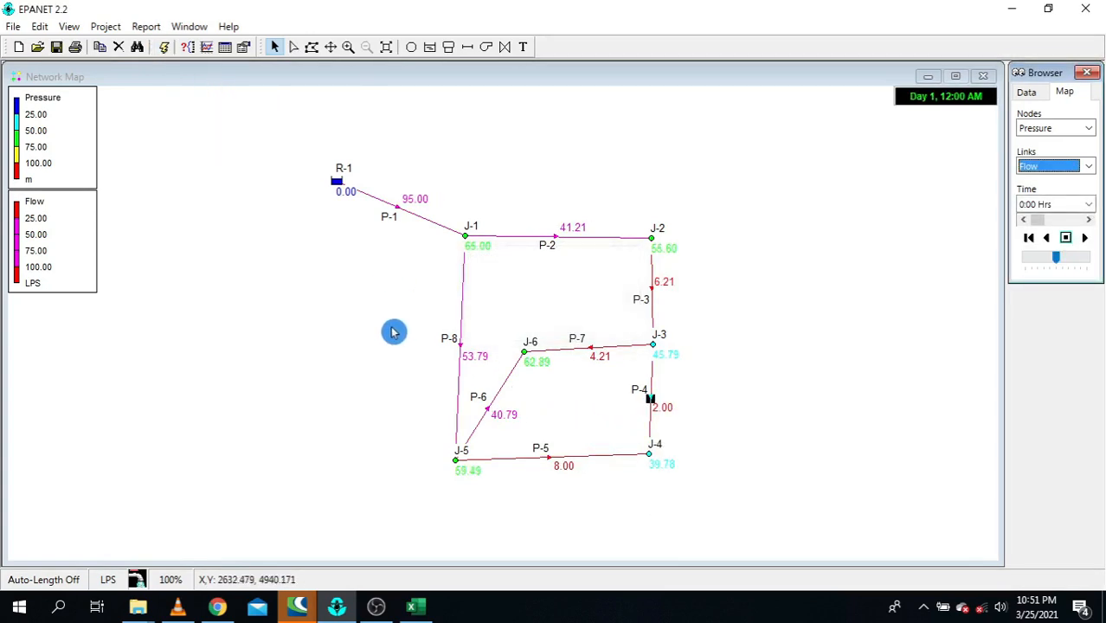
- Play the rerun results over time, viewing Velocity on the links before returning the link display to Flow
click(1084, 242)
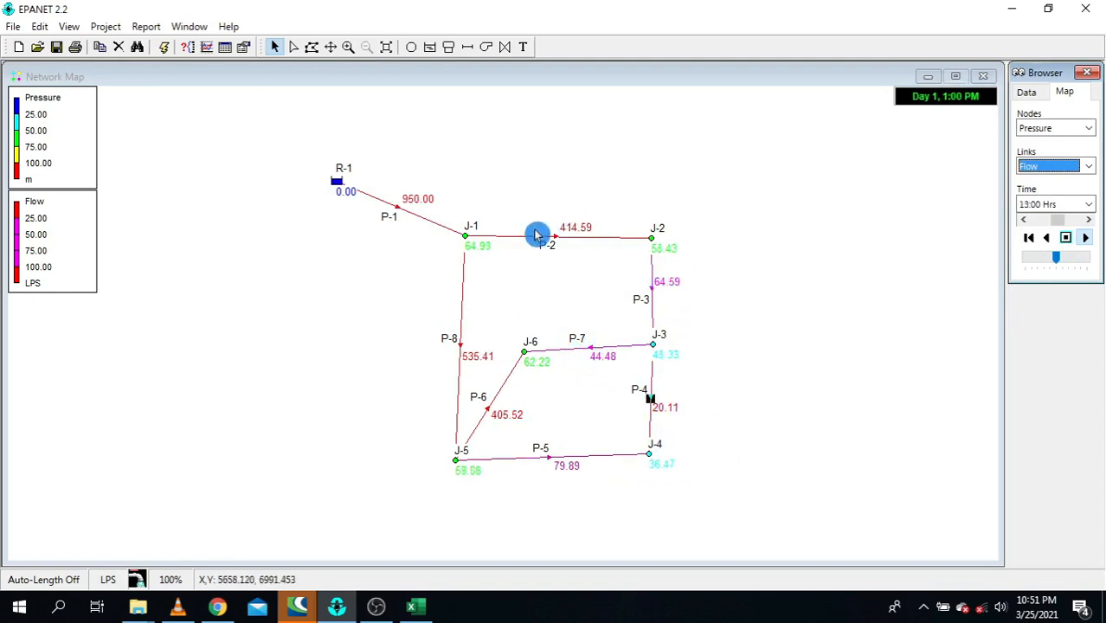
click(1062, 166)
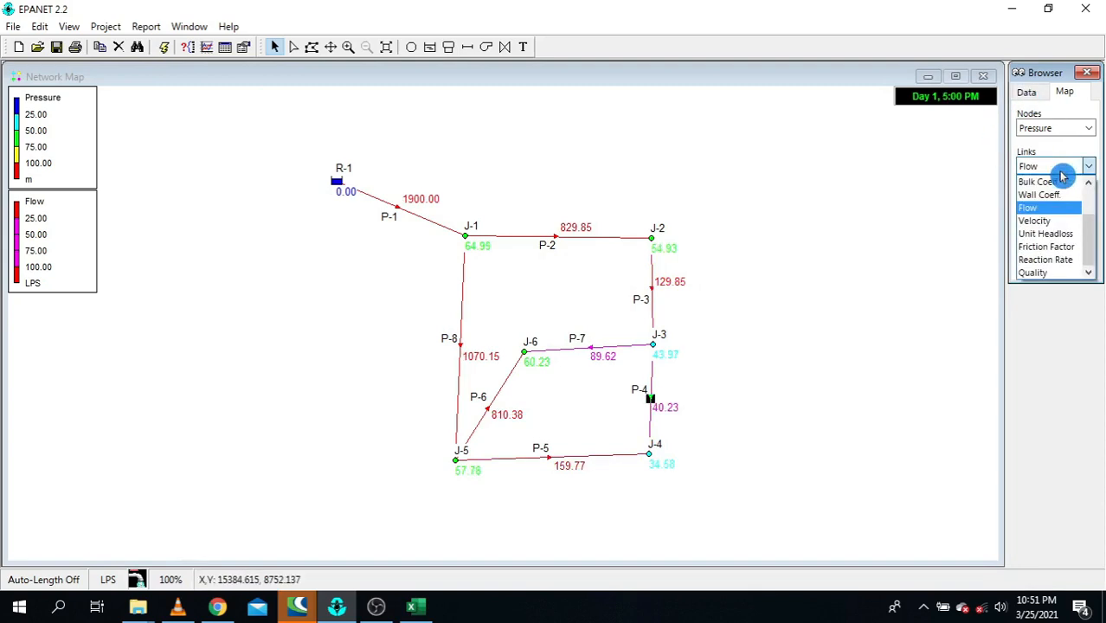
click(1062, 219)
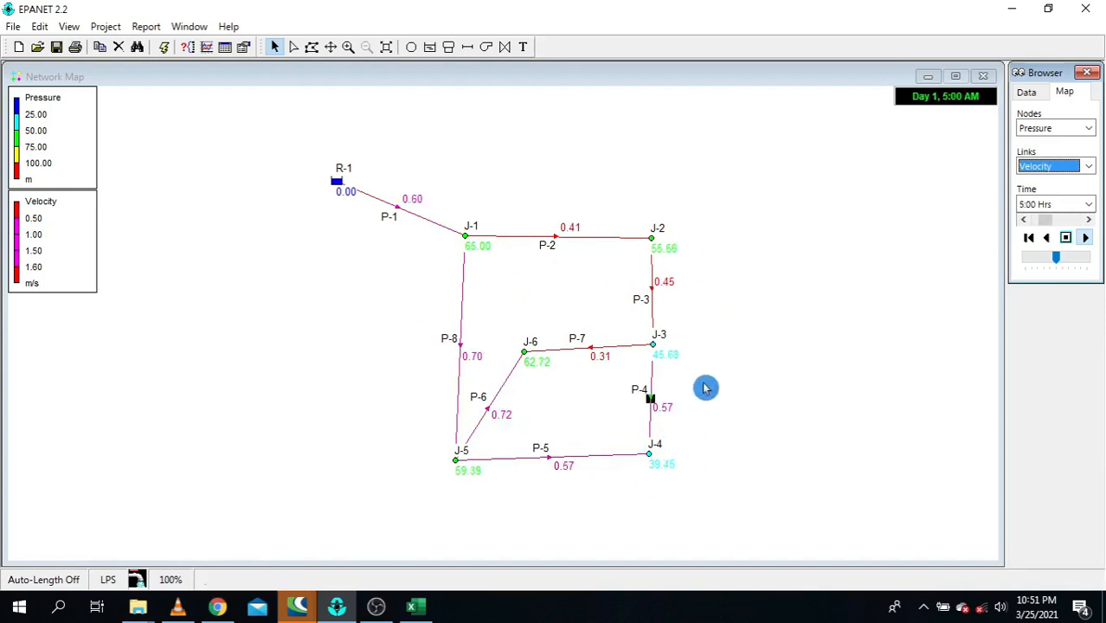
click(1058, 166)
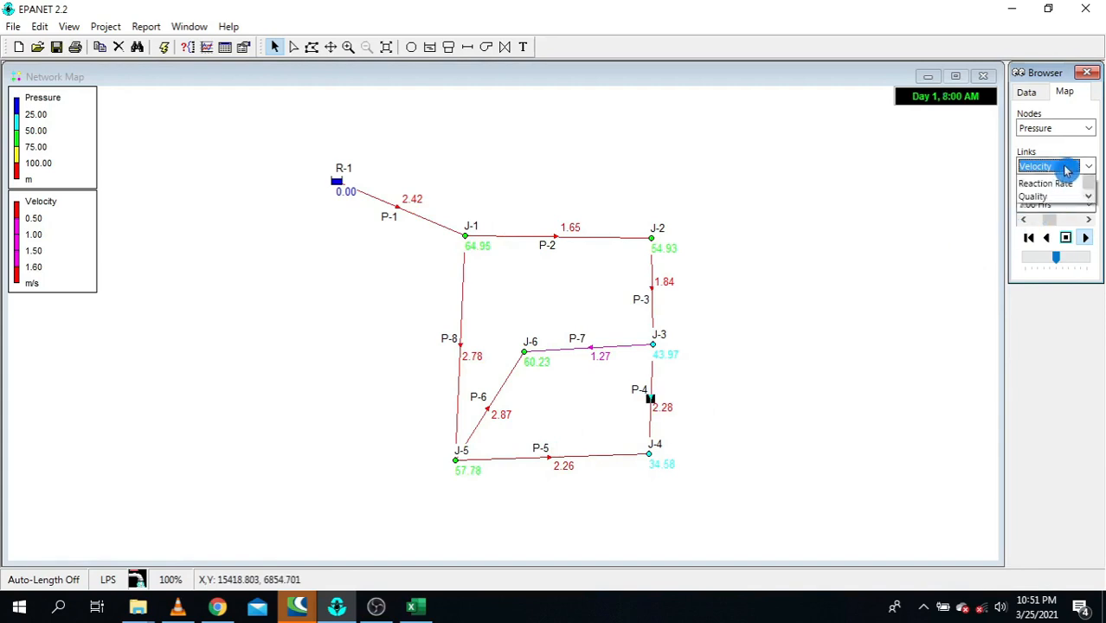
click(1059, 209)
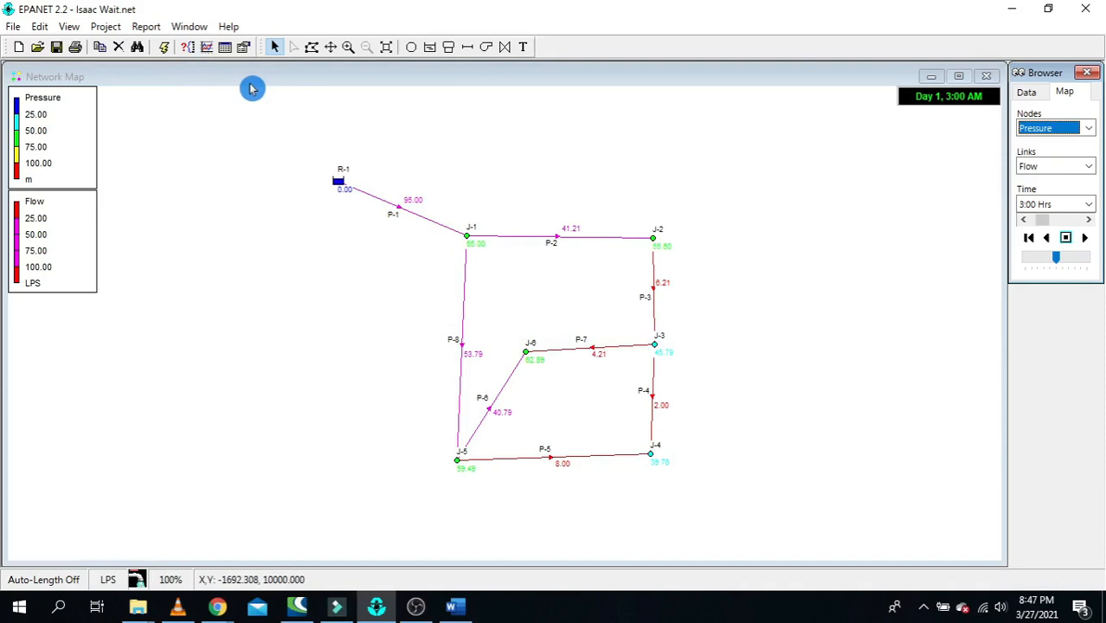
- Generate a full report and save it as WS in the Tutorial folder on the Desktop
click(146, 27)
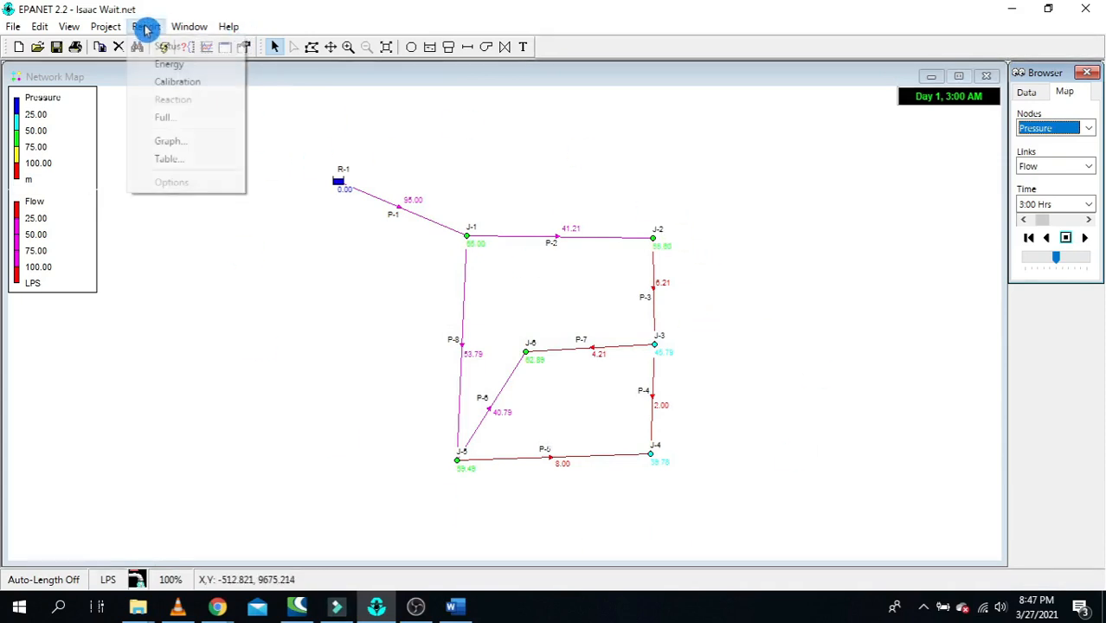
click(186, 119)
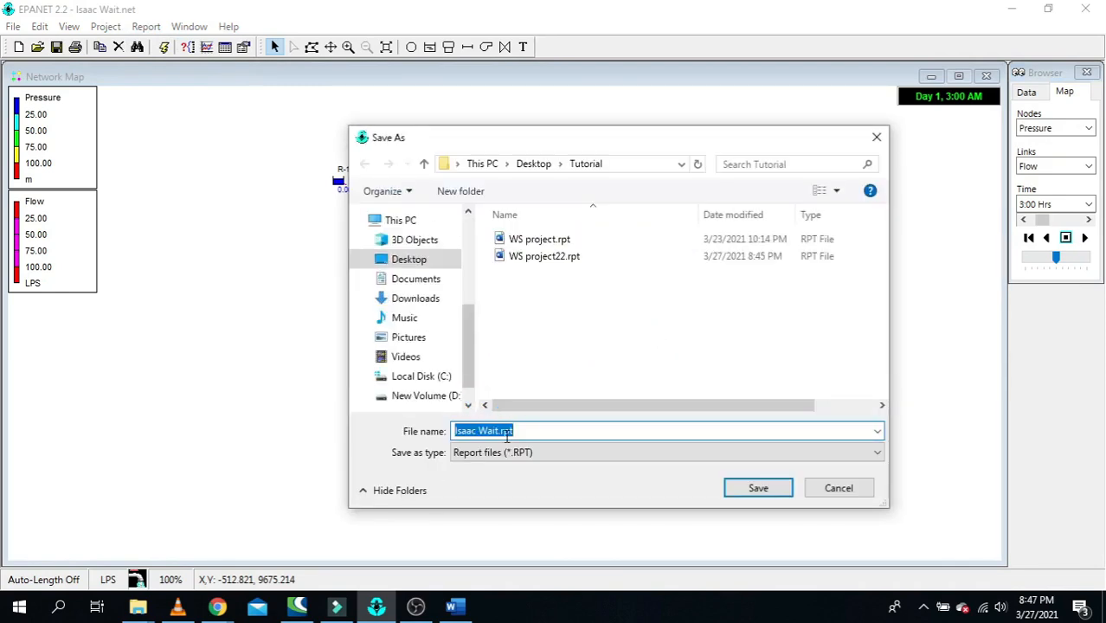
text(s)
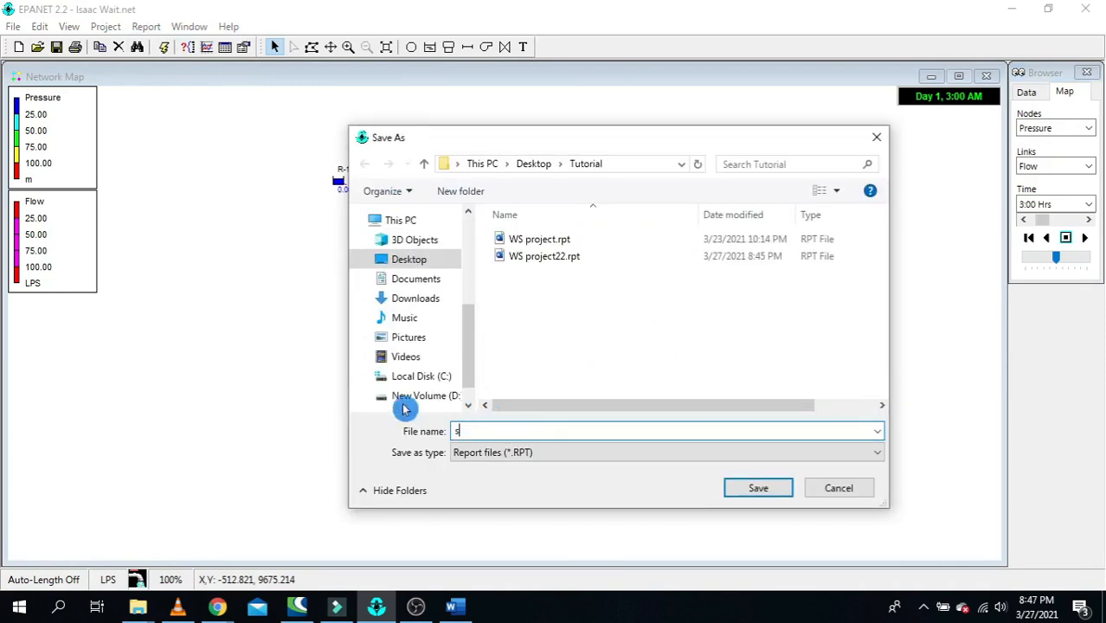
click(424, 261)
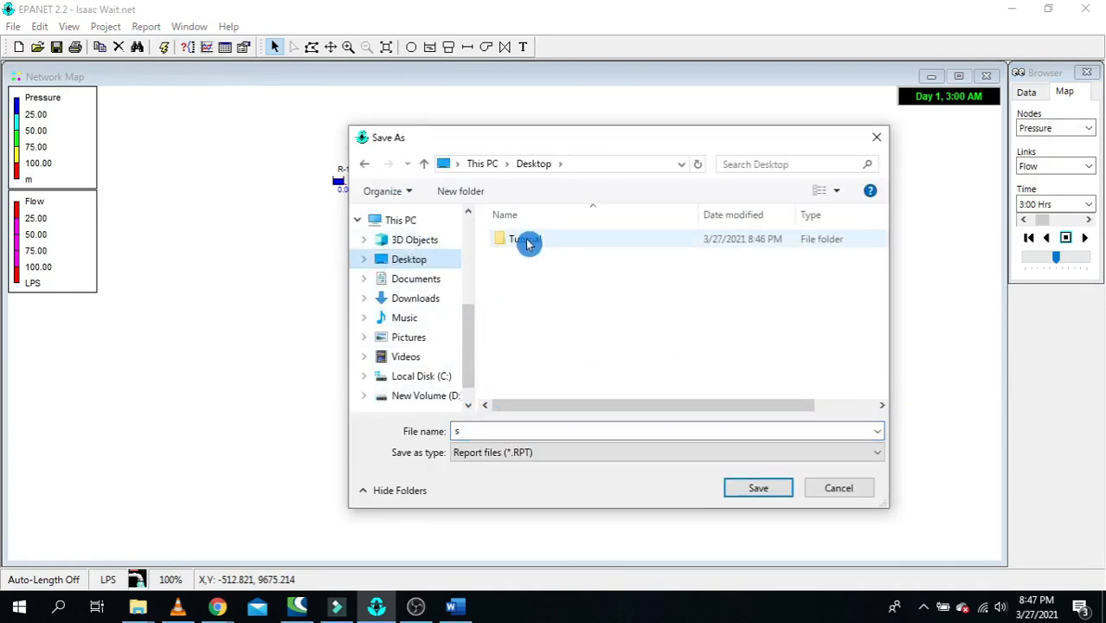
double_click(519, 250)
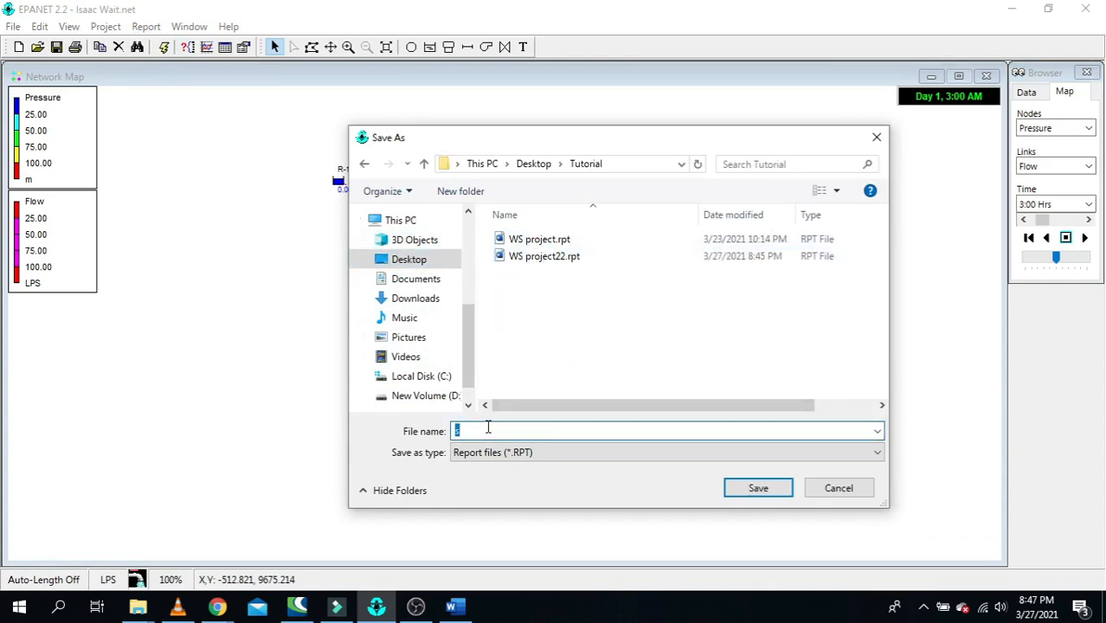
text(WS)
click(596, 357)
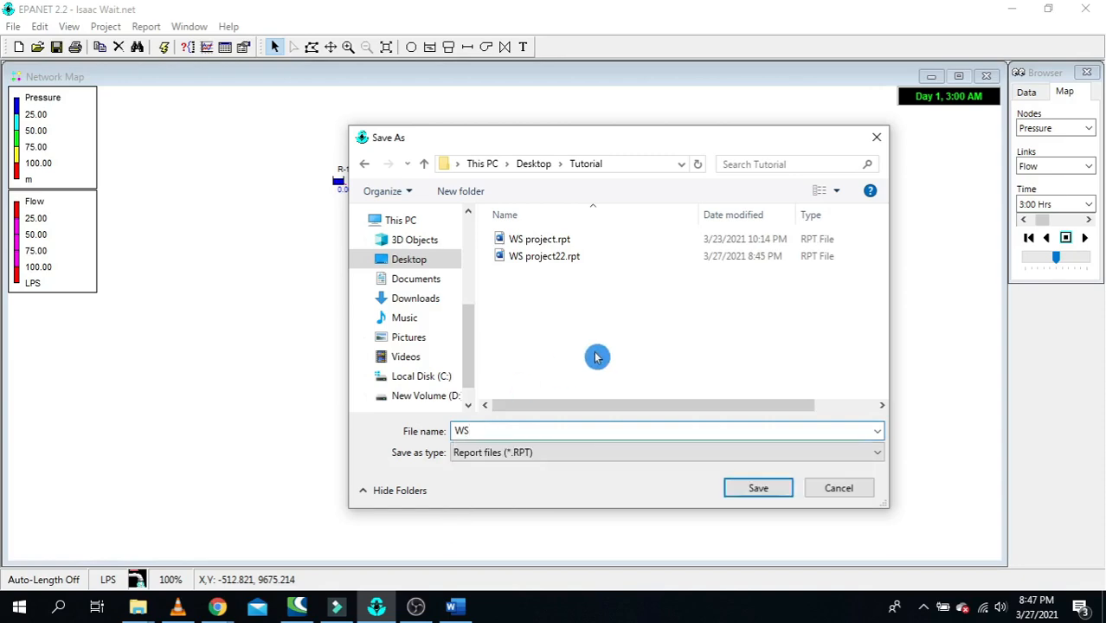
click(758, 488)
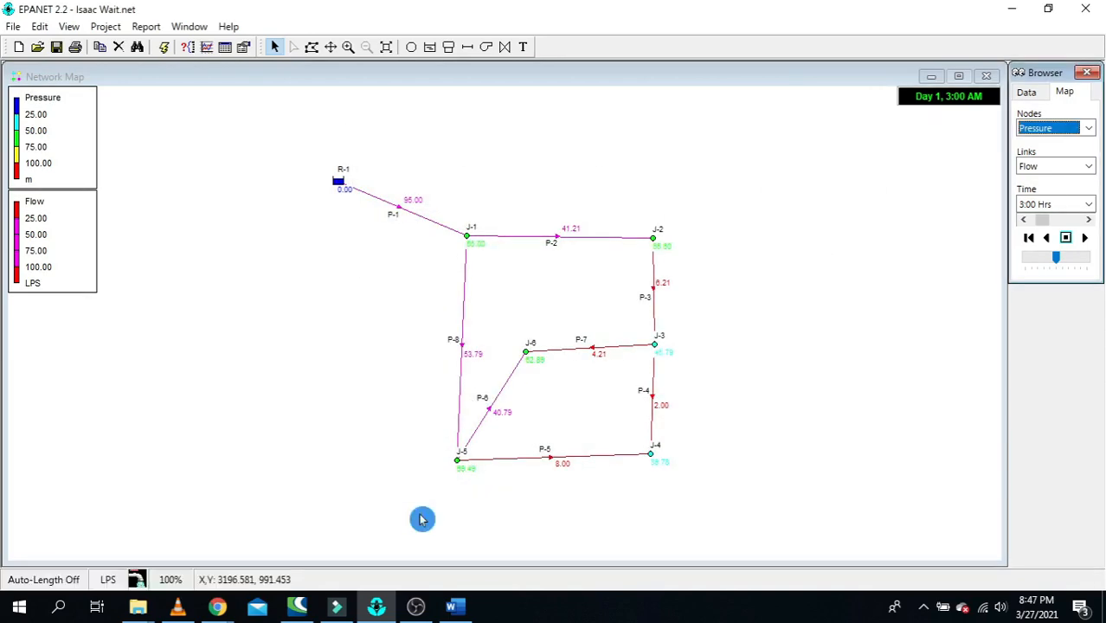
- Switch to the Tutorial folder in File Explorer and check the saved WS file against the WS project.rpt report
mouse_move(137, 605)
click(220, 543)
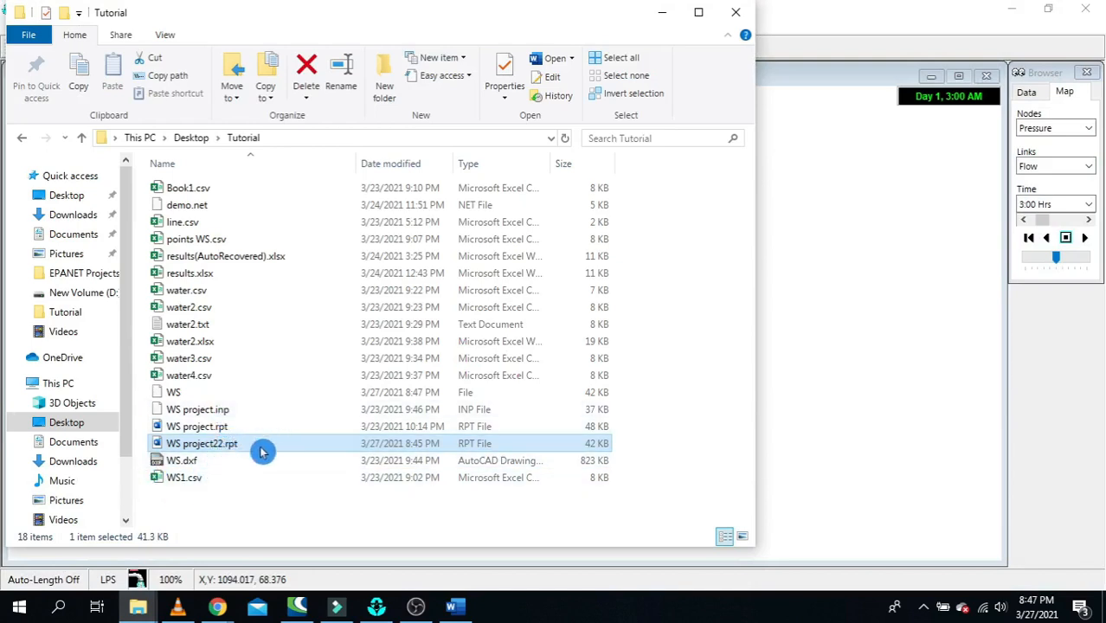
click(200, 397)
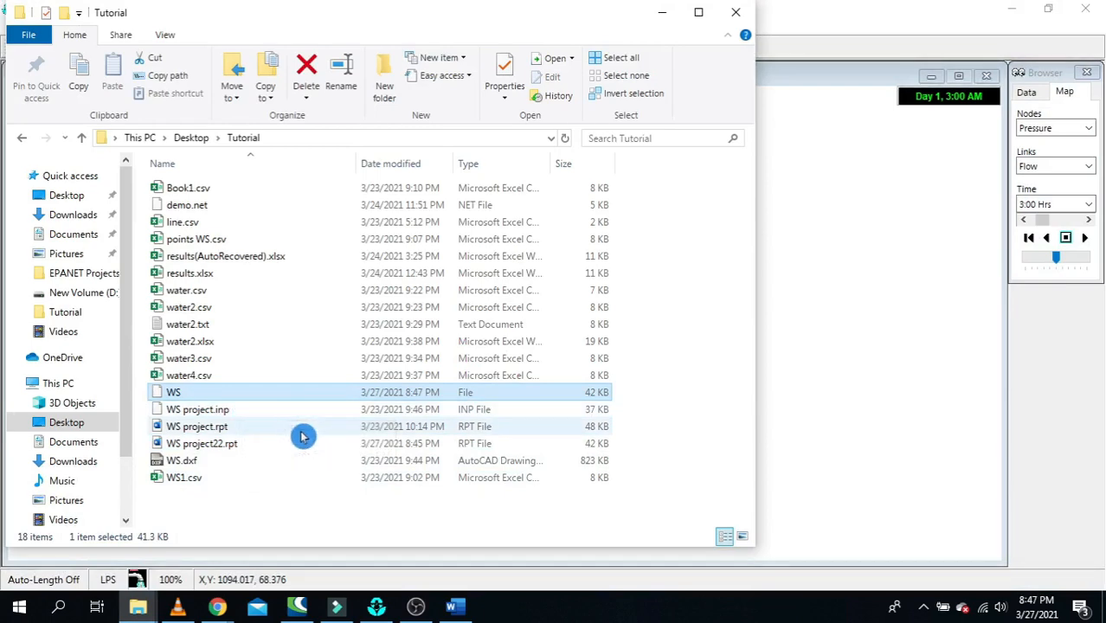
click(235, 428)
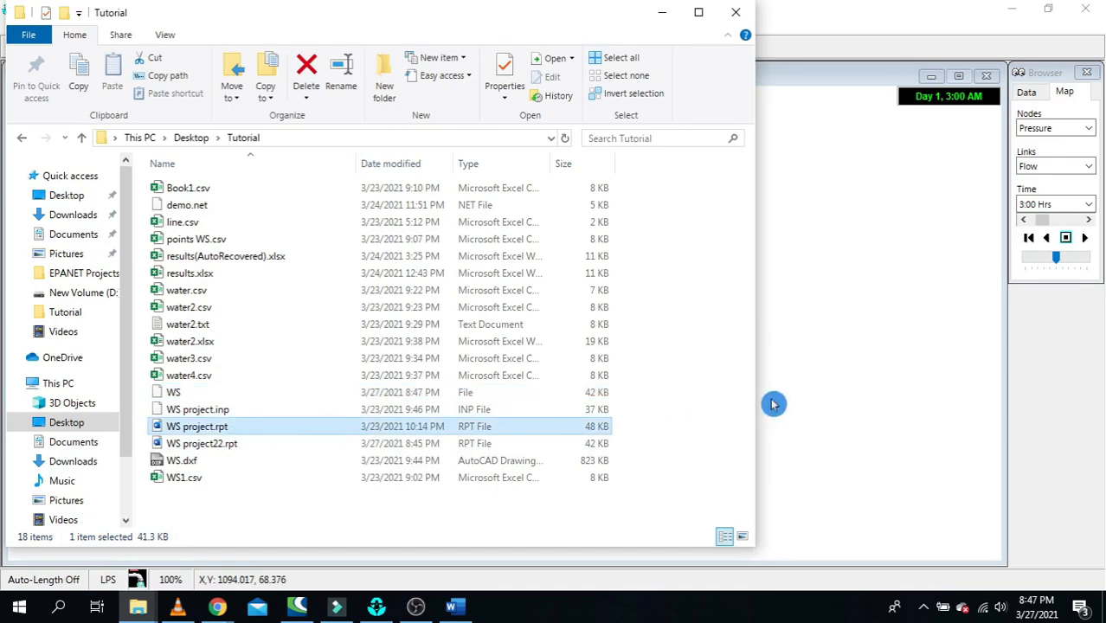
- Return to EPANET and save another full report as WS report in the Tutorial folder
click(818, 336)
click(106, 26)
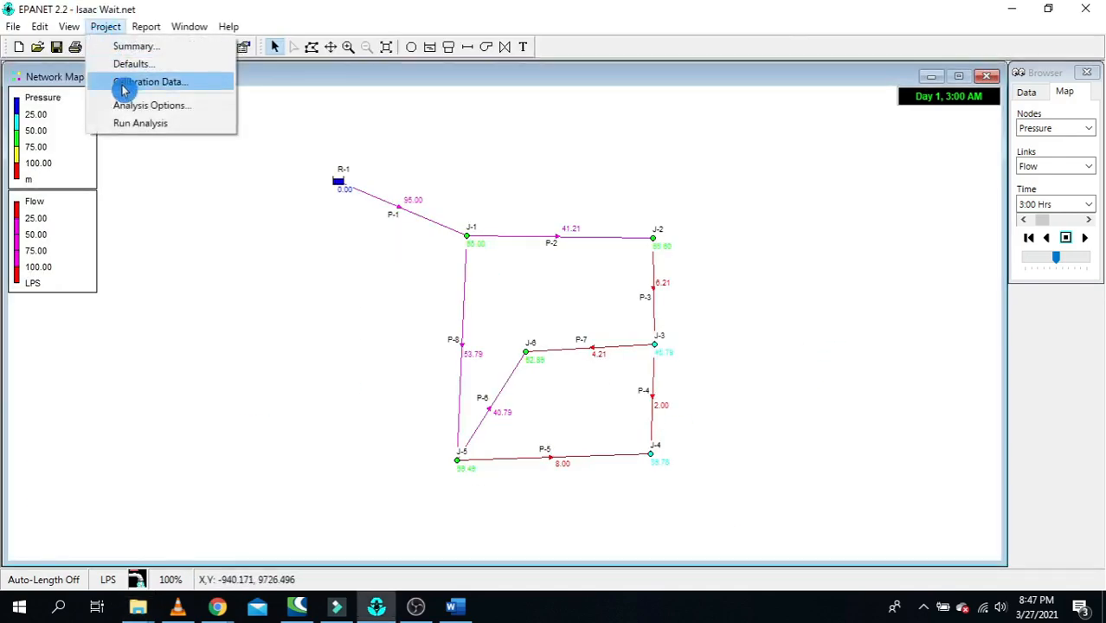
mouse_move(147, 27)
click(178, 124)
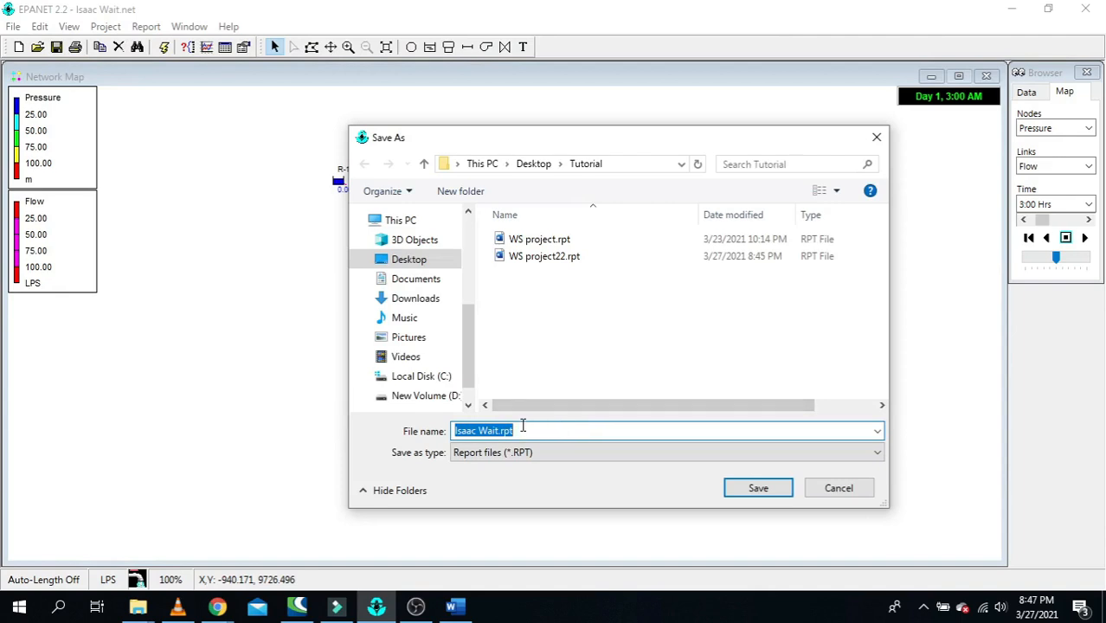
text(x)
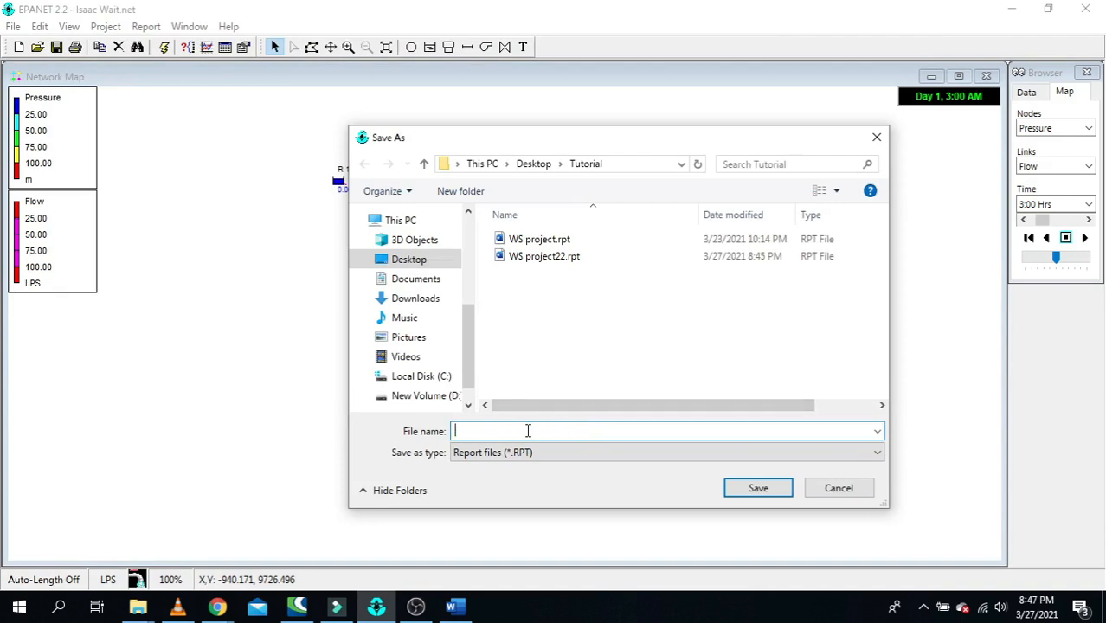
text(WS report)
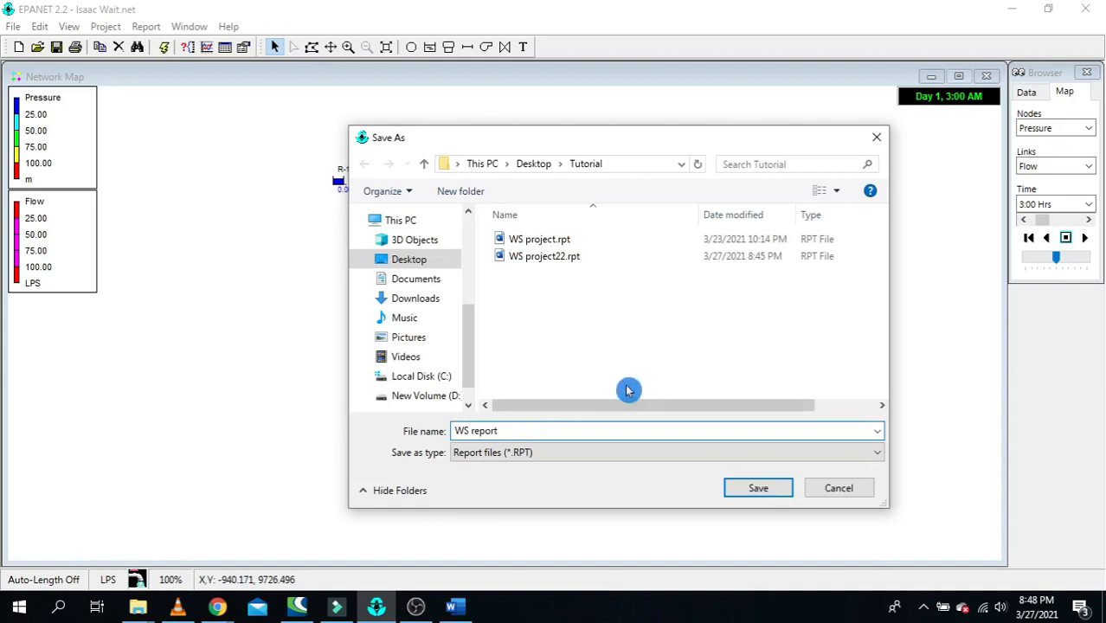
click(756, 489)
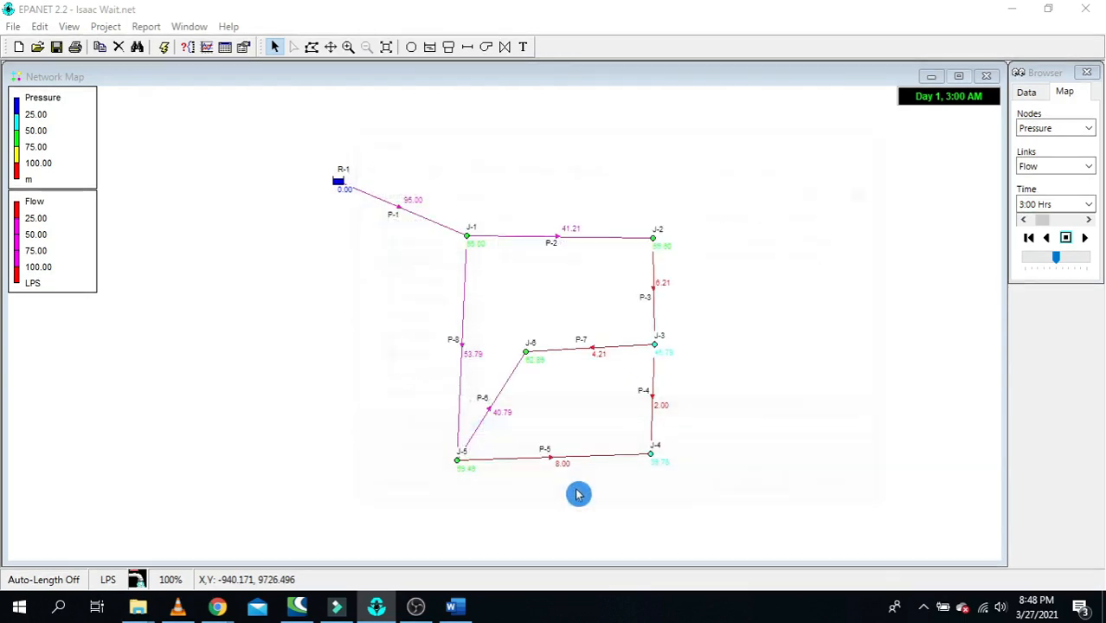
- Open the WS report file from the Tutorial folder in File Explorer using Word
click(137, 607)
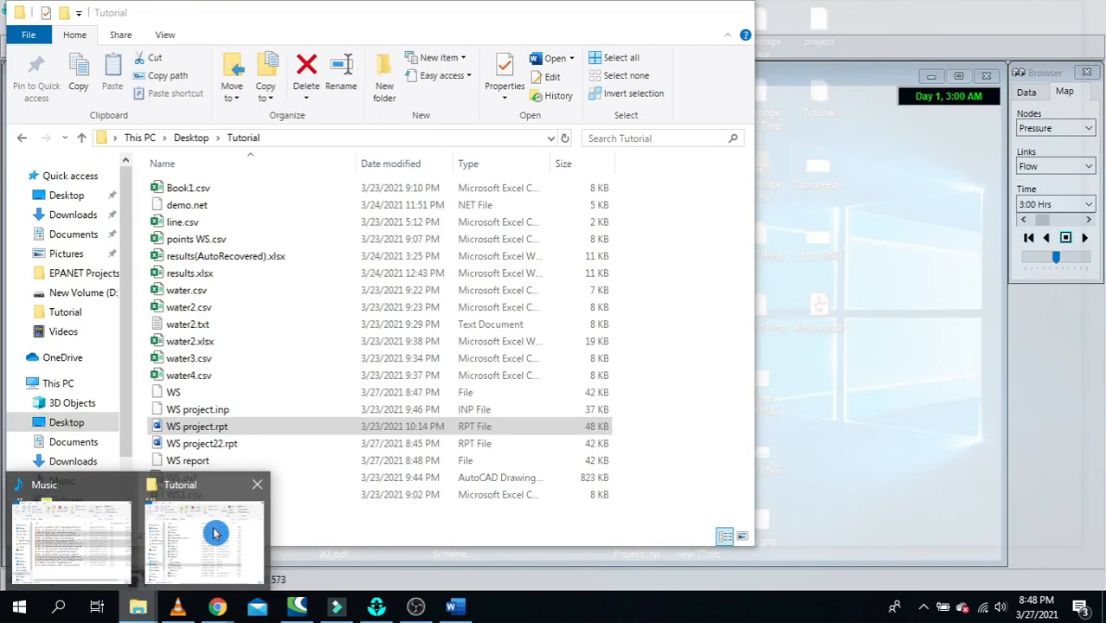
click(212, 462)
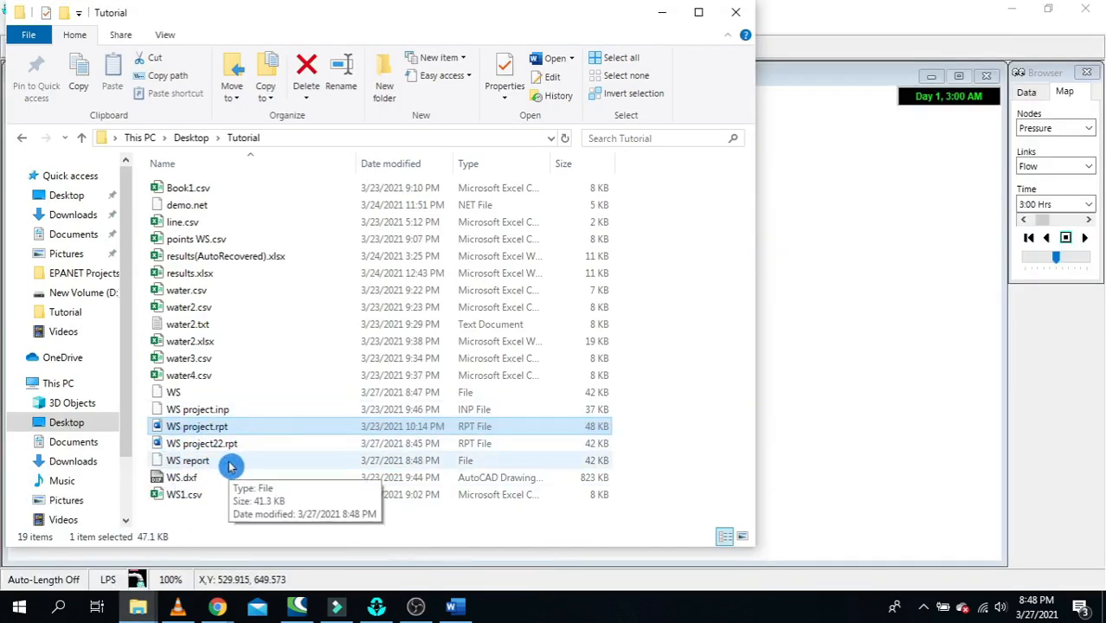
click(229, 467)
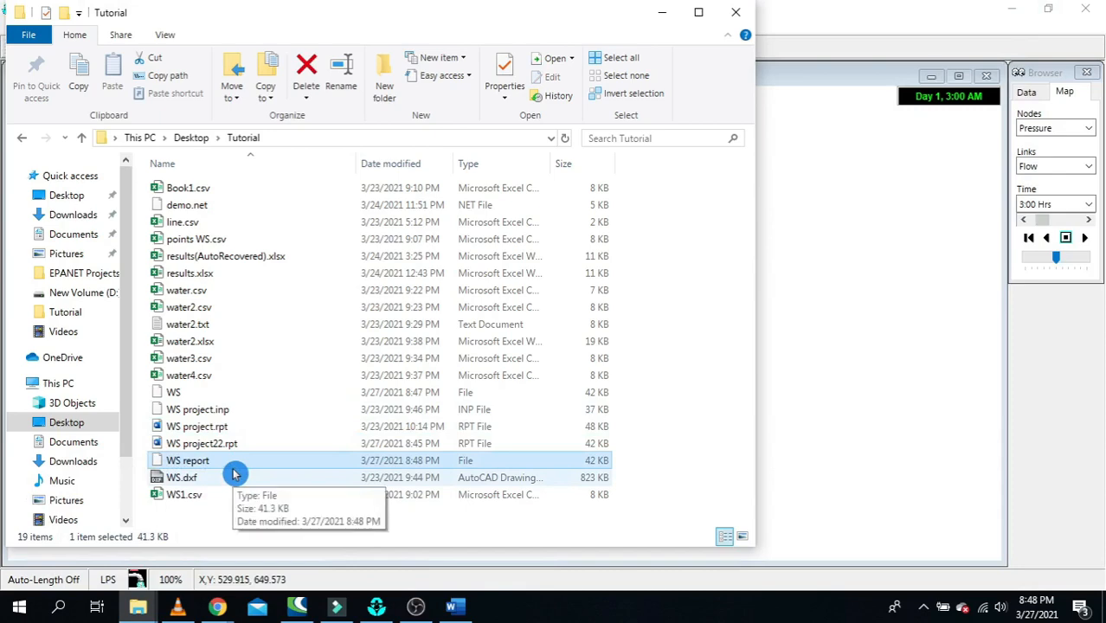
right_click(240, 468)
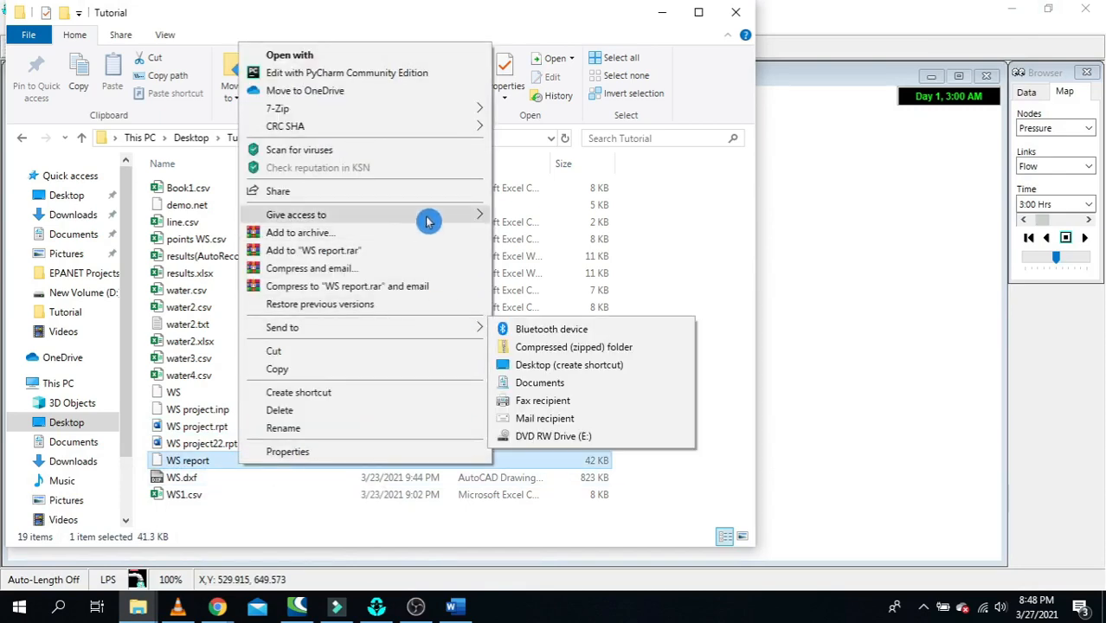
click(399, 62)
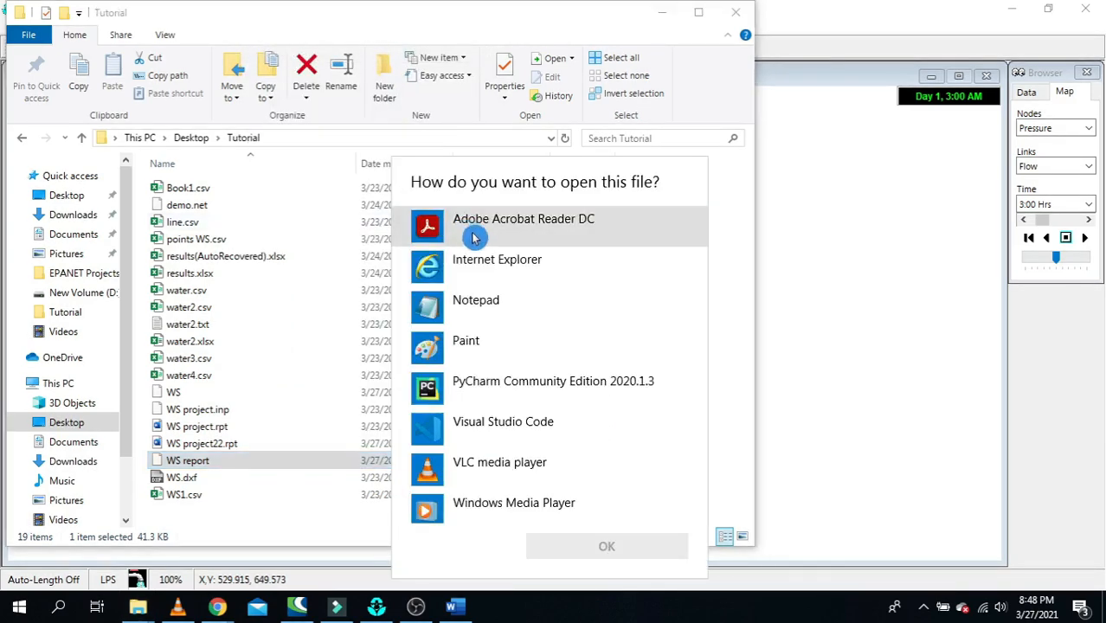
scroll(506, 372, down, 3)
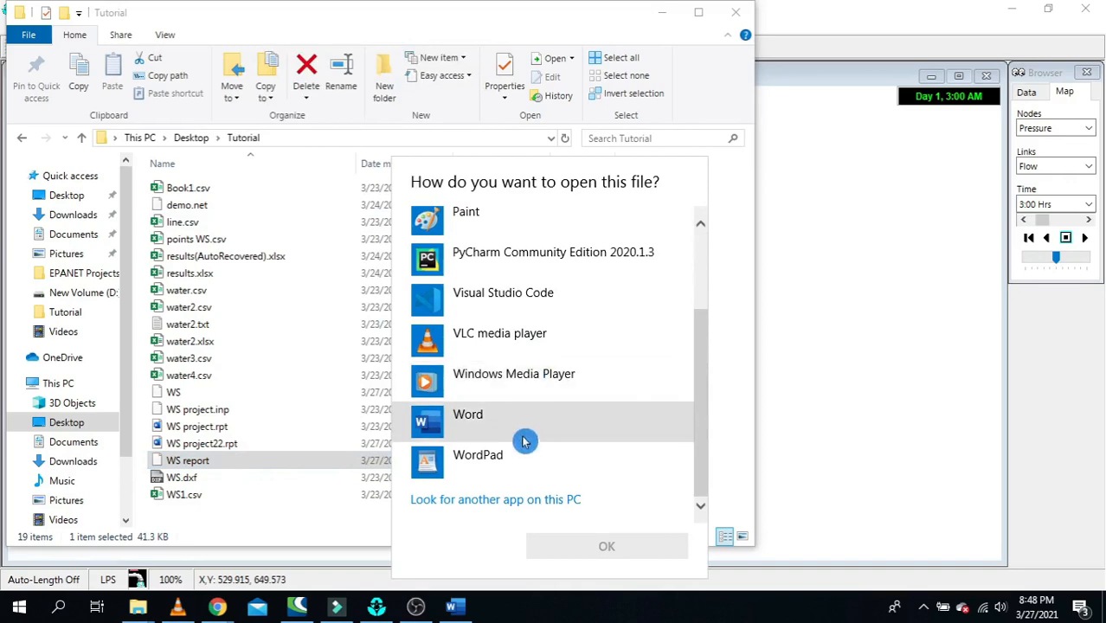
click(523, 442)
click(622, 547)
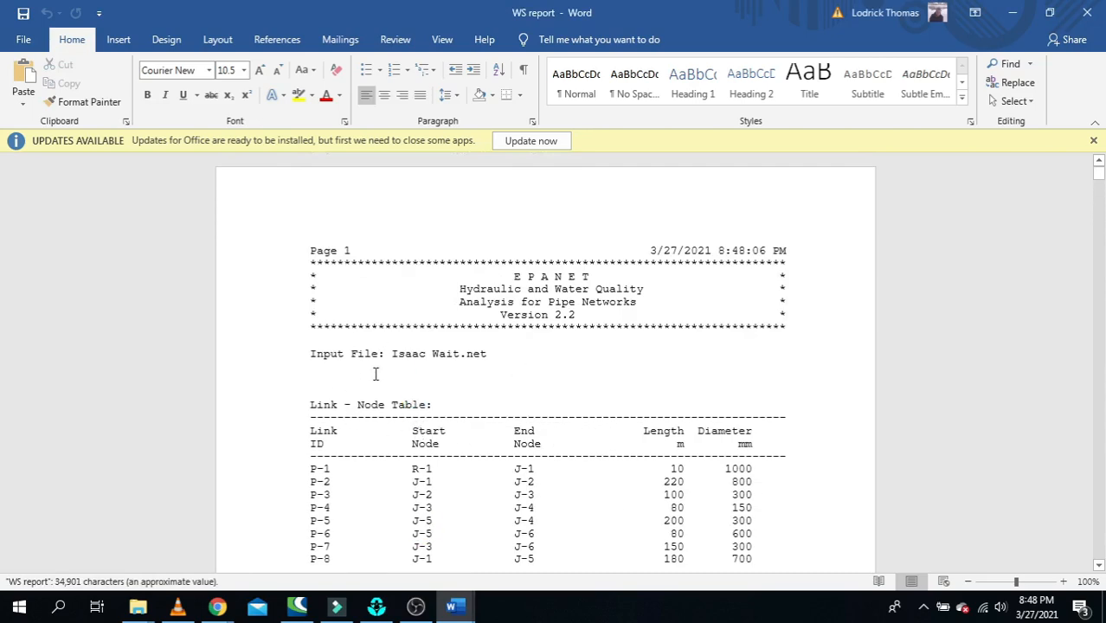
- Examine the WS report in Word, reviewing the hourly node and link result tables from 0:00 to 3:00 Hrs
scroll(375, 374, down, 8)
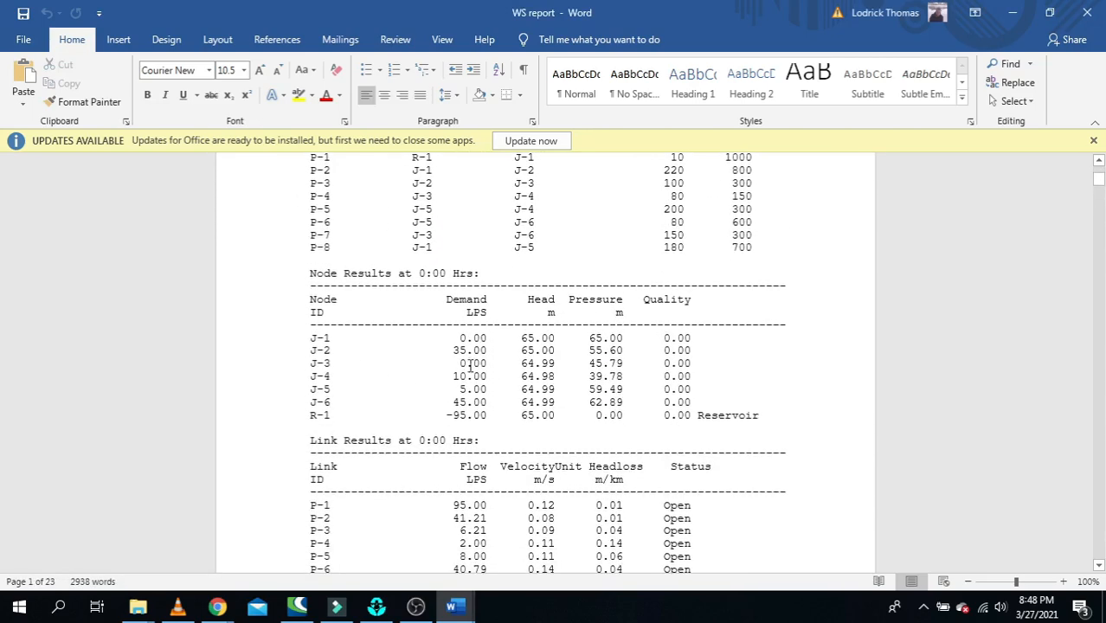
drag(315, 273, 476, 274)
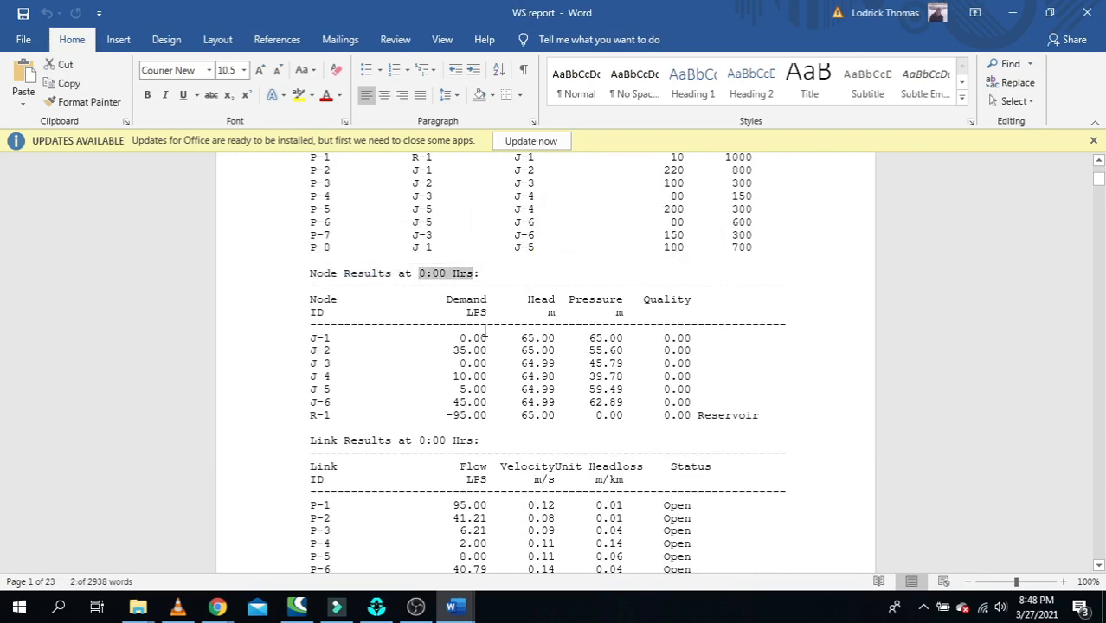
drag(460, 351, 468, 383)
drag(540, 376, 541, 414)
scroll(554, 481, down, 8)
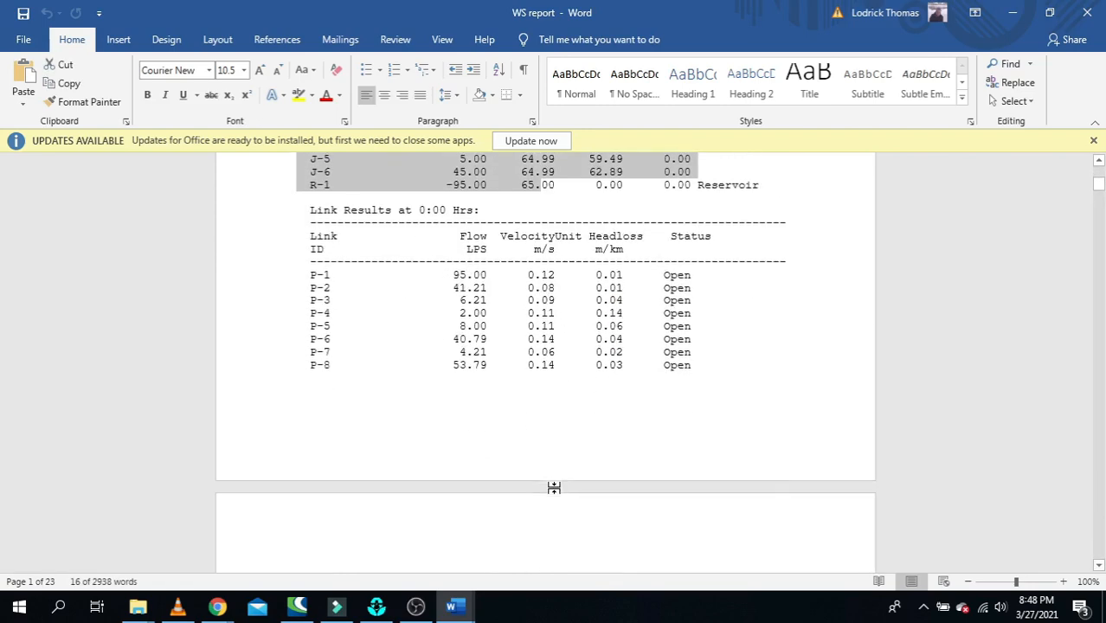
scroll(554, 478, down, 20)
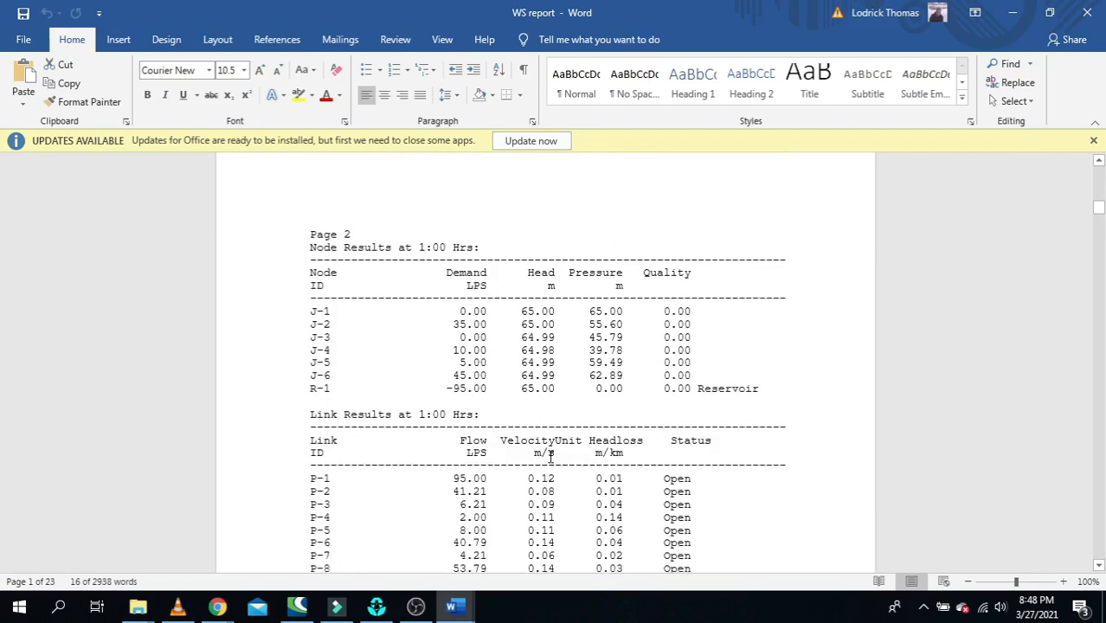
scroll(551, 455, up, 1)
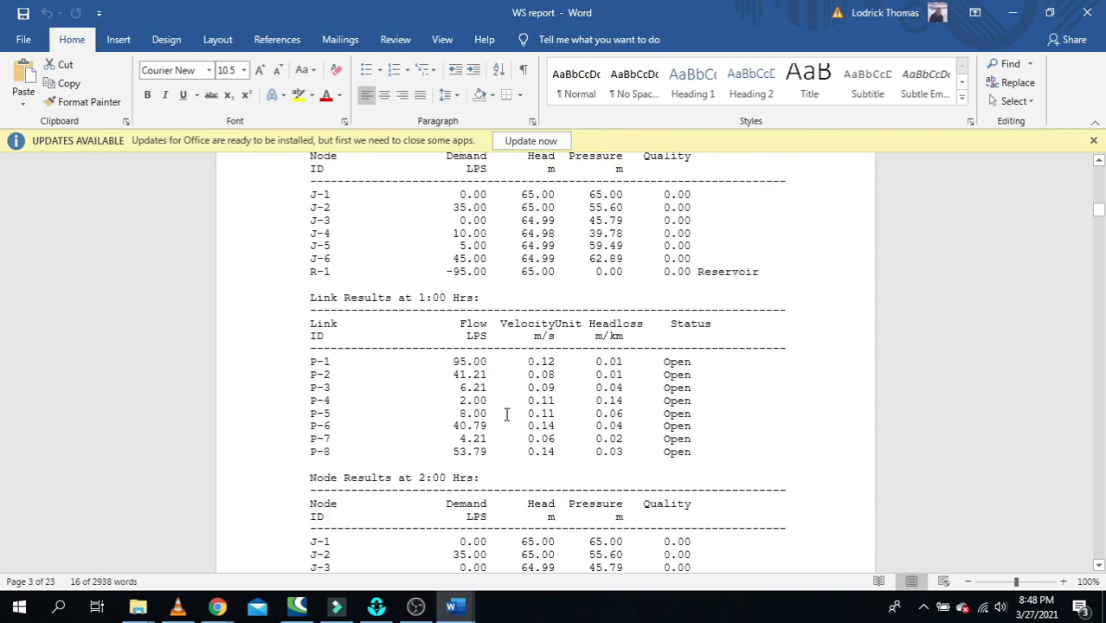
scroll(503, 418, down, 4)
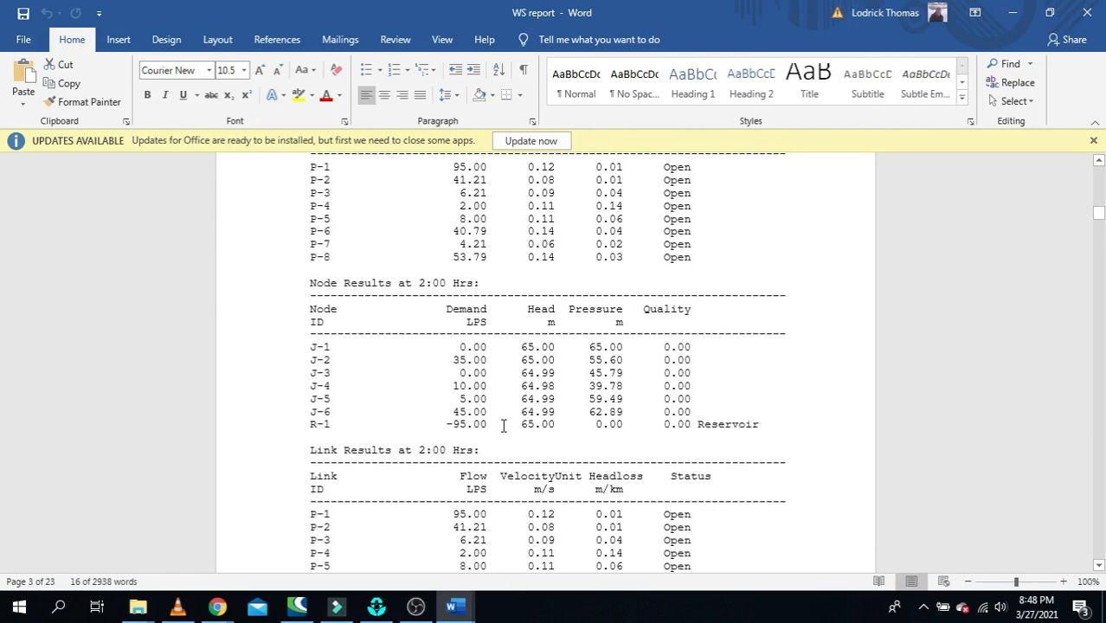
scroll(506, 431, down, 12)
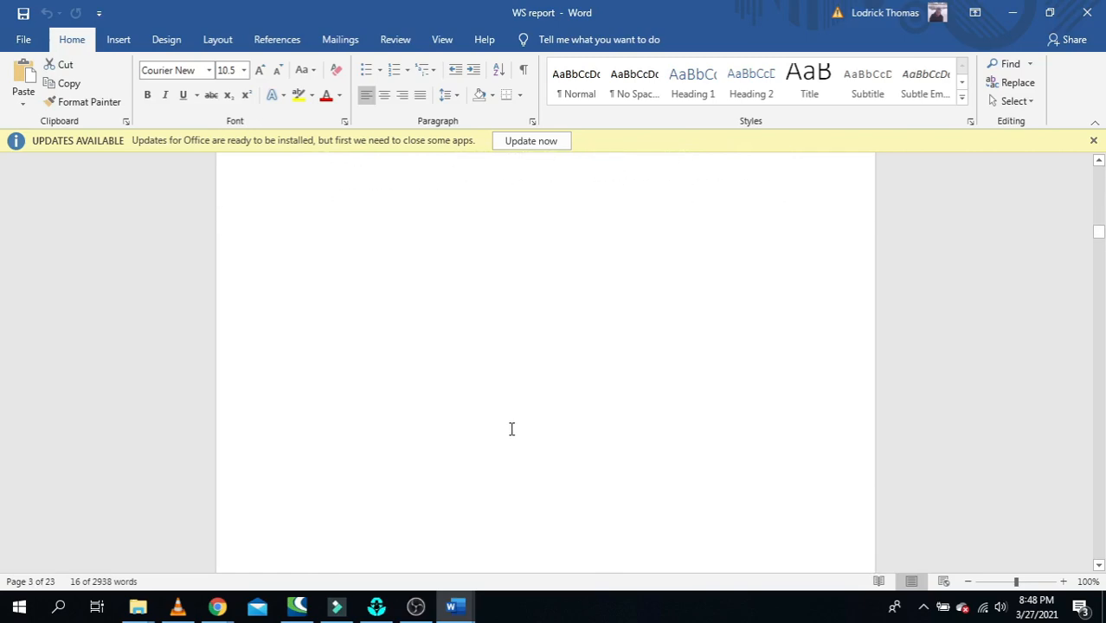
scroll(511, 429, down, 8)
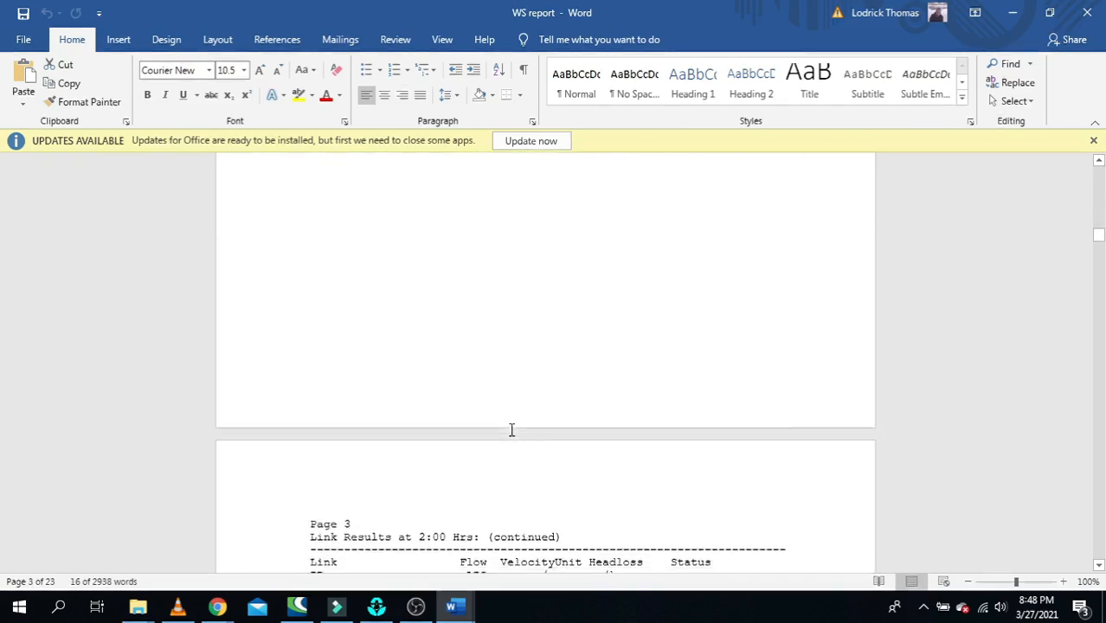
click(376, 606)
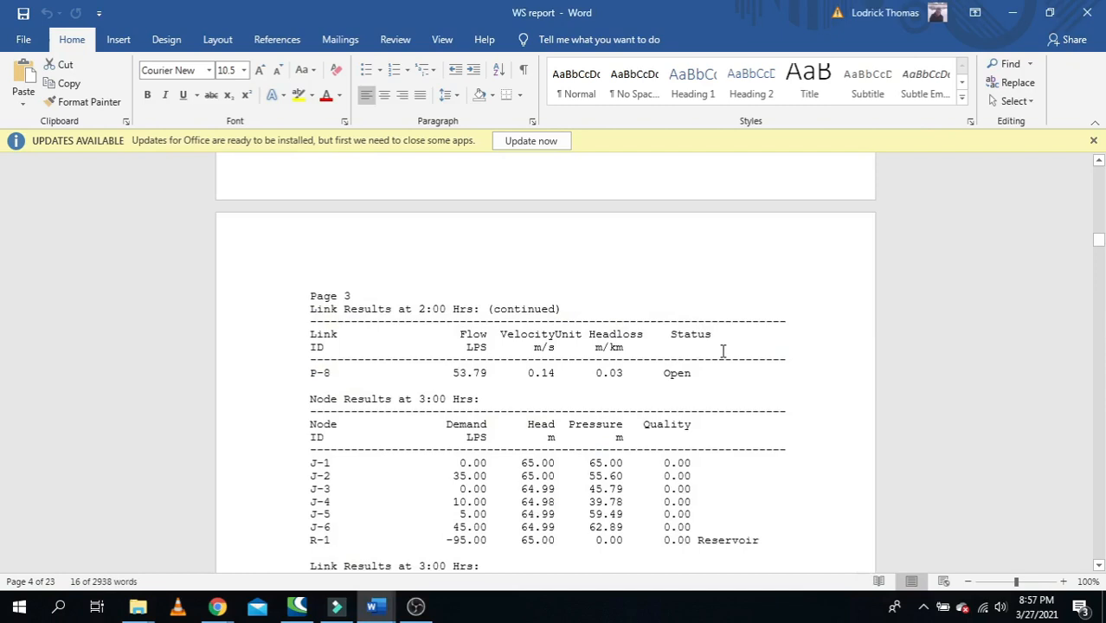